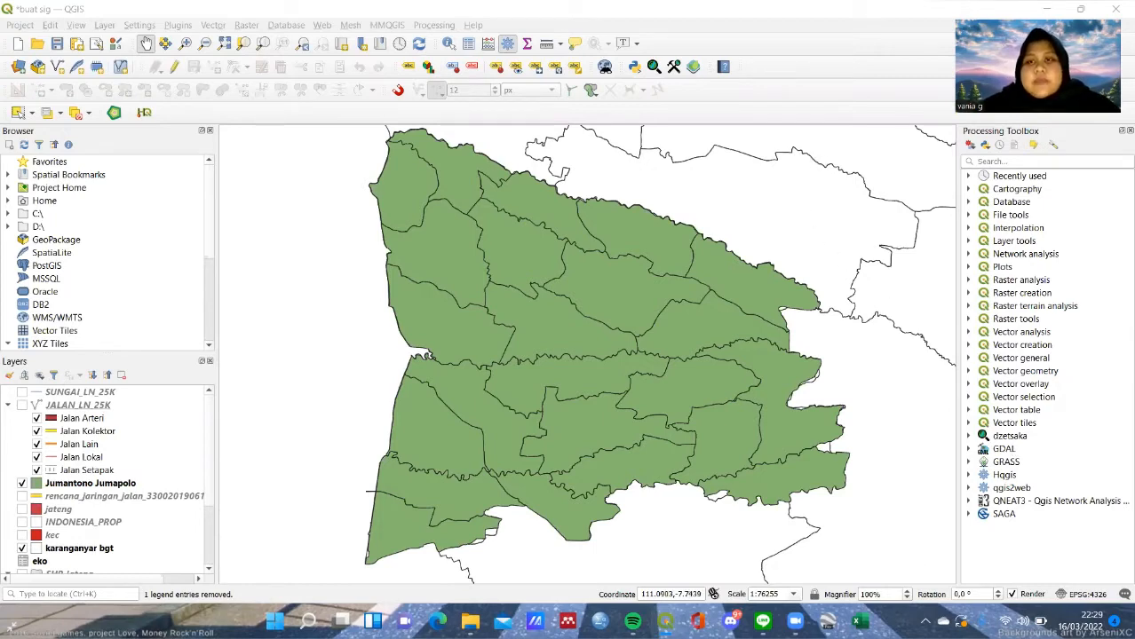
Step: Switch to the demografi workbook in Excel, look through its NAMOBJ, Kpdtn and Ket columns, and return to the QGIS map
click(859, 621)
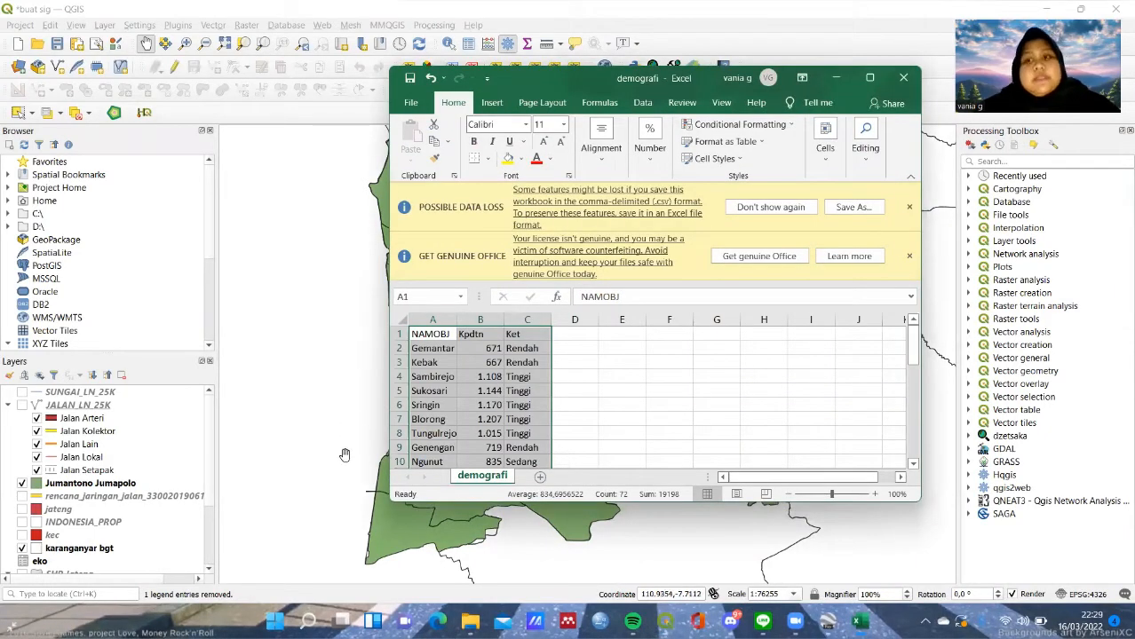
scroll(552, 417, down, 5)
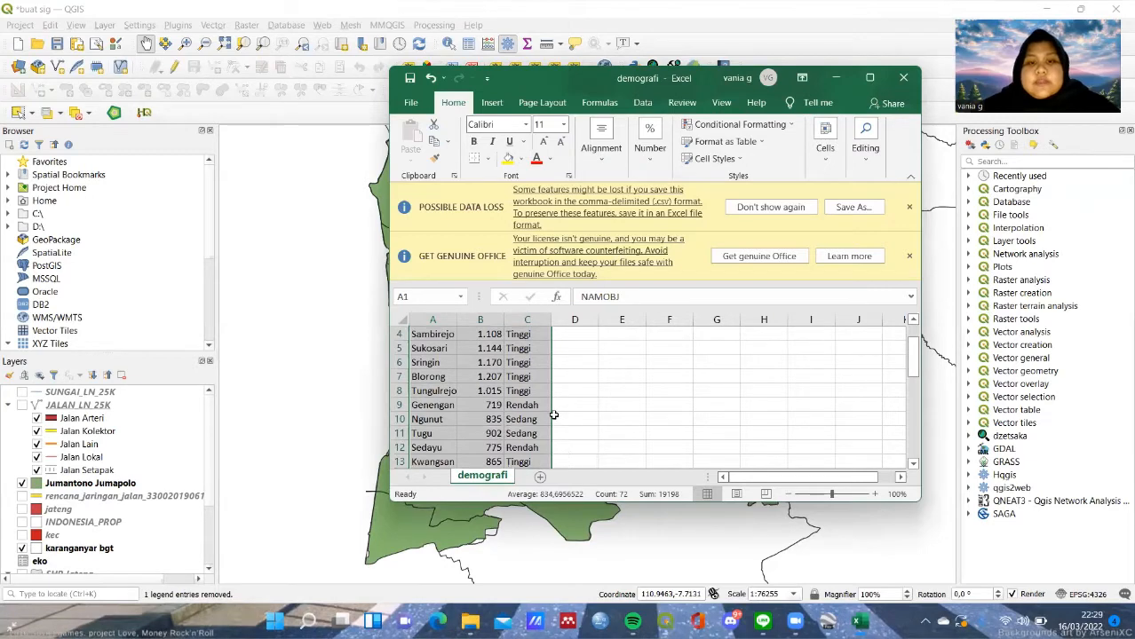
scroll(553, 414, up, 5)
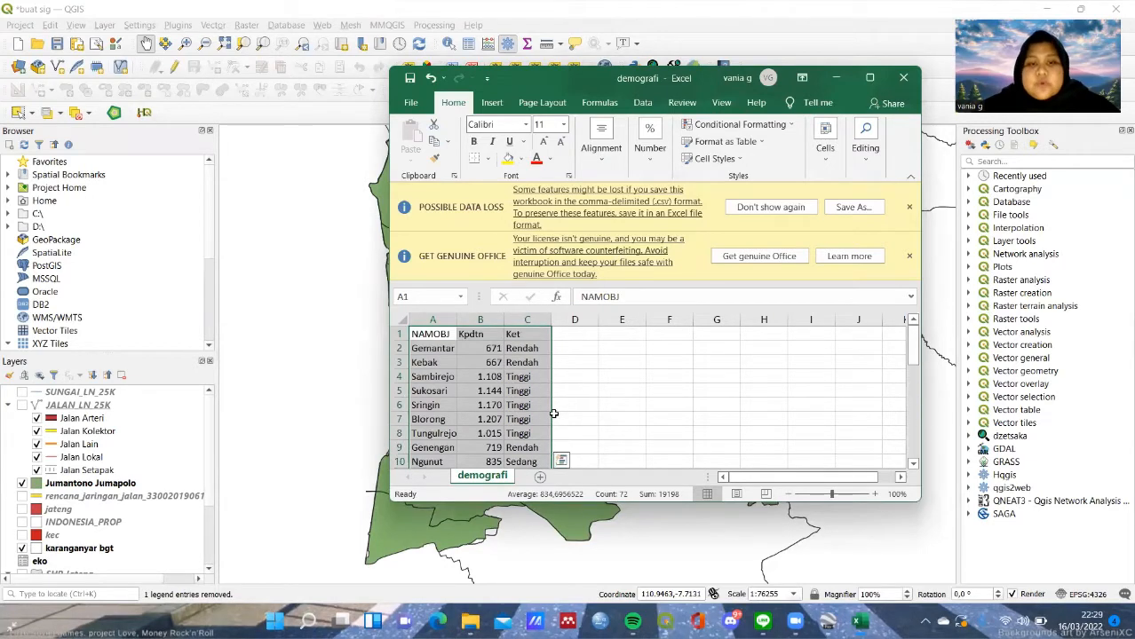
click(835, 79)
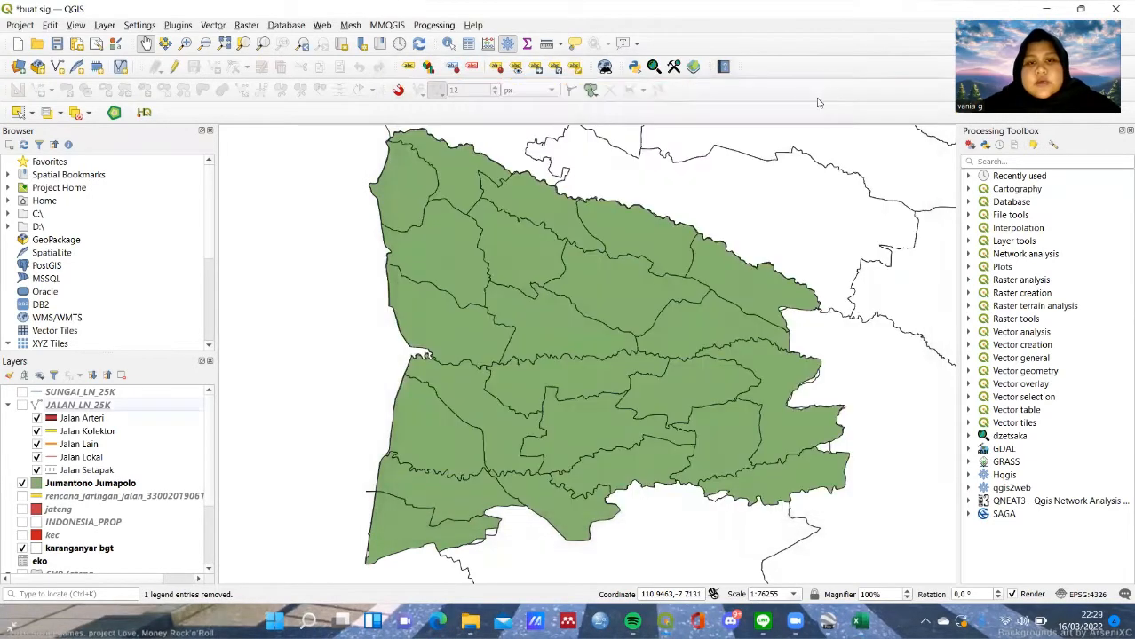
mouse_move(668, 188)
mouse_down()
mouse_move(677, 207)
mouse_move(665, 199)
mouse_up()
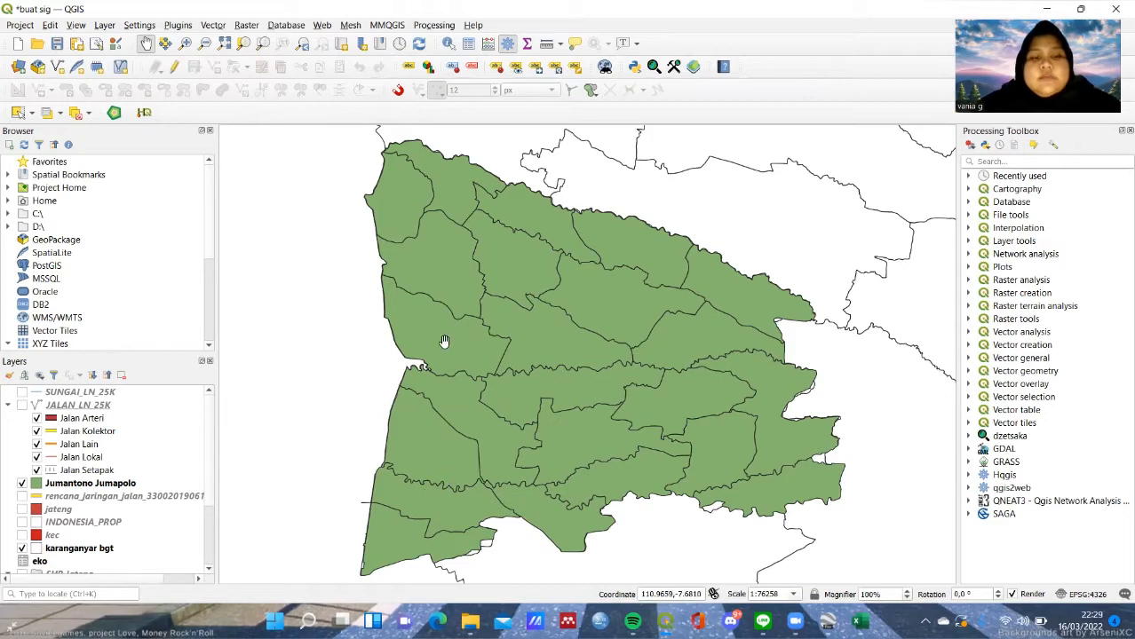
Step: Load demografi.csv from the sem 4\sig folder as the source file for a new delimited text layer
click(103, 26)
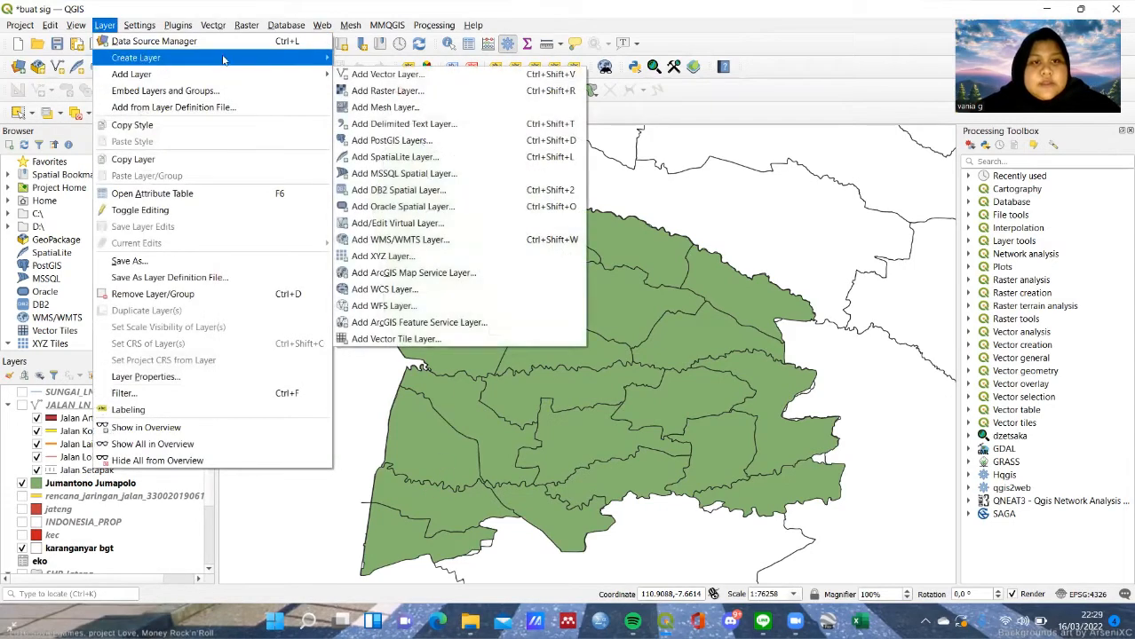
click(413, 129)
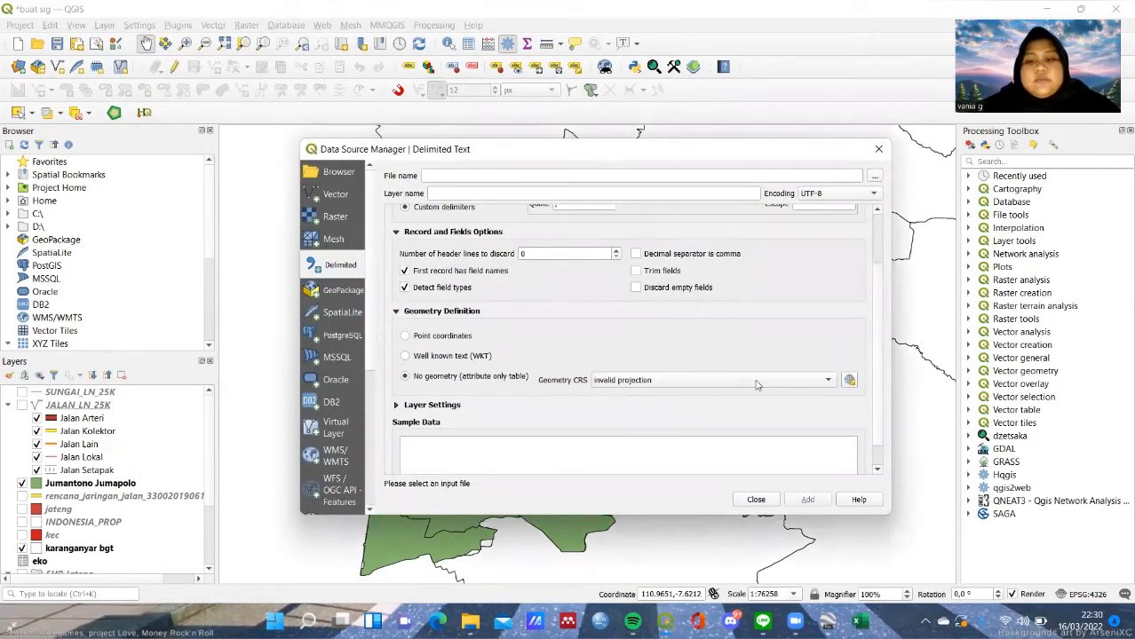
click(874, 179)
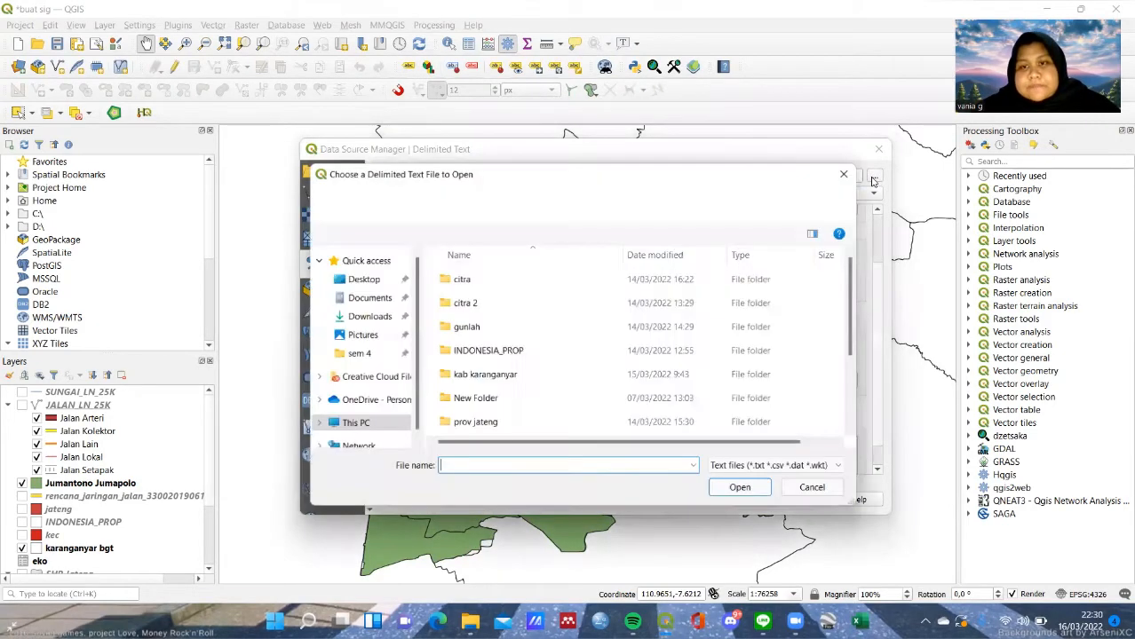
scroll(603, 360, down, 2)
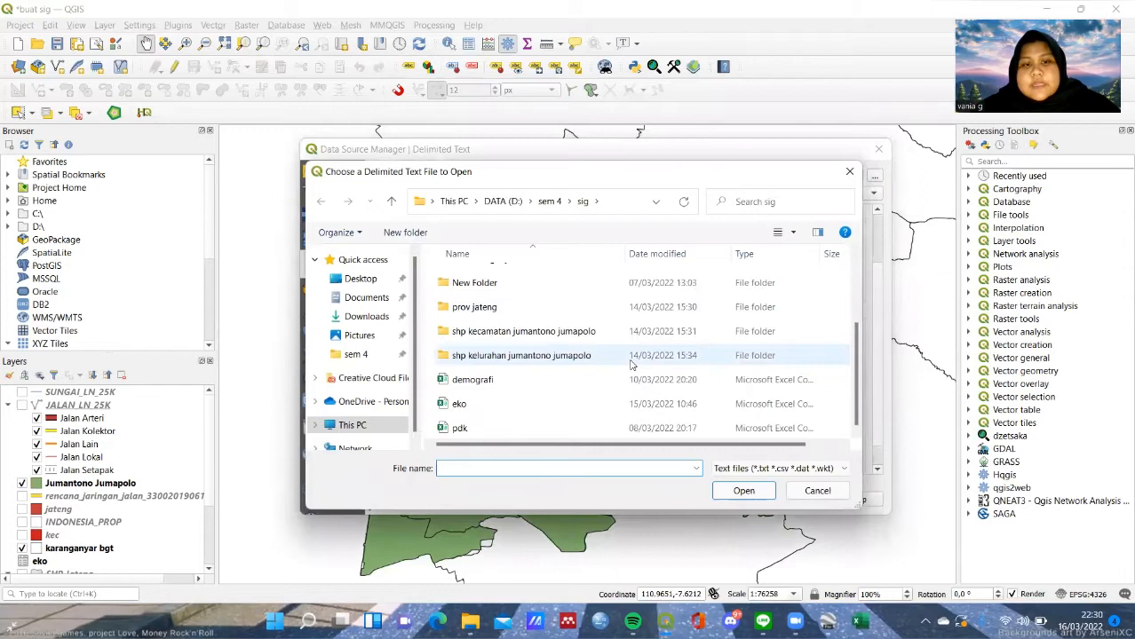
click(524, 386)
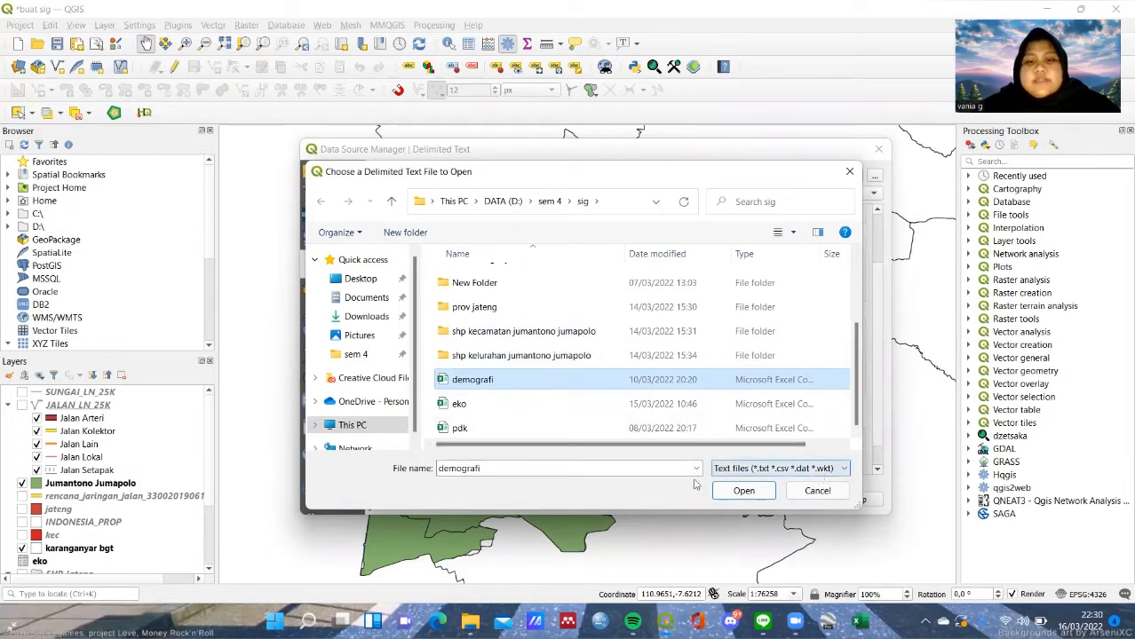
click(742, 492)
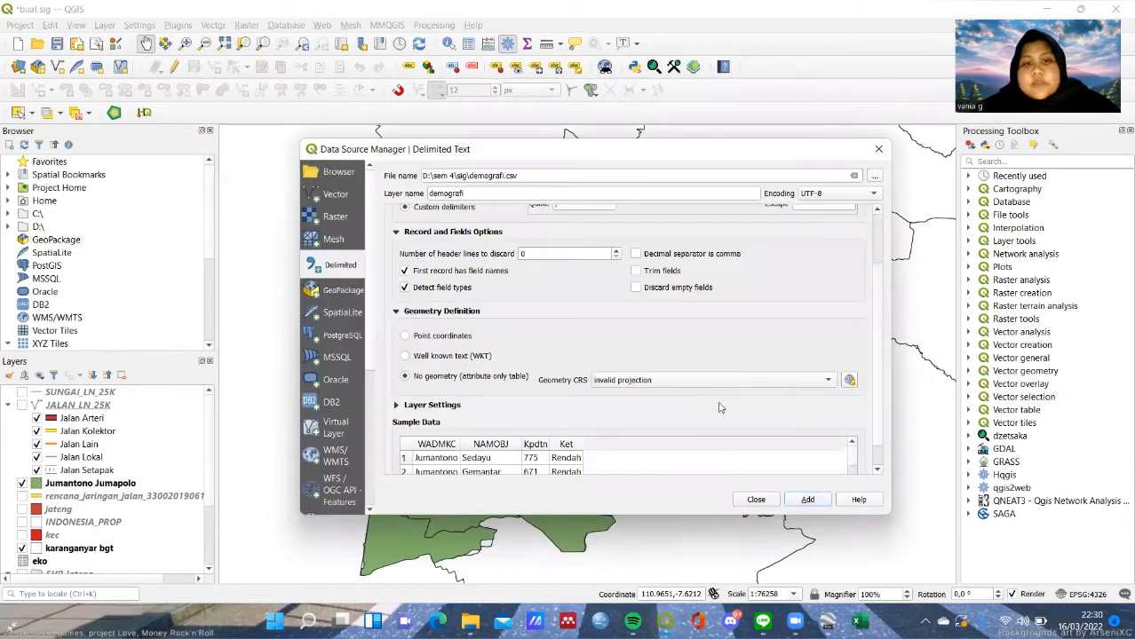
Step: Review the import settings and add demografi to the project as a semicolon-delimited table without geometry
scroll(824, 289, up, 1)
scroll(705, 421, down, 2)
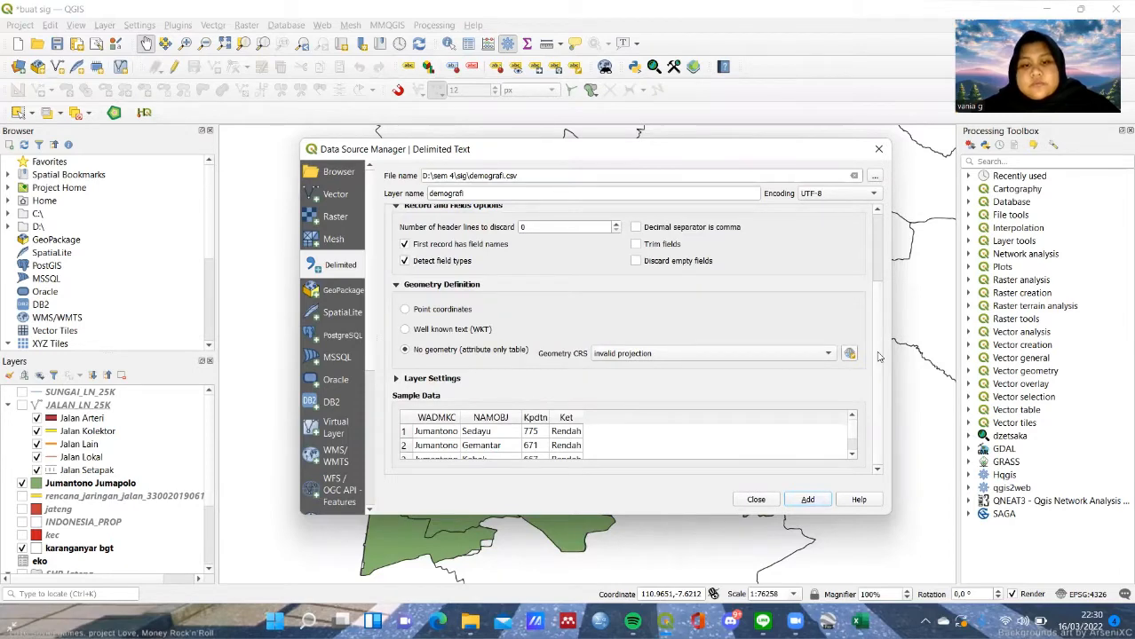
scroll(878, 356, up, 2)
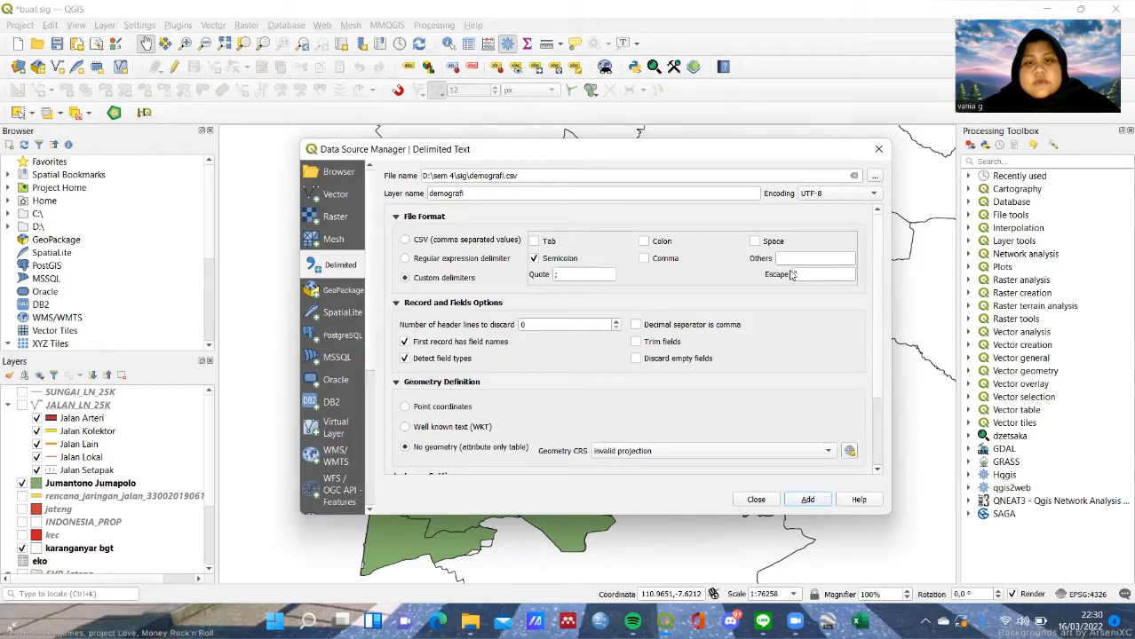
scroll(773, 311, down, 2)
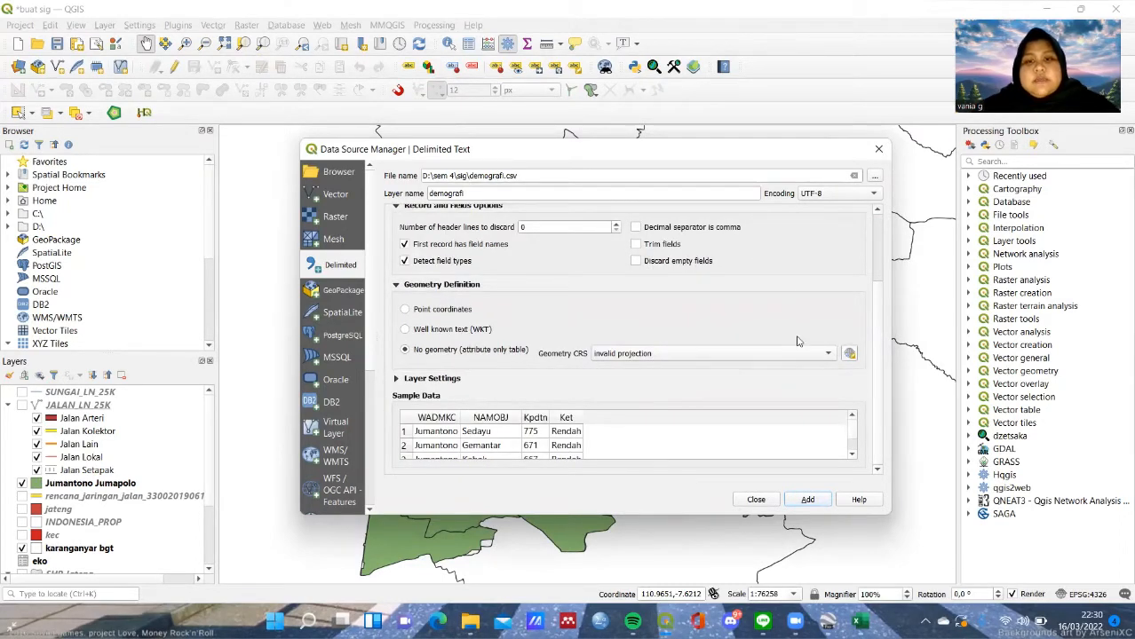
scroll(866, 306, up, 2)
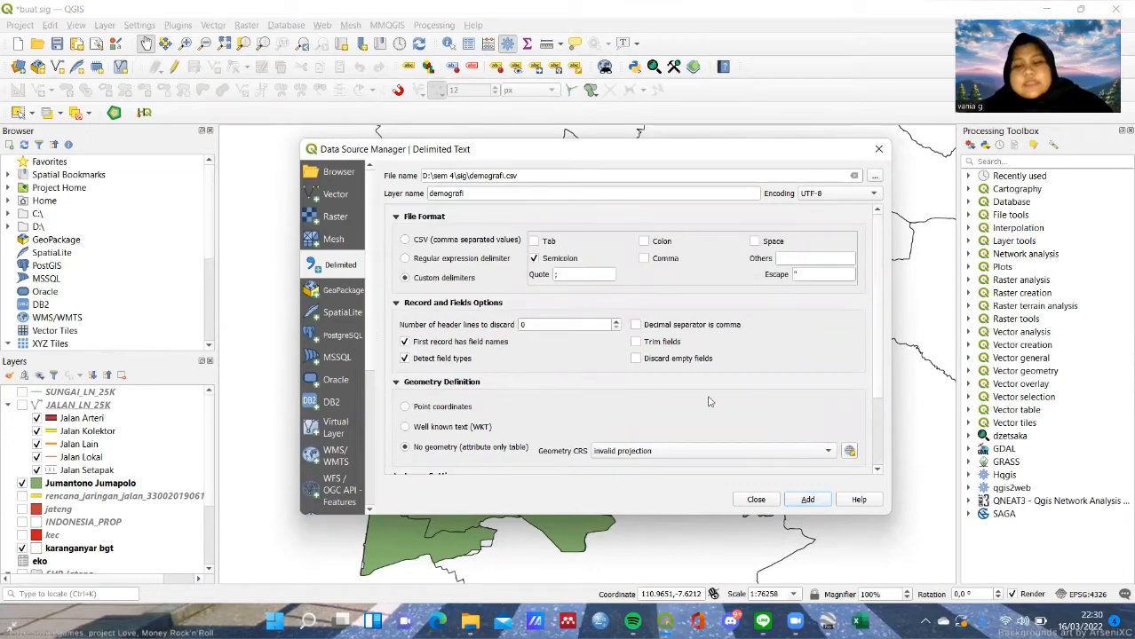
click(808, 501)
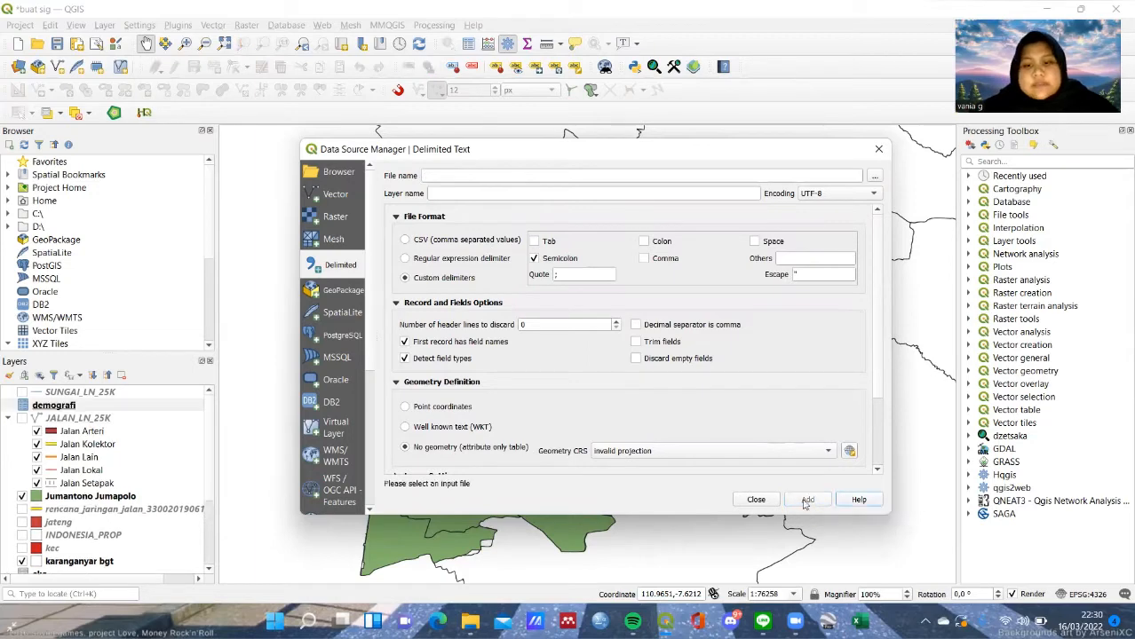
click(756, 499)
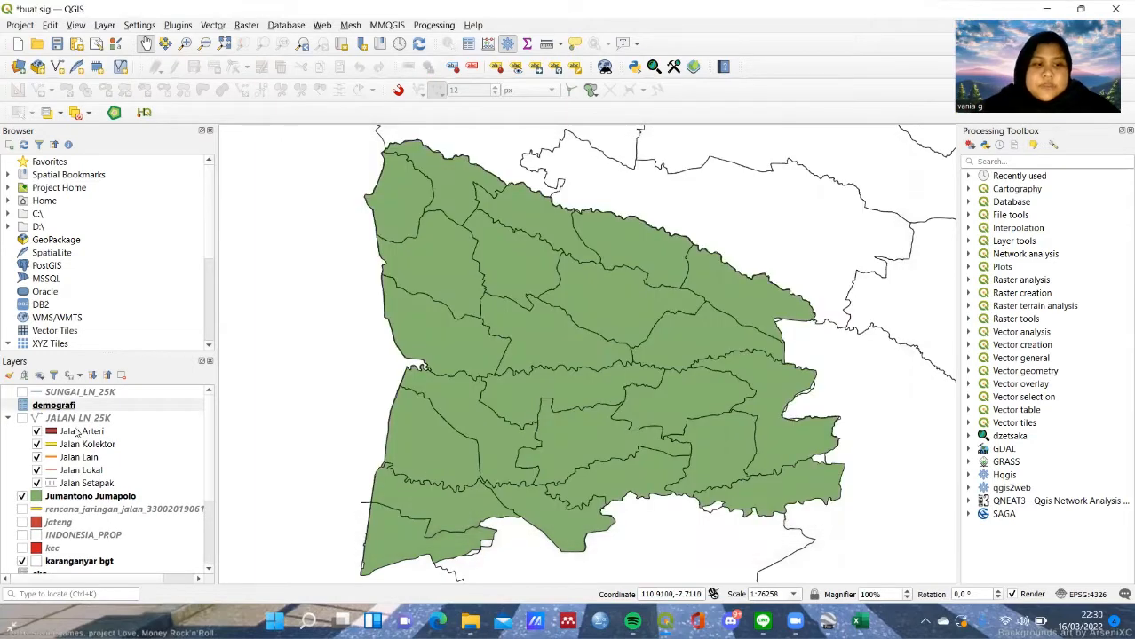
Step: Compare the Jumantono Jumapolo layer's attribute table with the demografi spreadsheet in Excel, and return to the main QGIS window
click(101, 408)
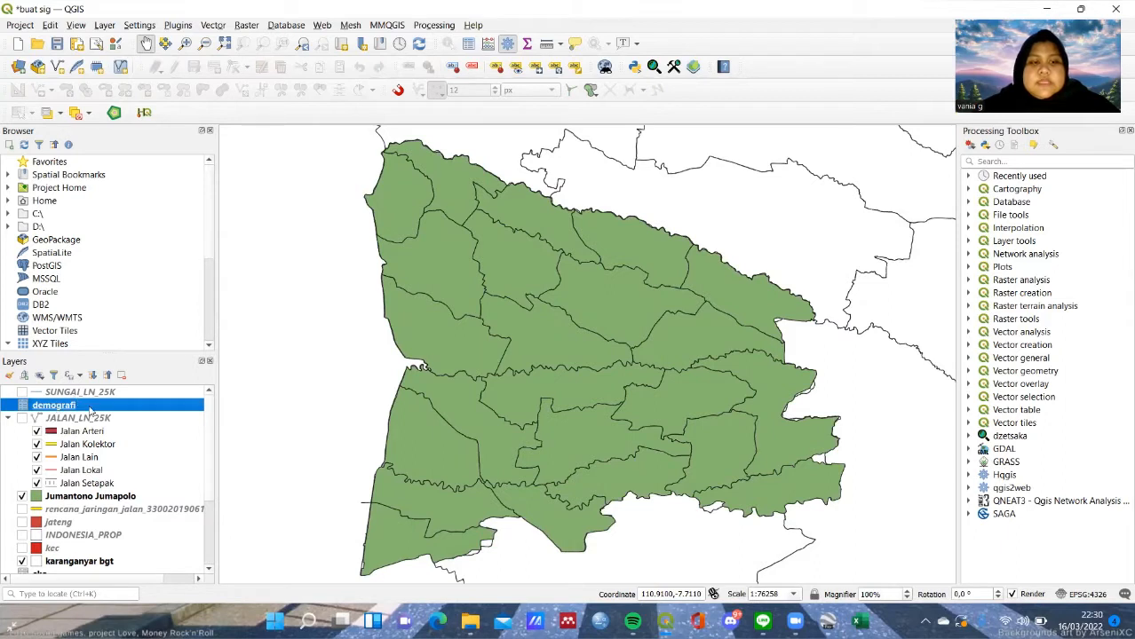
right_click(95, 499)
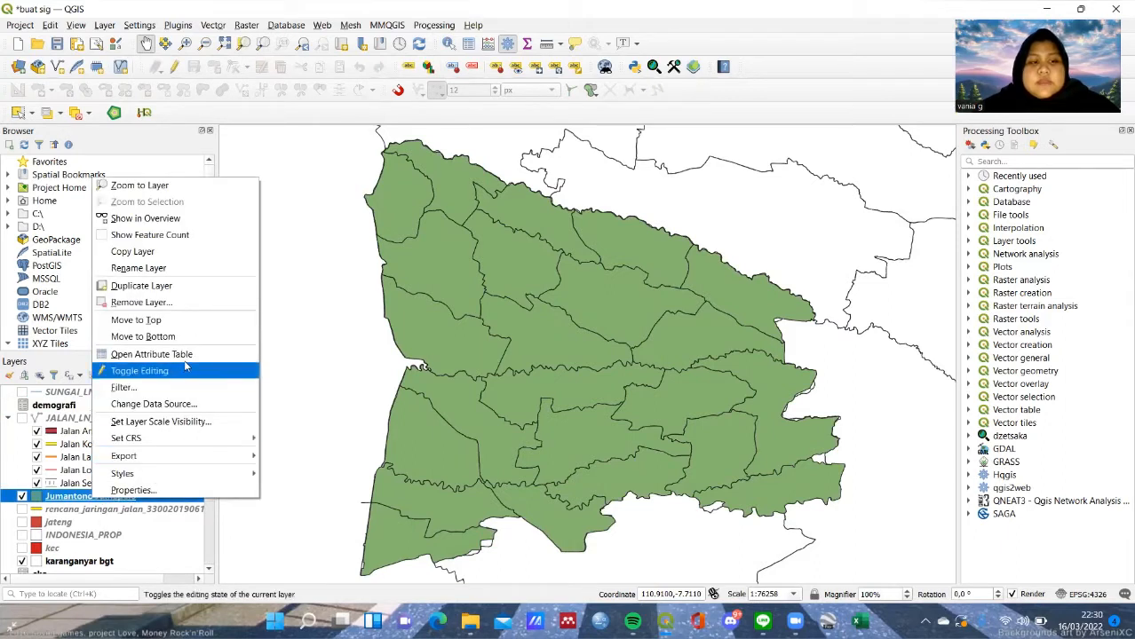
click(186, 358)
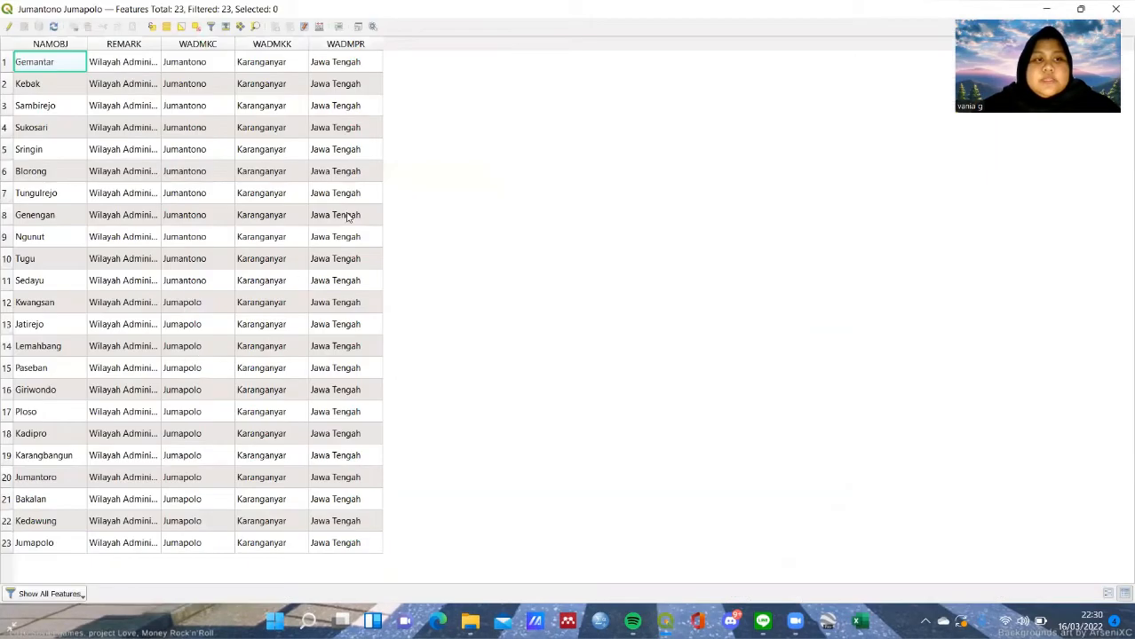
click(859, 622)
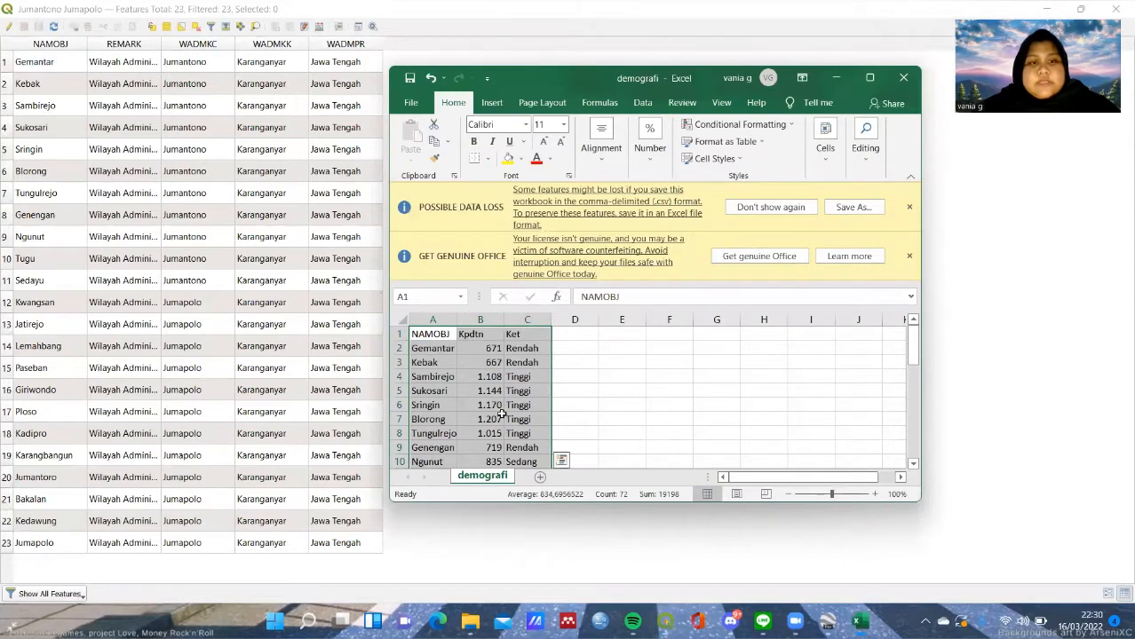
scroll(501, 411, down, 4)
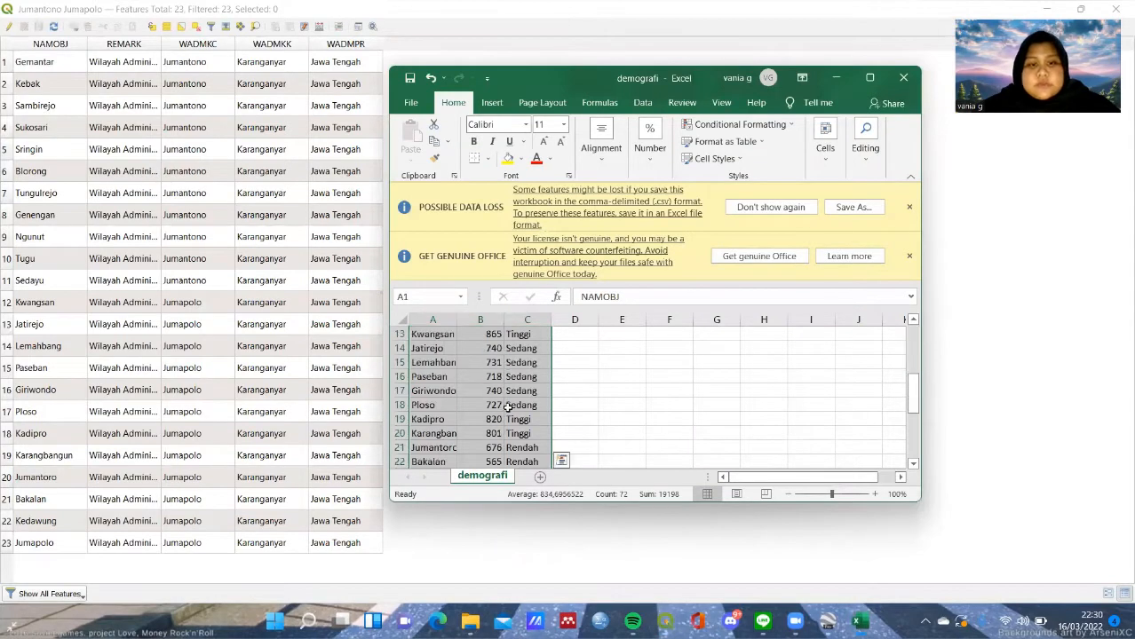
click(833, 80)
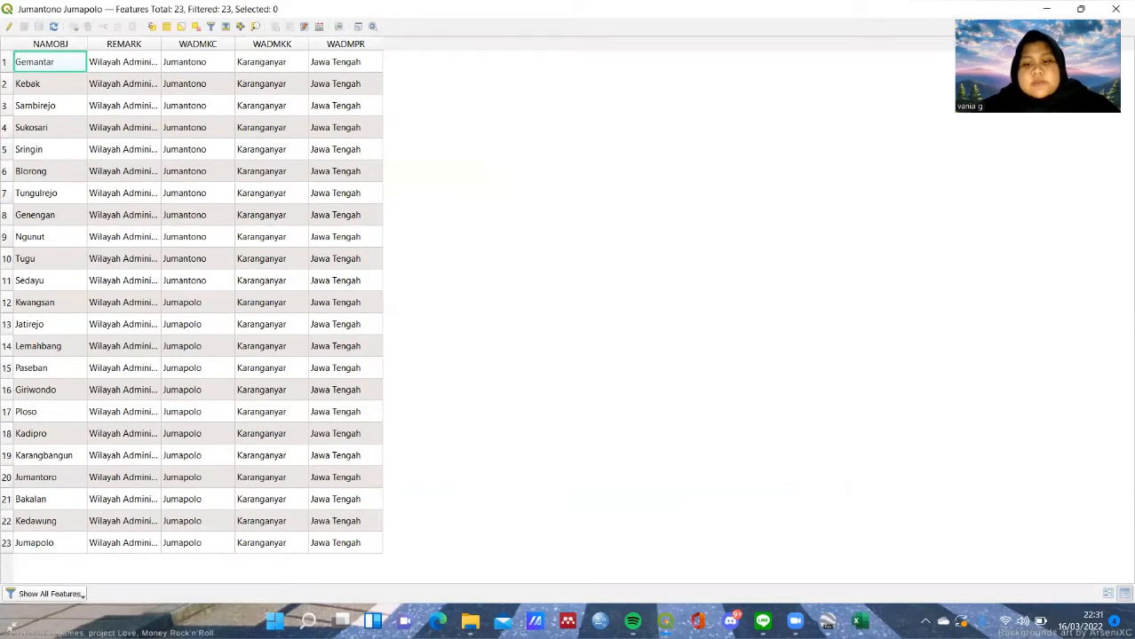
mouse_move(665, 622)
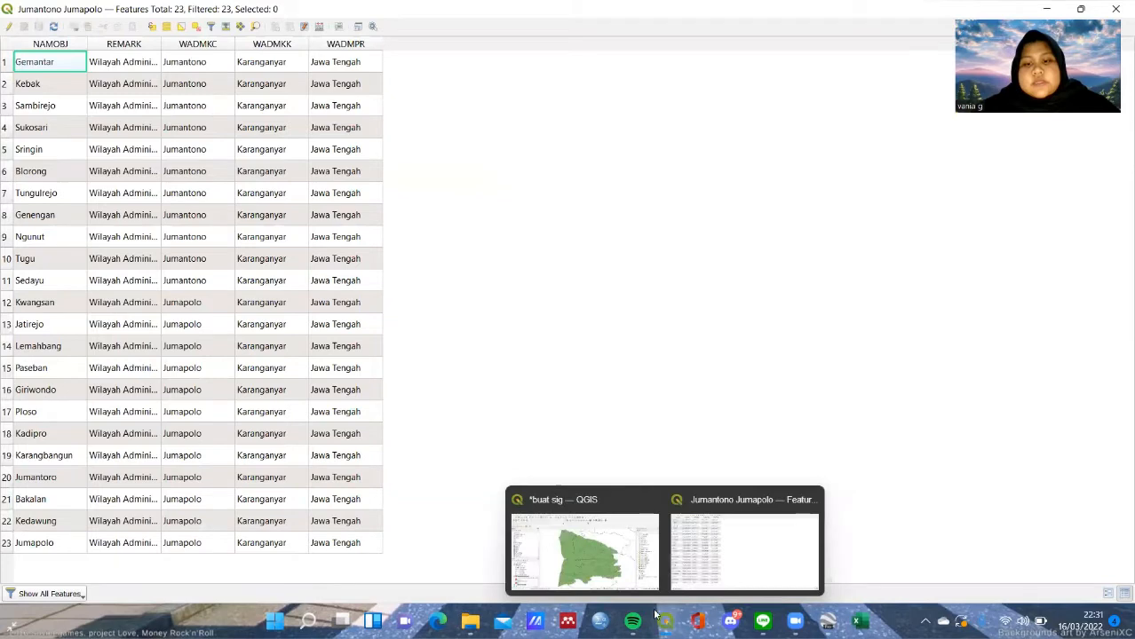
click(601, 556)
Step: Join the demografi table to the Jumantono Jumapolo layer, using NAMOBJ as both the join field and the target field
click(114, 498)
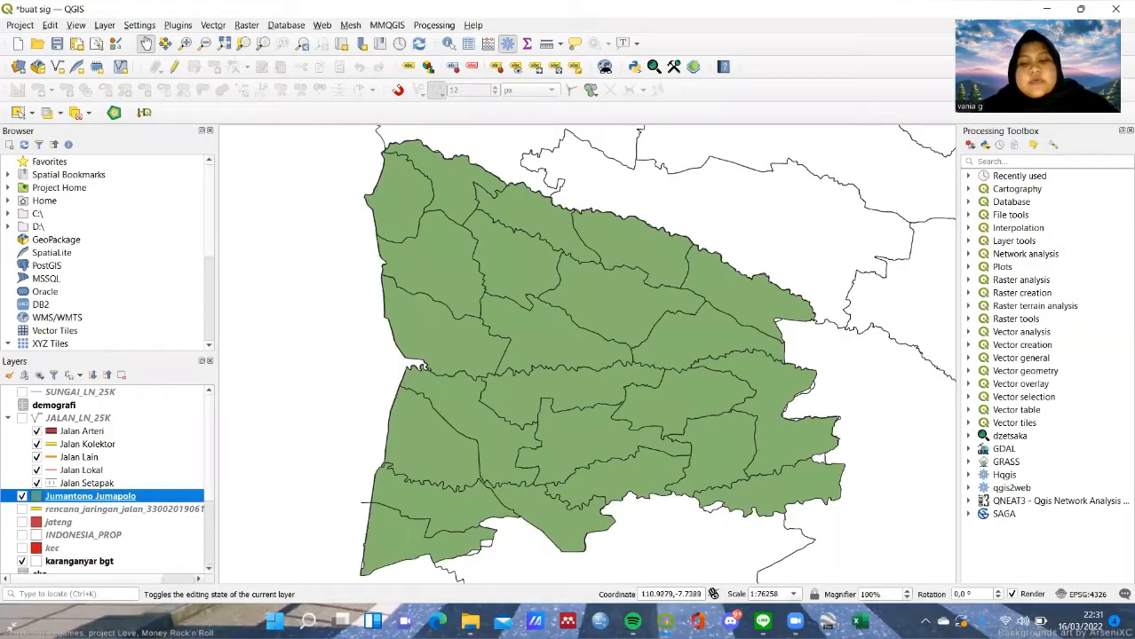
right_click(80, 500)
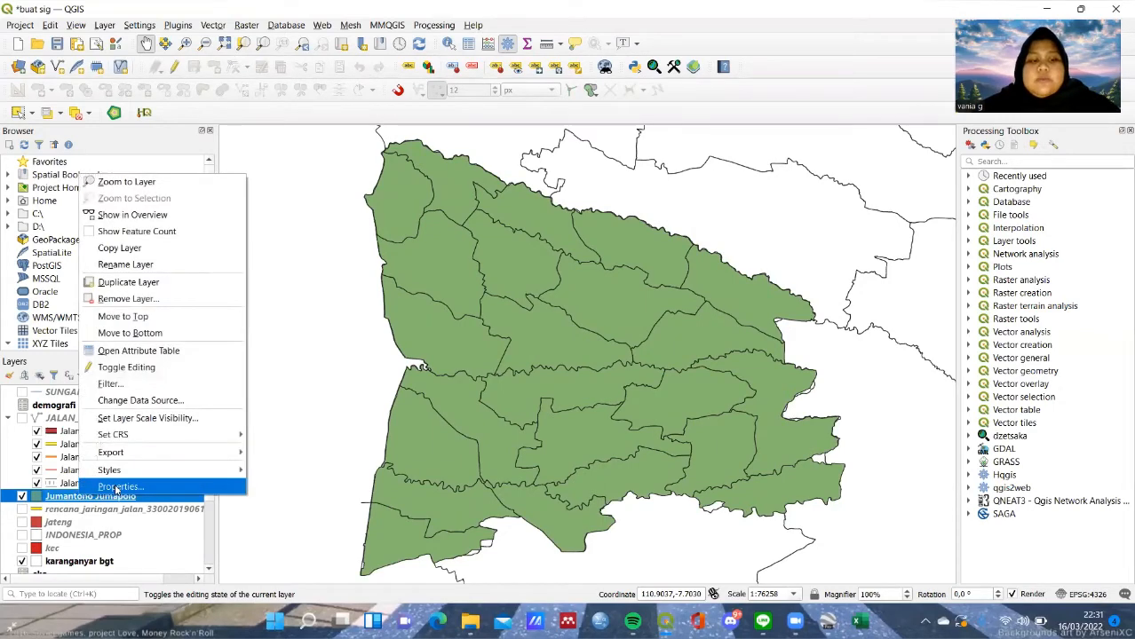
click(115, 487)
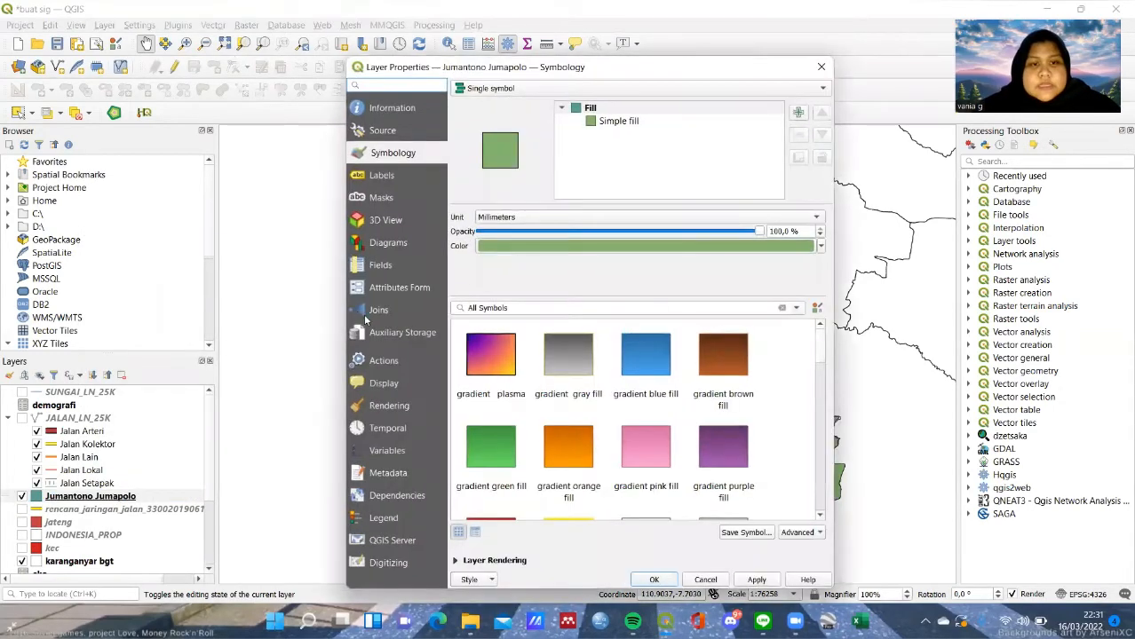
click(373, 312)
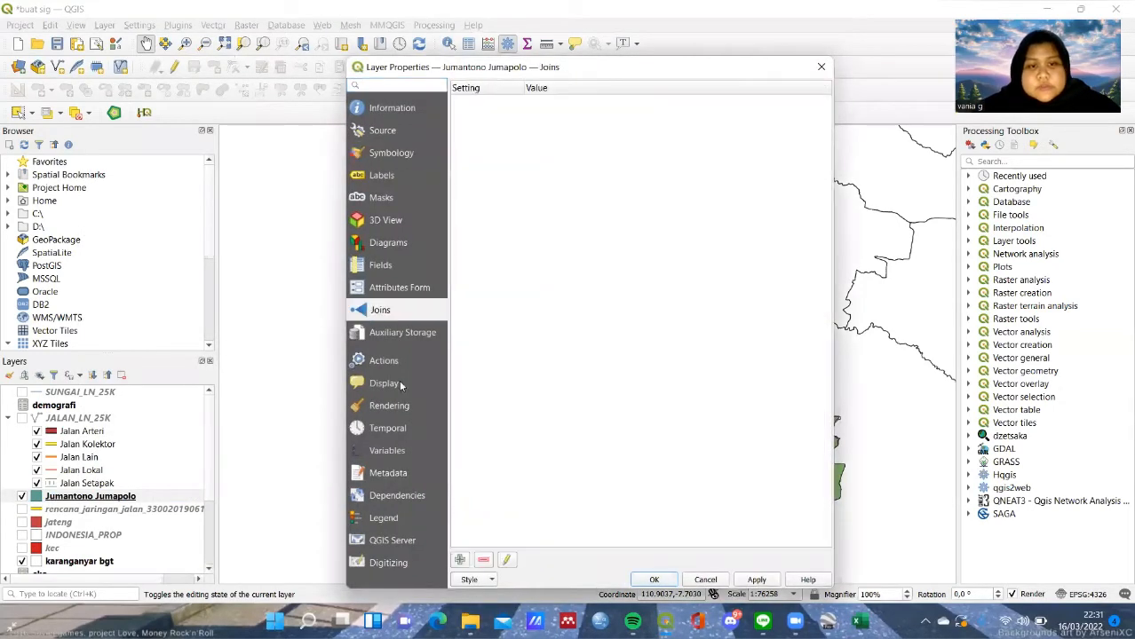
click(460, 560)
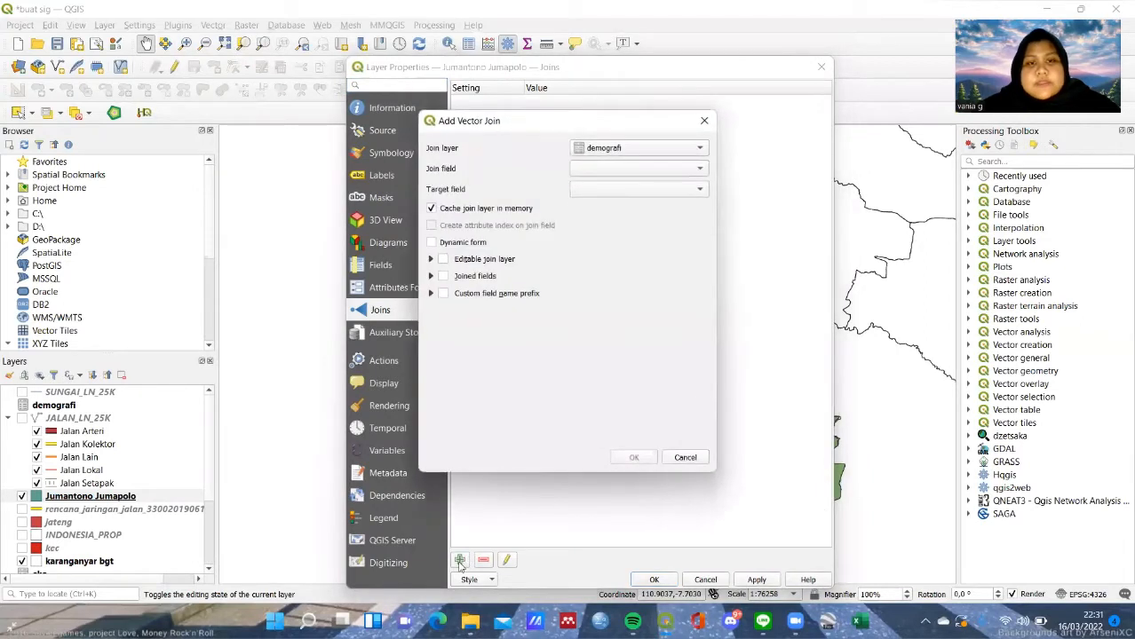
click(628, 171)
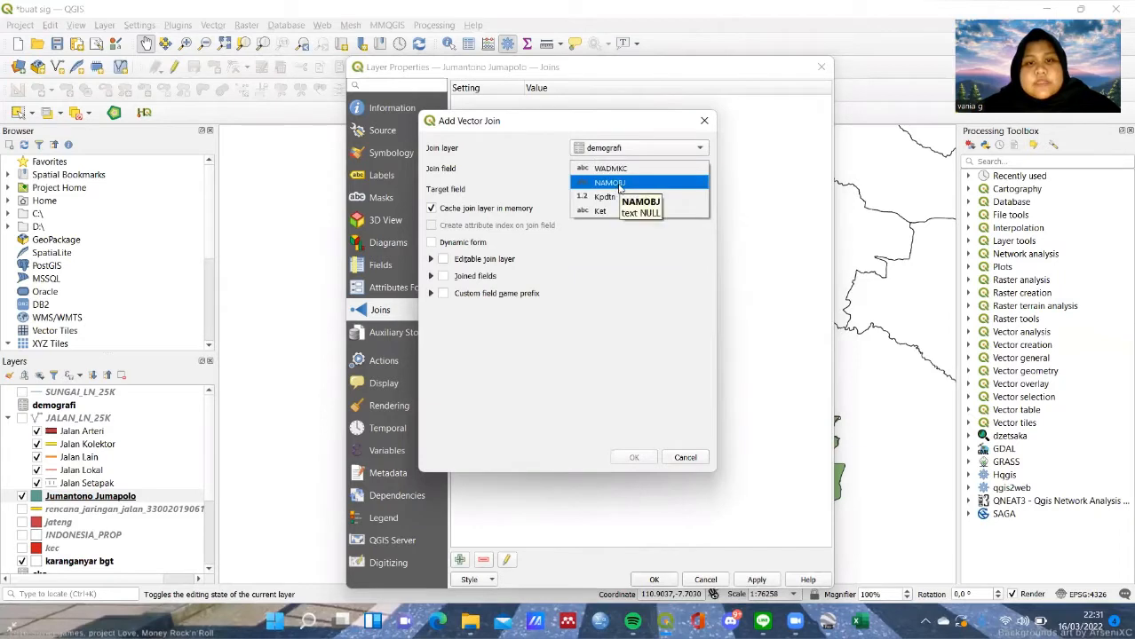
click(621, 183)
click(623, 190)
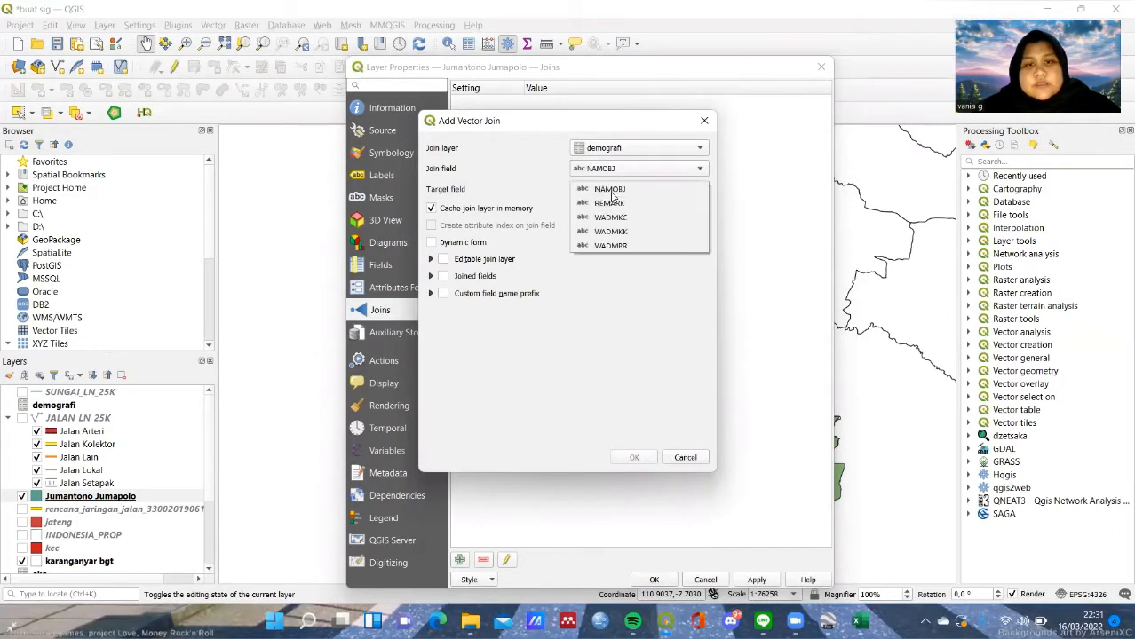
click(633, 189)
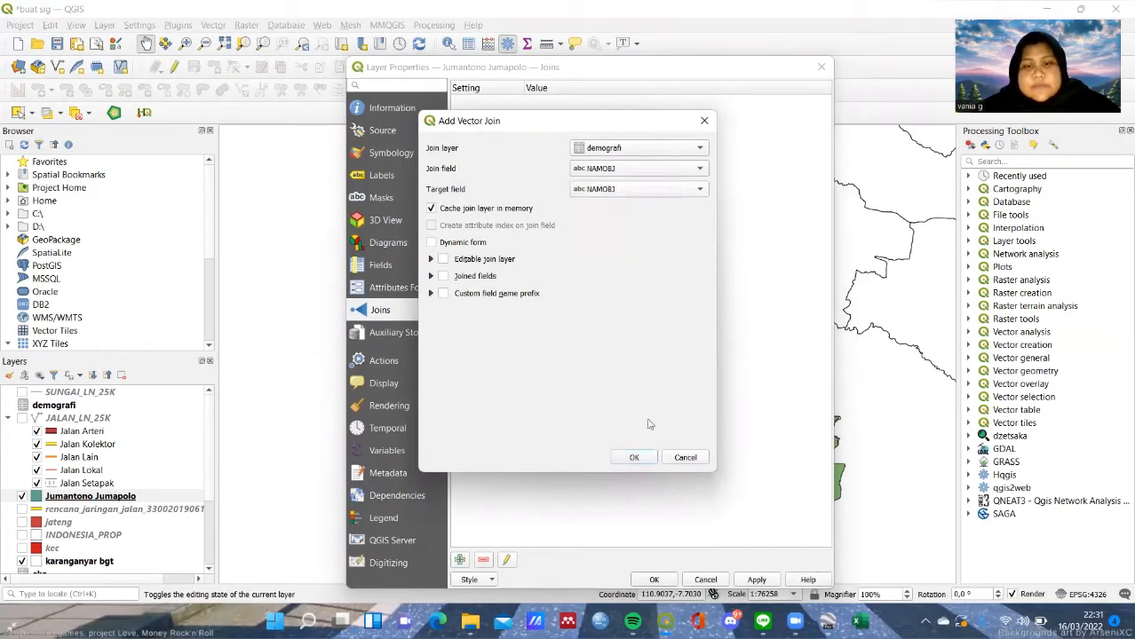
click(635, 458)
click(756, 579)
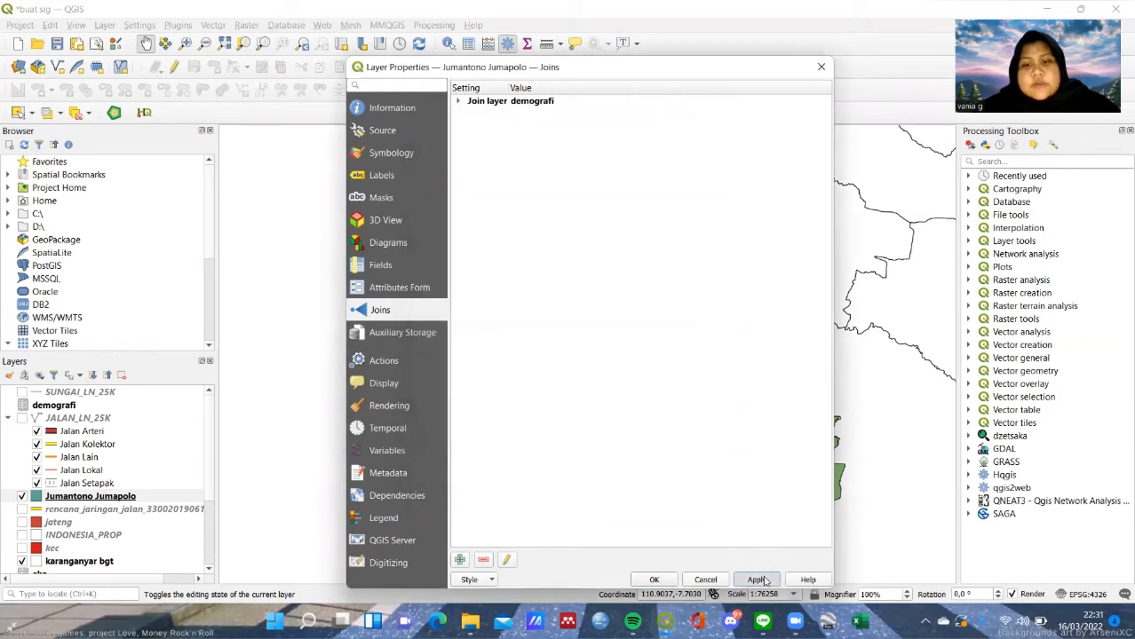
click(636, 579)
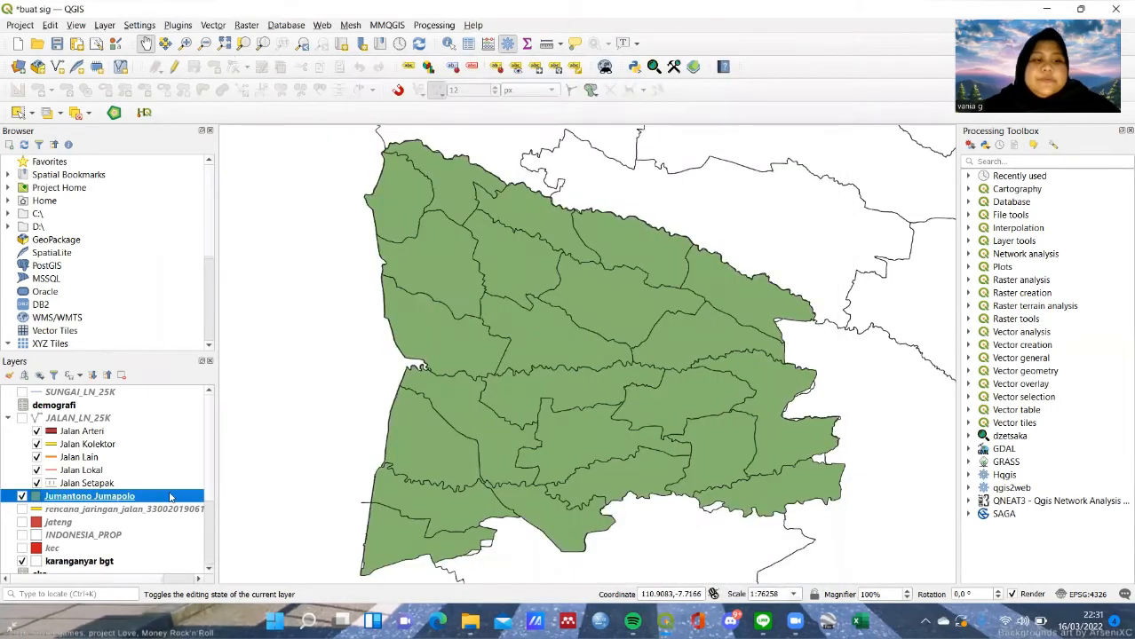
Step: Check the joined demografi fields in the Jumantono Jumapolo layer's attribute table, and return to the map
right_click(128, 501)
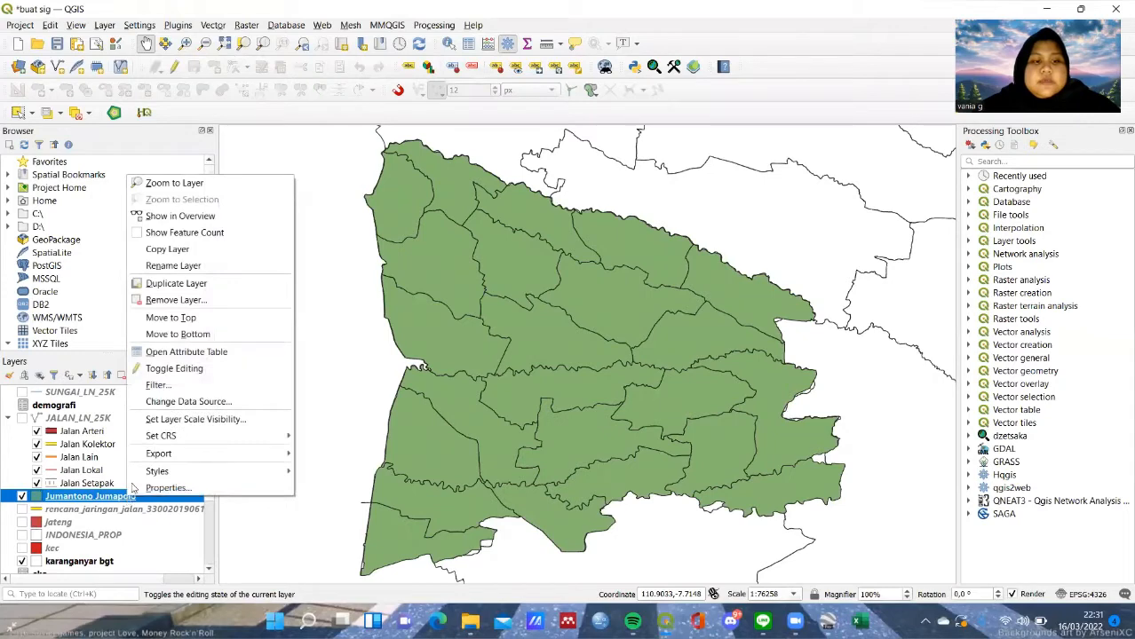
click(180, 352)
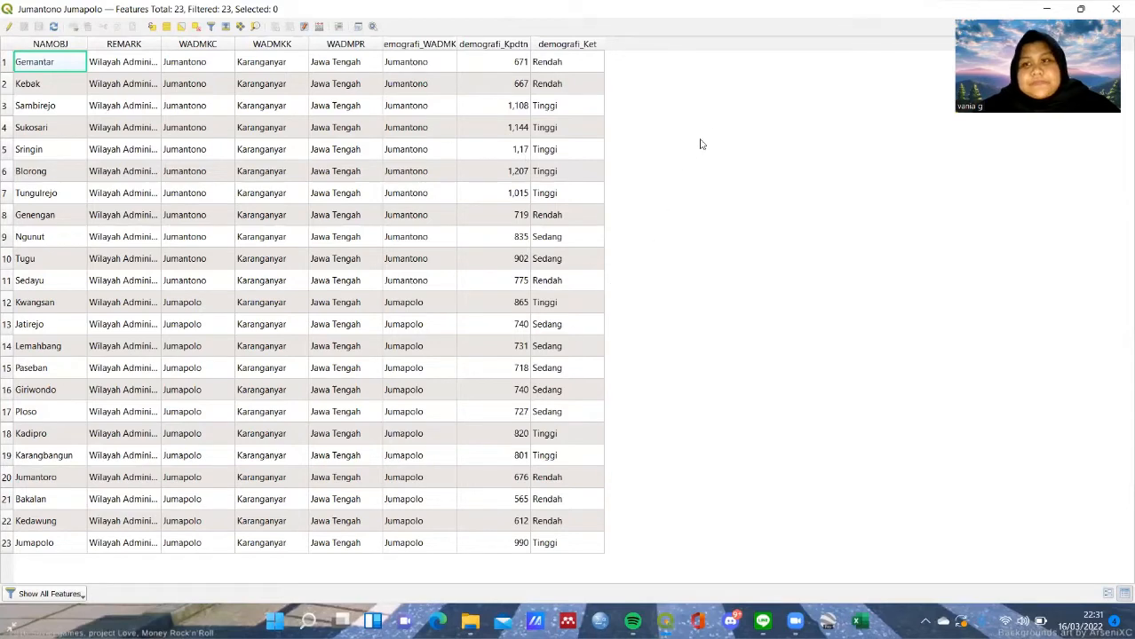
click(1114, 9)
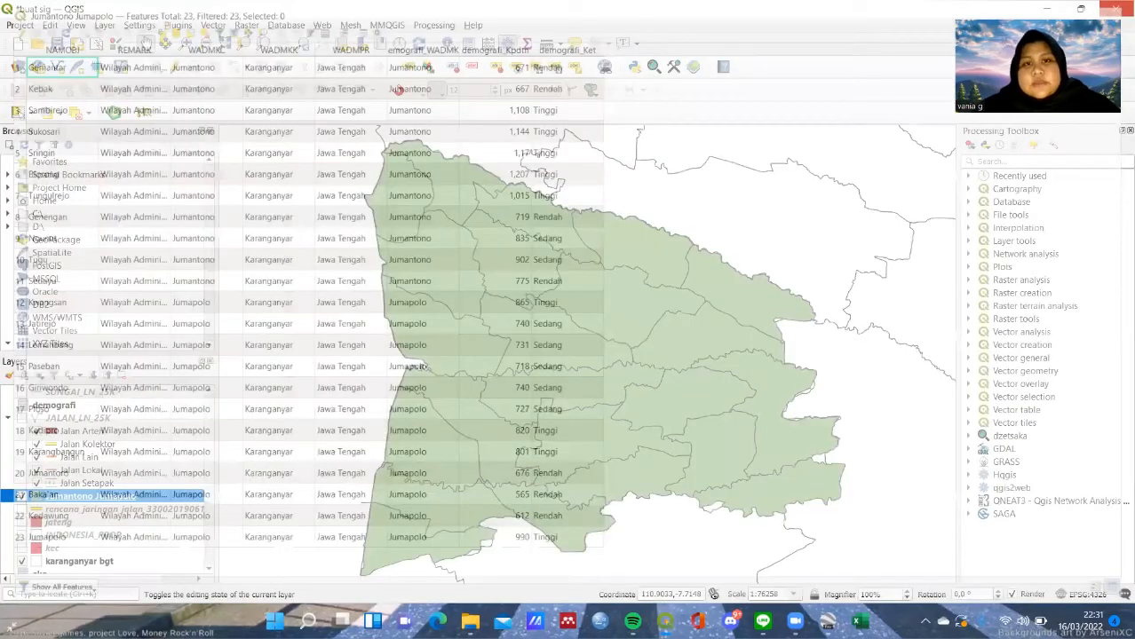
drag(653, 309, 637, 334)
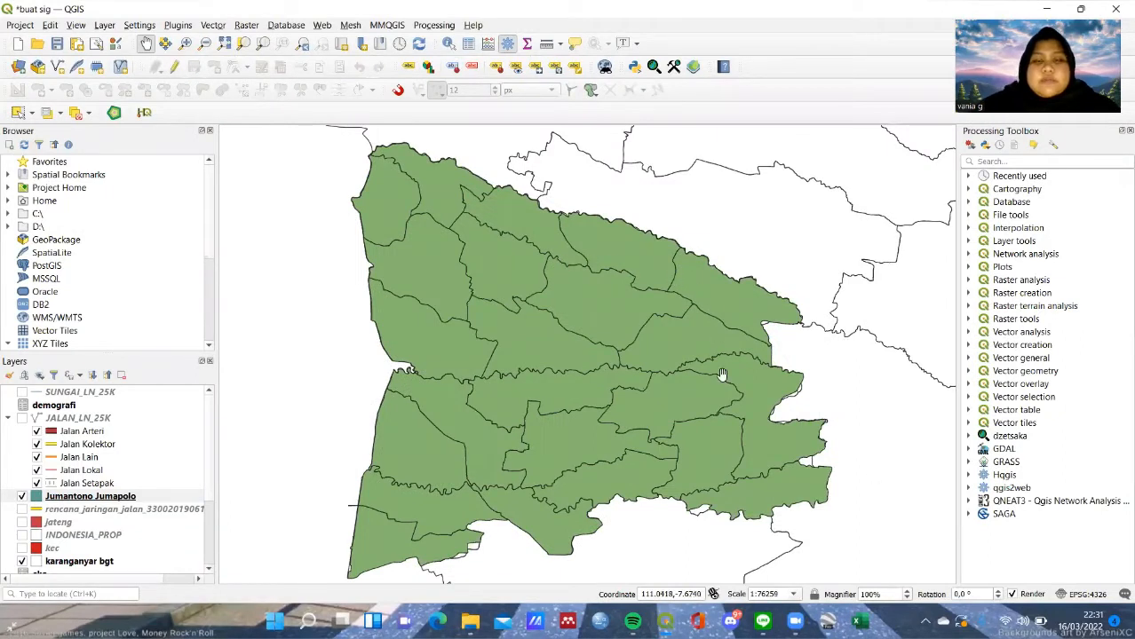
Step: Set the Jumantono Jumapolo layer's symbology to Categorized by the demografi_Ket field and classify its values
right_click(73, 499)
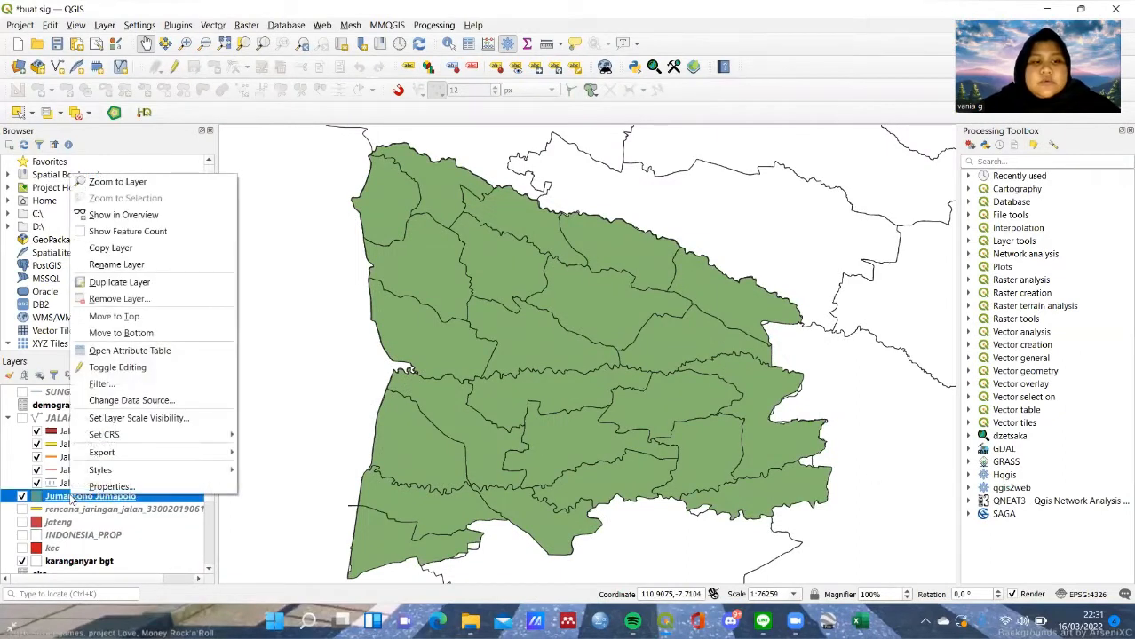
click(103, 487)
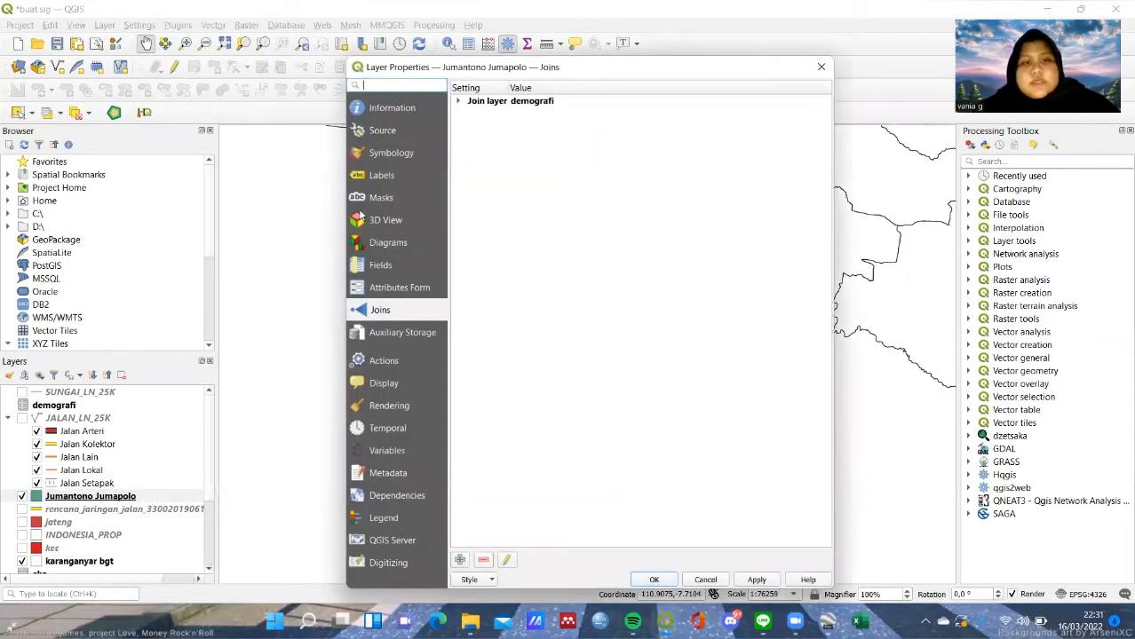
click(374, 156)
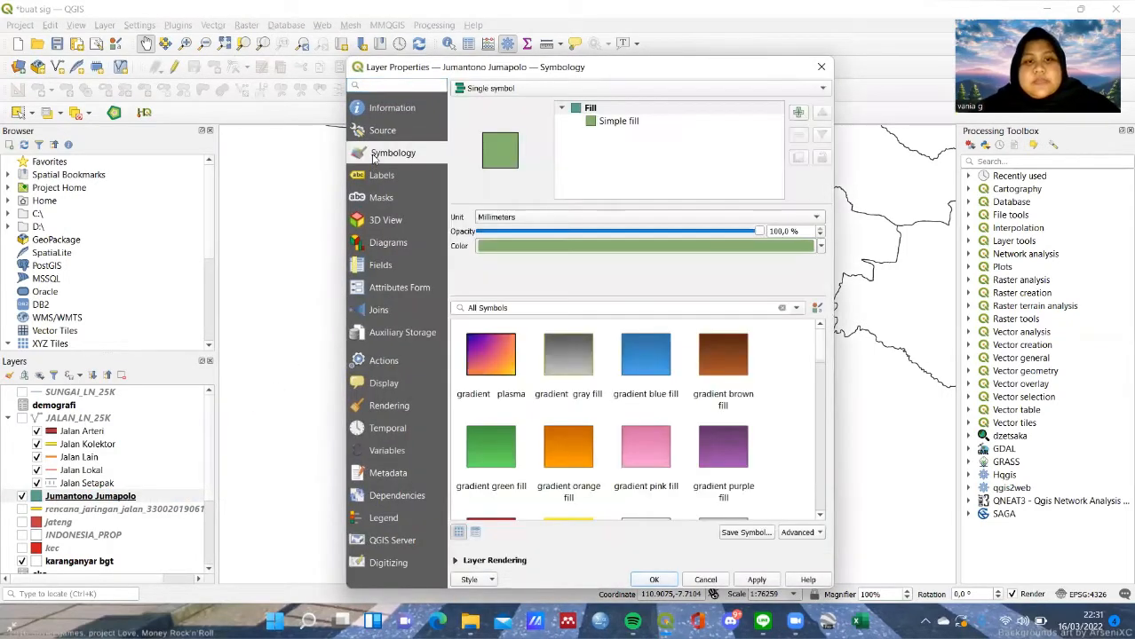
click(484, 88)
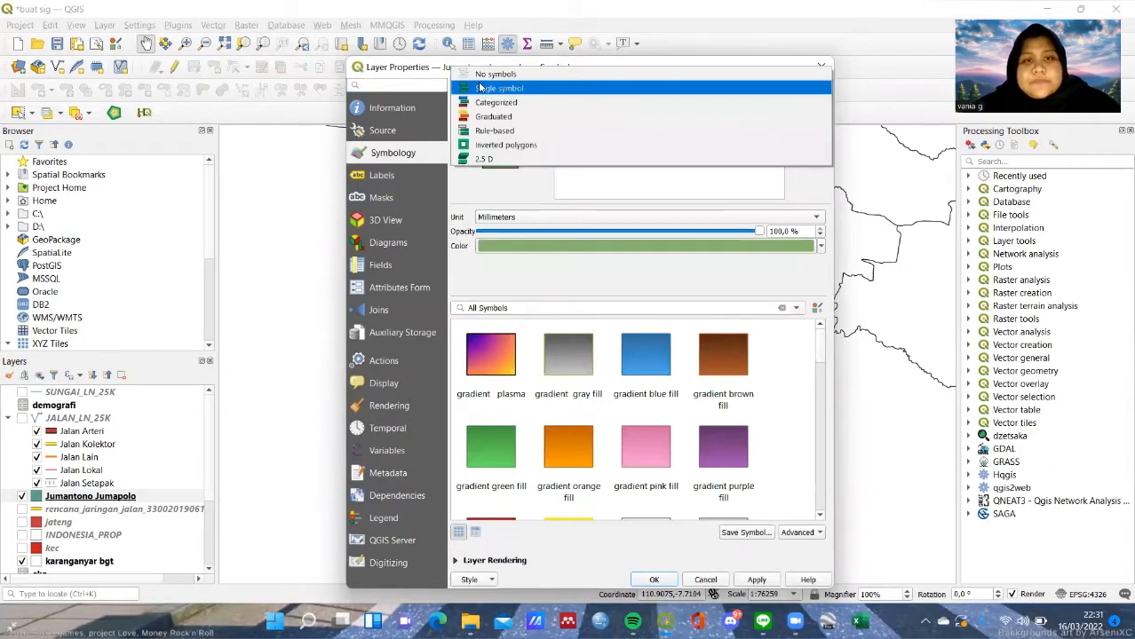
click(493, 103)
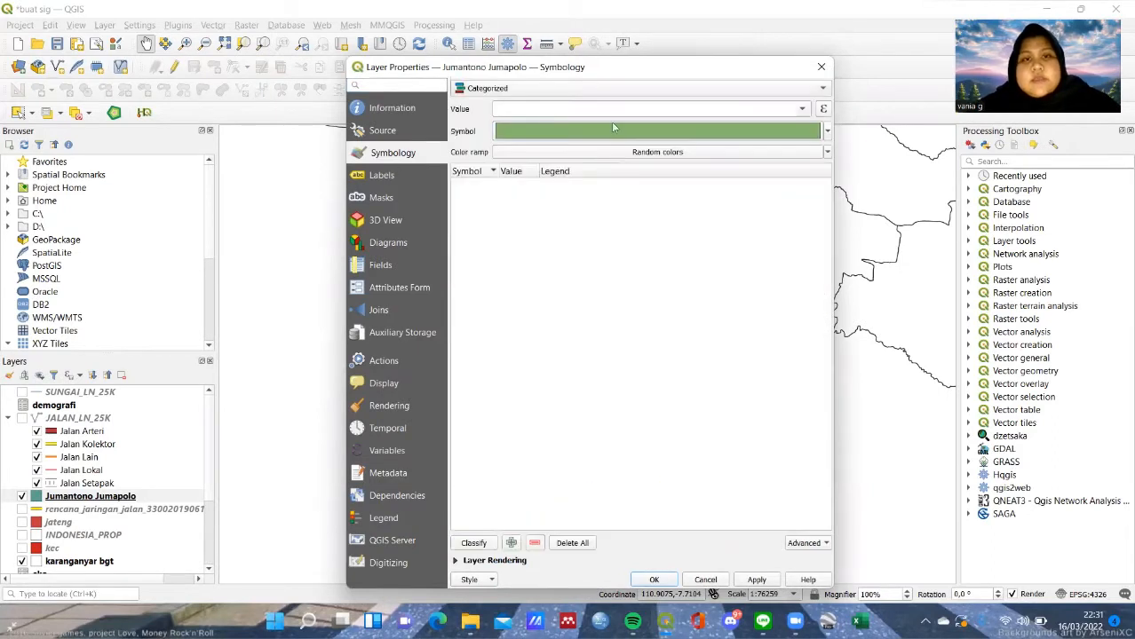
click(803, 109)
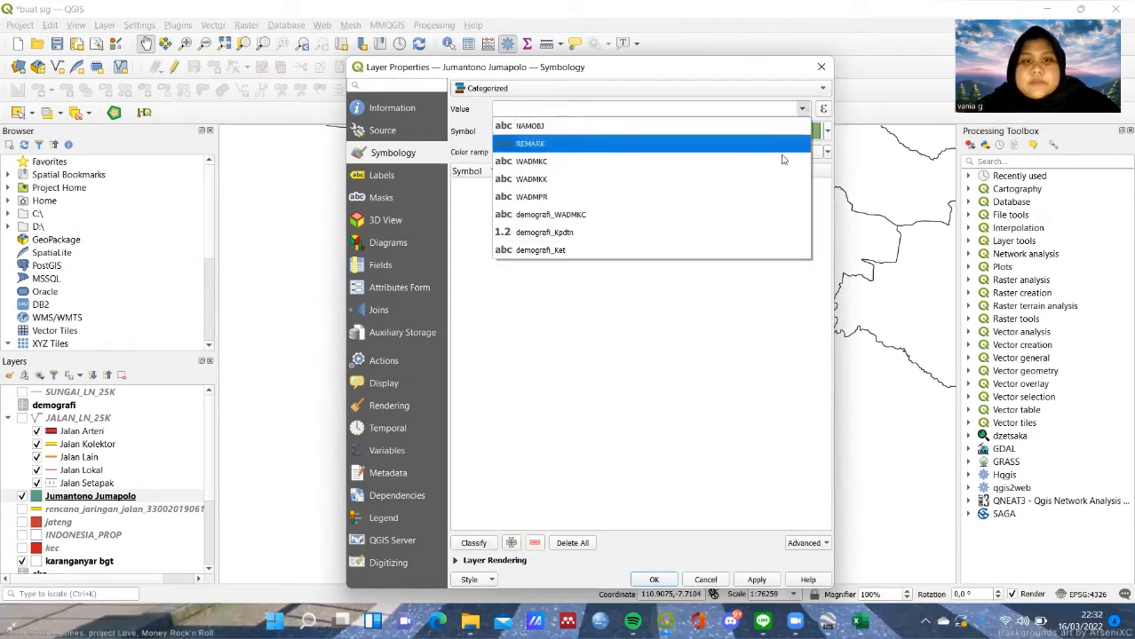
click(704, 251)
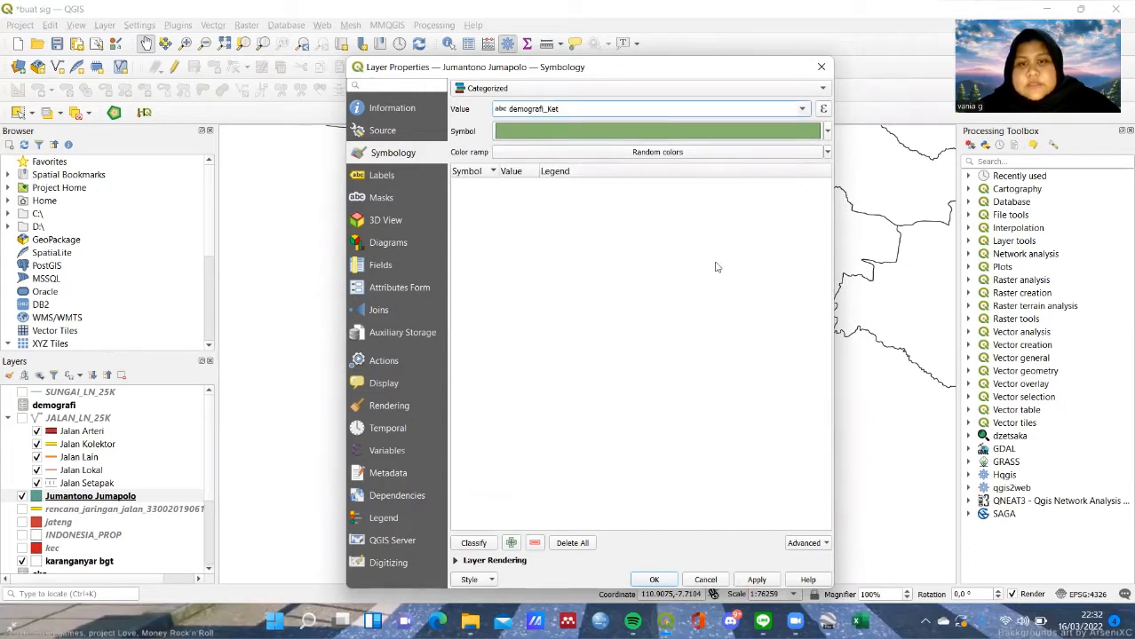
click(474, 543)
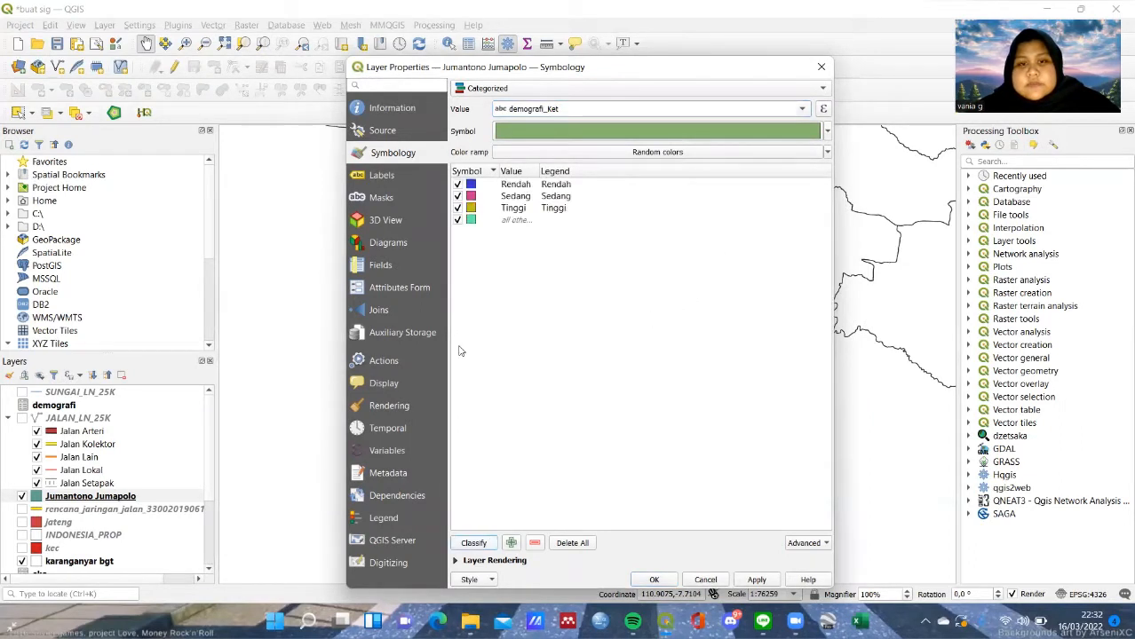
Step: Remove the all-other-values category and apply the Reds color ramp to the Rendah, Sedang and Tinggi classes
click(495, 224)
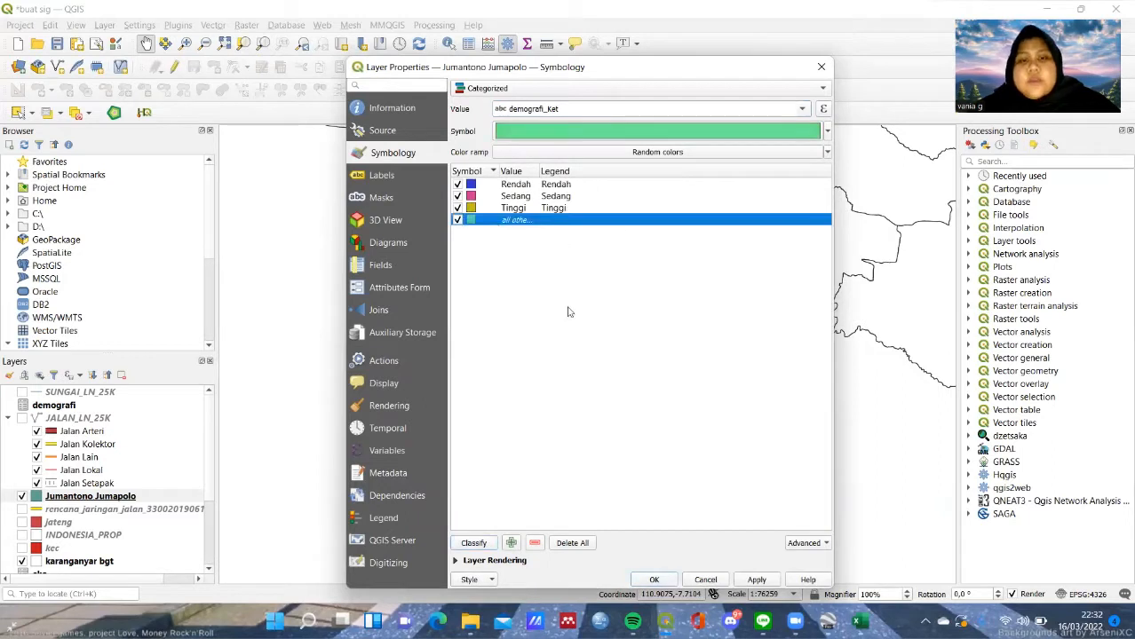
click(535, 544)
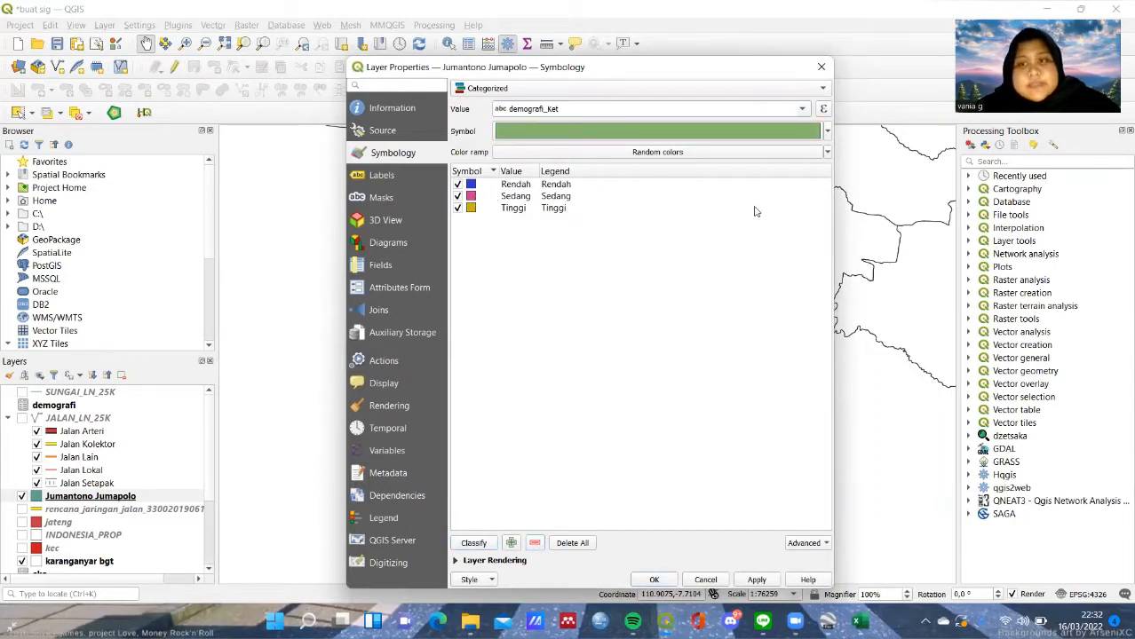
click(828, 152)
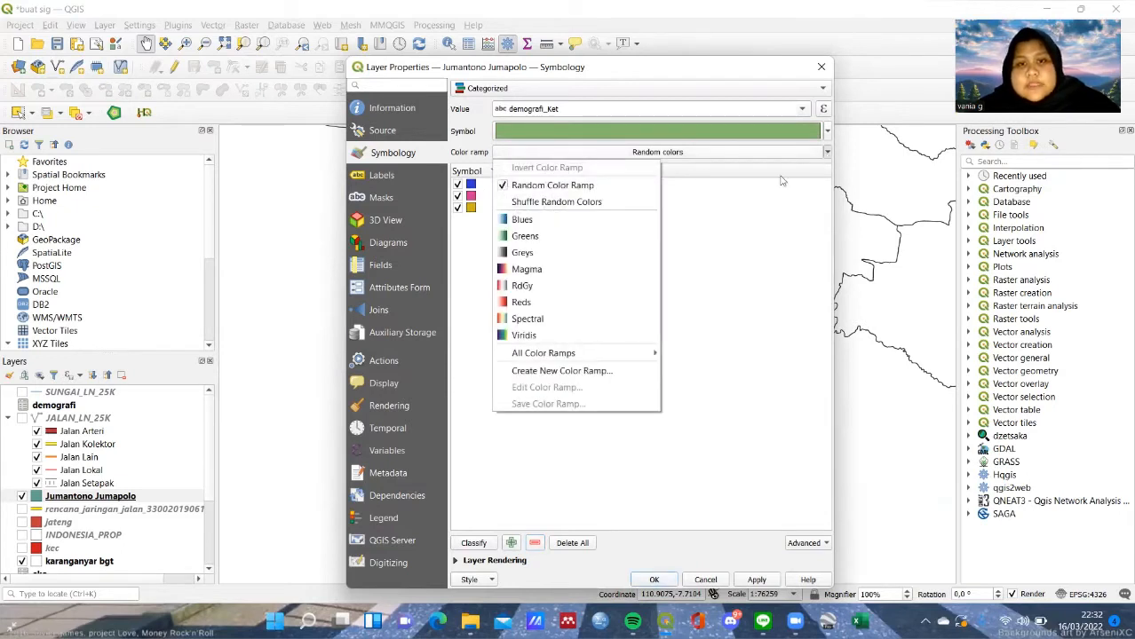
click(565, 306)
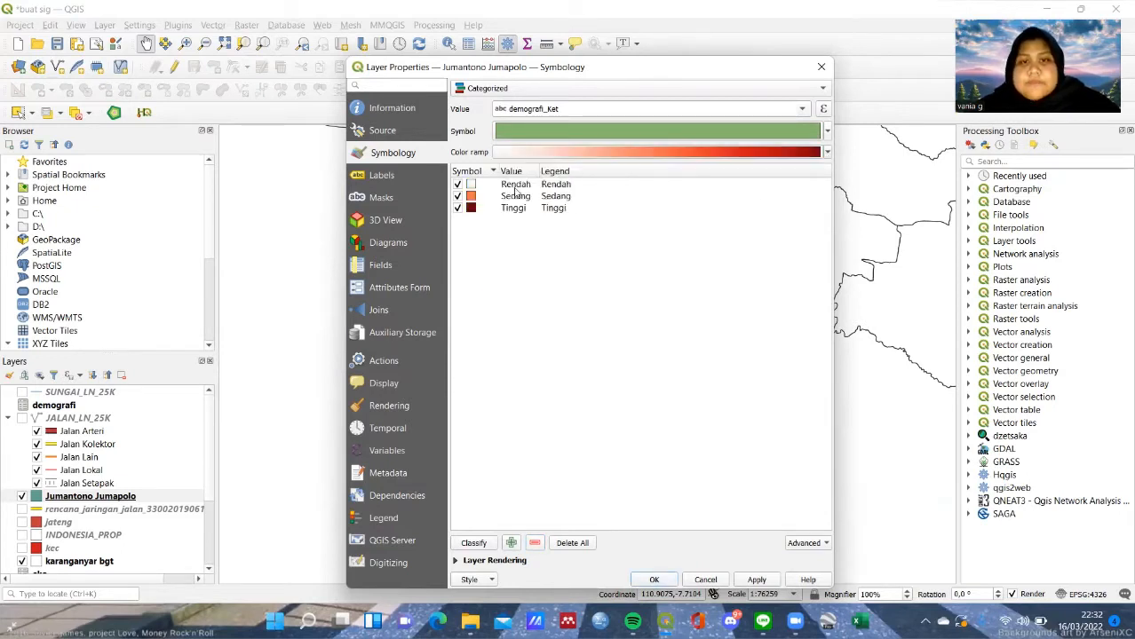
click(757, 582)
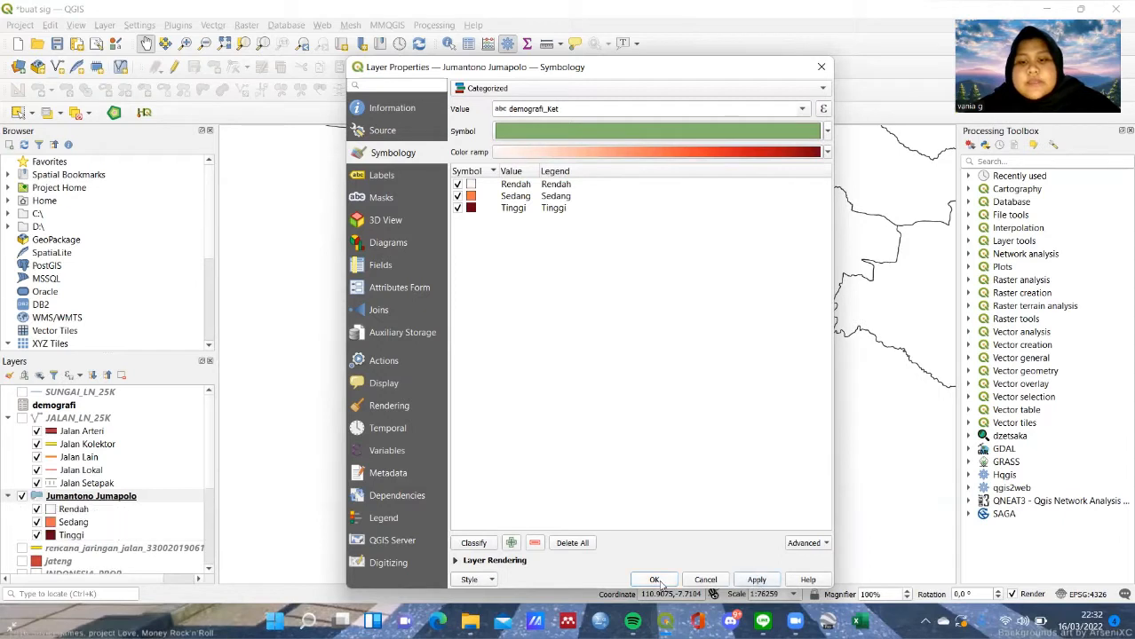
Step: Label the Jumantono Jumapolo villages with single labels from the NAMOBJ field, and accept the layer properties
click(383, 176)
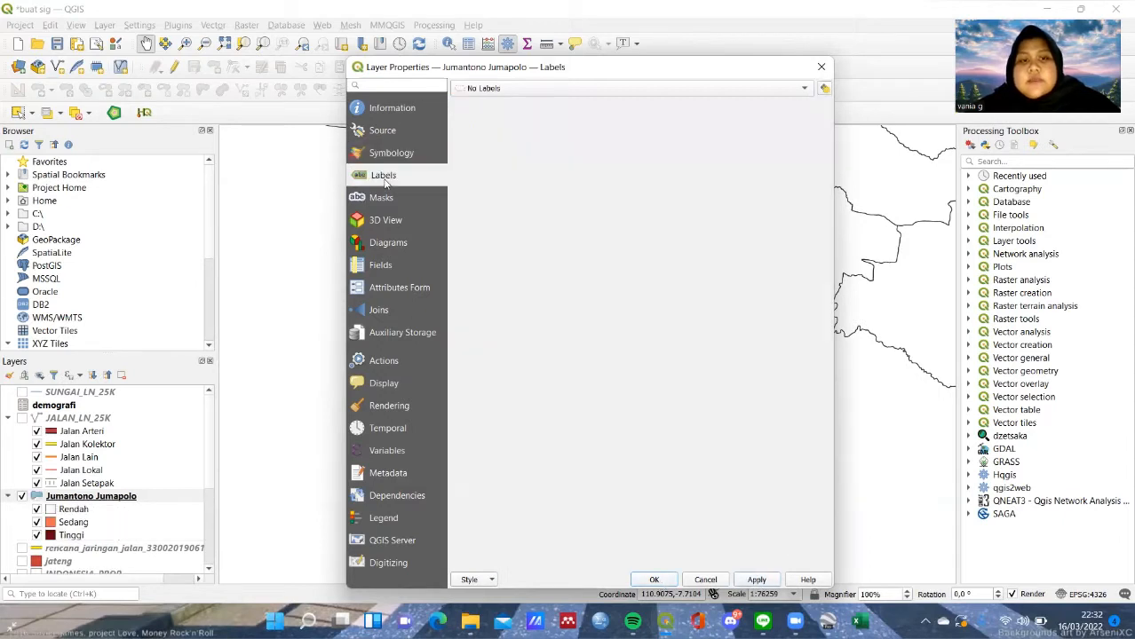
click(519, 91)
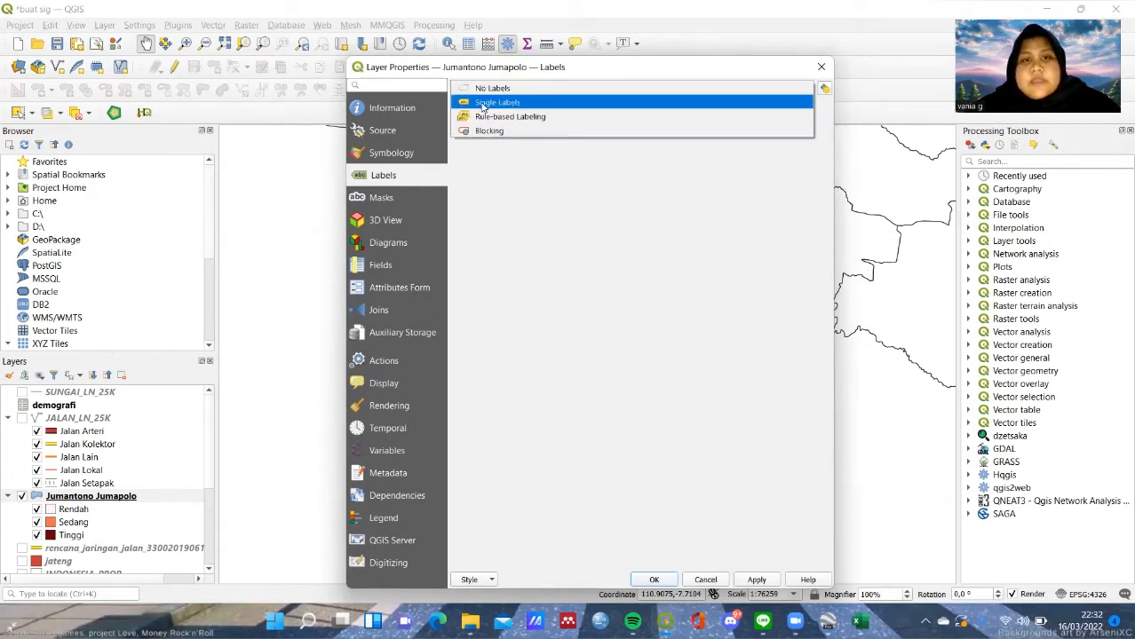
click(484, 103)
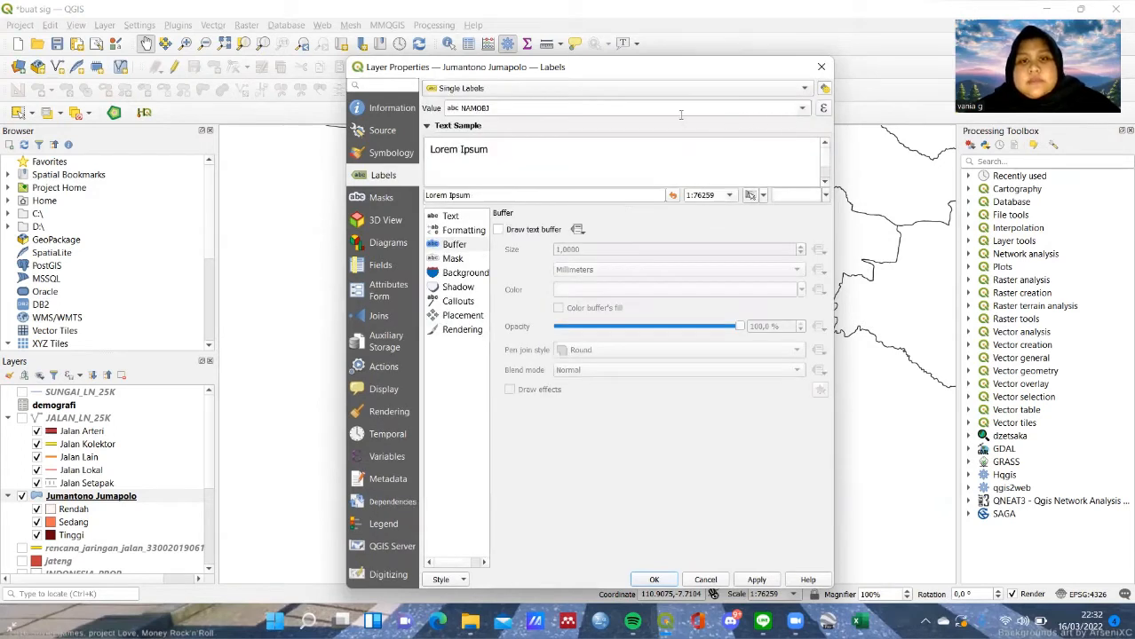
click(761, 584)
click(654, 580)
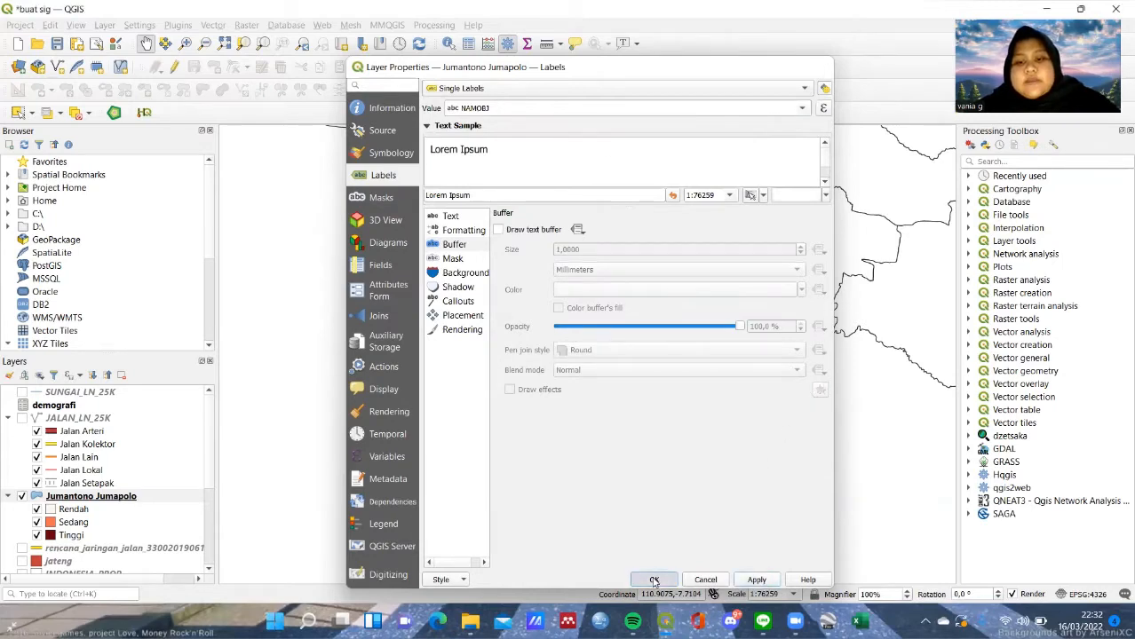
drag(651, 418, 622, 402)
drag(740, 392, 765, 393)
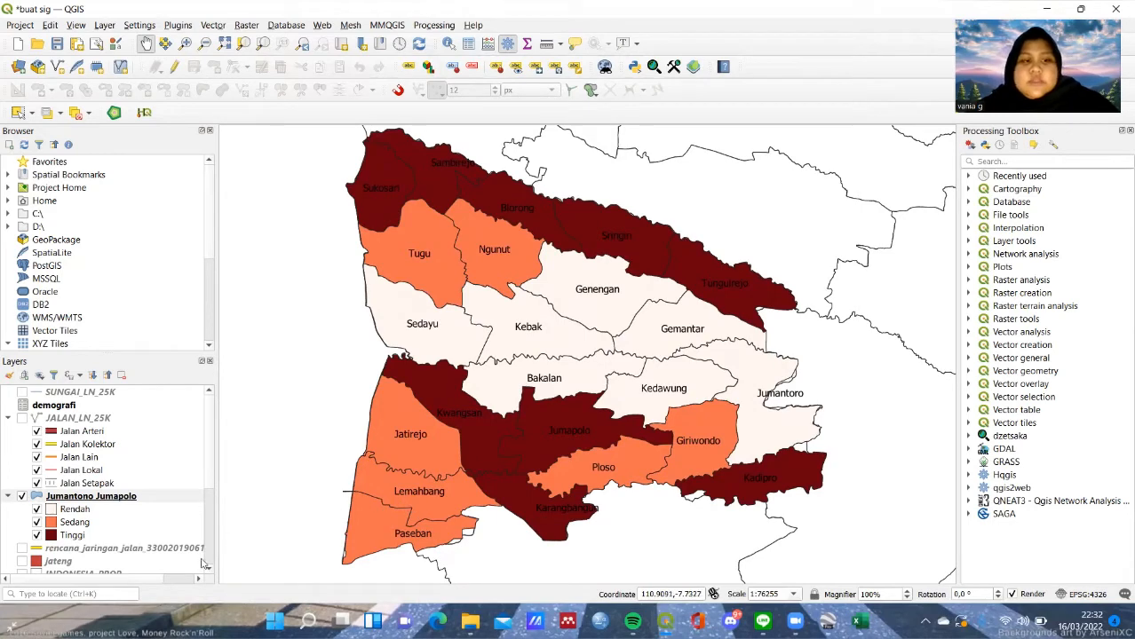
Step: Show the JALAN_LN_25K and SUNGAI_LN_25K layers, plus the rencana_jaringan_jalan layer placed directly above JALAN_LN_25K
click(22, 418)
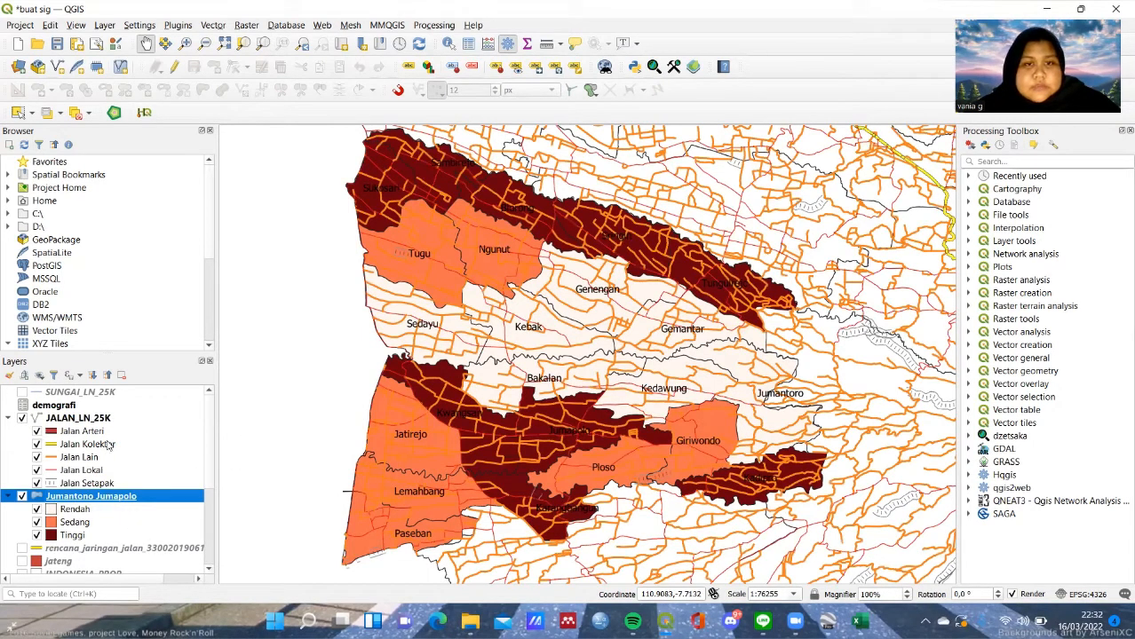
click(22, 392)
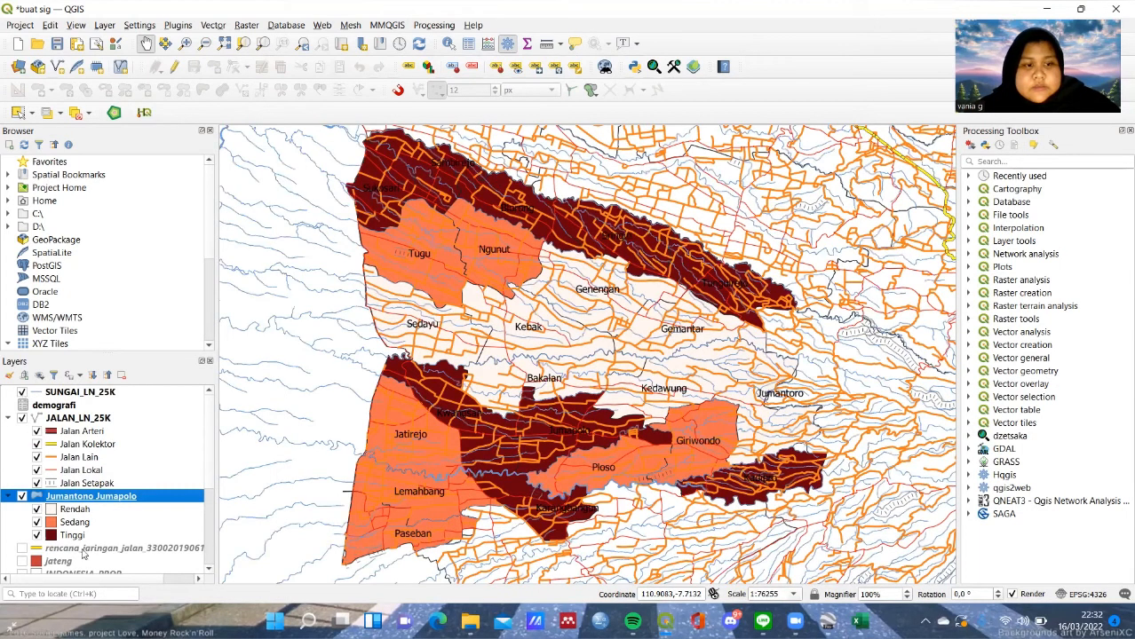
drag(89, 548, 85, 414)
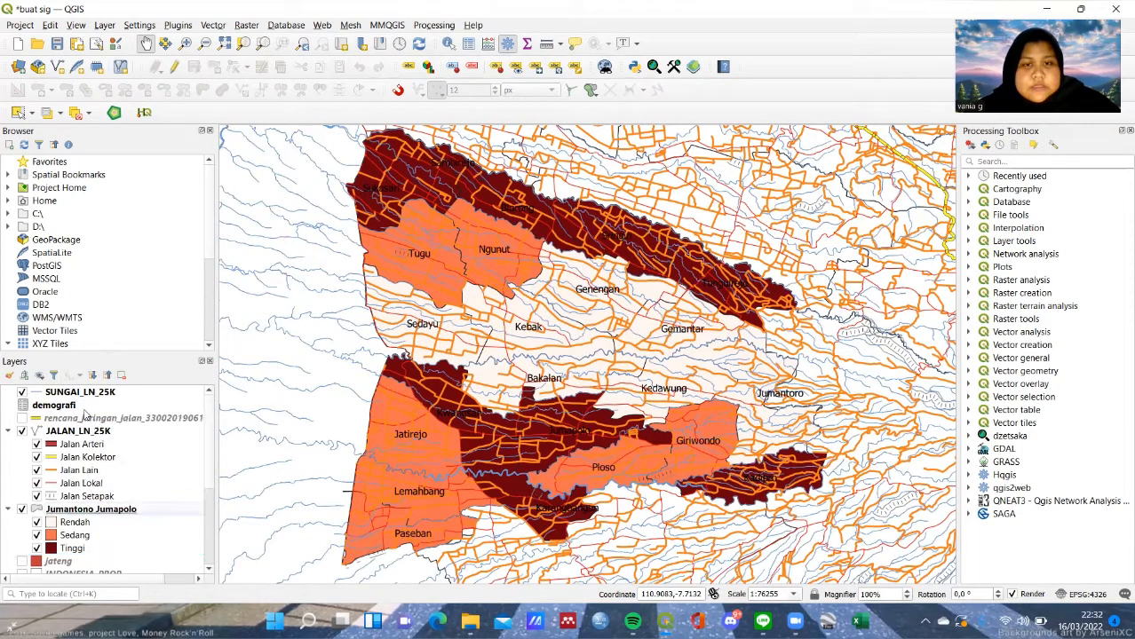
click(19, 430)
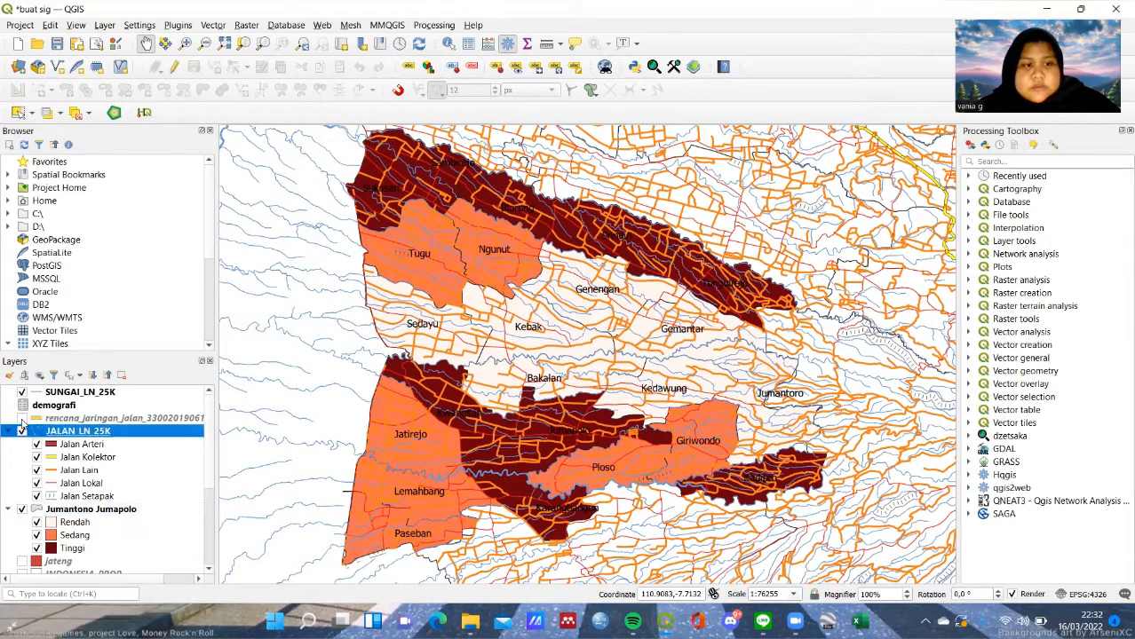
click(22, 418)
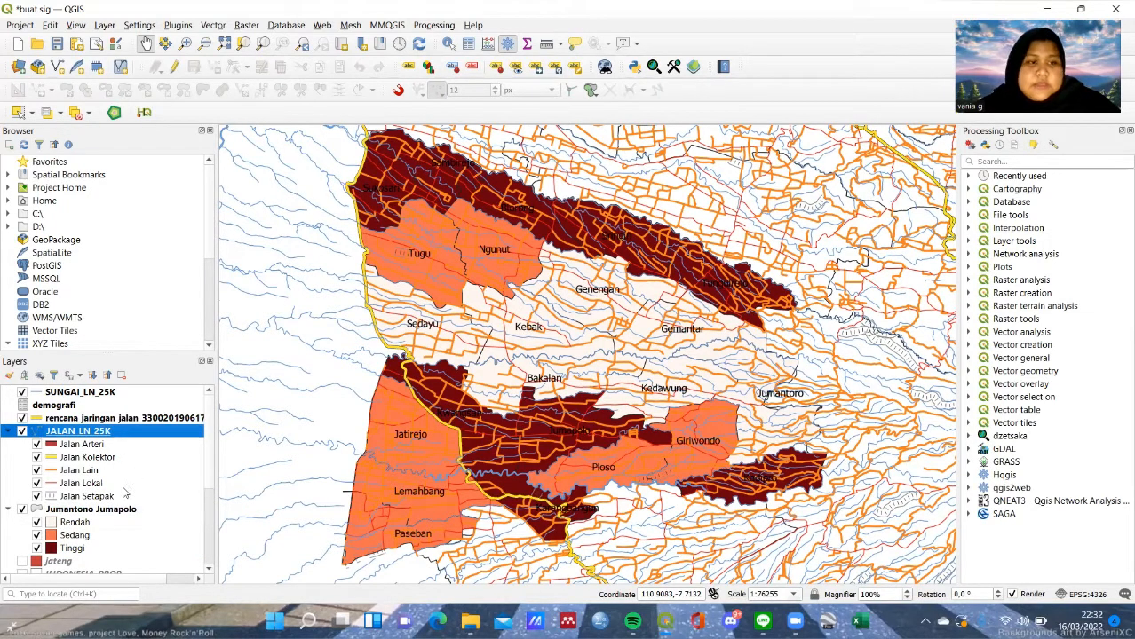
scroll(125, 494, down, 2)
scroll(140, 531, up, 2)
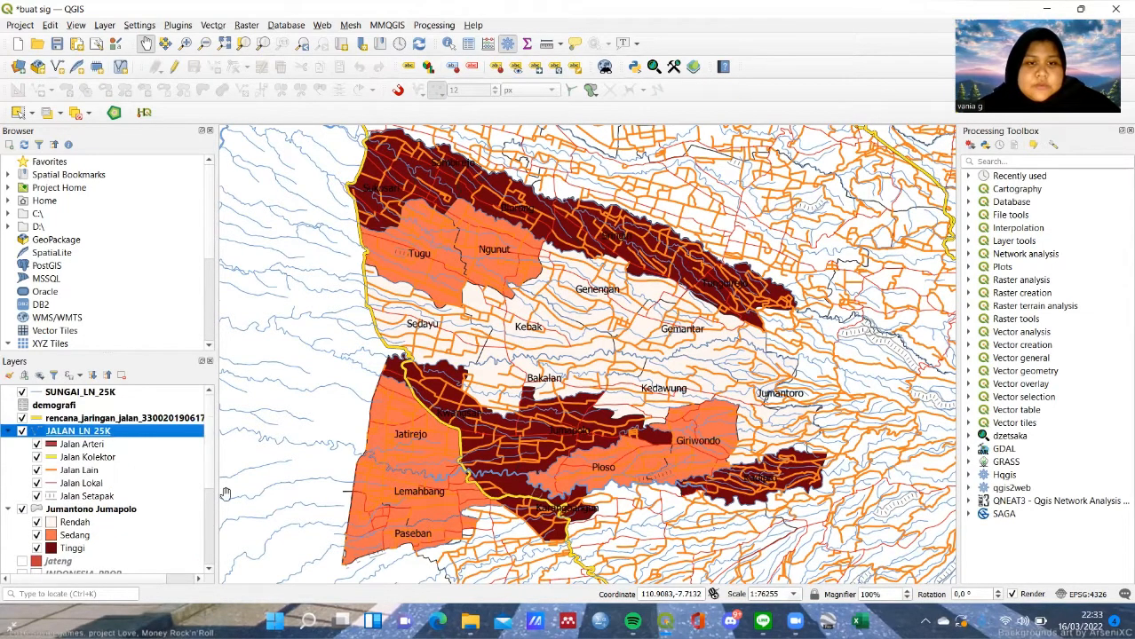
drag(606, 287, 604, 289)
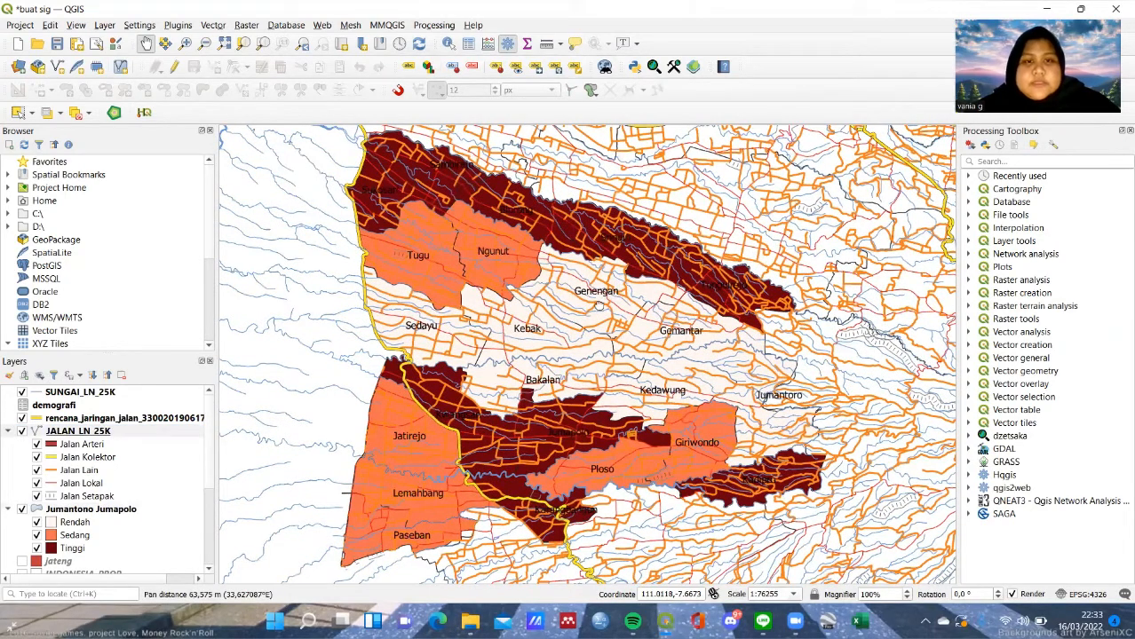
mouse_move(597, 376)
mouse_down()
mouse_move(610, 372)
mouse_move(597, 380)
mouse_up()
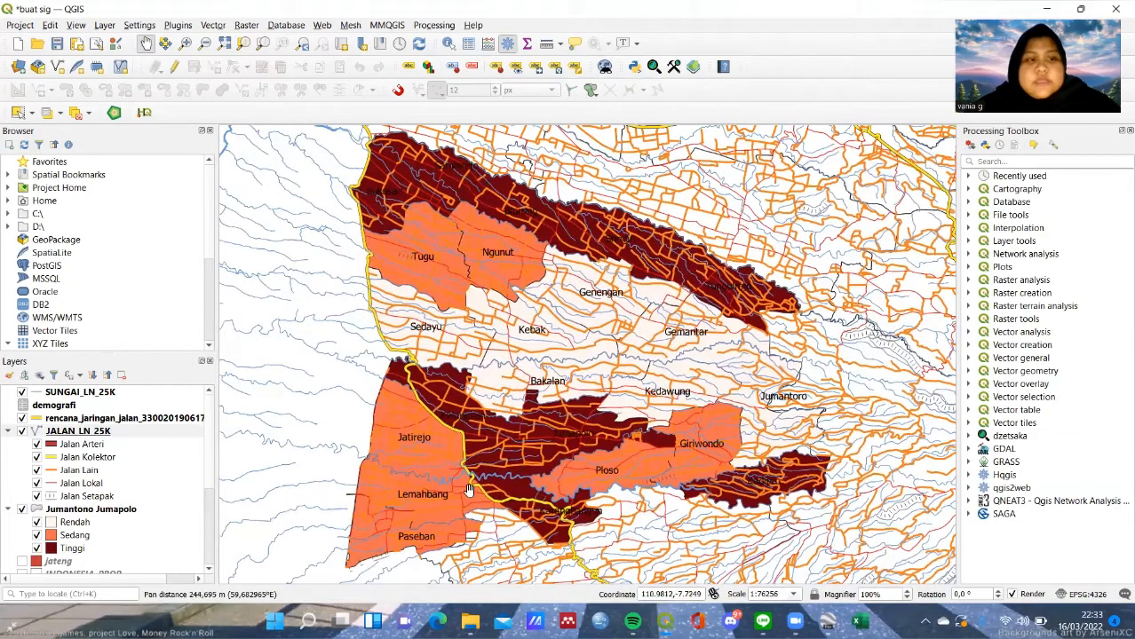
Step: Create a new print layout titled "peta kepadatan penduduk"
click(34, 27)
click(113, 258)
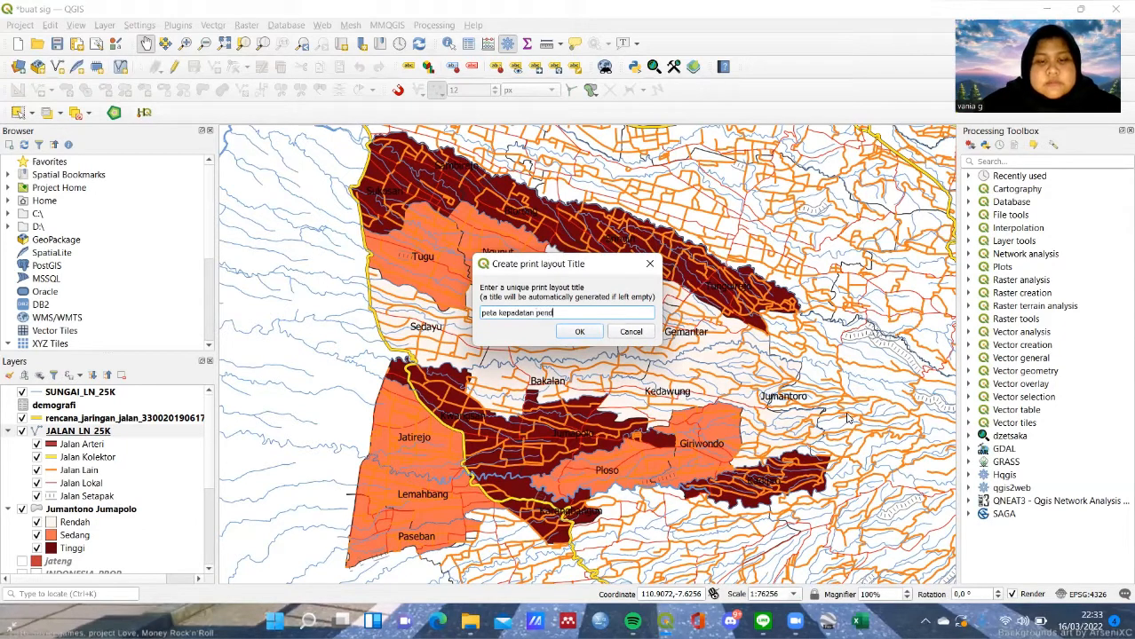
key(Return)
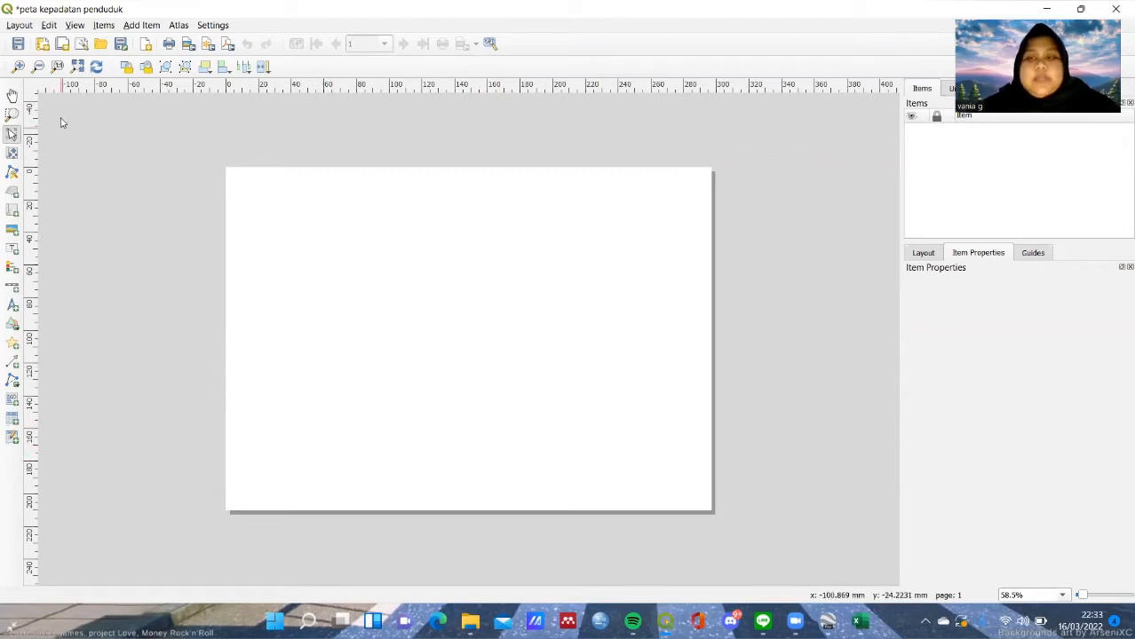
Step: Load the layout template "template 1" from the sem 4\sig folder into the print layout
click(99, 46)
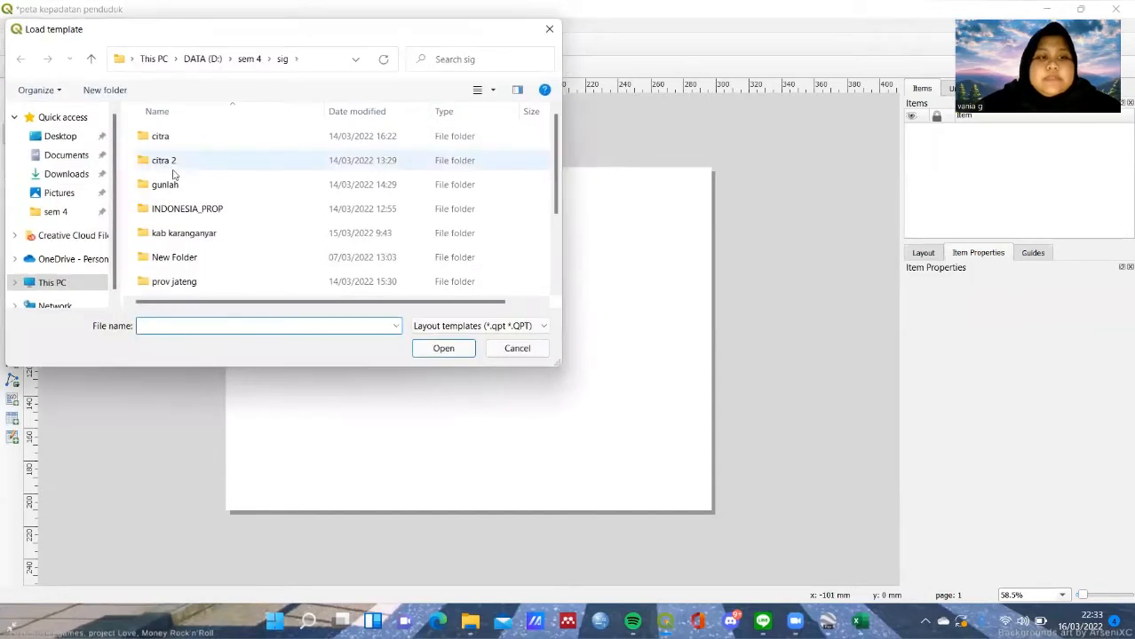
scroll(182, 204, down, 2)
click(194, 265)
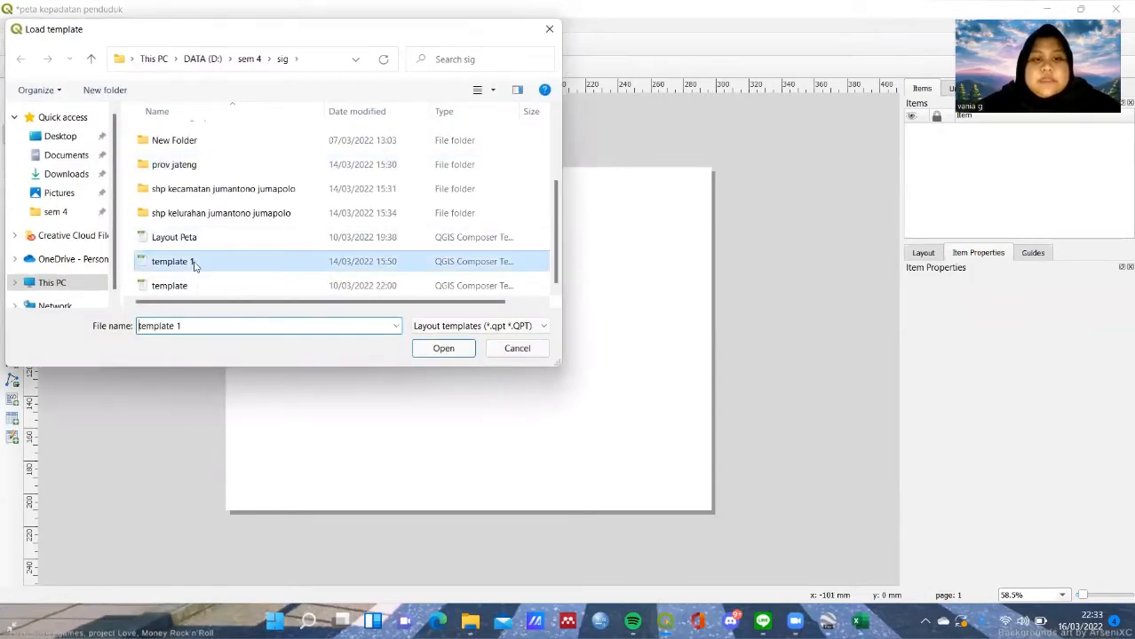
click(441, 348)
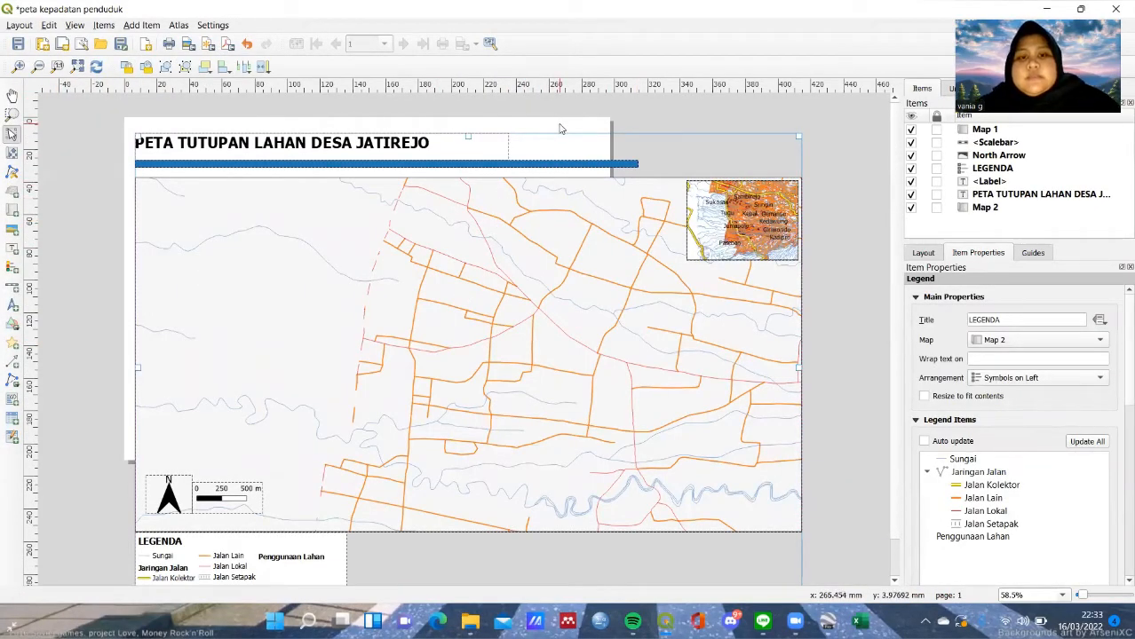
Step: Set the layout's page size to A3
click(560, 129)
right_click(560, 129)
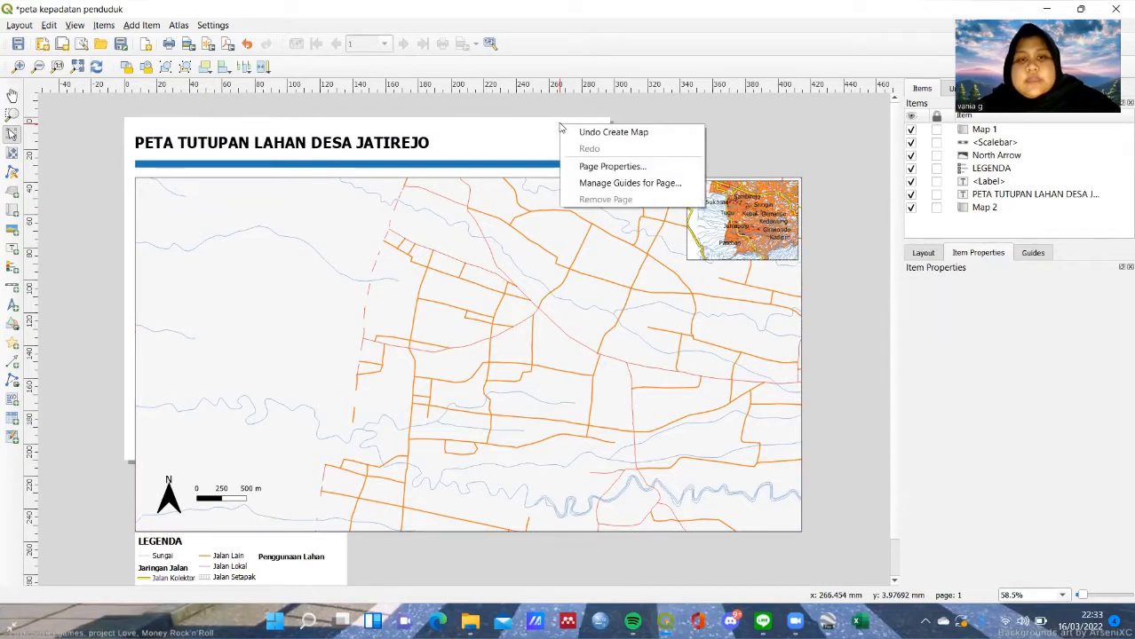
click(599, 169)
click(1039, 308)
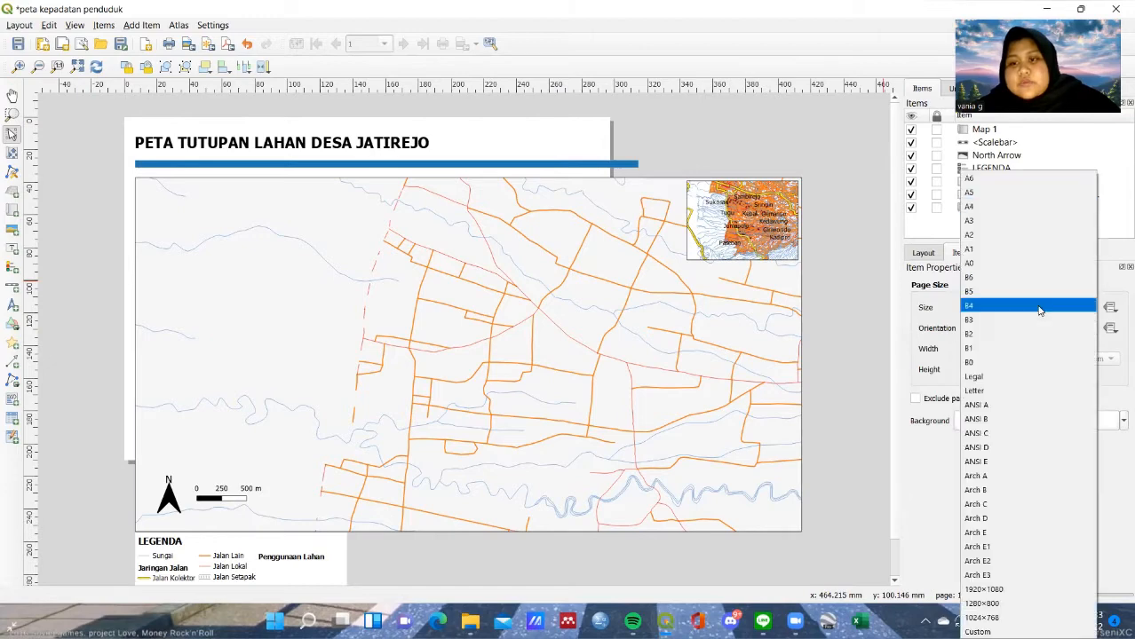
click(996, 223)
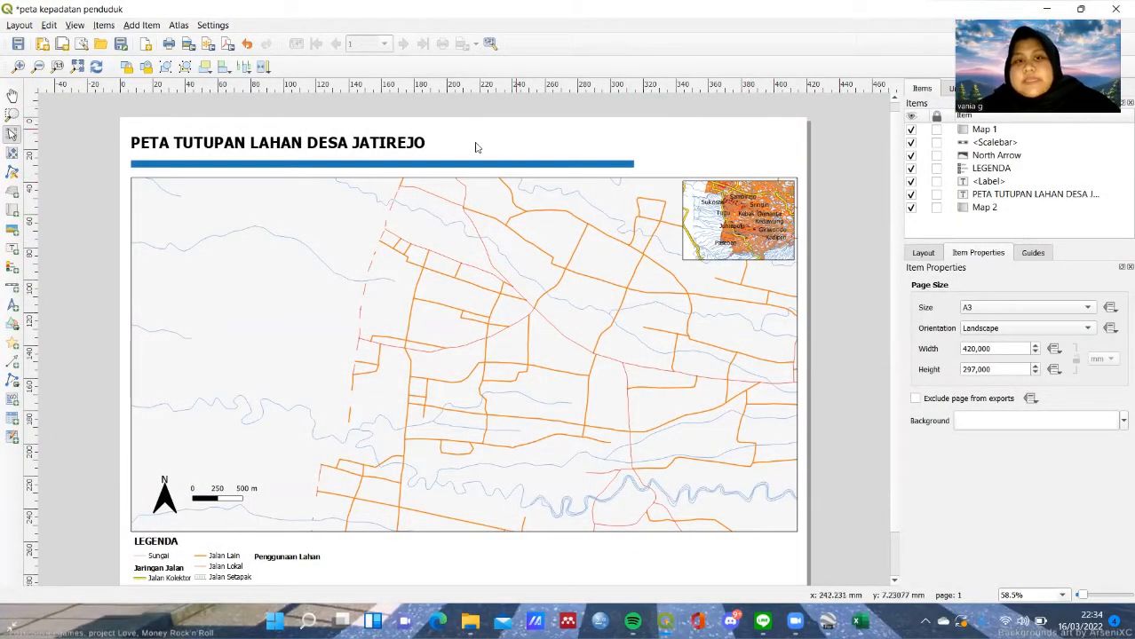
Step: Centre the Jumantono Jumapolo villages in the main map frame and set its scale to 60000
click(604, 247)
key(c)
scroll(620, 304, down, 3)
scroll(619, 305, up, 2)
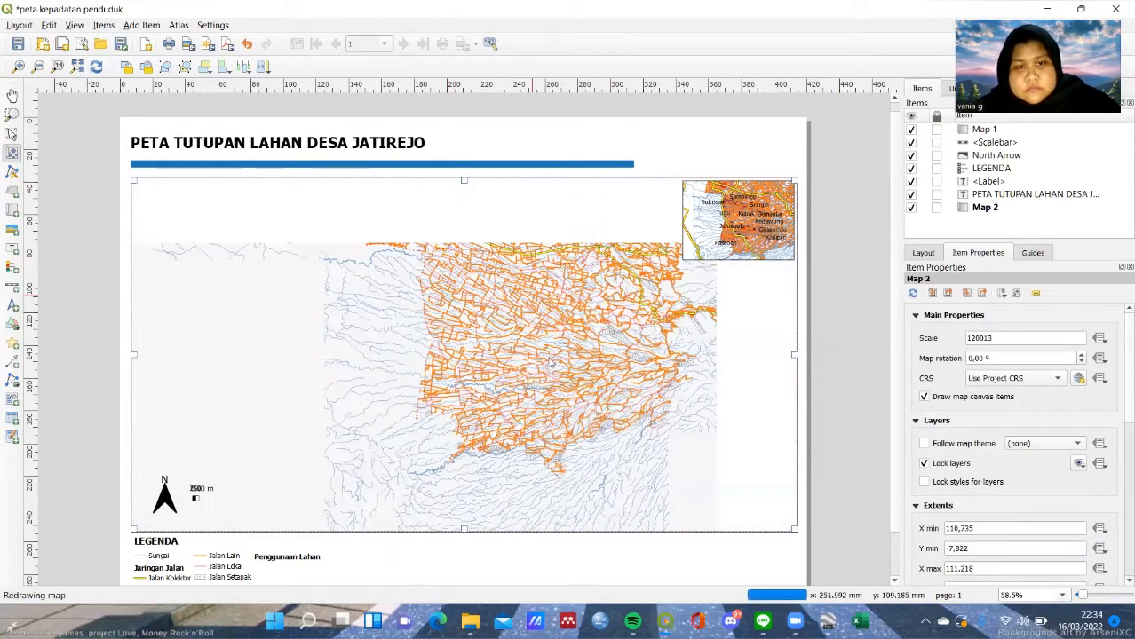
scroll(554, 364, down, 2)
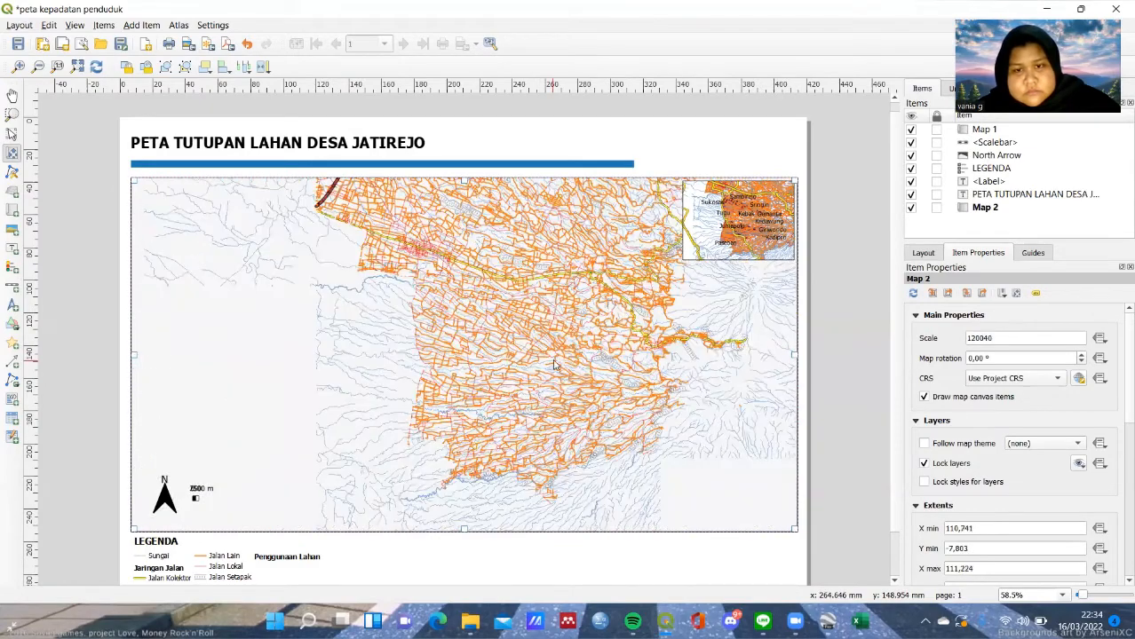
scroll(425, 417, up, 2)
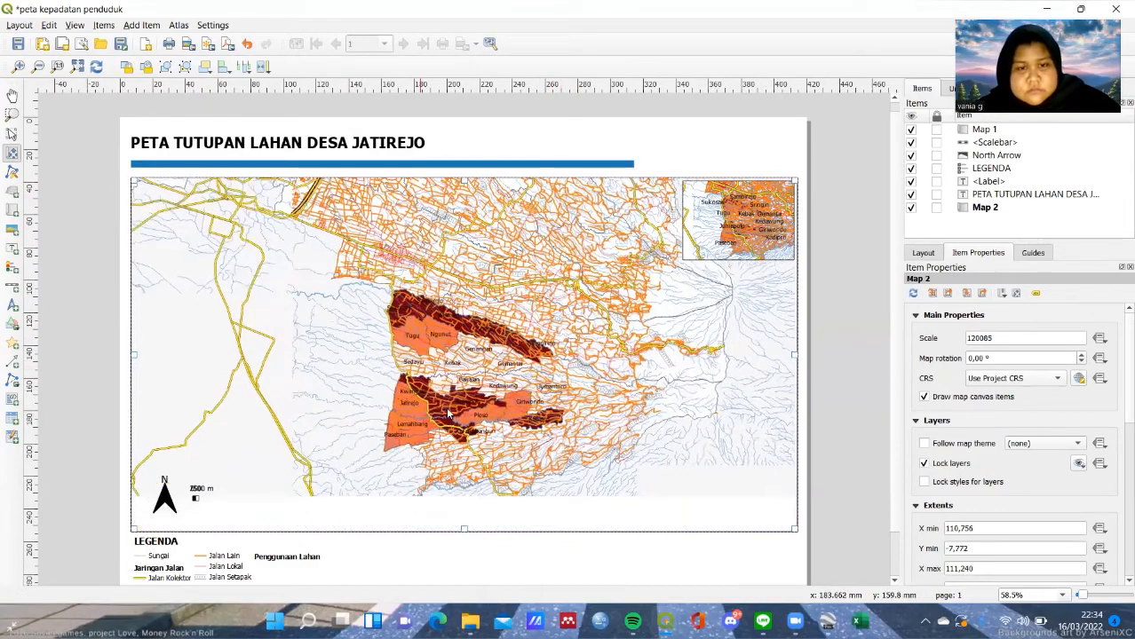
click(982, 338)
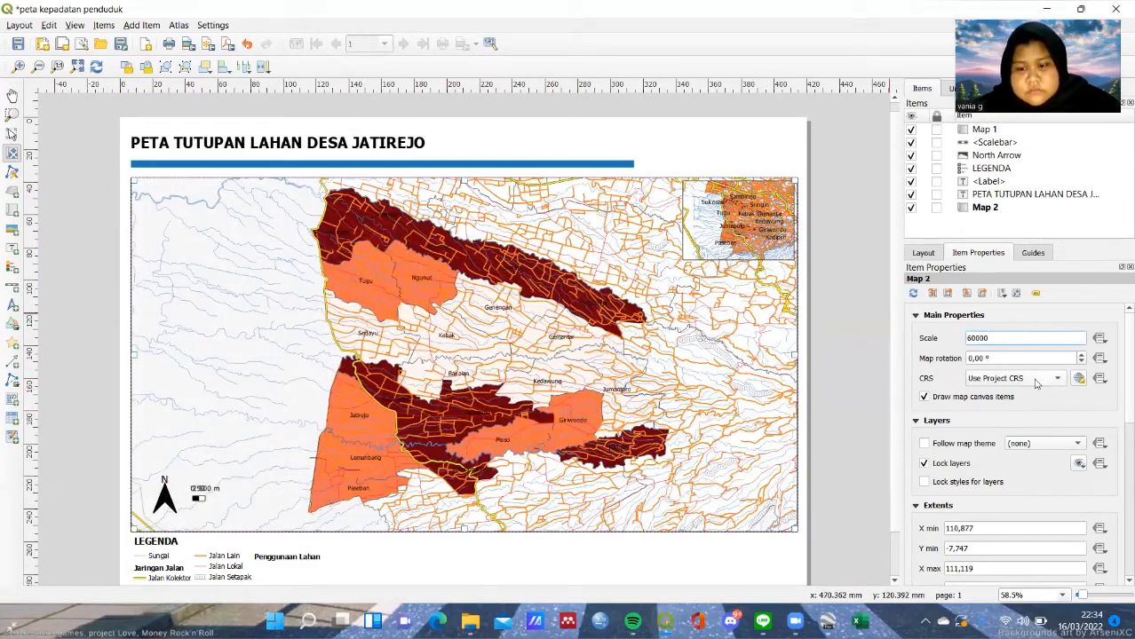
key(Return)
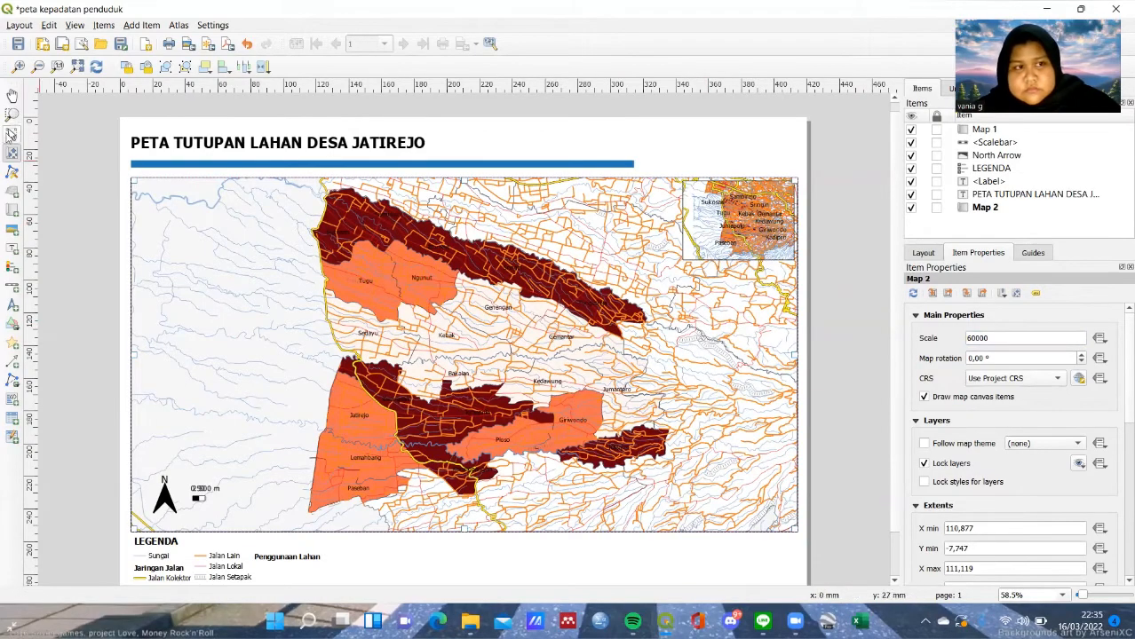
Step: Switch to the main QGIS window and hide JALAN_LN_25K and the other detail layers, leaving the district outlines and red study area for the inset
mouse_move(665, 620)
click(588, 558)
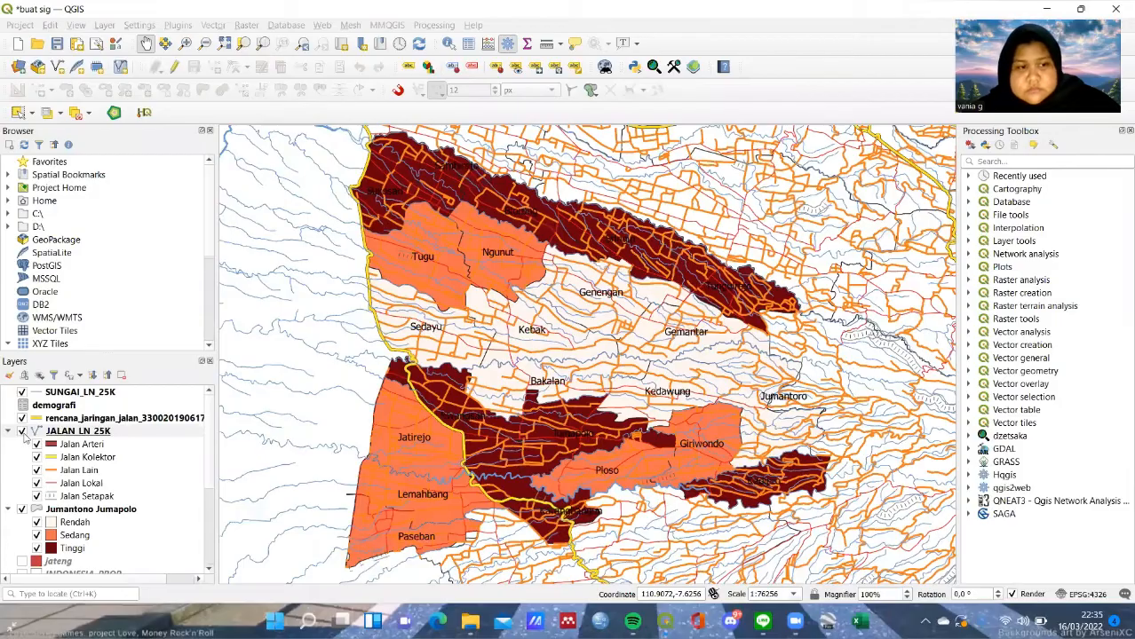
click(21, 431)
scroll(107, 488, down, 3)
Step: Zoom out and reposition the inset map's content to show the whole regency, and lock the inset's layers
click(746, 498)
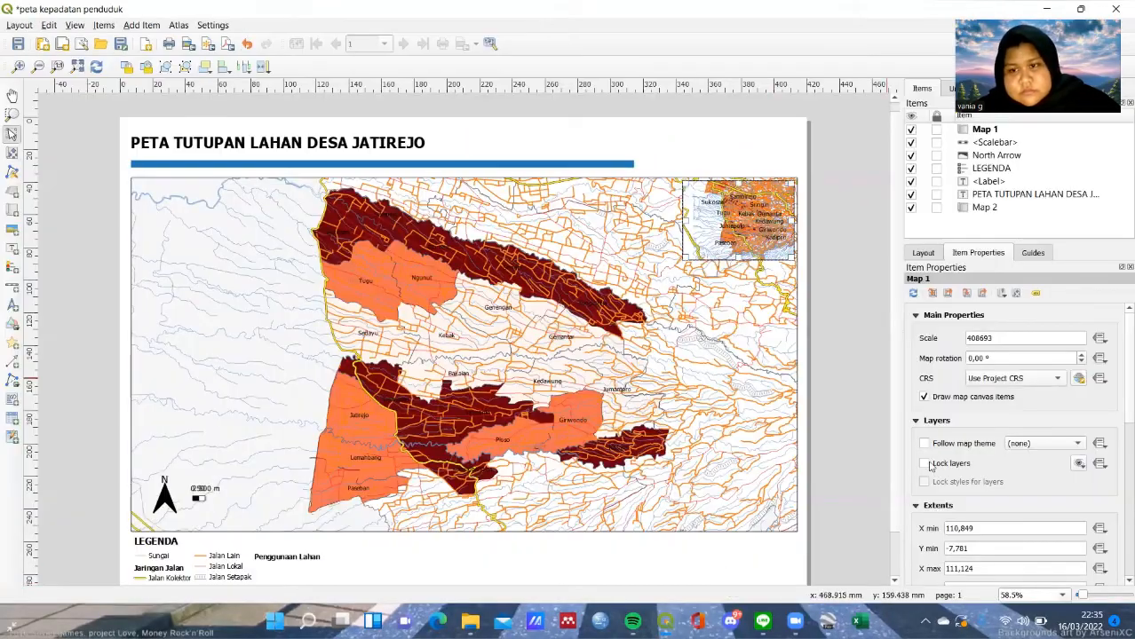
click(13, 153)
scroll(757, 215, down, 1)
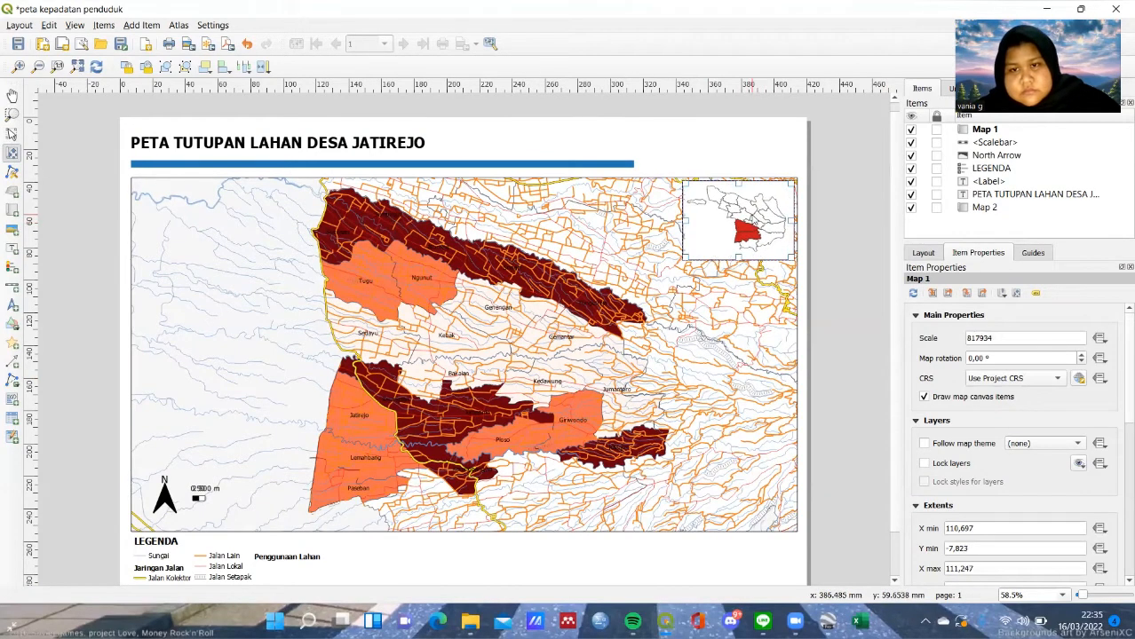
click(925, 463)
Step: Change the scale bar's units to kilometres with 2,5 km segments
scroll(462, 355, down, 2)
click(12, 133)
click(204, 462)
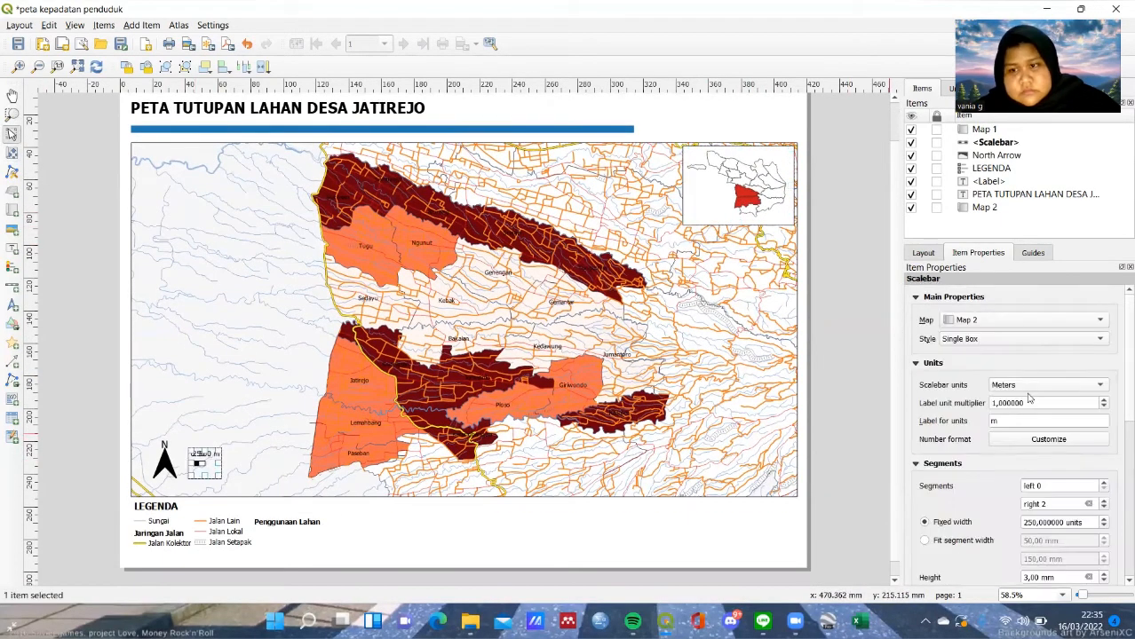
click(1035, 385)
click(1040, 397)
Step: Refresh the legend with all project layers and rename its SUNGAI_LN_25K entry to "Sungai"
click(258, 533)
click(1088, 441)
scroll(979, 401, down, 2)
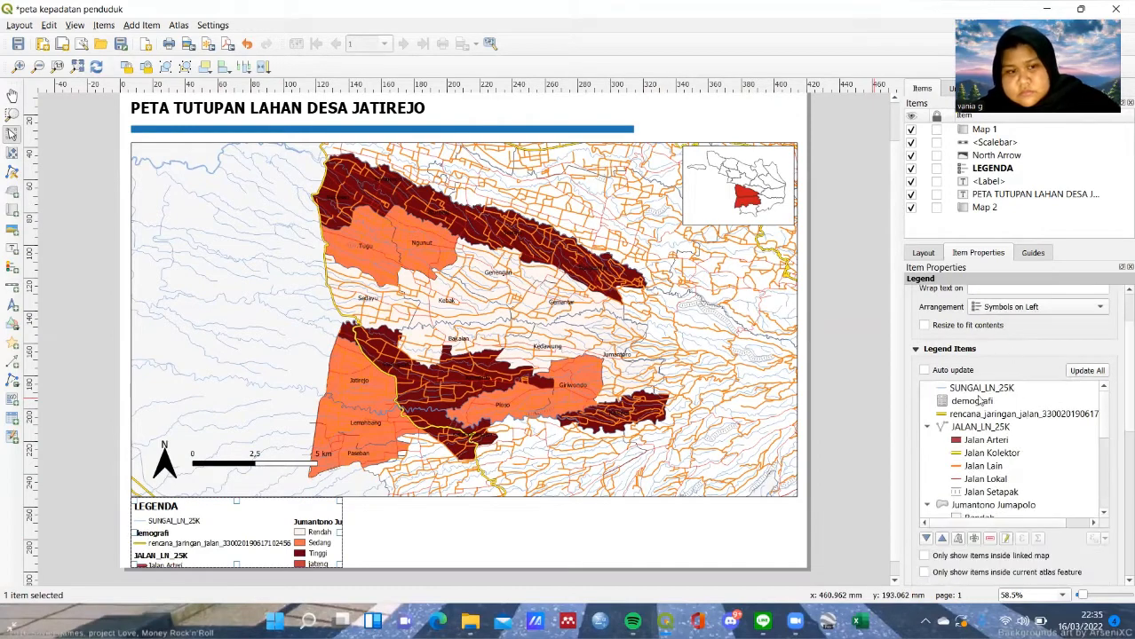
double_click(962, 389)
text(Sungai)
click(915, 282)
Step: Remove the demografi and rencana_jaringan_jalan entries from the legend
click(972, 401)
click(990, 538)
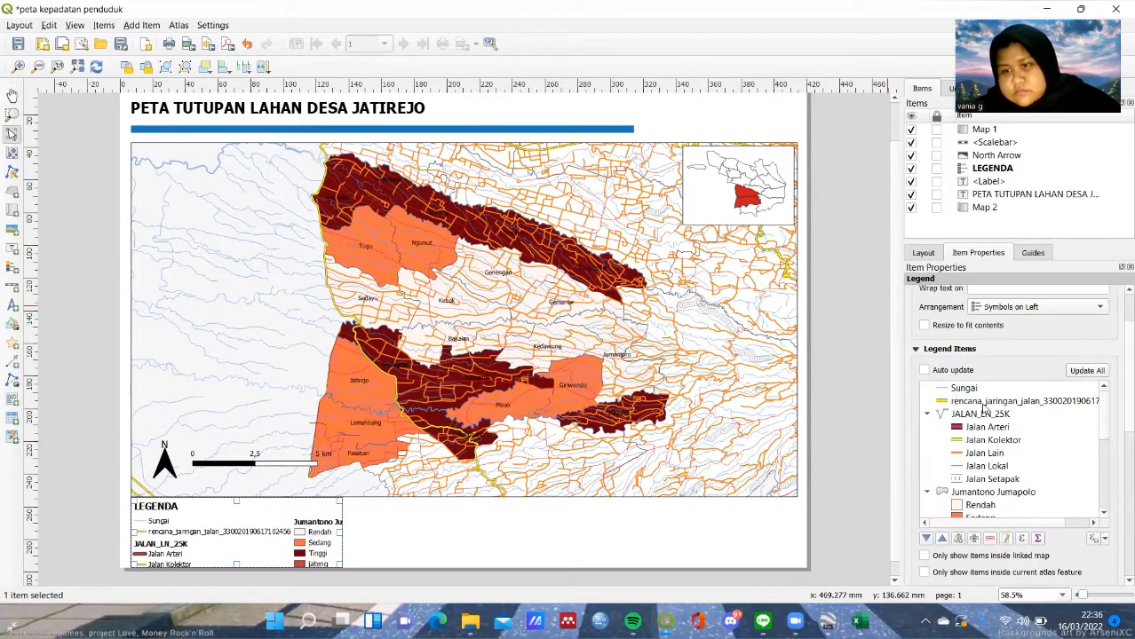
click(981, 401)
click(990, 538)
Step: Rename the legend's JALAN_LN_25K group to "Jaringan Jalan" and the Jumantono Jumapolo group to "Kepadatan Penduduk"
double_click(977, 402)
text(J)
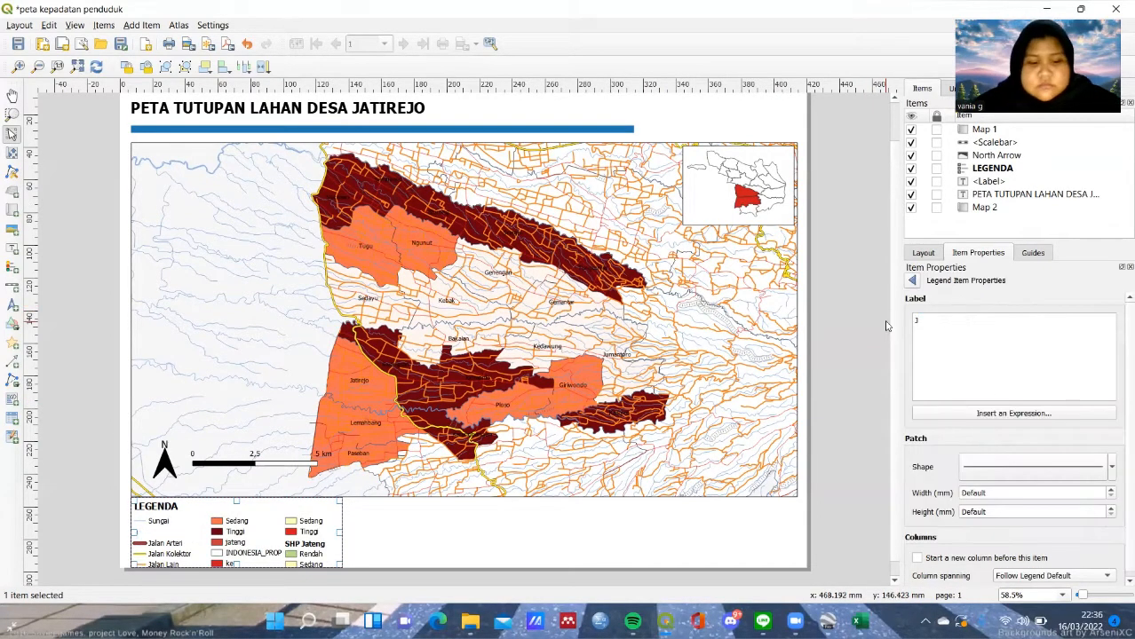
text(aringan Jalan)
click(911, 281)
double_click(991, 480)
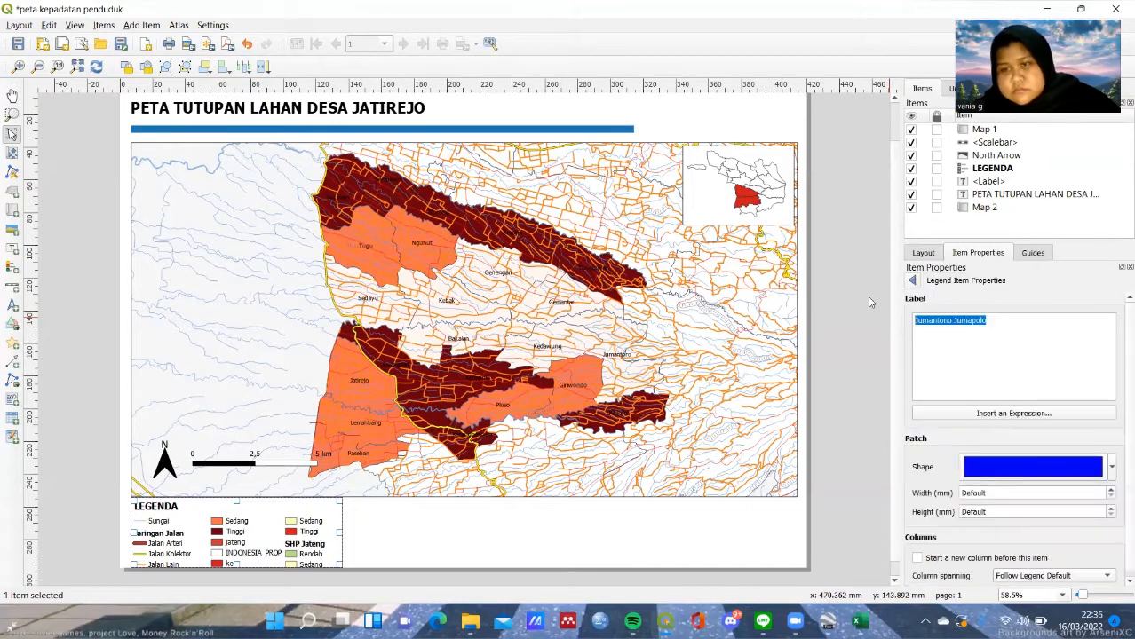
text(Kepadatan Penduduk)
click(911, 281)
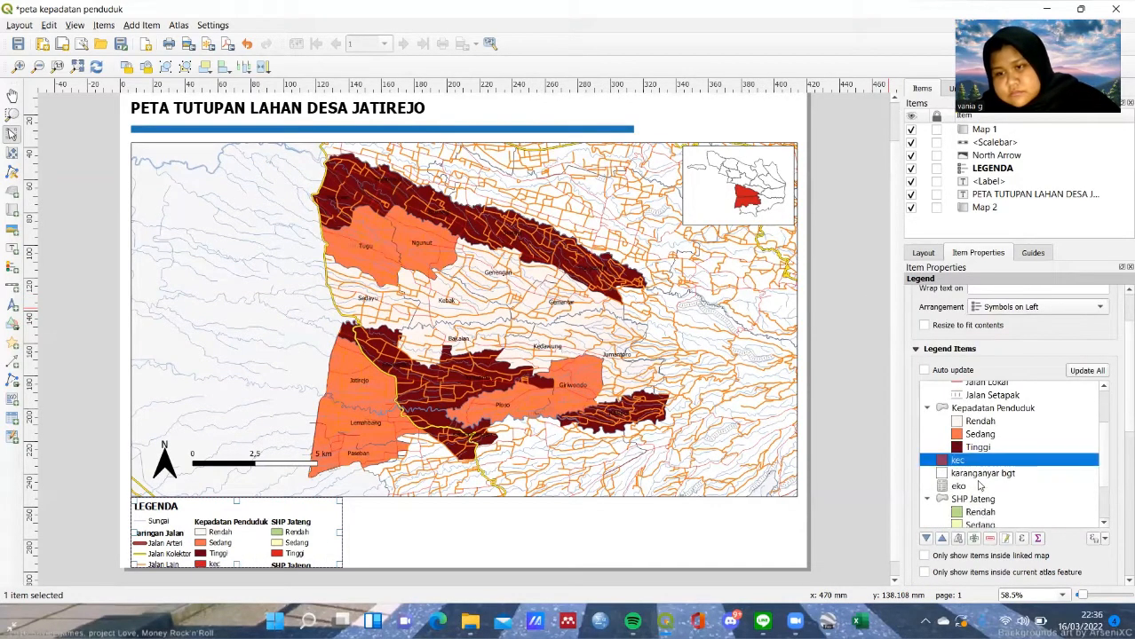
Step: Remove all legend entries below the Kepadatan Penduduk classes, including kec, karanganyar bgt, eko and the SHP Jateng groups
click(990, 539)
click(990, 539)
click(991, 539)
click(990, 539)
click(988, 484)
click(990, 539)
scroll(1048, 497, up, 2)
scroll(1118, 473, down, 3)
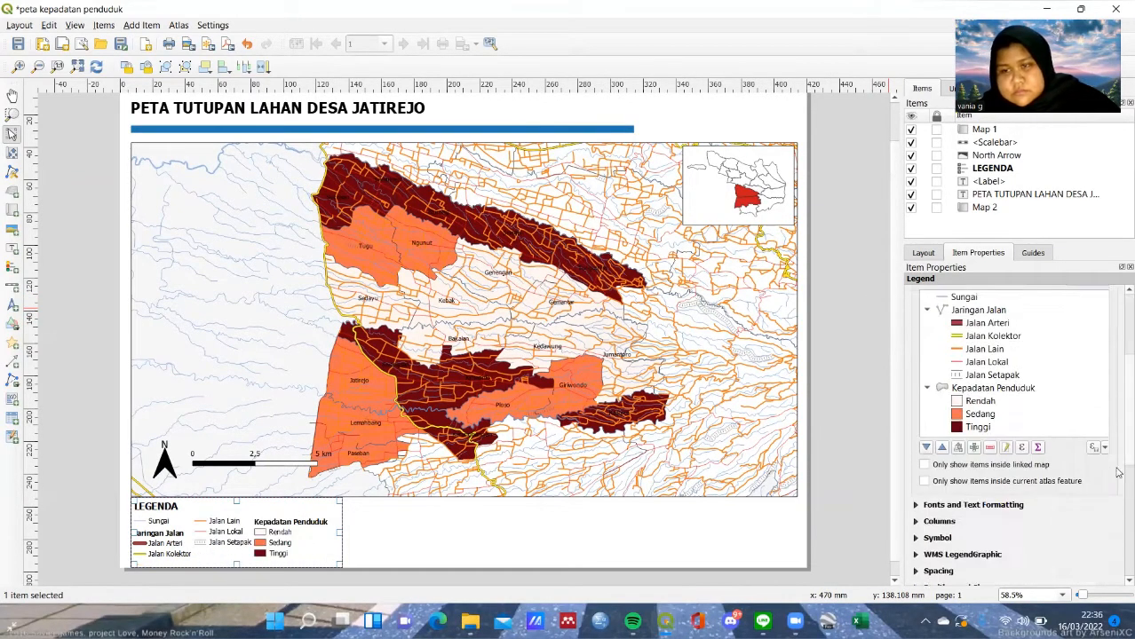
scroll(1119, 472, down, 1)
Step: Change the map title to "PETA SEBARAN KEPADATAN PENDUDUK KECAMATAN JUMANTONO DAN JUMAPOLO" and widen its label to about 400 mm to fit one line
click(400, 109)
drag(941, 320, 1047, 347)
text(O)
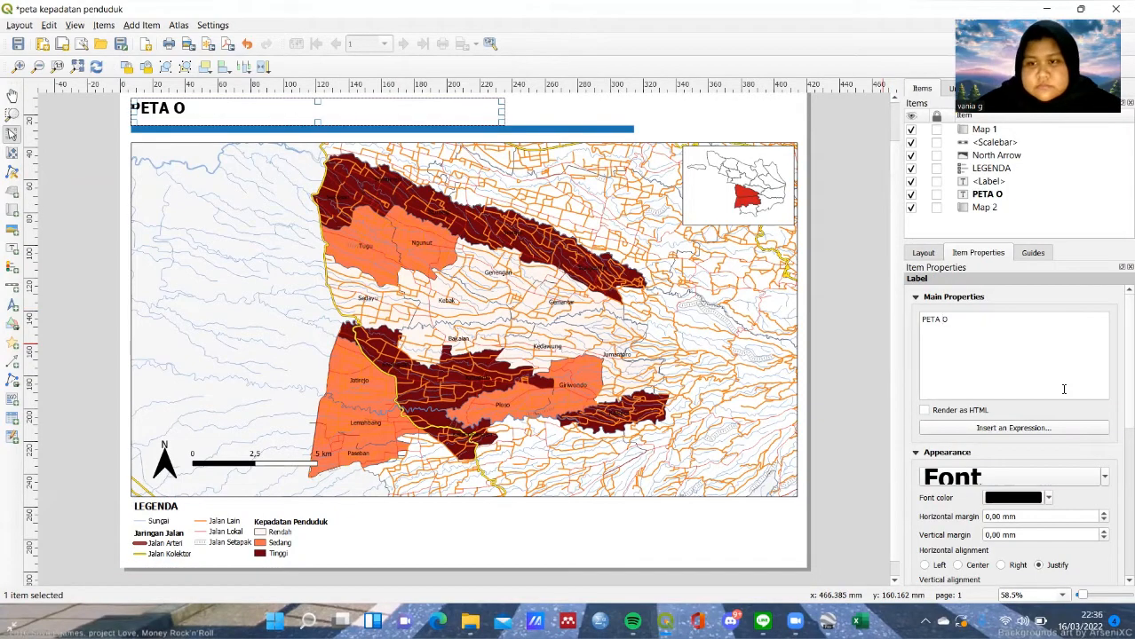
key(BackSpace)
text(SEBARAN KEPADATAN PENDUDUK KECA)
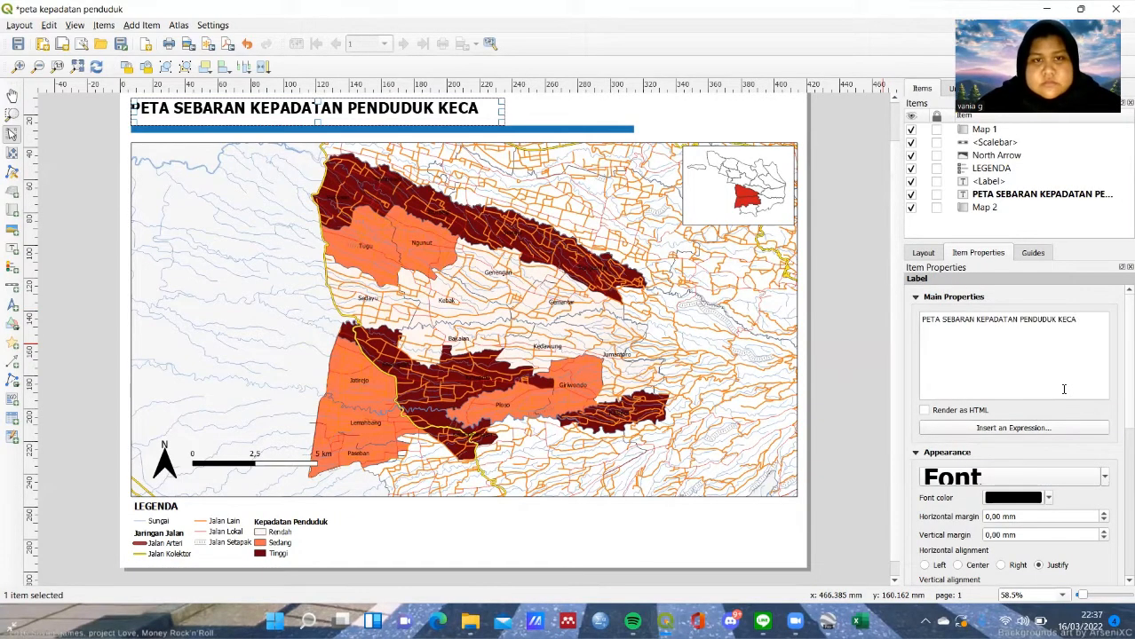
text(MATAN JUMANTONO DAN JUMAPOLO)
drag(504, 111, 784, 111)
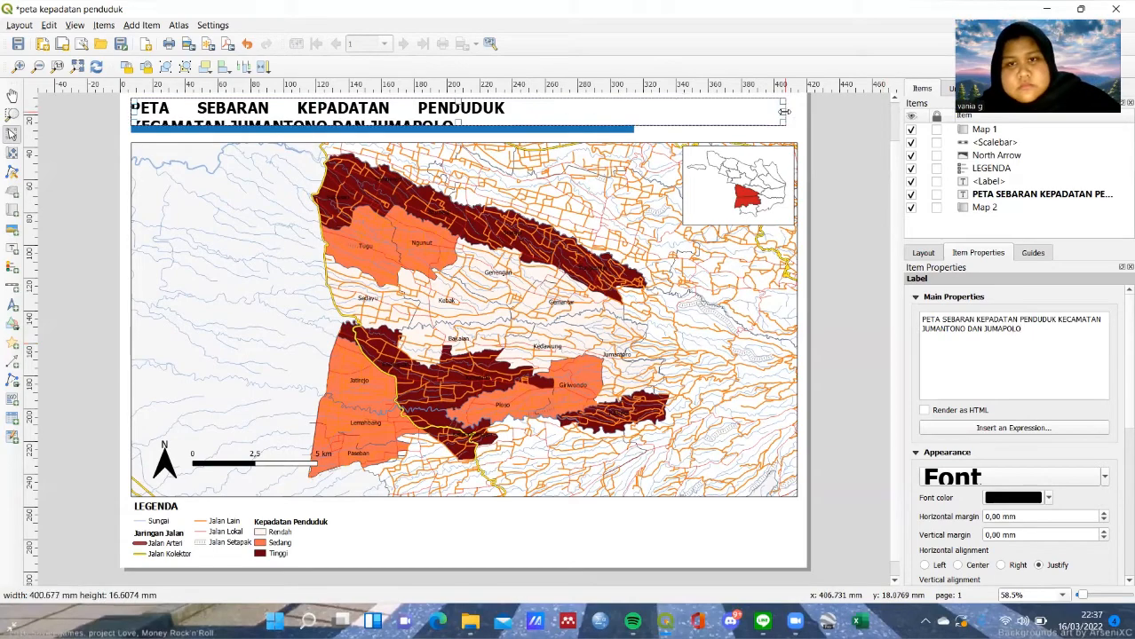
click(853, 204)
scroll(853, 204, up, 1)
scroll(852, 205, down, 2)
scroll(819, 221, up, 1)
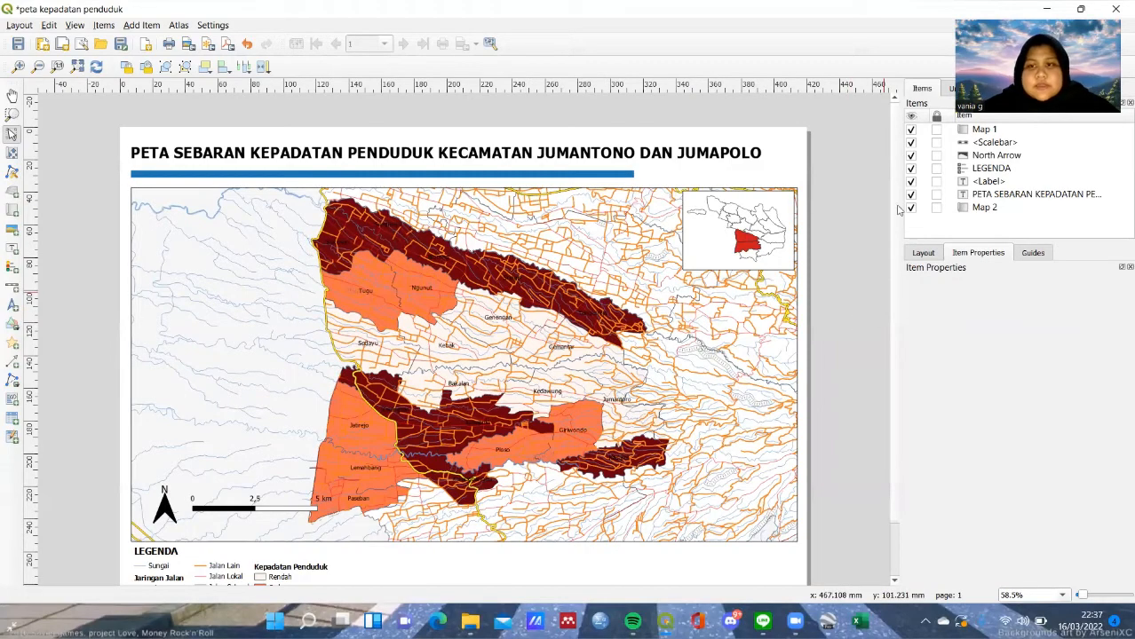
scroll(895, 240, down, 2)
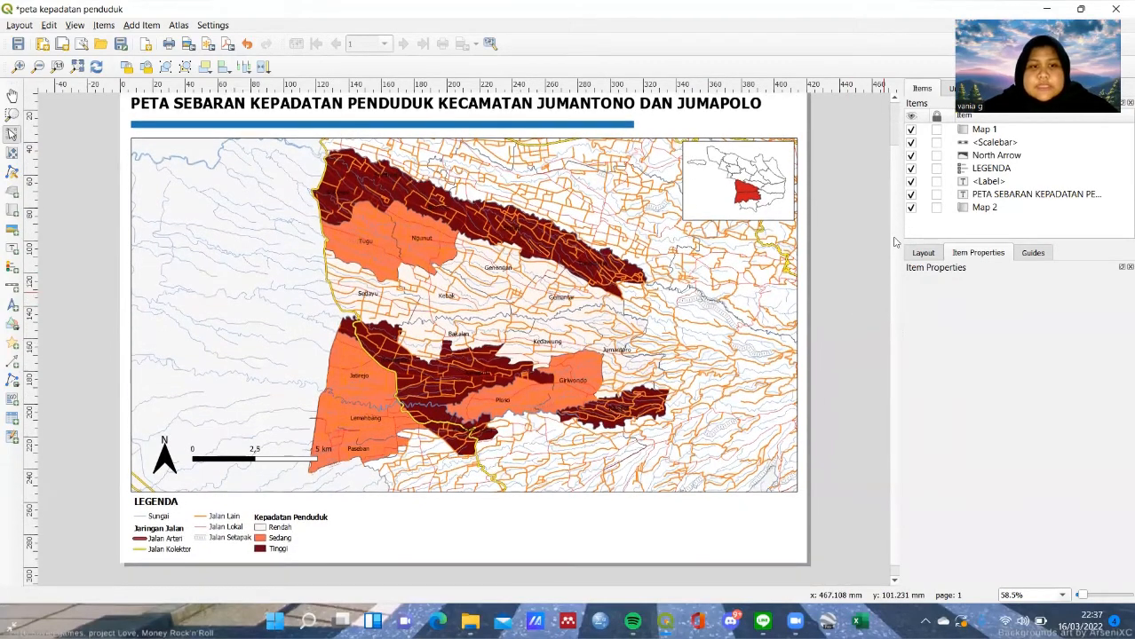
scroll(895, 240, up, 1)
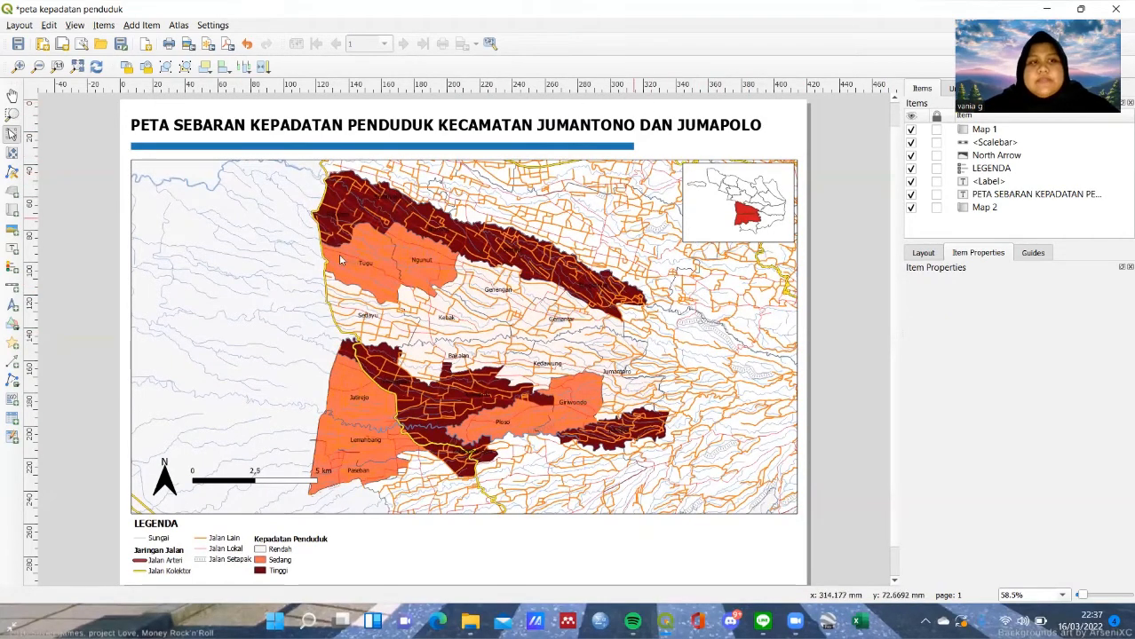
Step: Export the layout as a PNG image named "peta kepadatan penduduk" in the sem 4\sig folder
click(19, 25)
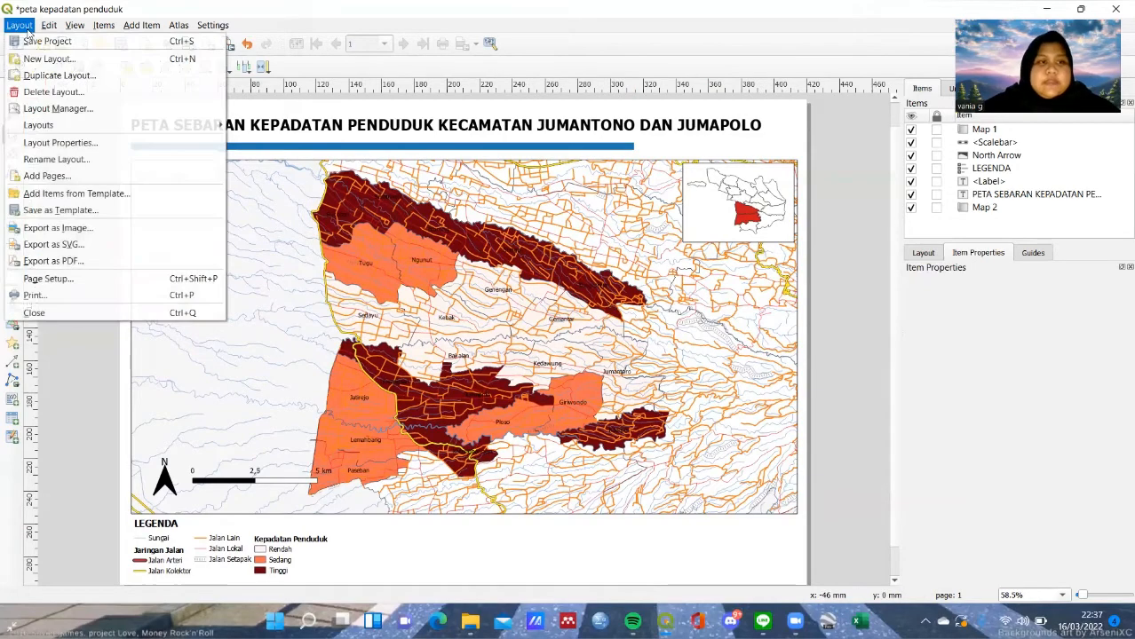
click(95, 230)
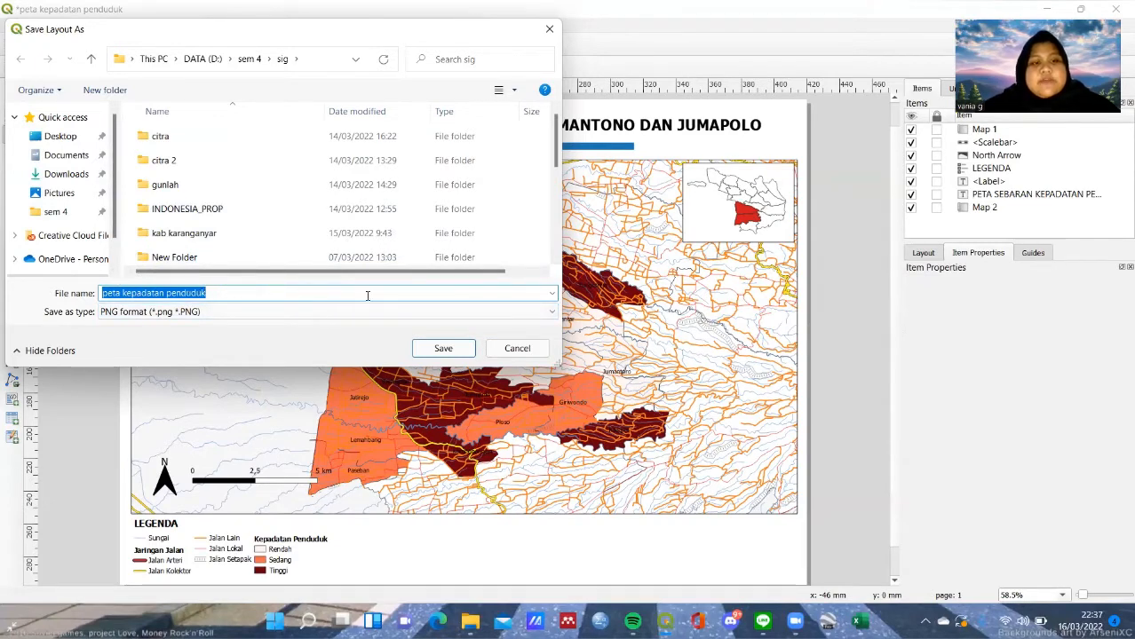
click(442, 349)
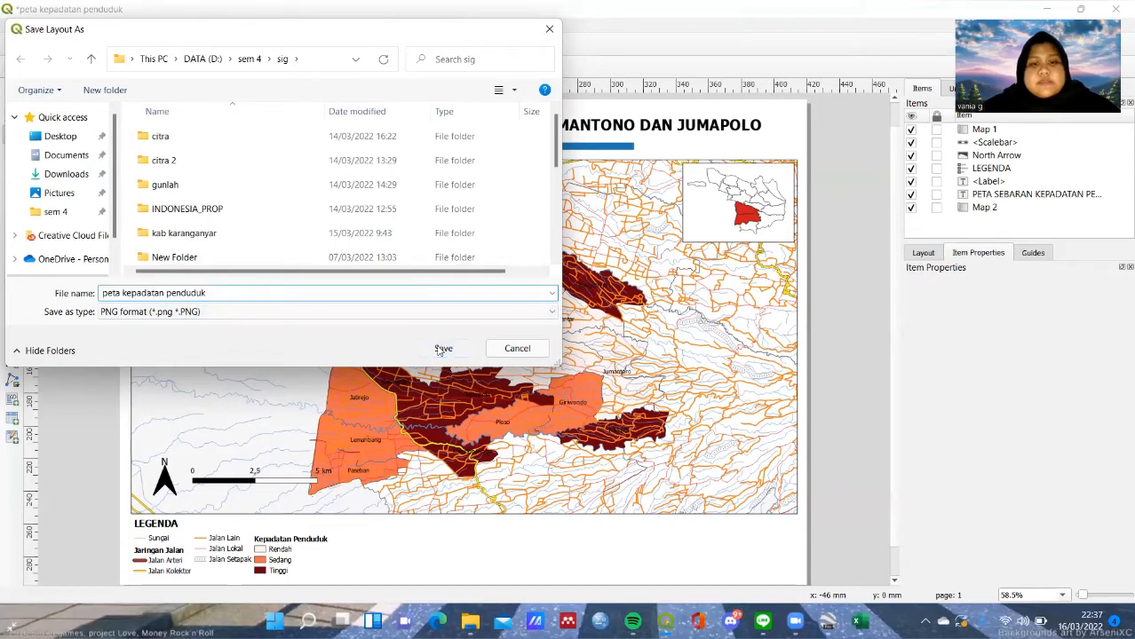
click(596, 446)
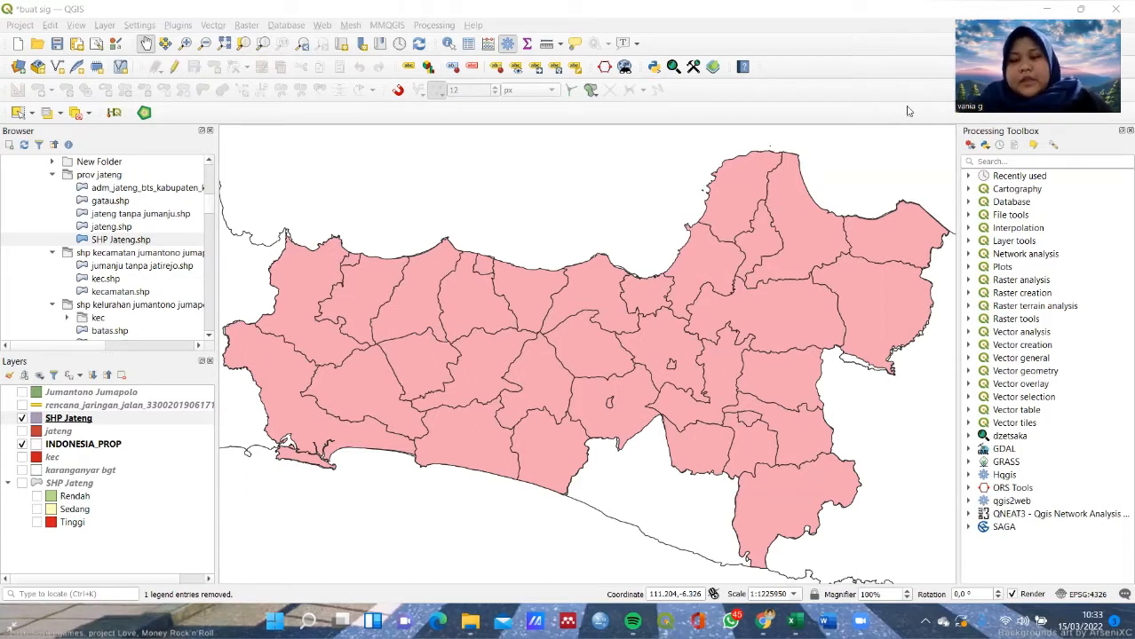
Step: Switch to the eko workbook in Excel, examine the poverty percentage and Keterangan class of each kabupaten, and minimize it
mouse_move(793, 621)
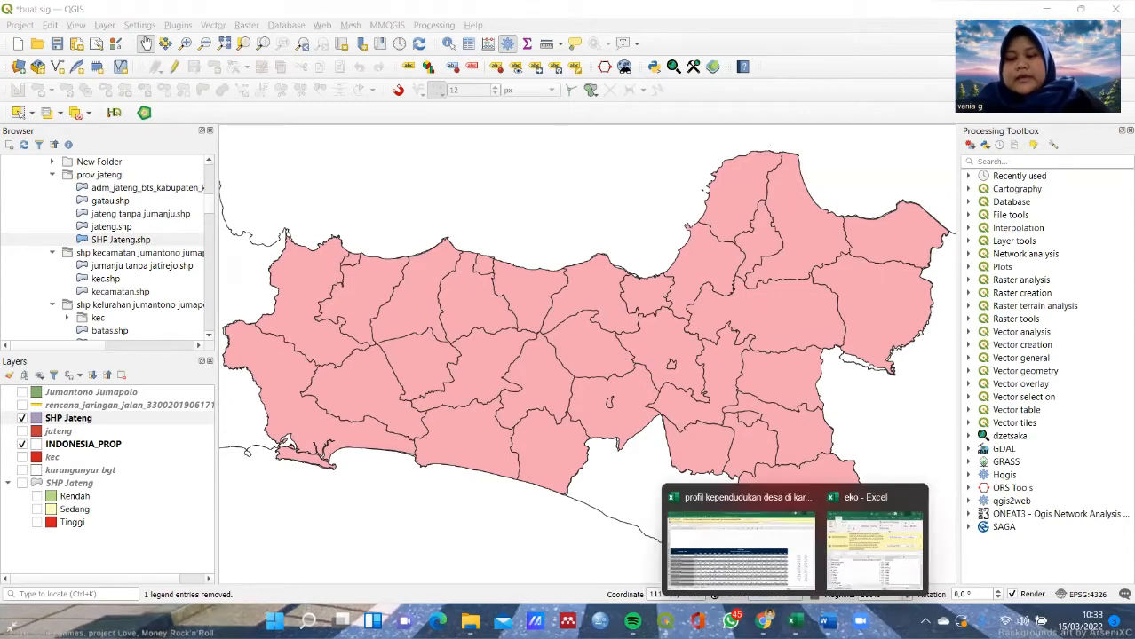
click(875, 568)
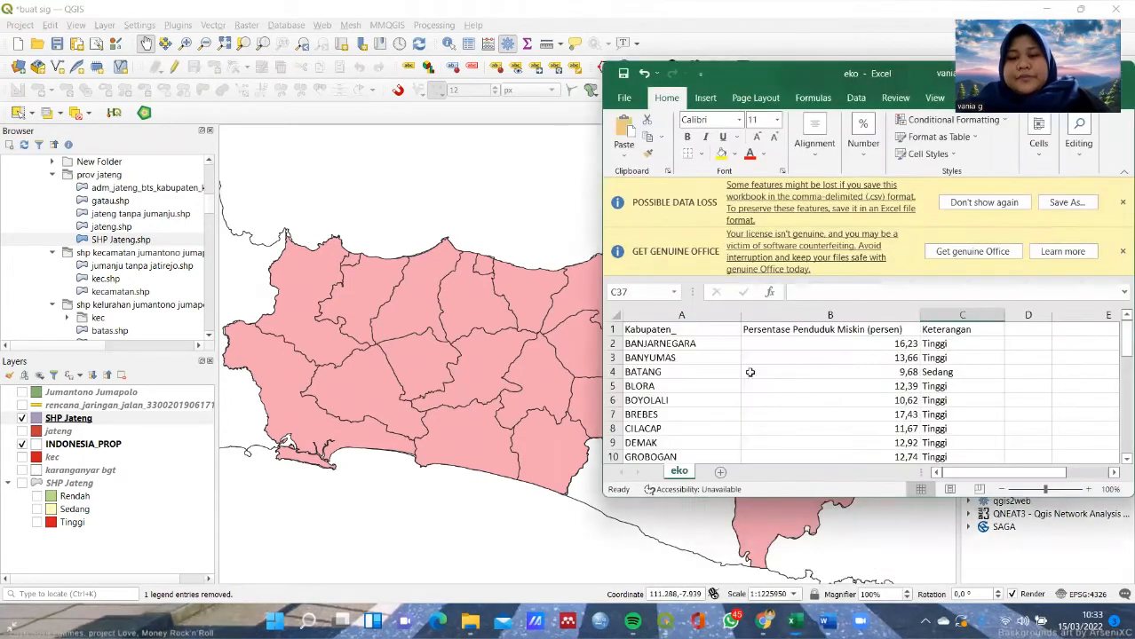
scroll(943, 382, down, 2)
scroll(944, 383, up, 2)
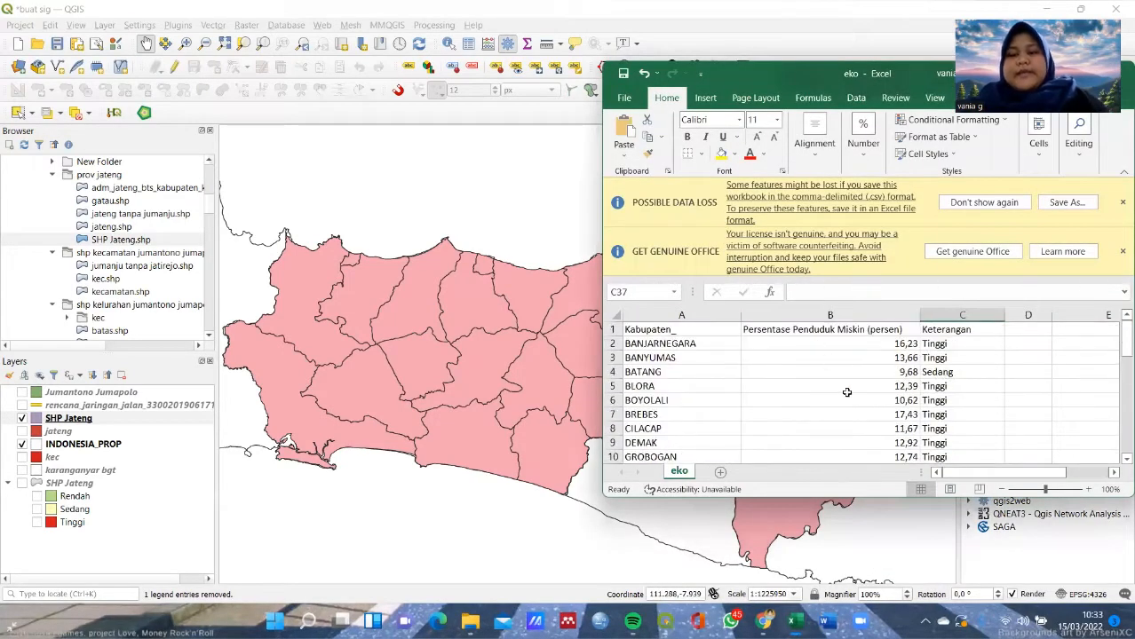
scroll(854, 397, down, 2)
scroll(854, 397, down, 10)
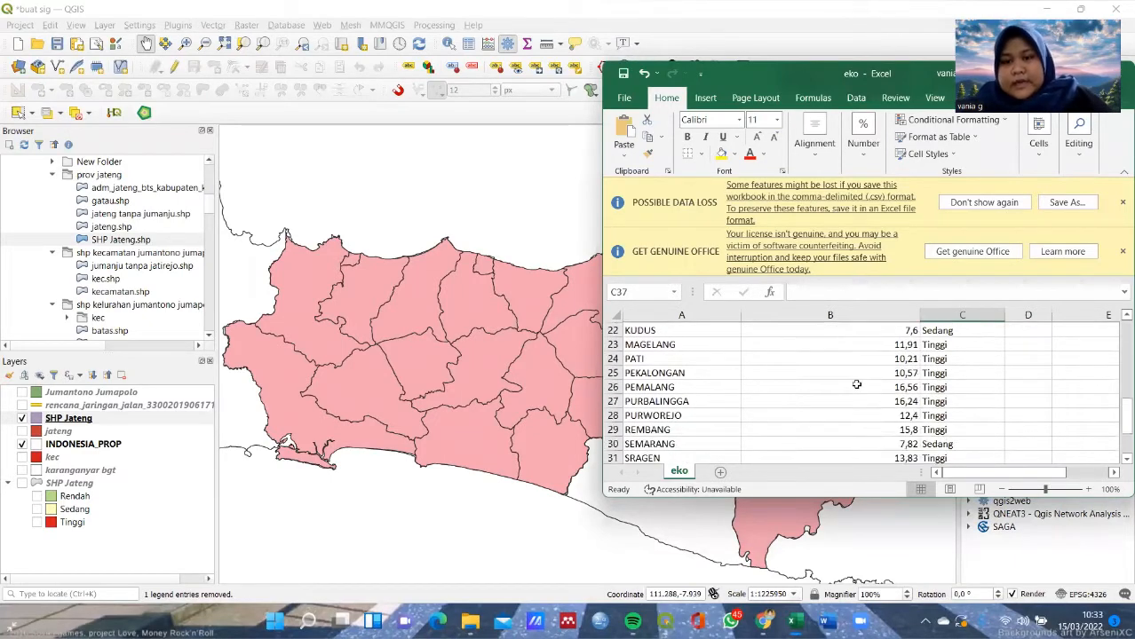
scroll(874, 389, up, 5)
scroll(874, 388, up, 5)
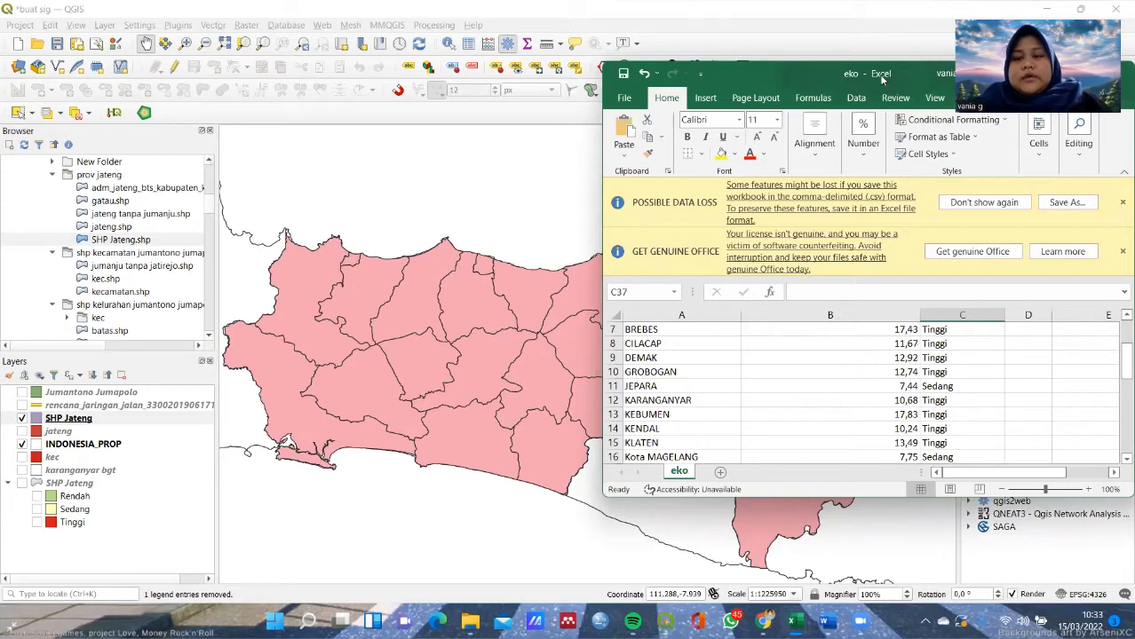
drag(870, 77, 818, 86)
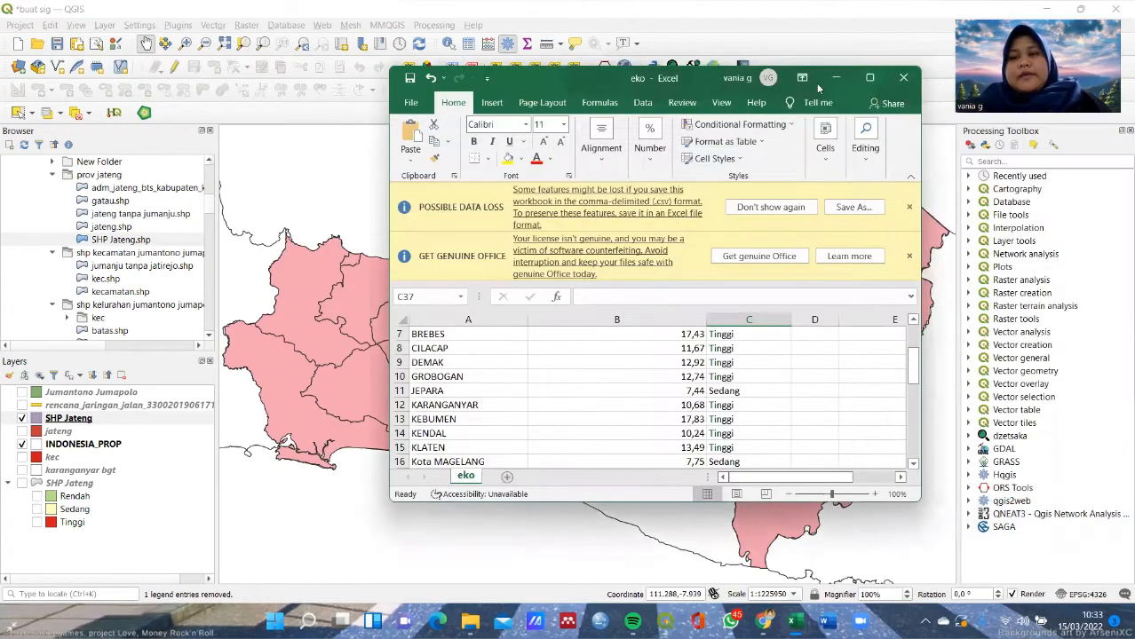
click(831, 79)
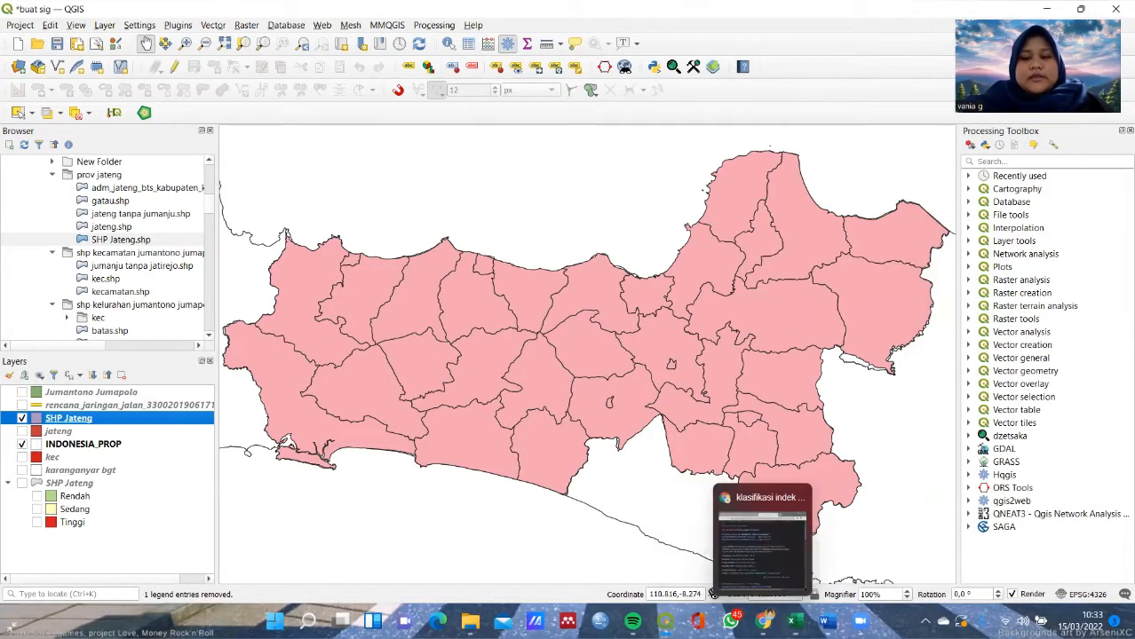
Step: Start adding a delimited text layer and choose the eko CSV file from the sem 4\sig folder as its source
mouse_move(793, 621)
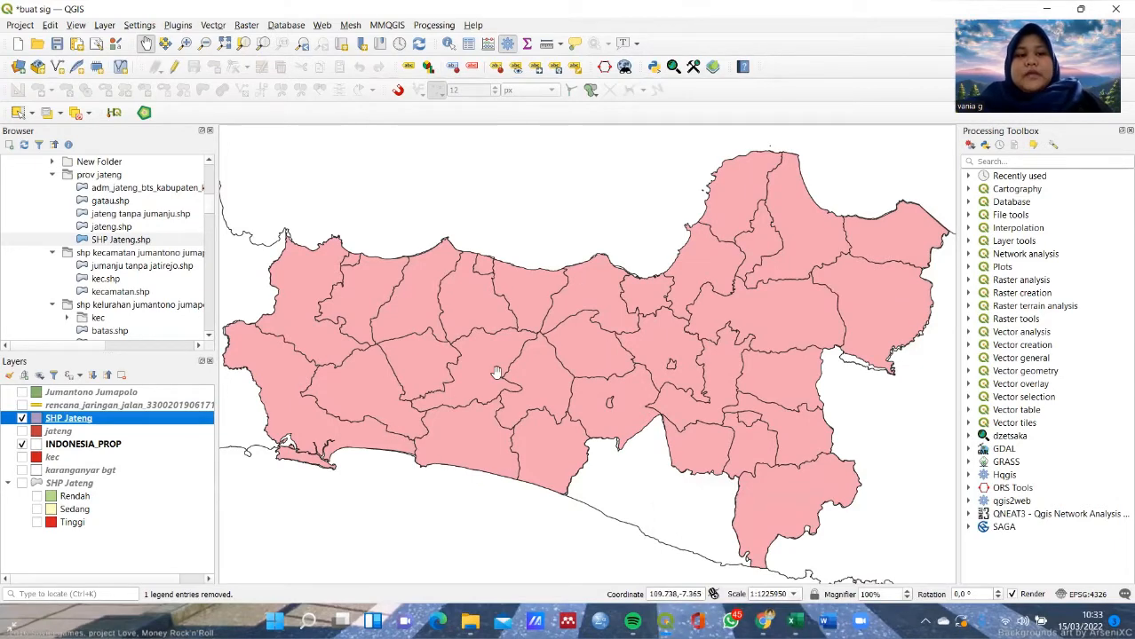
click(104, 26)
mouse_move(152, 75)
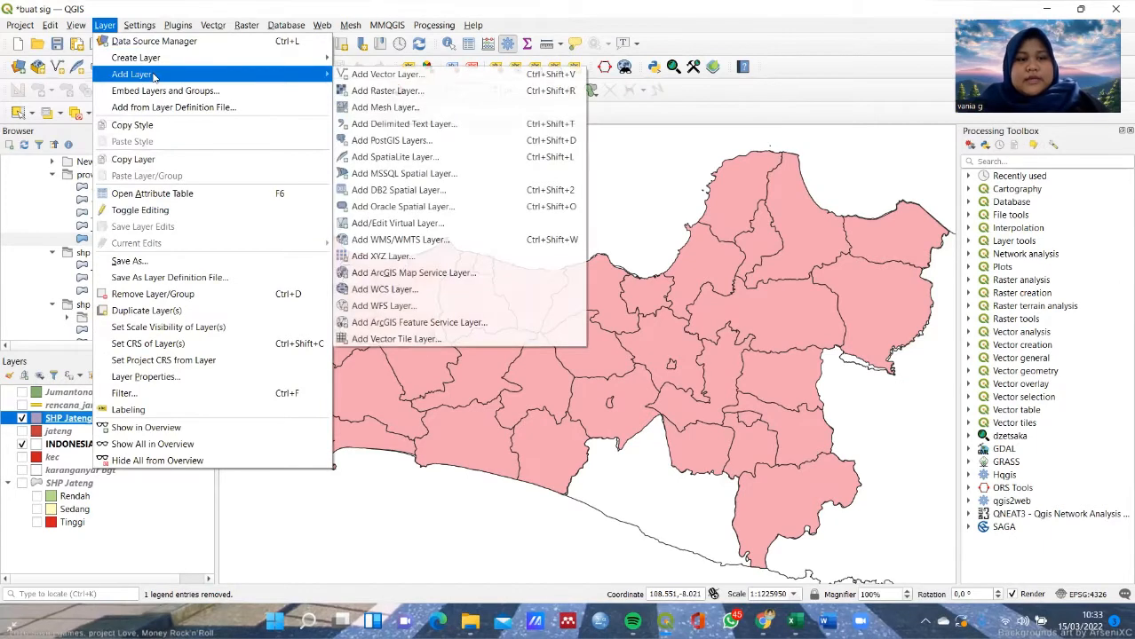
click(415, 125)
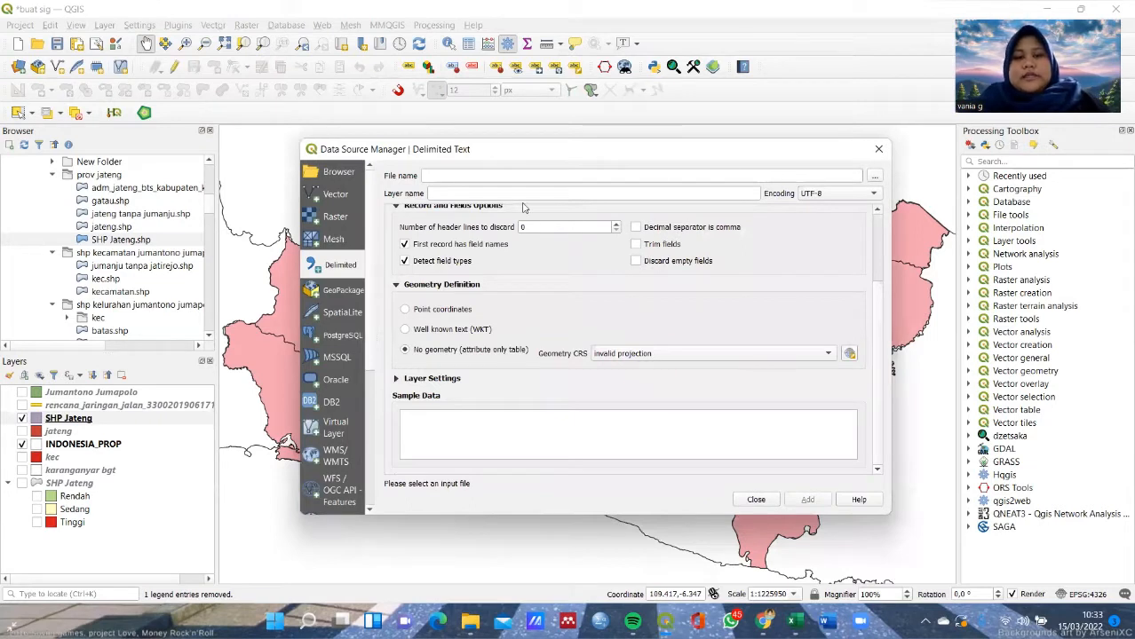
click(875, 180)
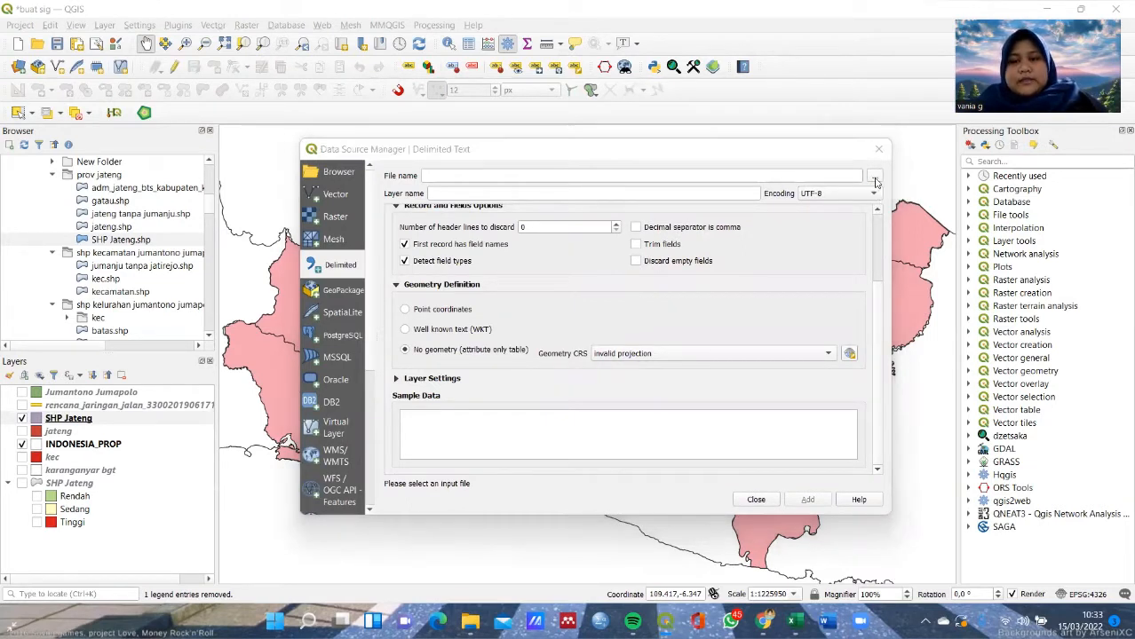
scroll(551, 355, down, 2)
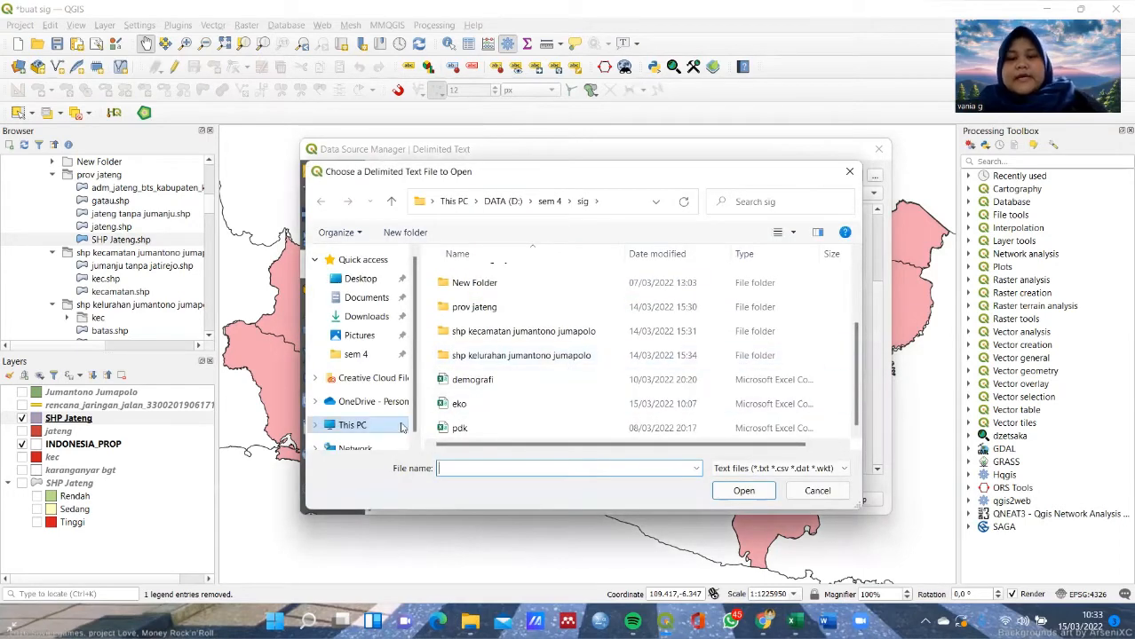
click(479, 405)
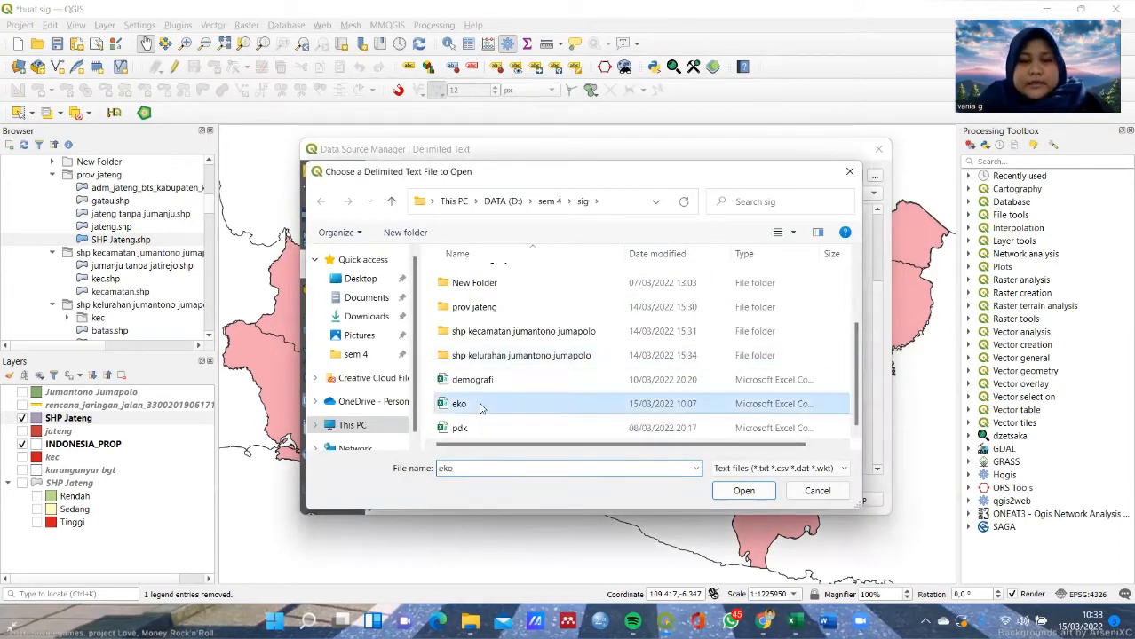
click(730, 494)
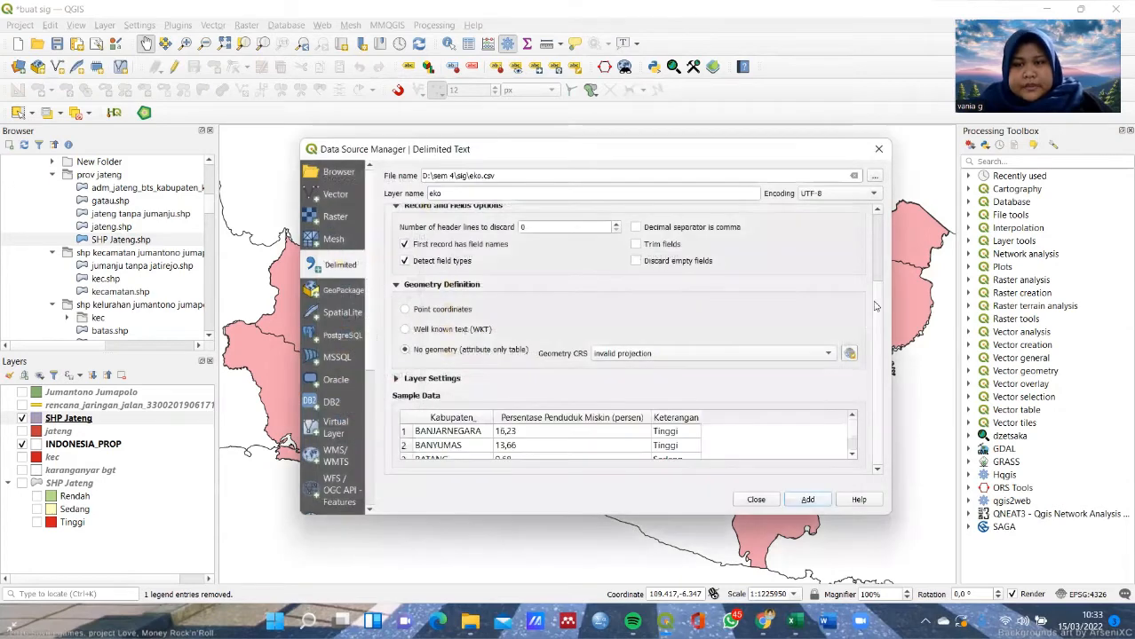
Step: Review the delimiter, geometry and sample data settings, and add eko to the project as an attribute-only table
drag(876, 316, 867, 414)
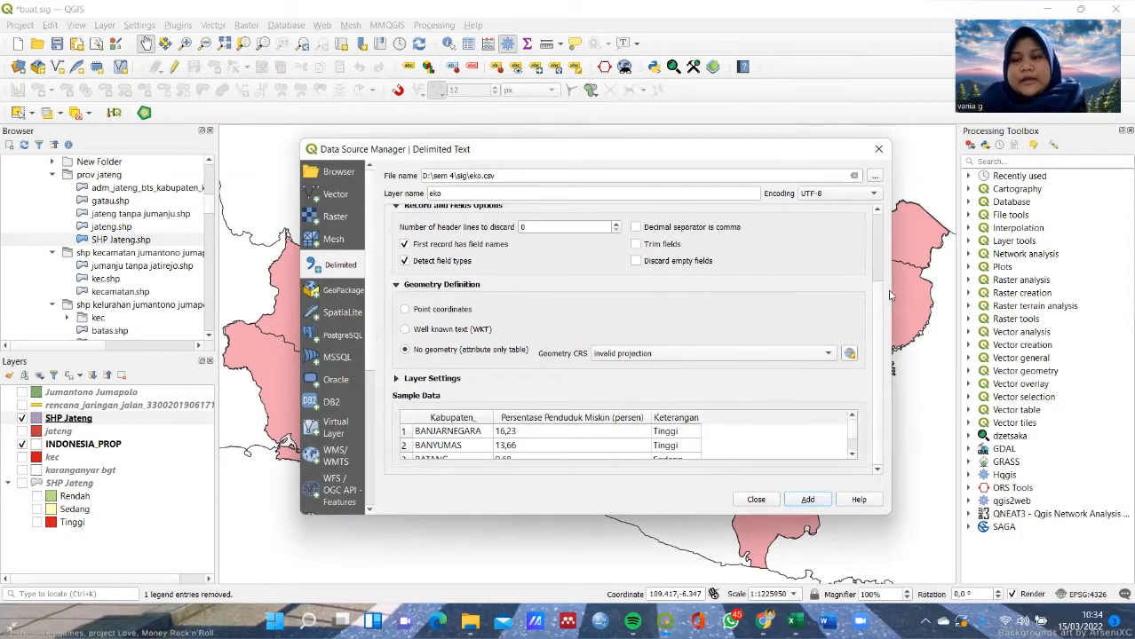
drag(875, 299, 879, 229)
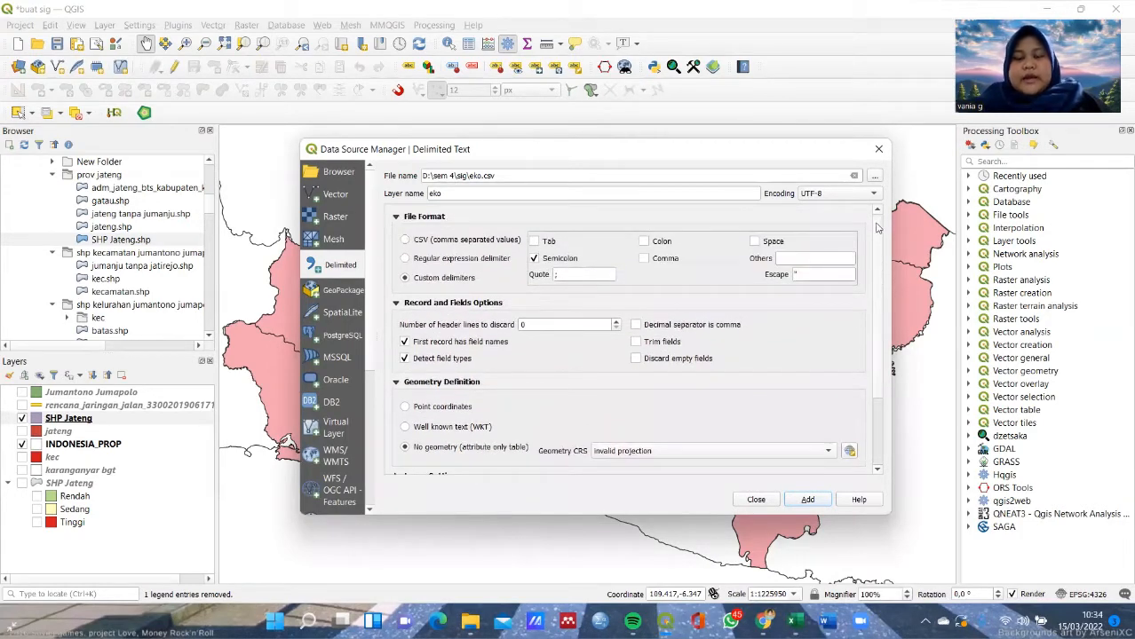
drag(877, 307, 875, 414)
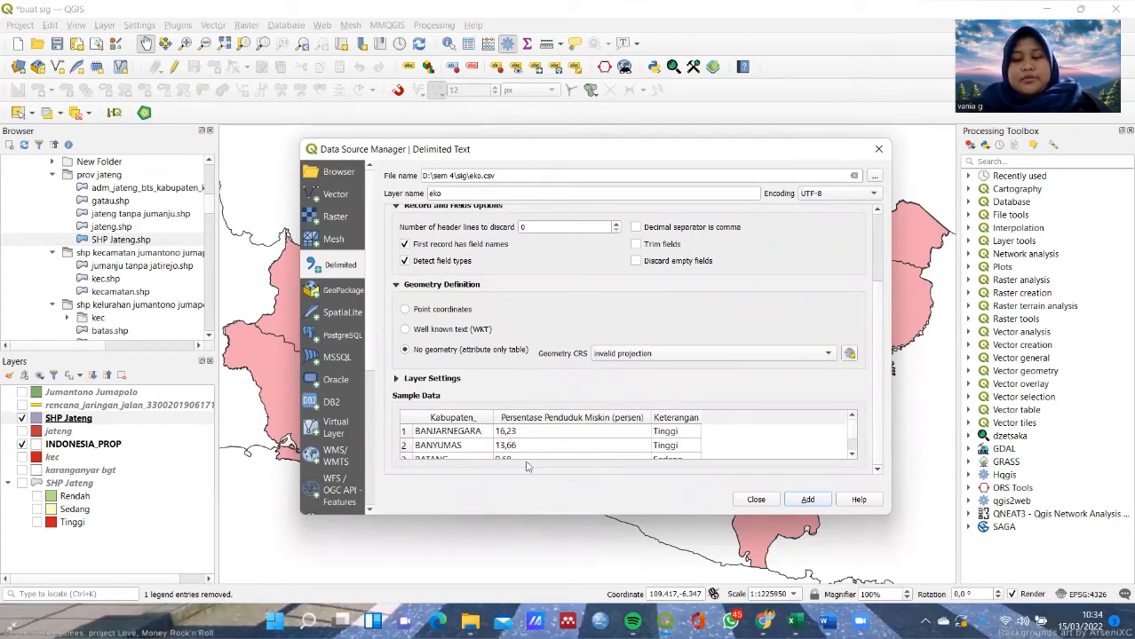
scroll(875, 266, up, 2)
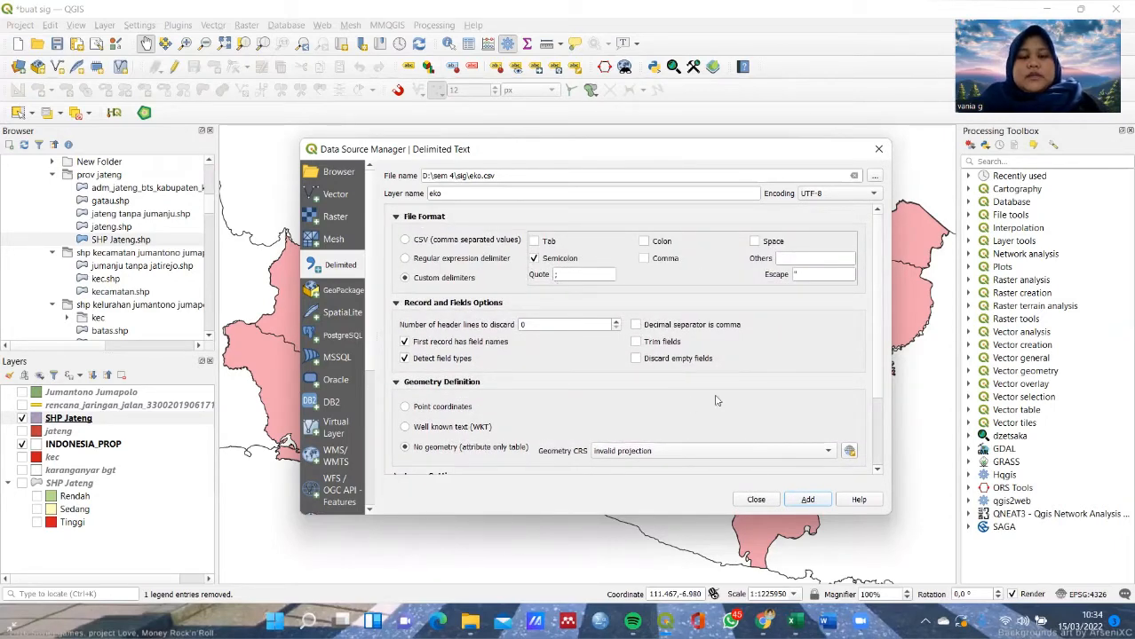
drag(877, 303, 881, 377)
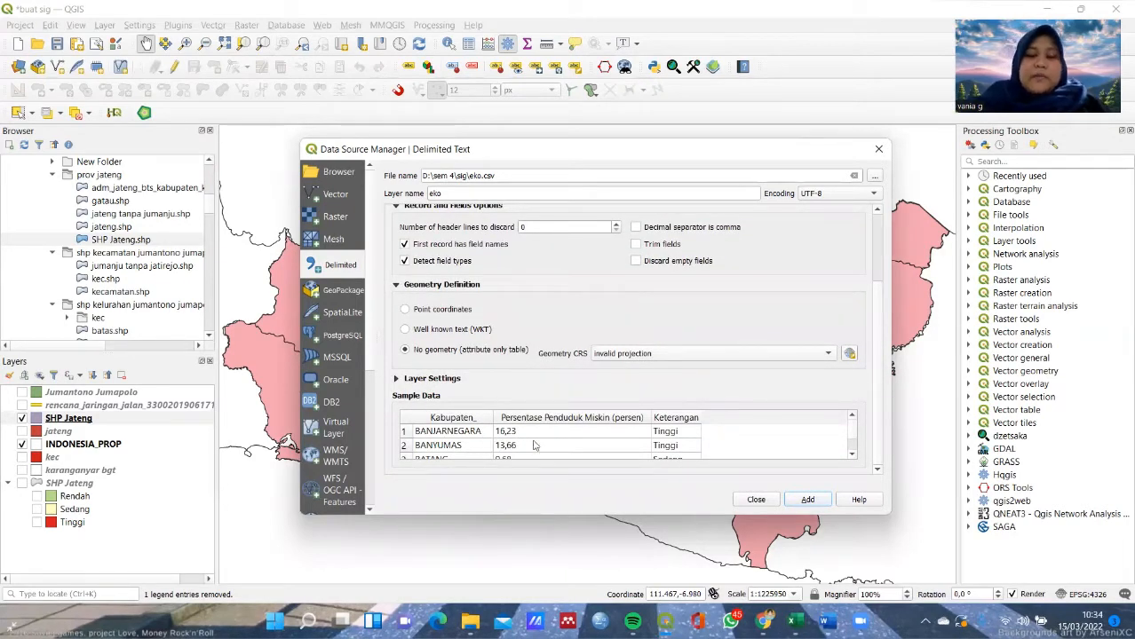
click(810, 500)
click(757, 500)
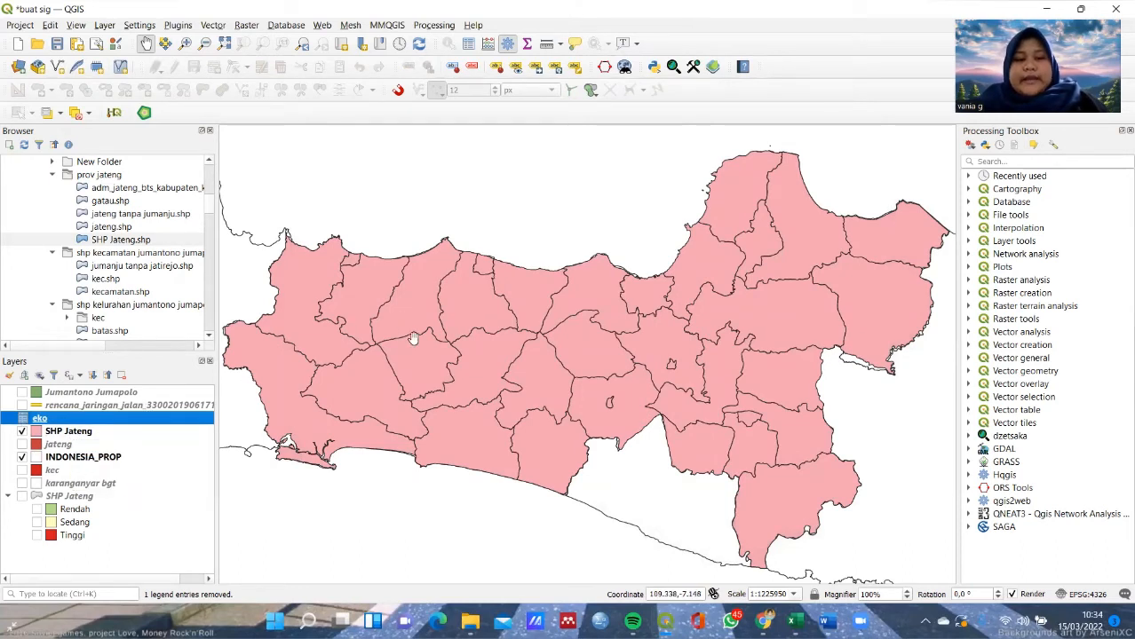
Step: Open the SHP Jateng attribute table and compare its Kabupaten_ field with the header and names in the eko workbook in Excel
click(52, 431)
right_click(58, 432)
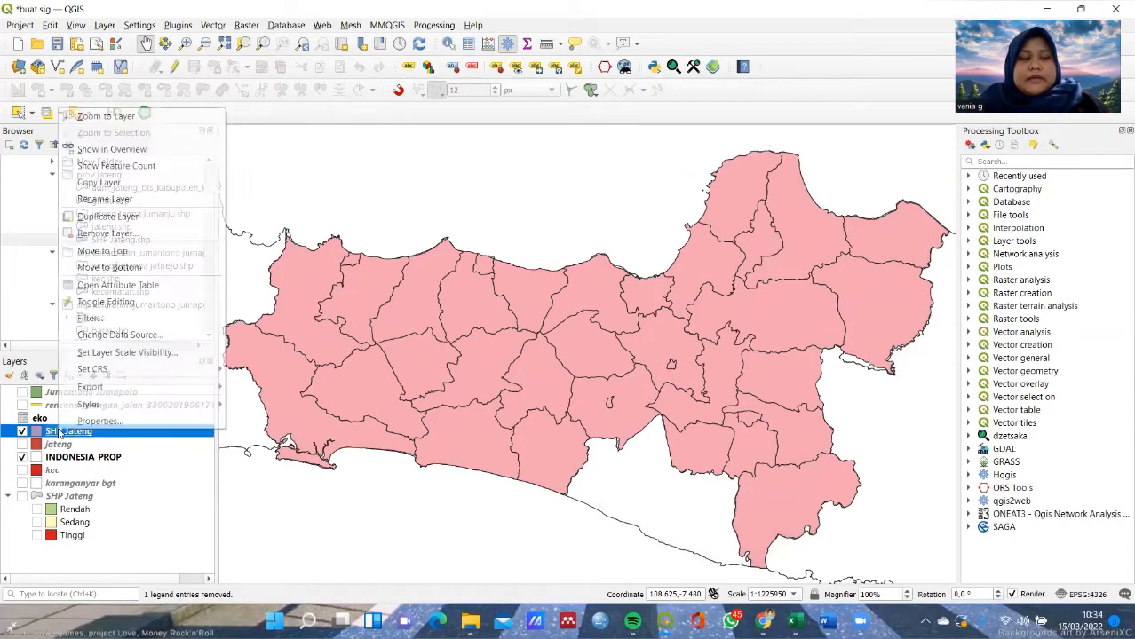
click(92, 286)
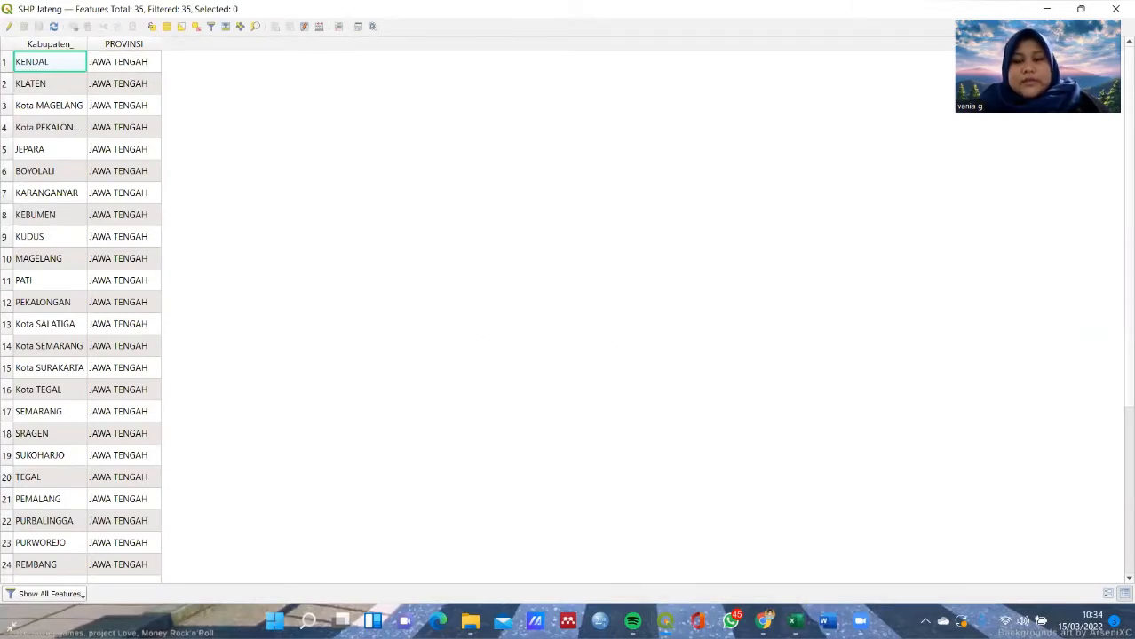
click(796, 619)
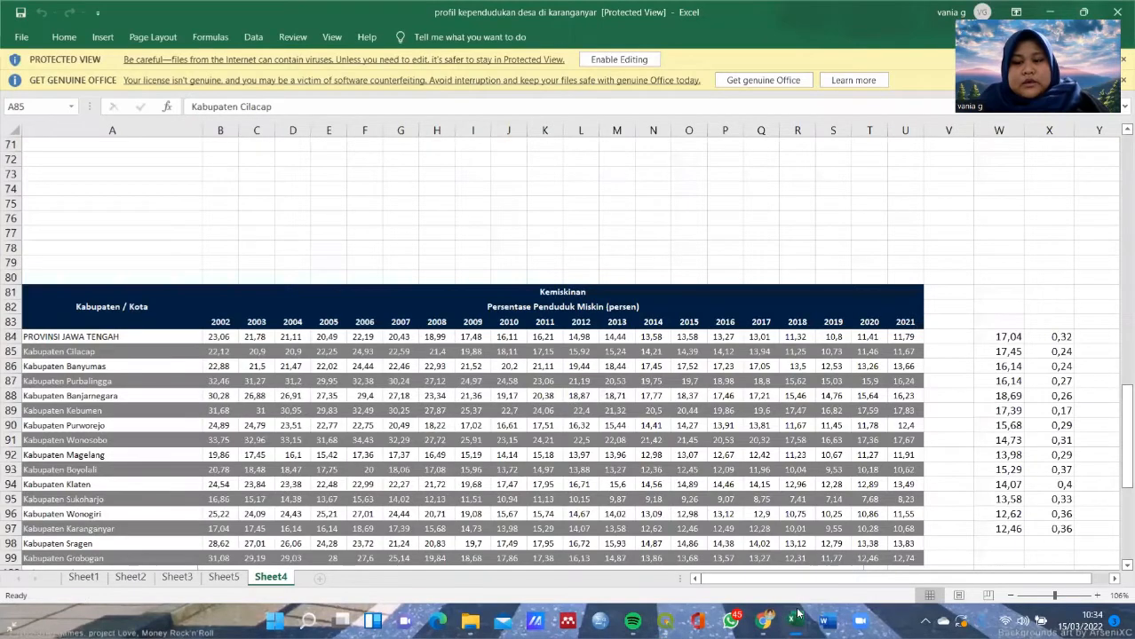
click(837, 547)
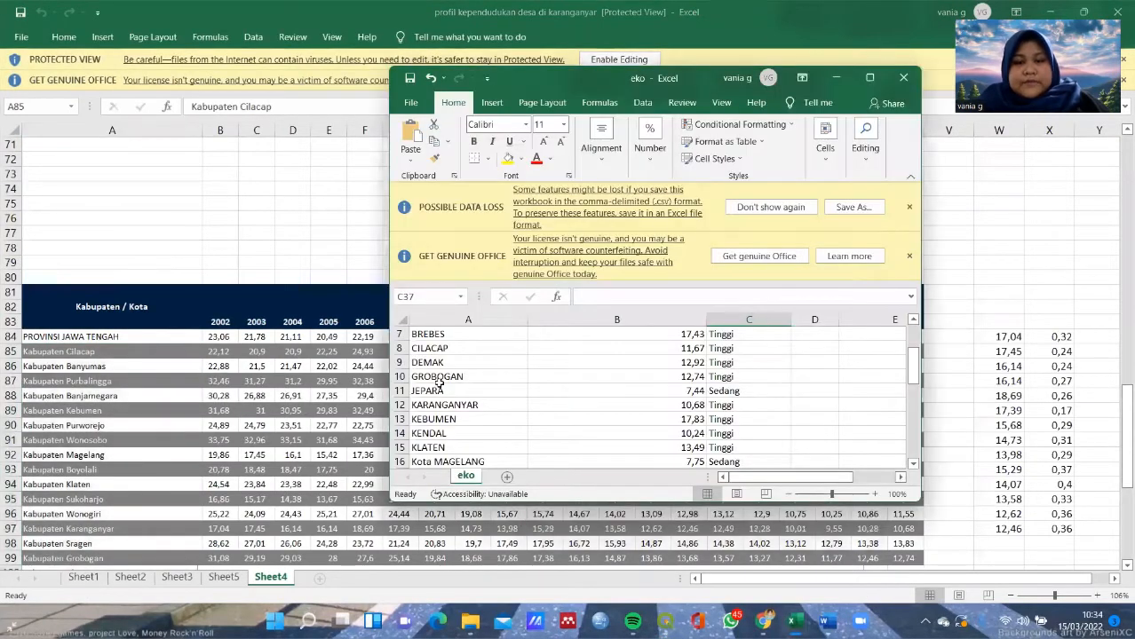
scroll(441, 380, up, 2)
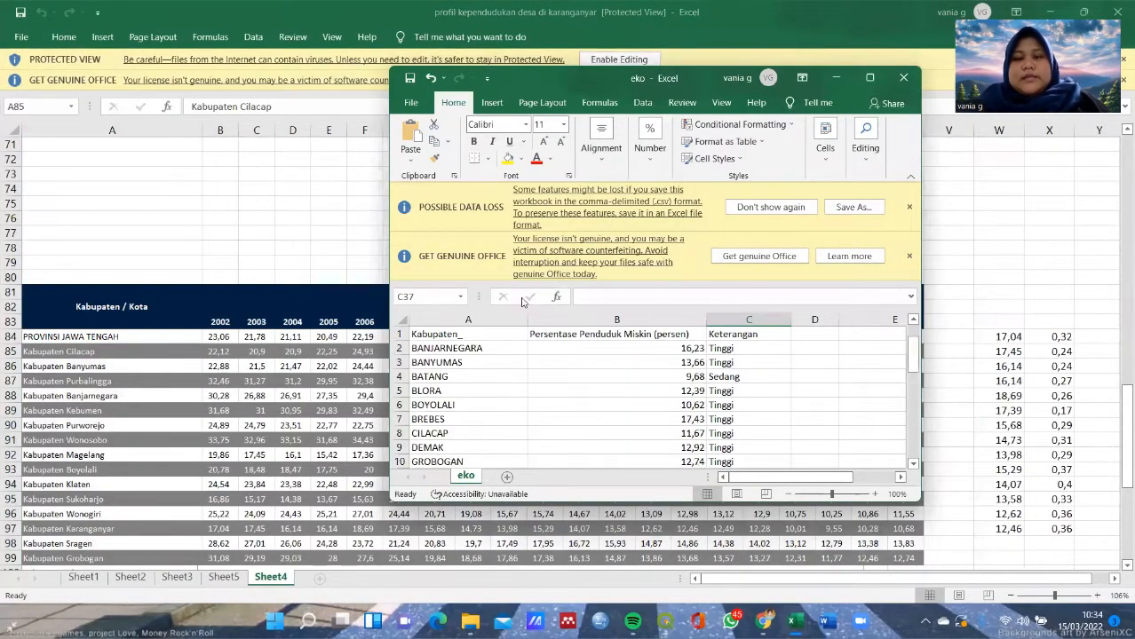
click(836, 78)
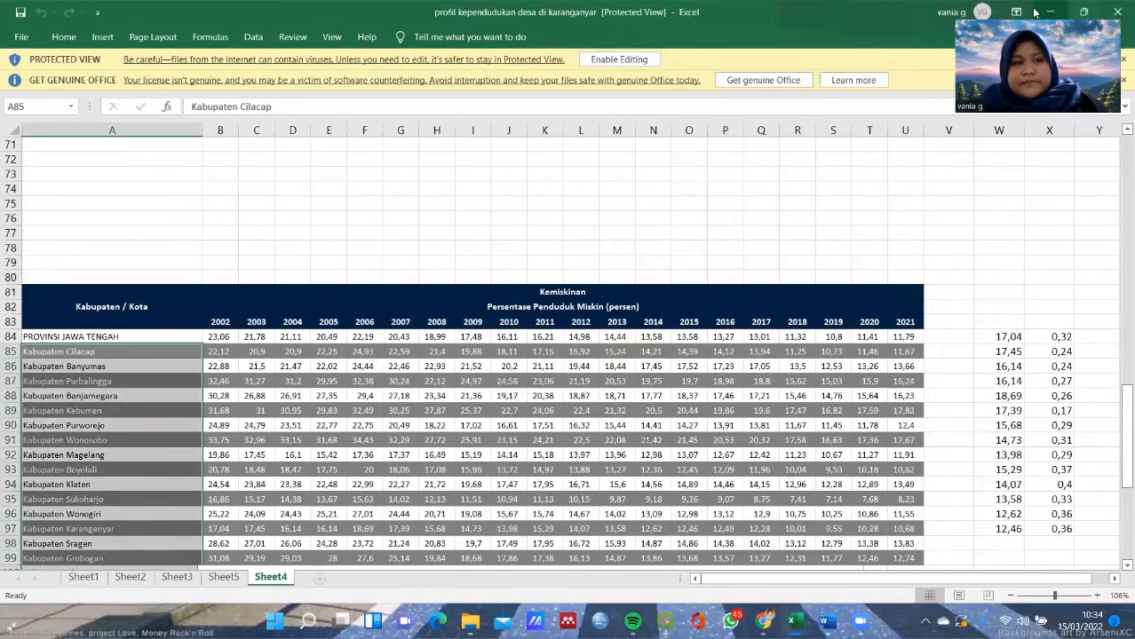
click(1035, 12)
click(67, 44)
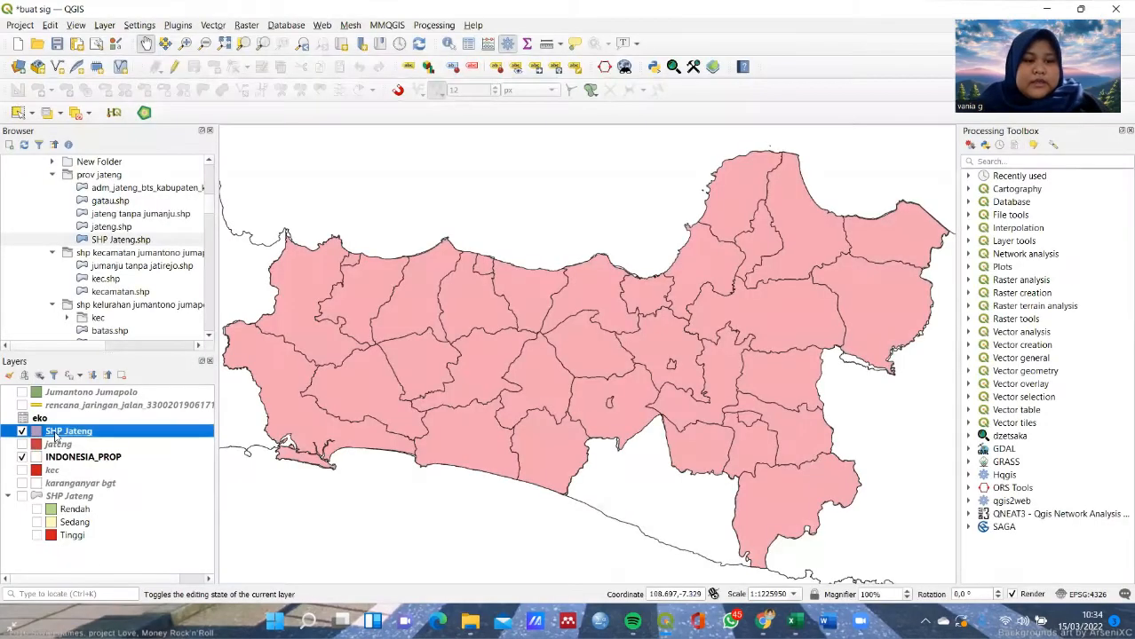
Step: Join the eko table to the SHP Jateng layer, using Kabupaten_ as both the join field and the target field
right_click(69, 431)
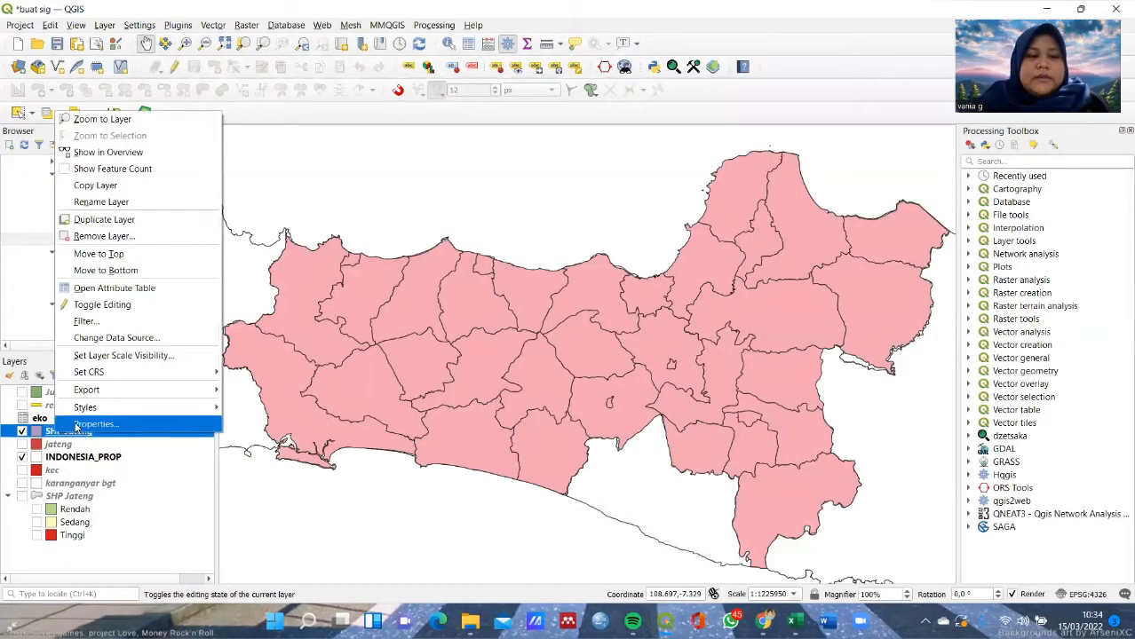
click(77, 425)
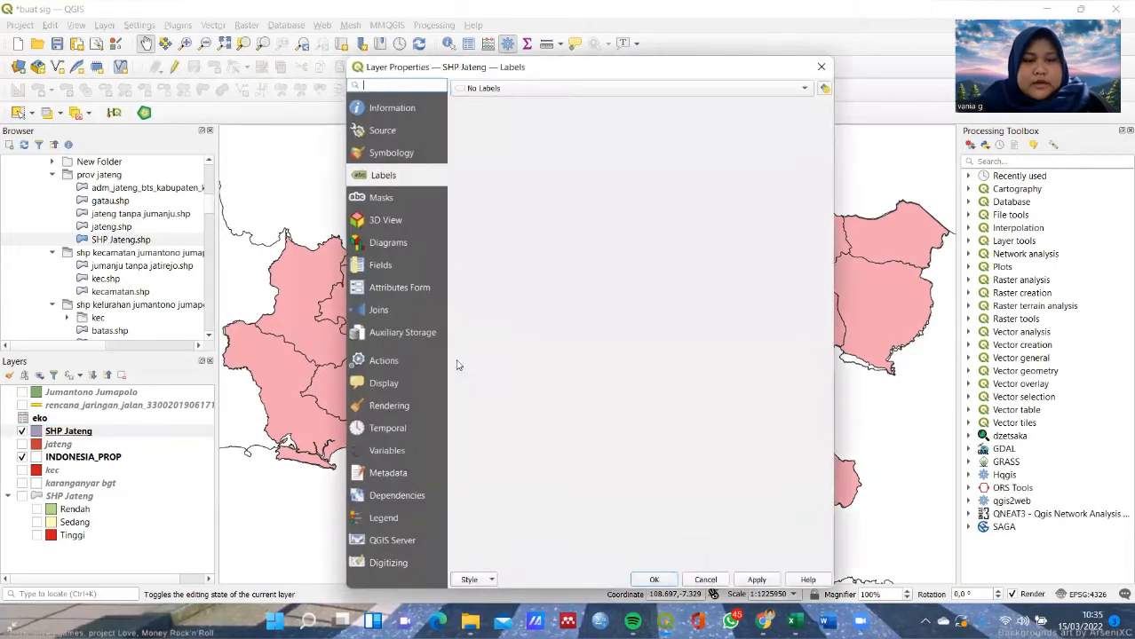
click(379, 310)
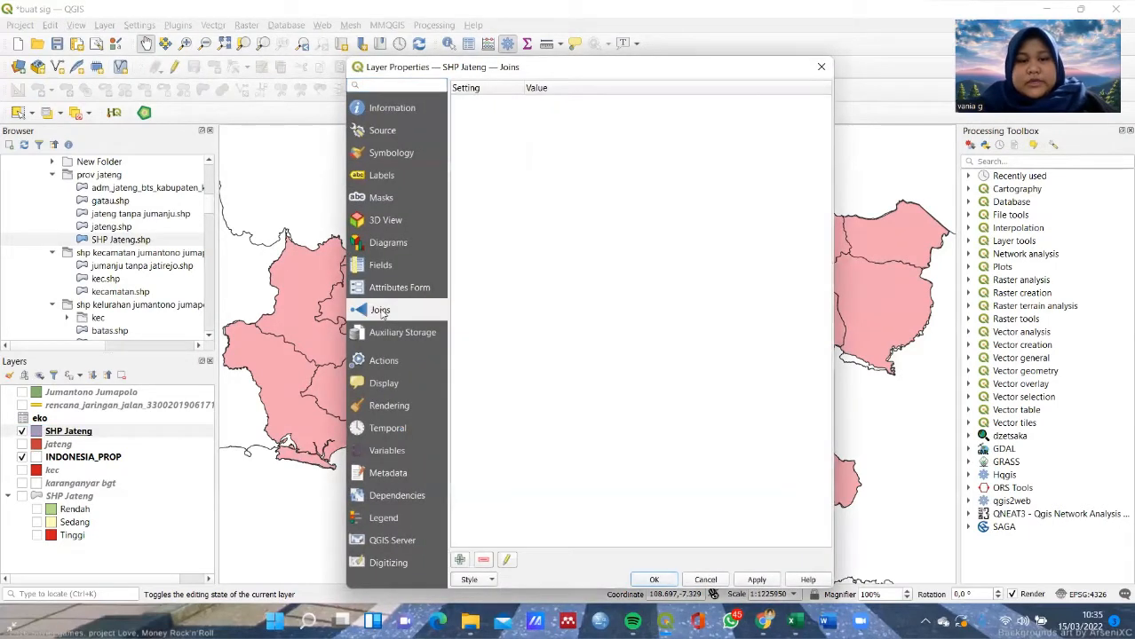
click(460, 561)
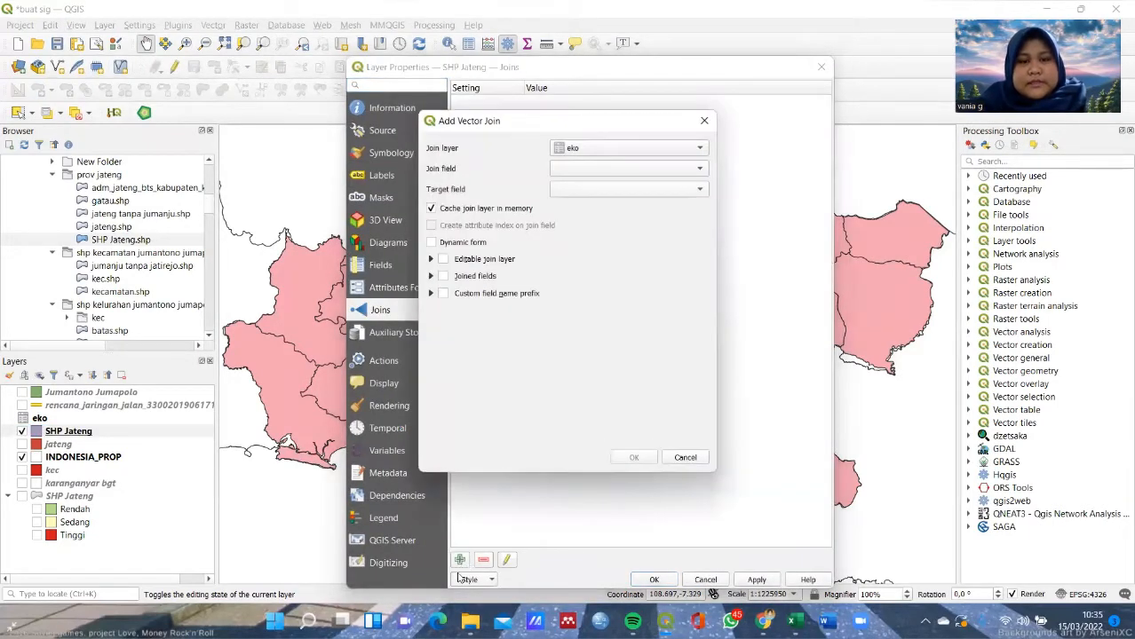
click(634, 165)
click(625, 173)
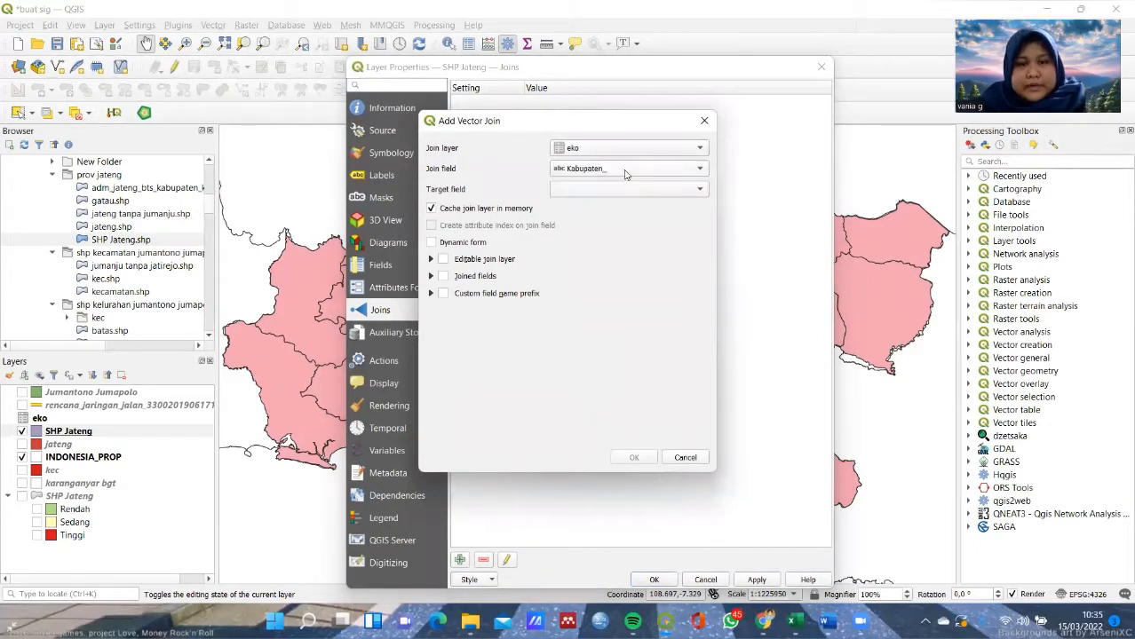
click(586, 195)
click(585, 193)
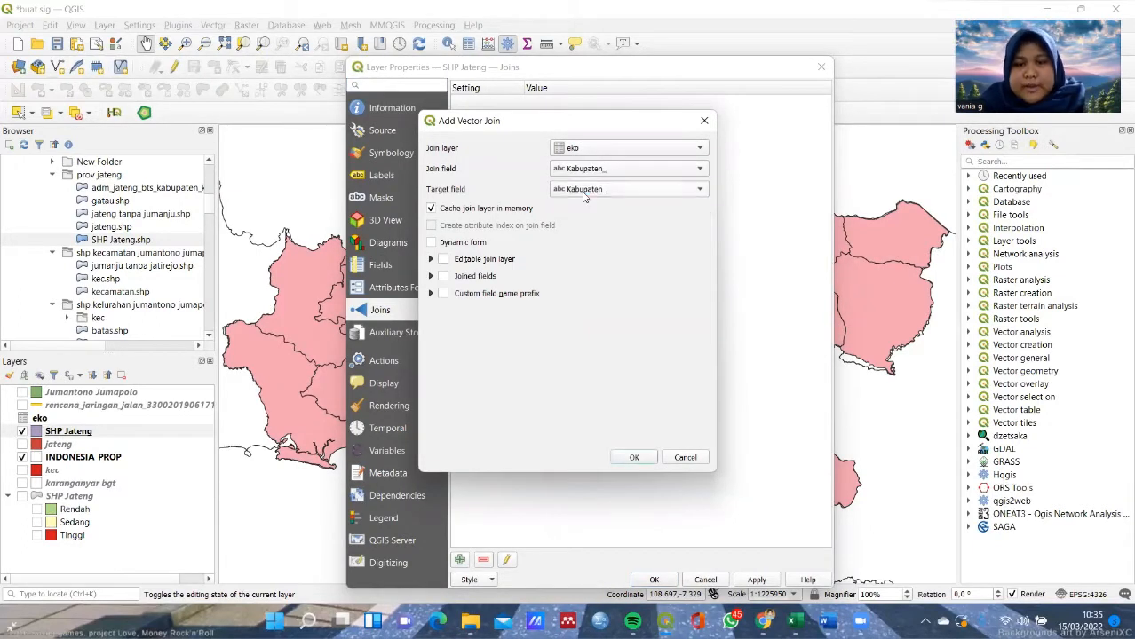
click(634, 459)
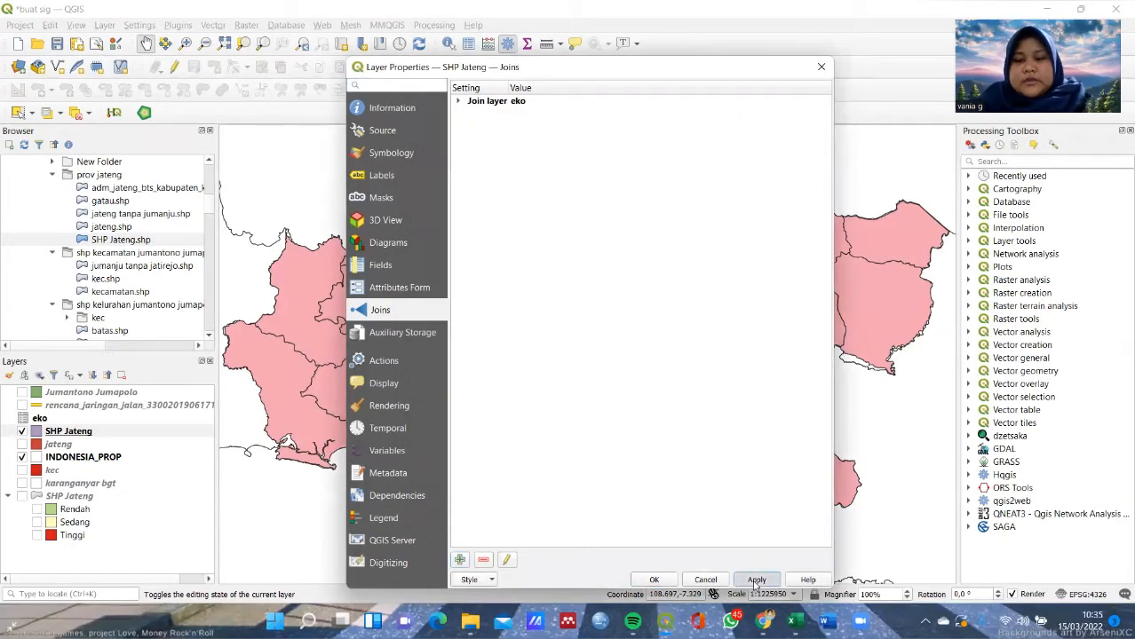
click(757, 580)
click(654, 579)
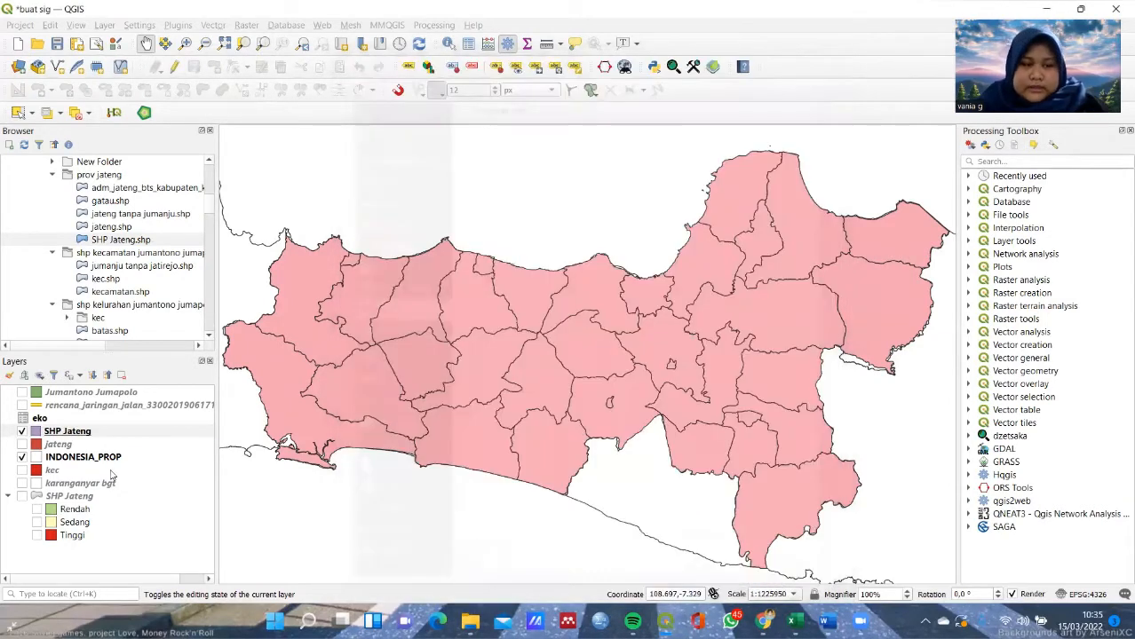
Step: Check the SHP Jateng attribute table for the poverty percentage and Keterangan columns joined from eko
click(94, 433)
right_click(95, 435)
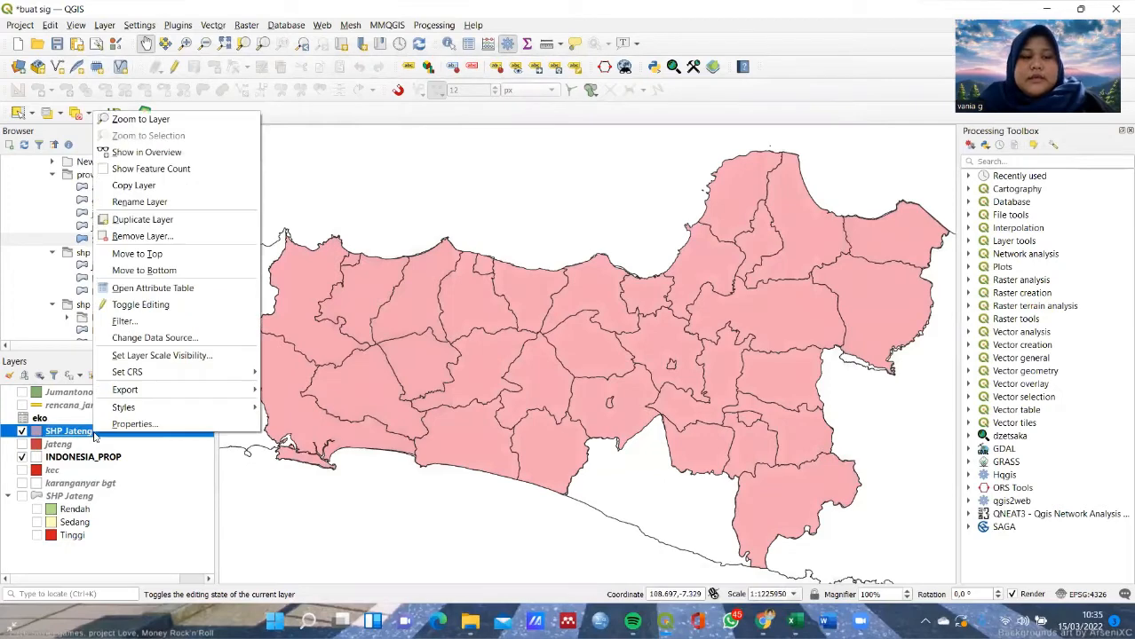
click(115, 290)
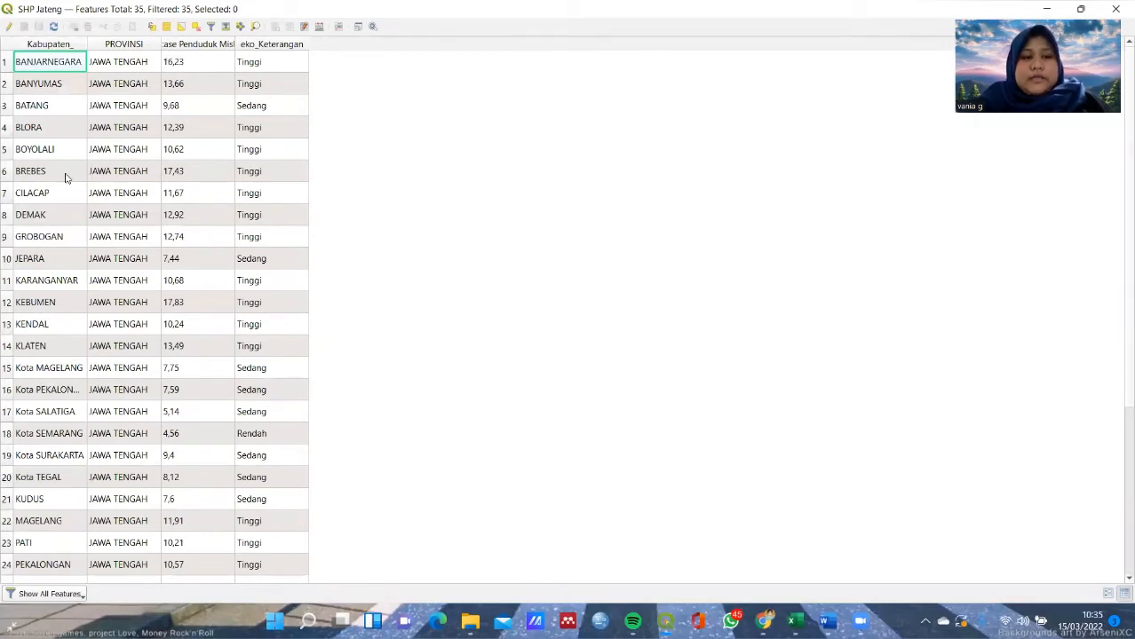
click(1116, 8)
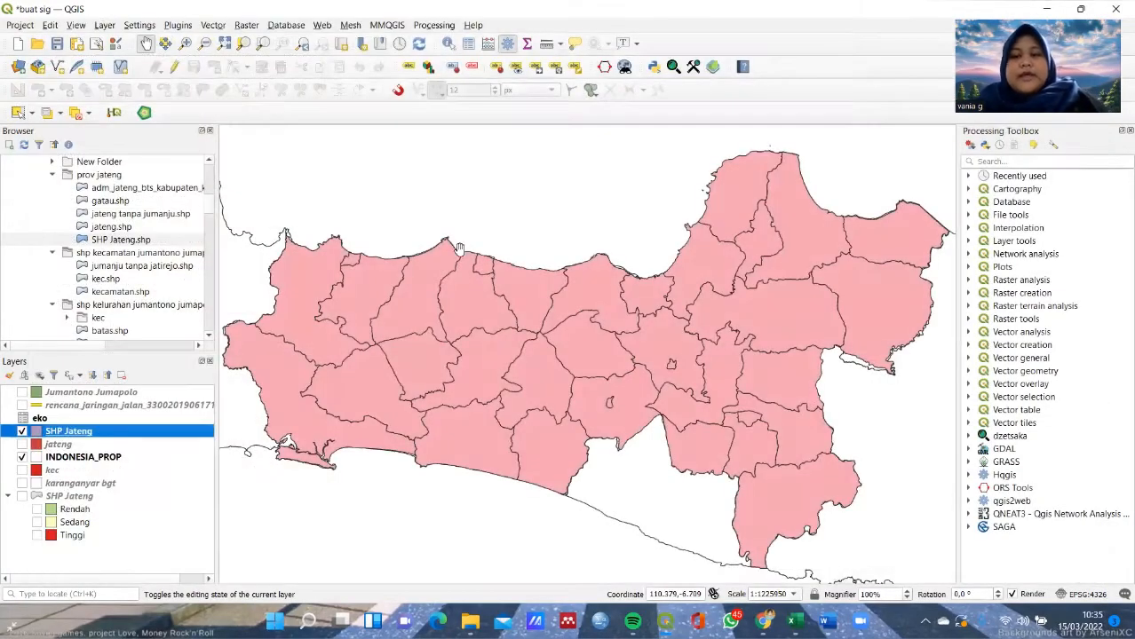
Step: Switch the SHP Jateng layer's symbology to Categorized, using the joined eko_Keterangan field as the value
right_click(112, 439)
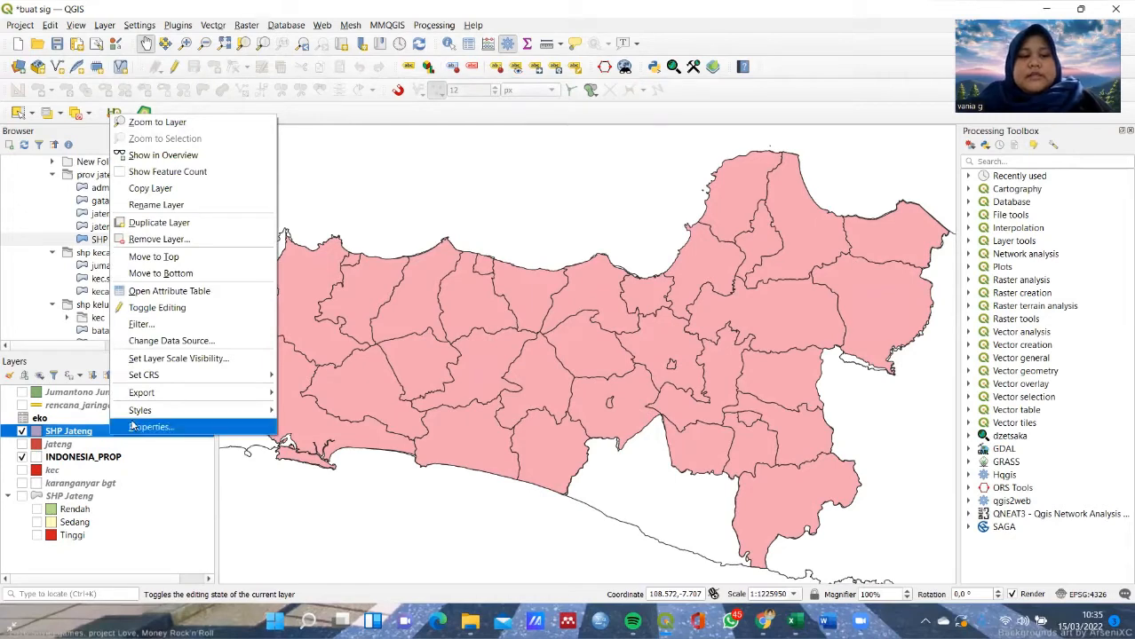
click(130, 429)
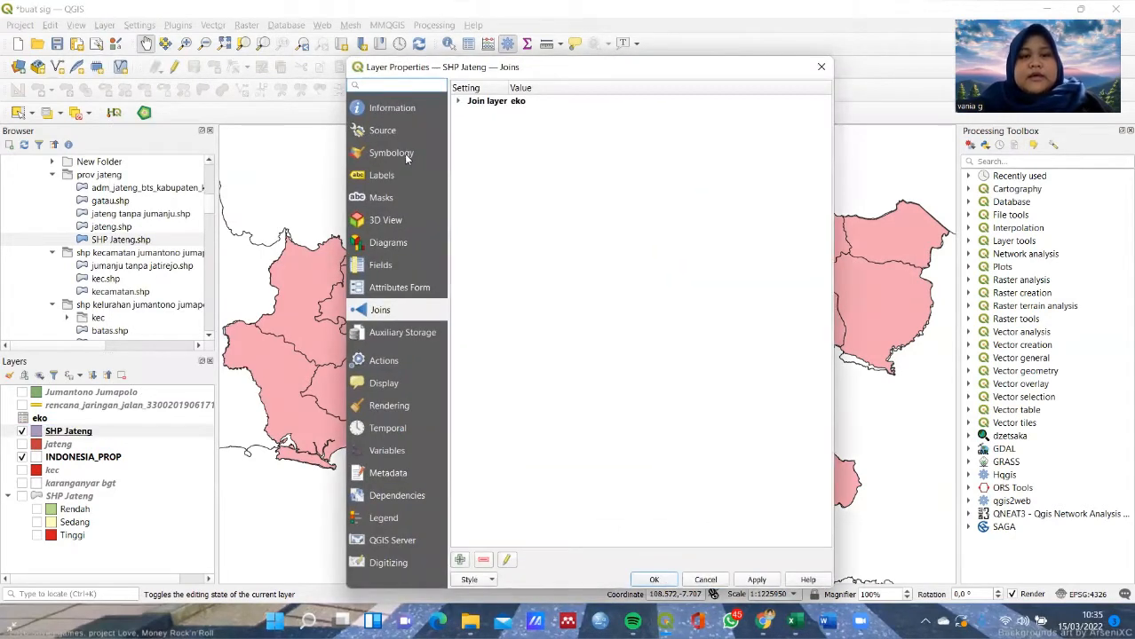
click(404, 156)
click(535, 89)
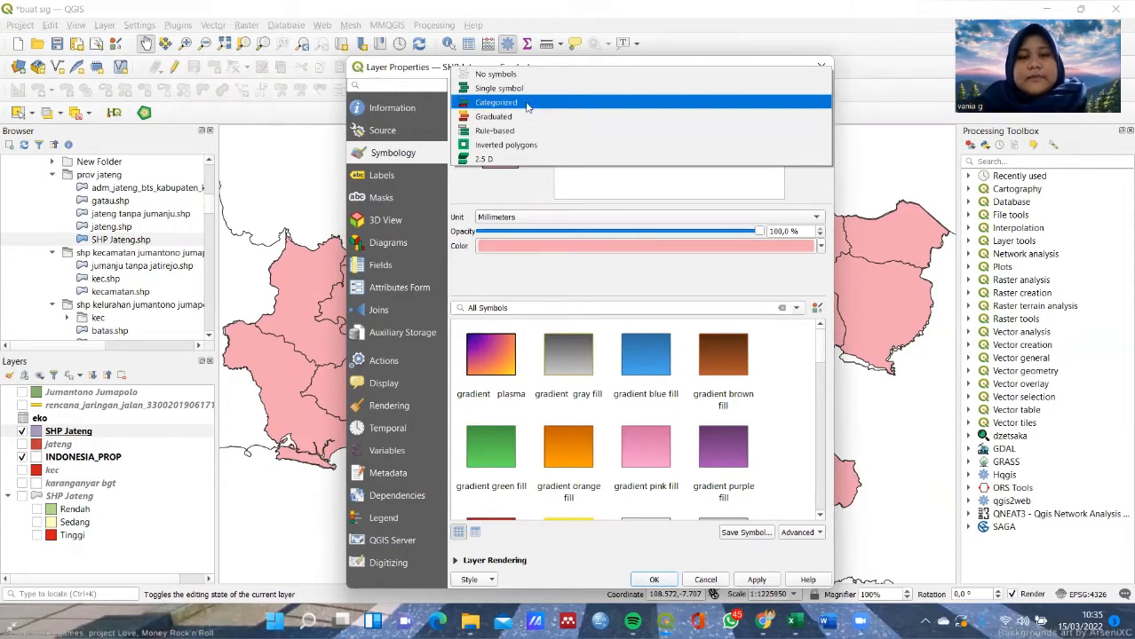
click(526, 103)
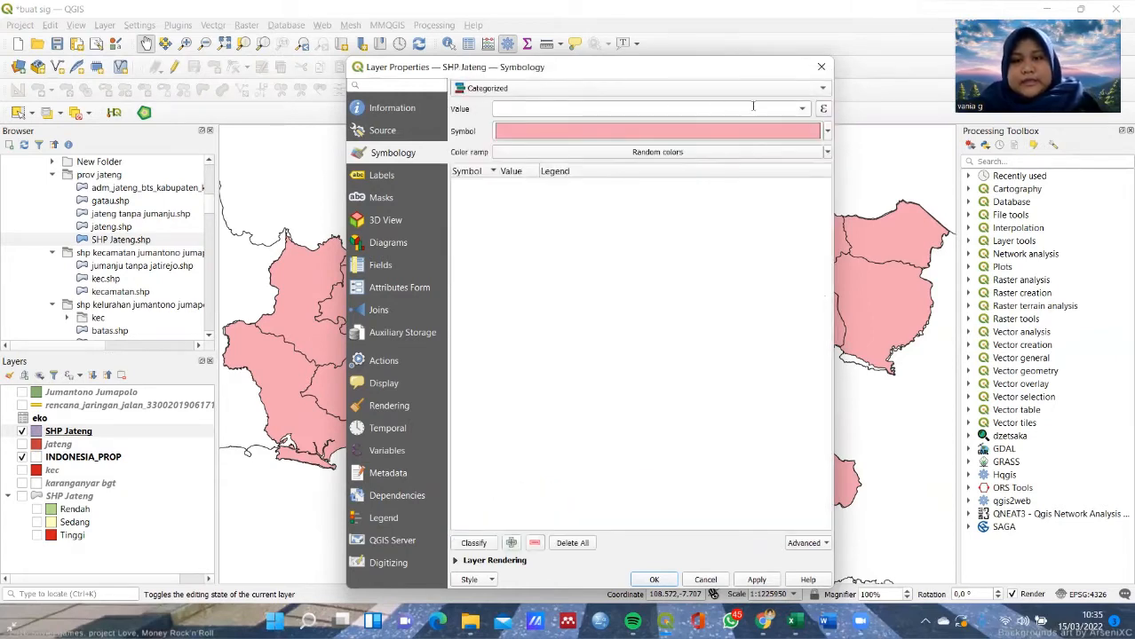
click(802, 109)
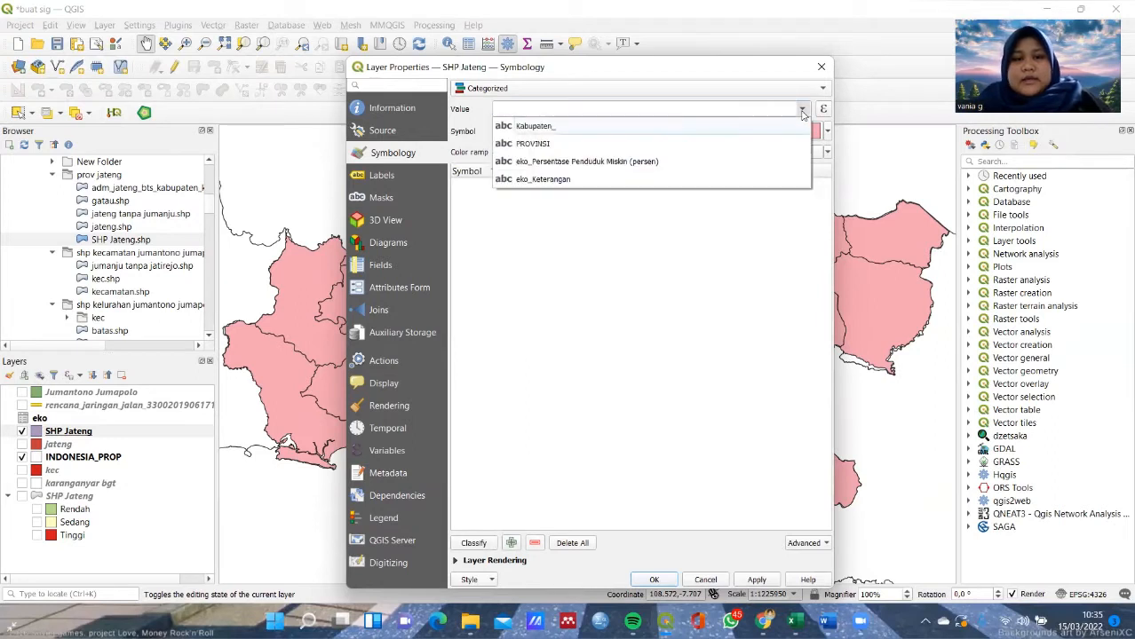
click(582, 170)
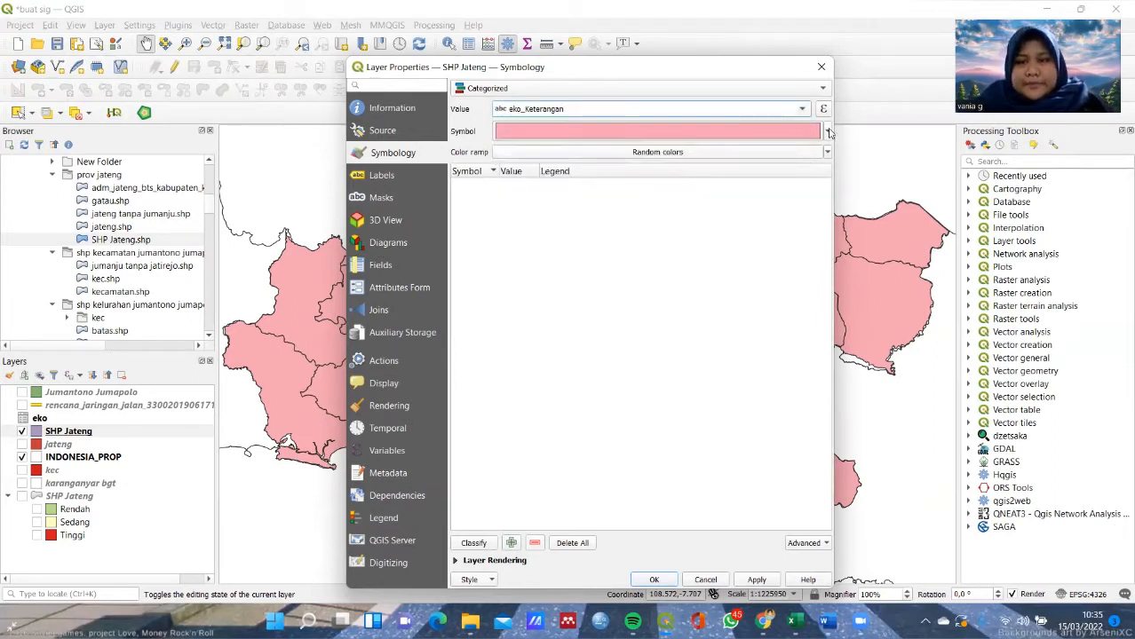
Step: Classify the layer's categories with the Spectral color ramp and remove the category for all other values
click(827, 152)
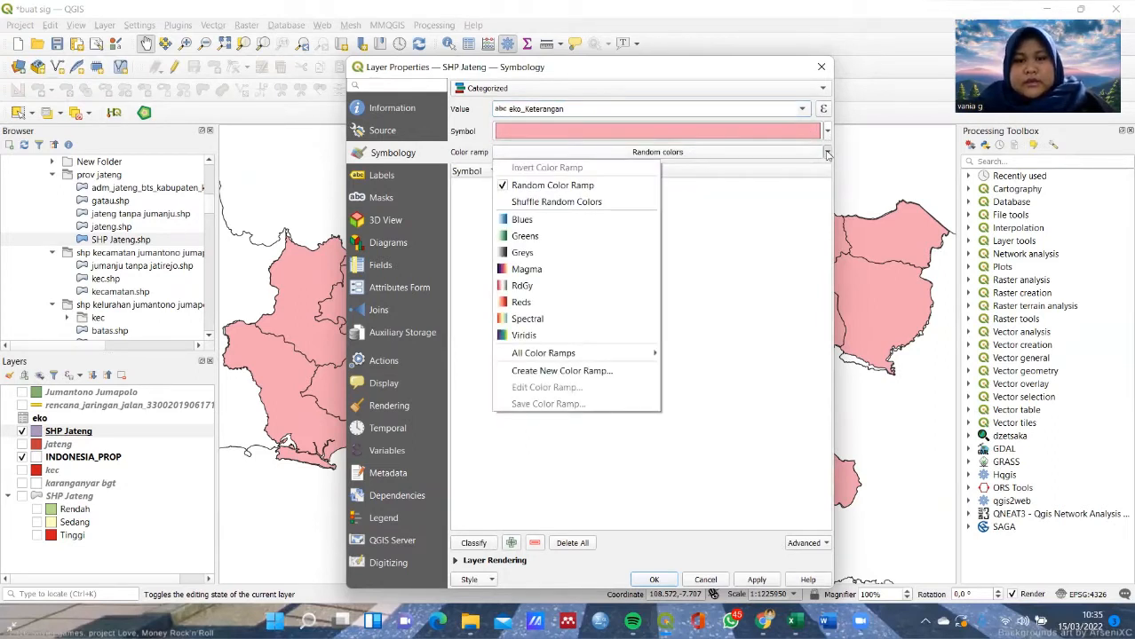
click(828, 132)
click(827, 153)
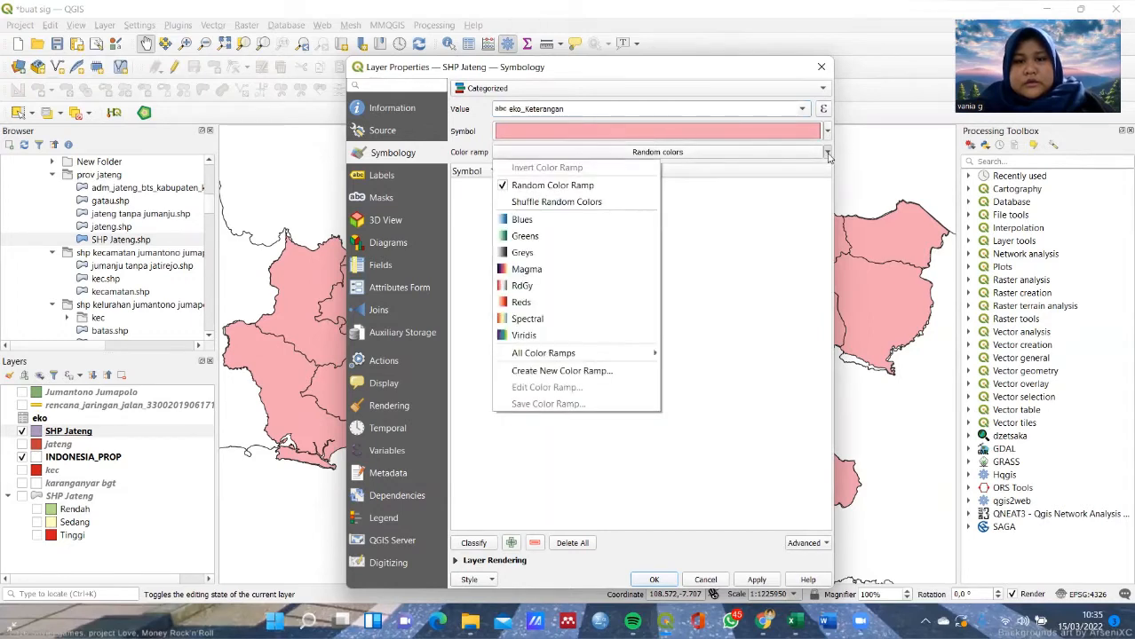
click(538, 318)
click(474, 543)
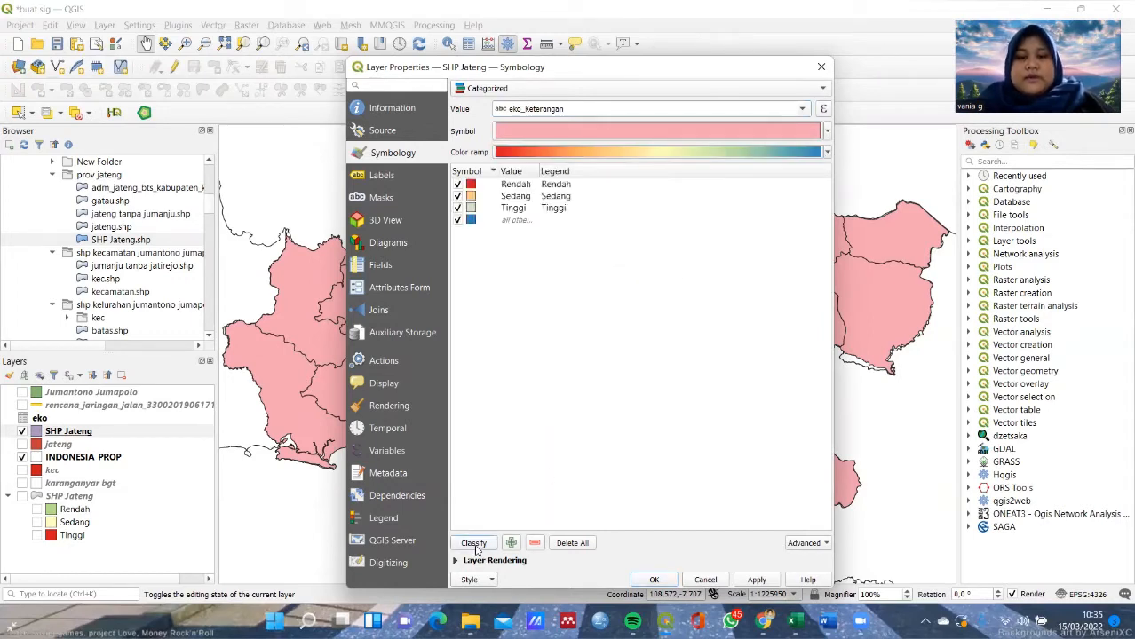
click(515, 221)
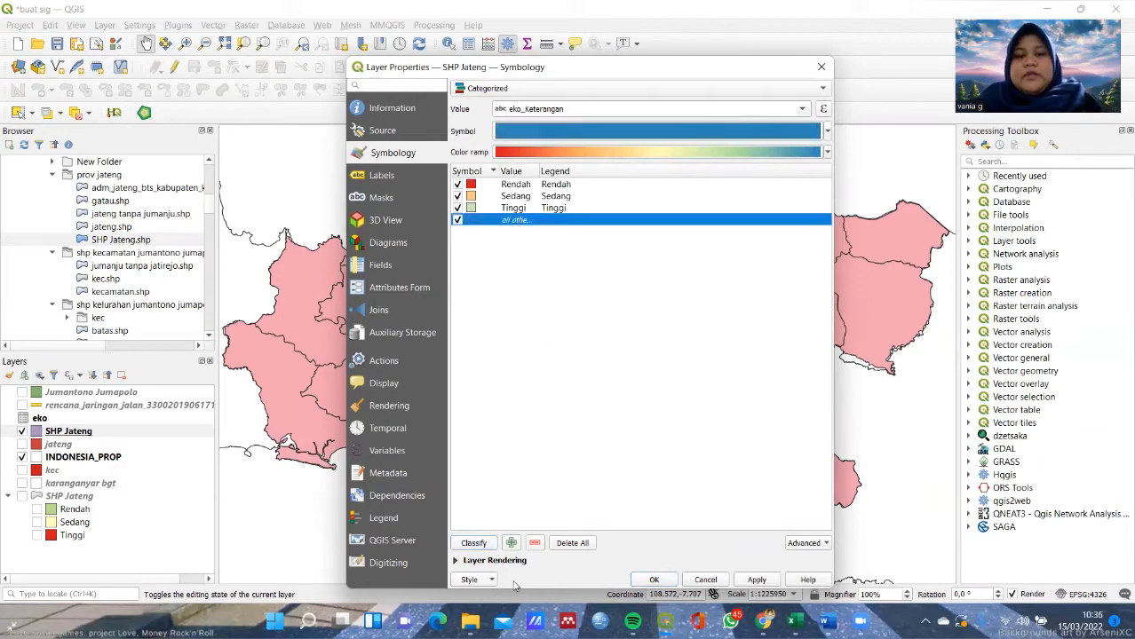
click(535, 543)
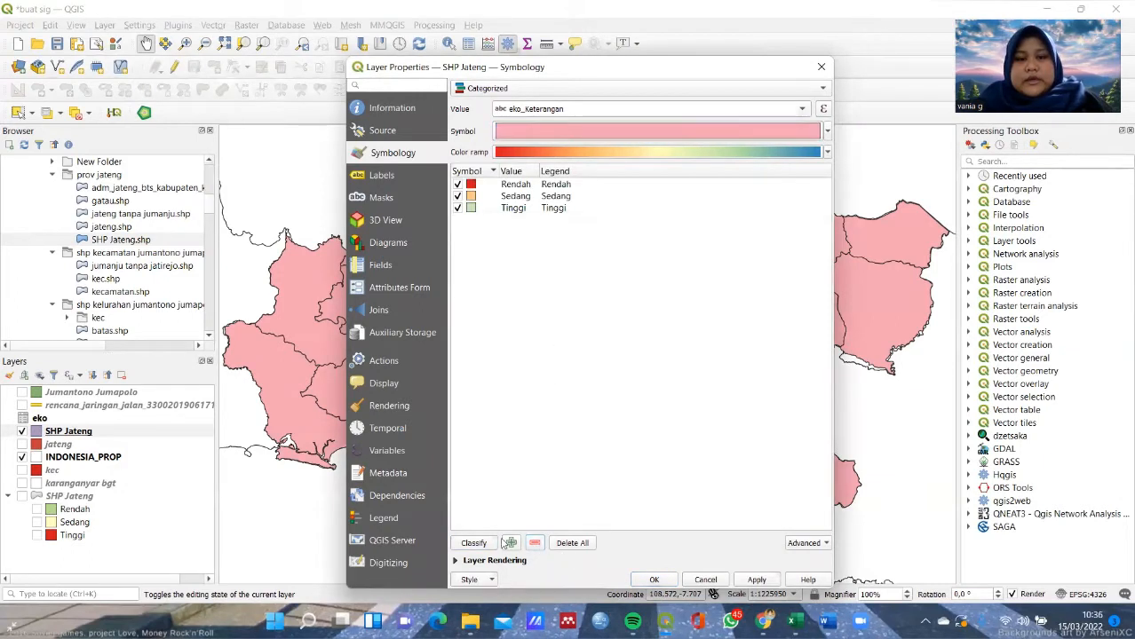
Step: Invert the Spectral color ramp for the Rendah, Sedang and Tinggi categories
click(519, 211)
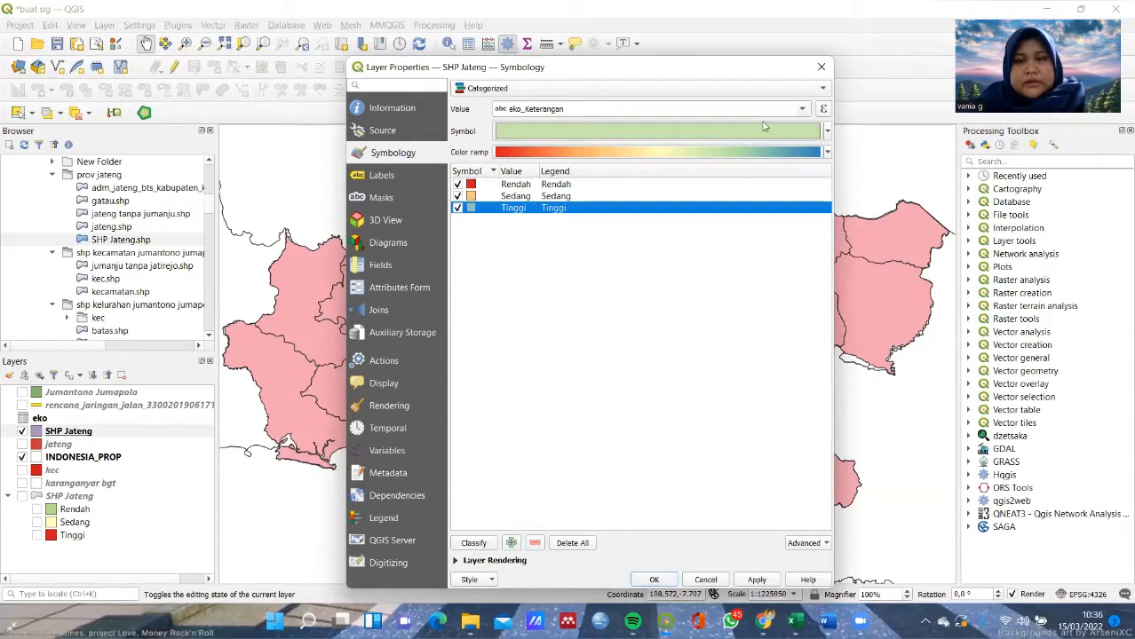
click(827, 153)
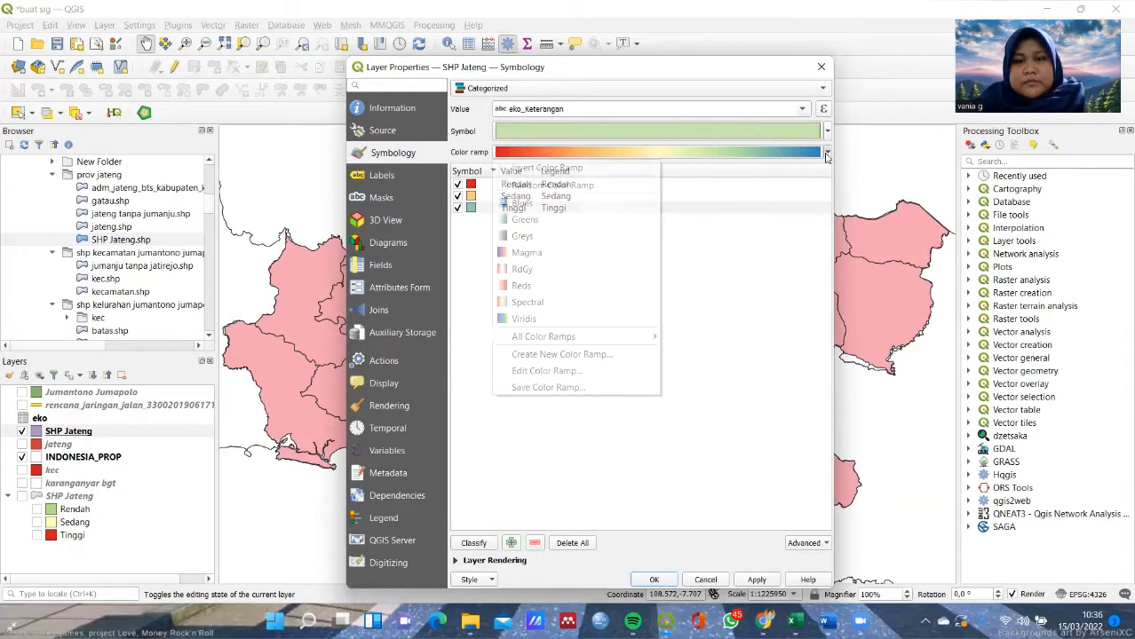
click(568, 168)
Step: Recolor the Rendah category's fill light green and apply the categorized style to SHP Jateng
double_click(466, 185)
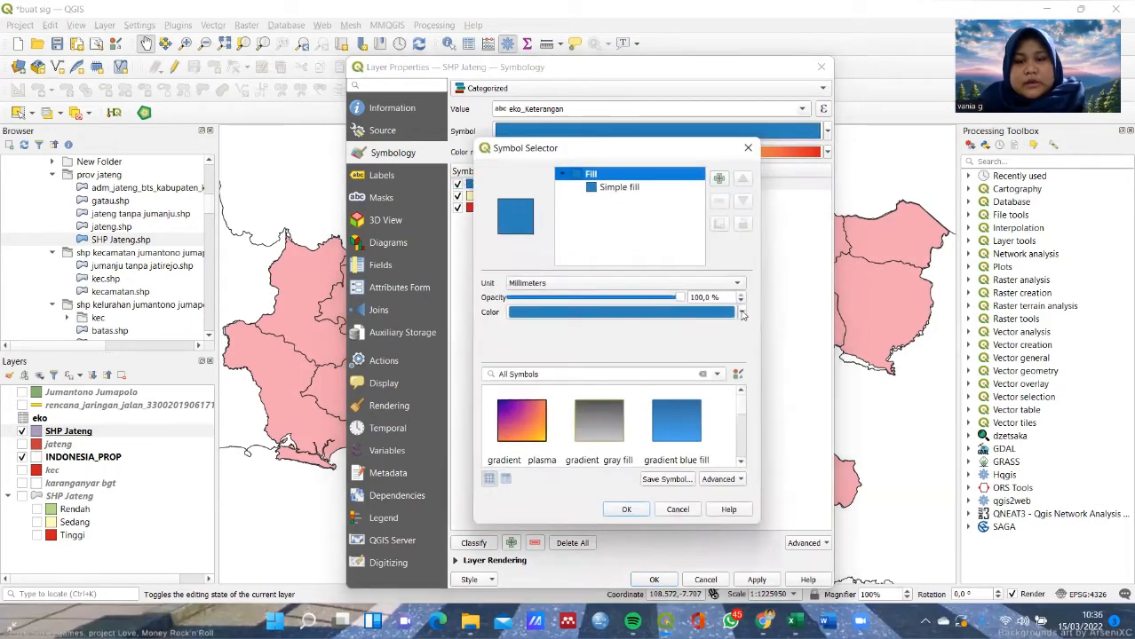
click(742, 313)
click(583, 563)
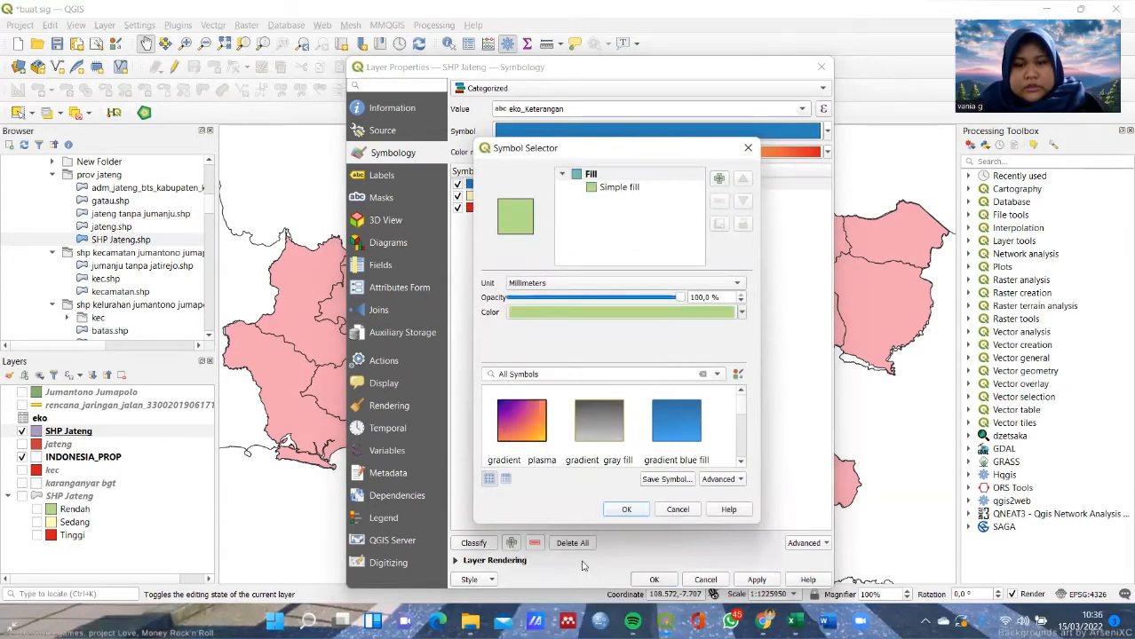
click(627, 510)
click(759, 579)
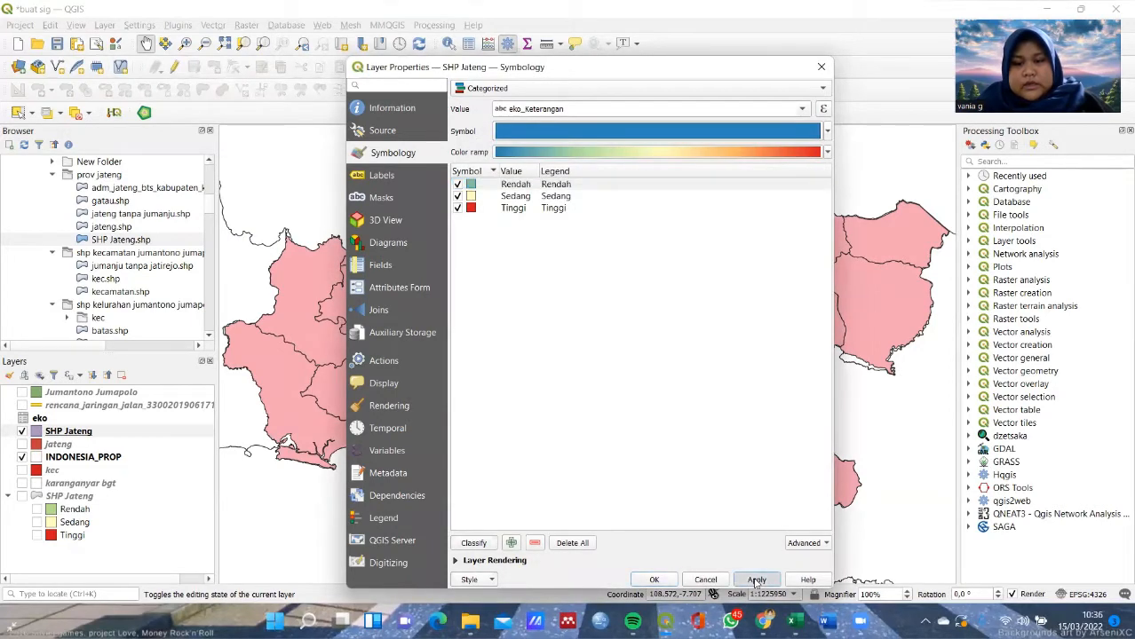
click(654, 579)
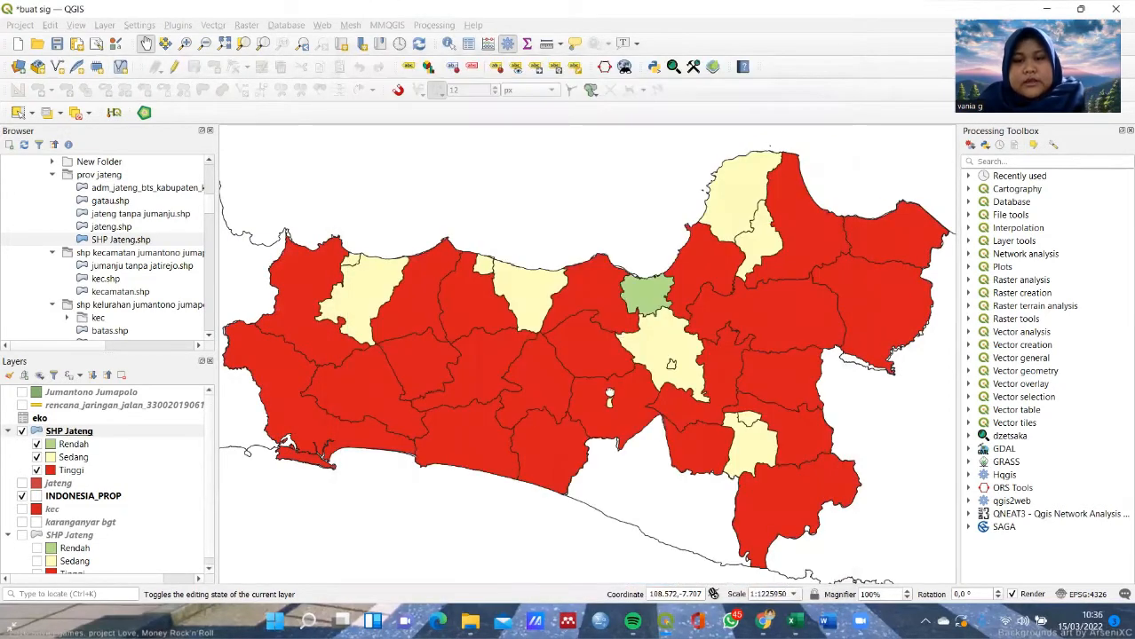
drag(625, 317, 622, 431)
drag(706, 149, 690, 221)
drag(597, 276, 647, 166)
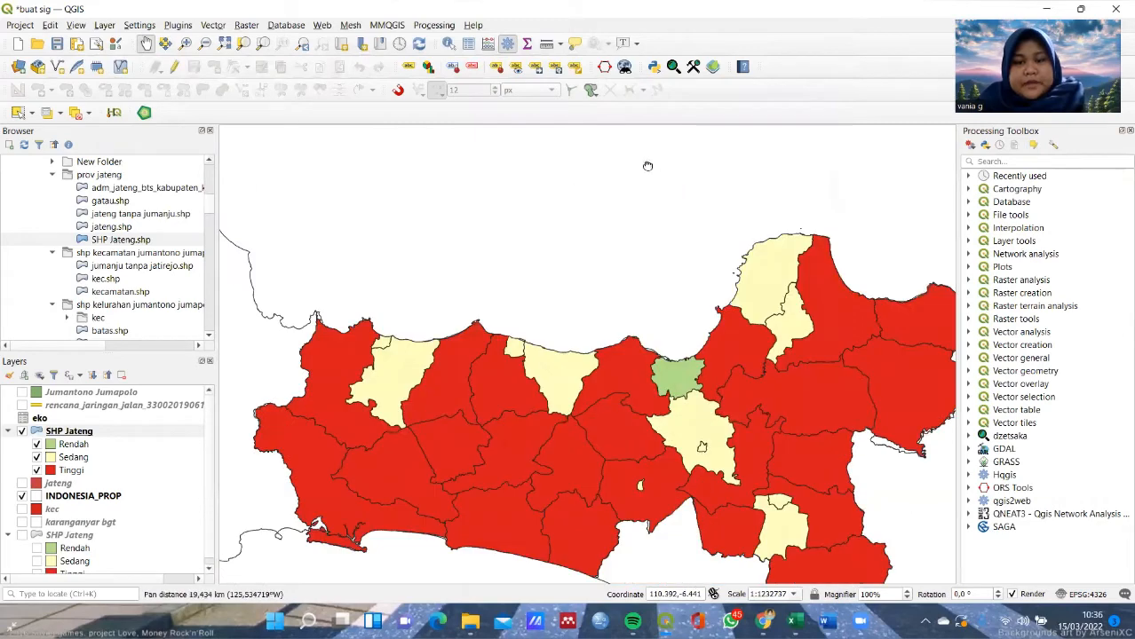
drag(632, 361, 638, 264)
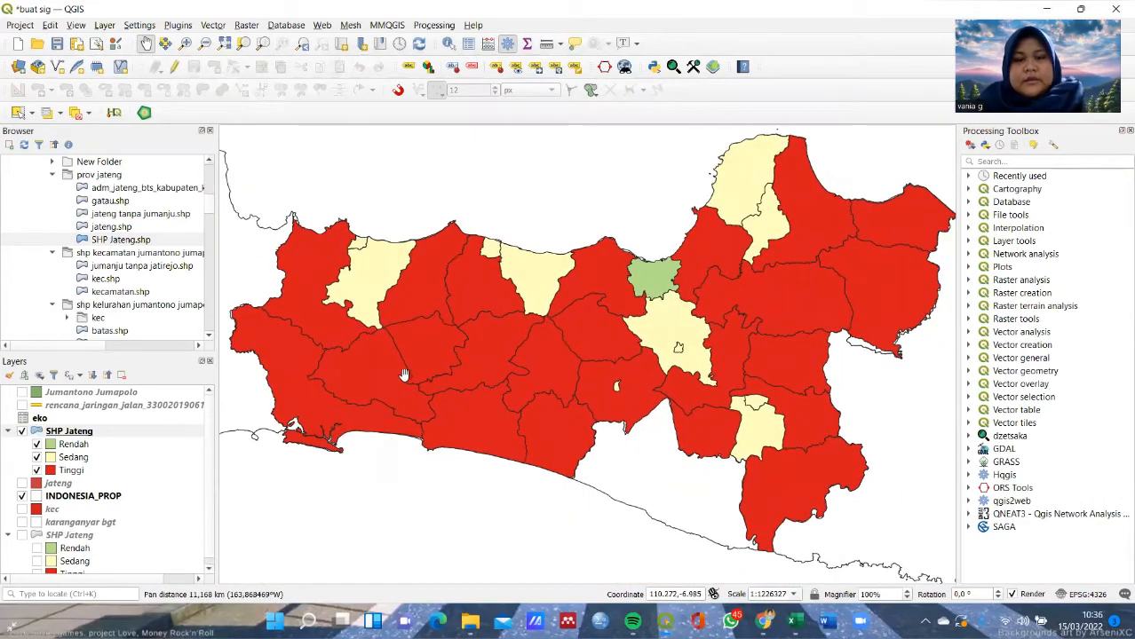
Step: Label the SHP Jateng districts with Single Labels taken from the Kabupaten_ field
right_click(78, 434)
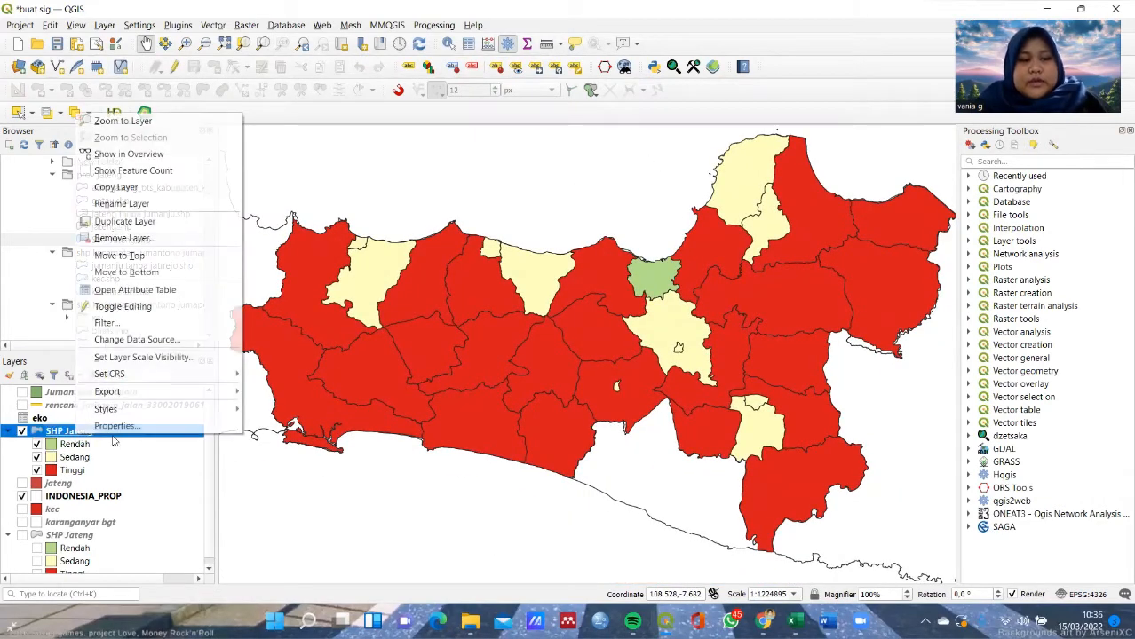
click(116, 433)
double_click(131, 430)
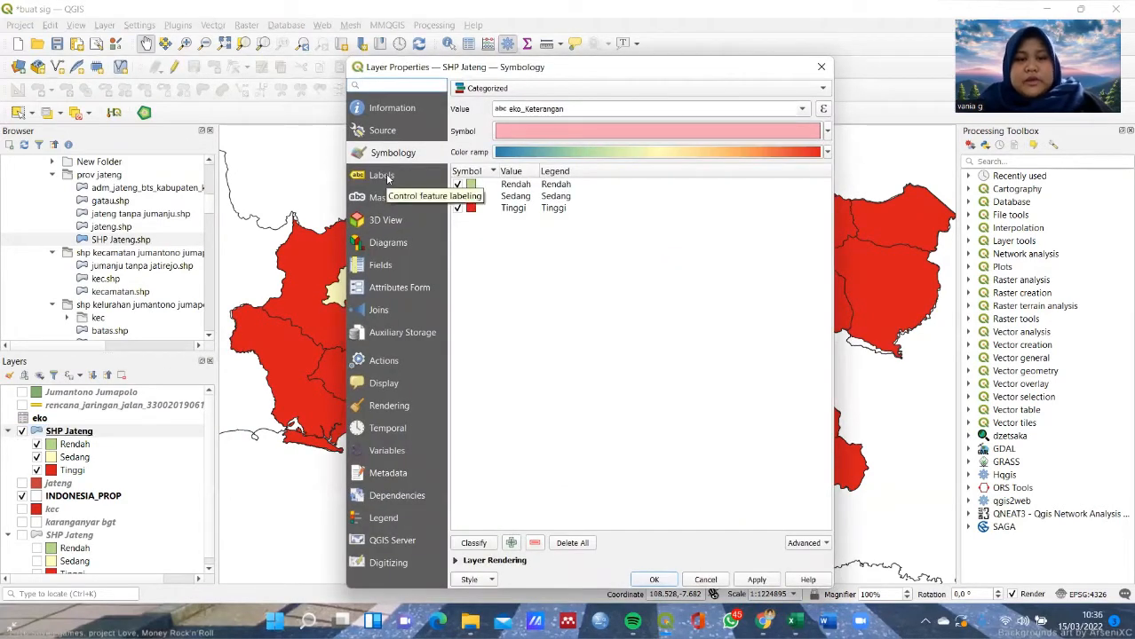
click(385, 179)
click(615, 92)
click(598, 108)
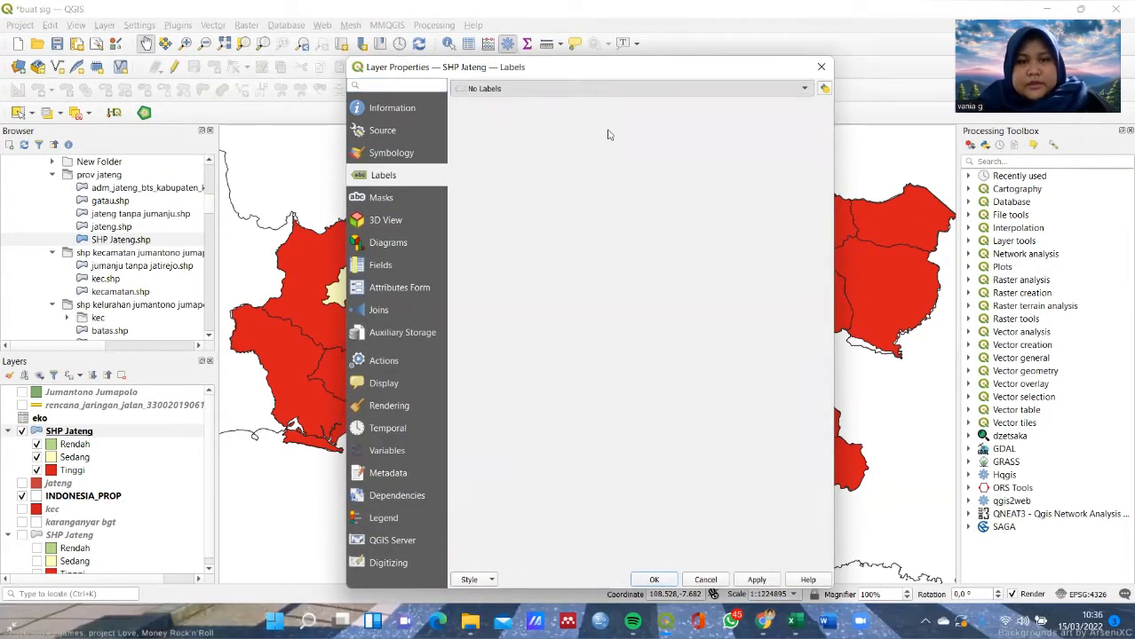
click(759, 579)
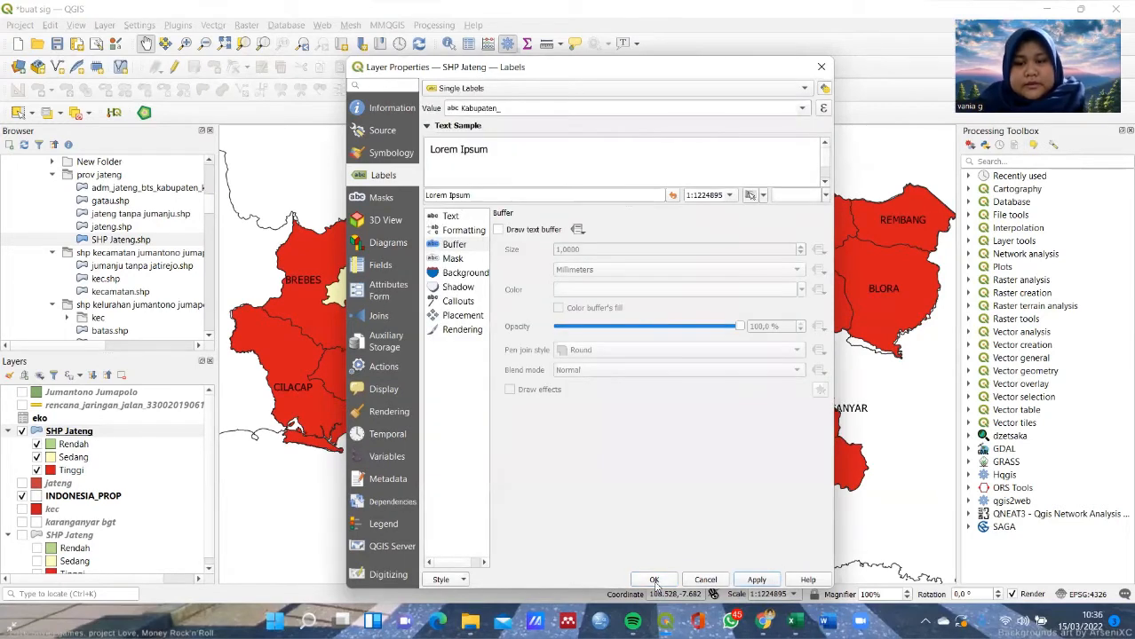
click(654, 580)
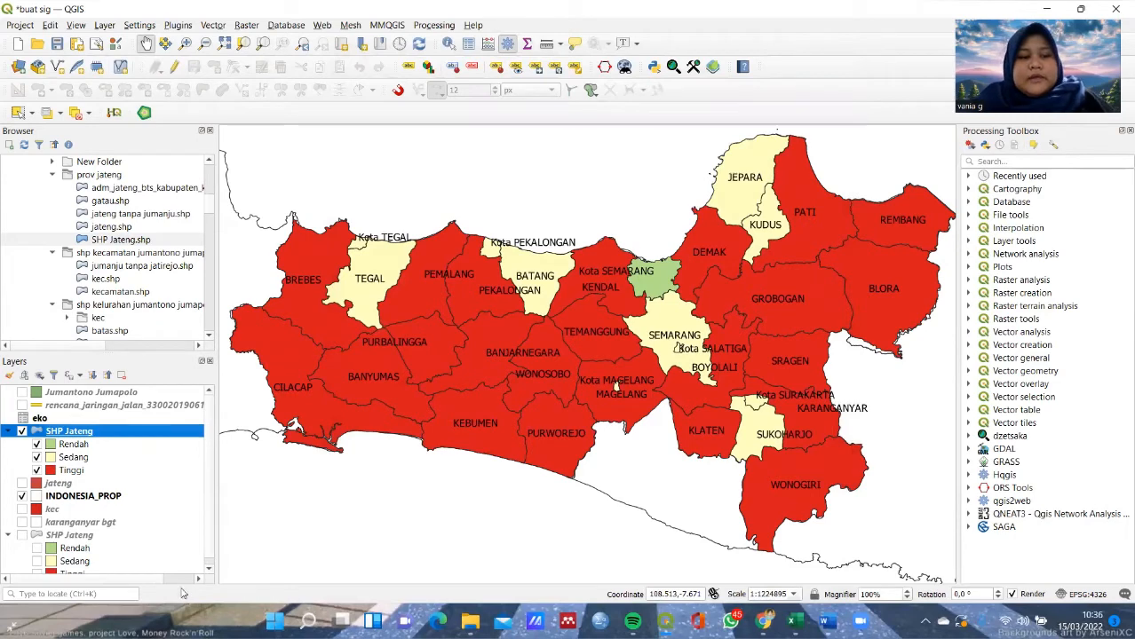
Step: Show the rencana jaringan jalan road layer on the map and create a print layout titled Peta Tematik Ekonomi
click(22, 406)
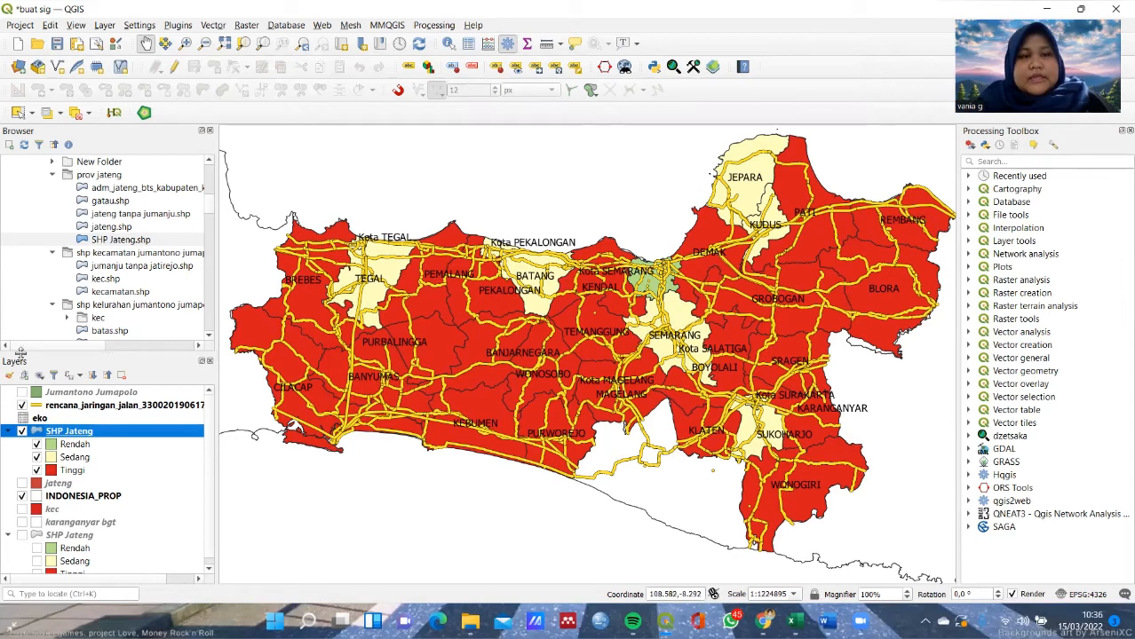
click(20, 26)
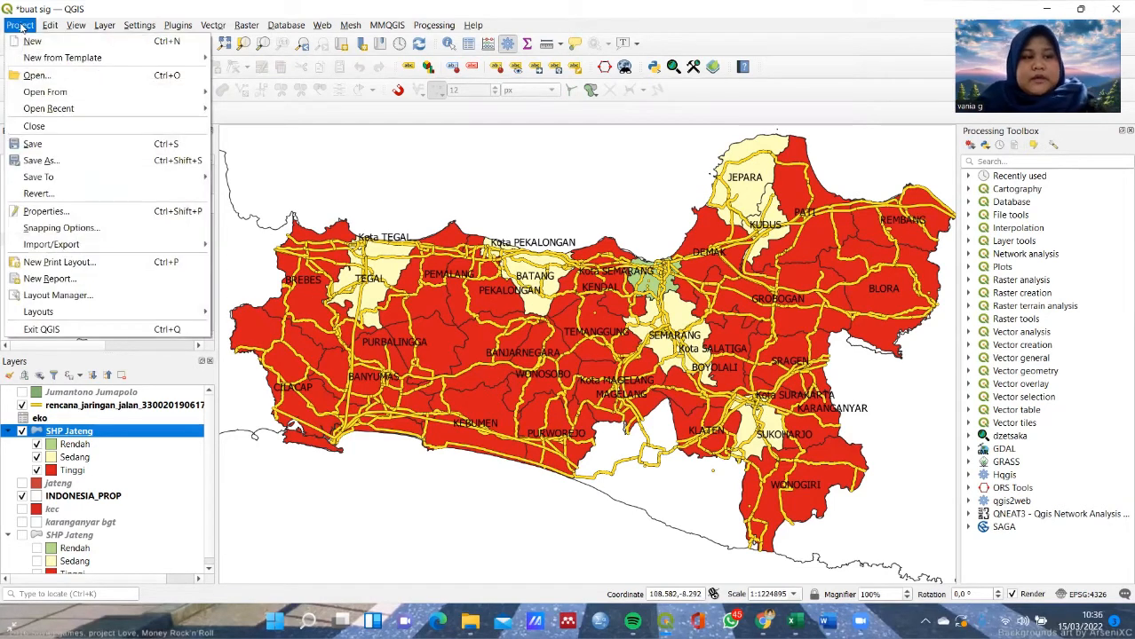
click(116, 264)
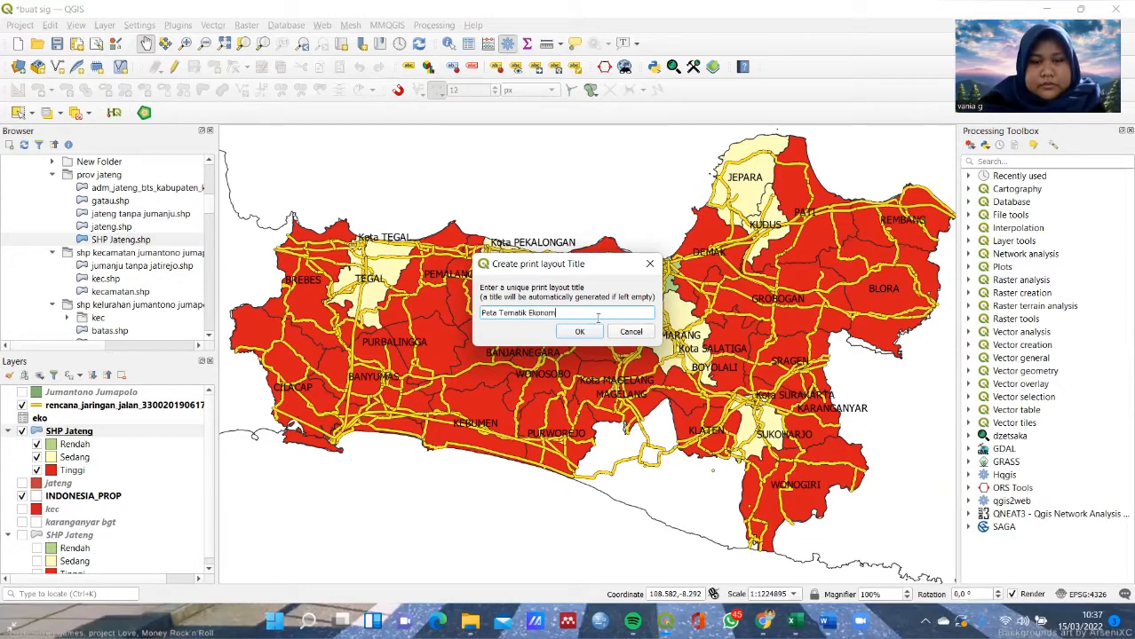
key(Return)
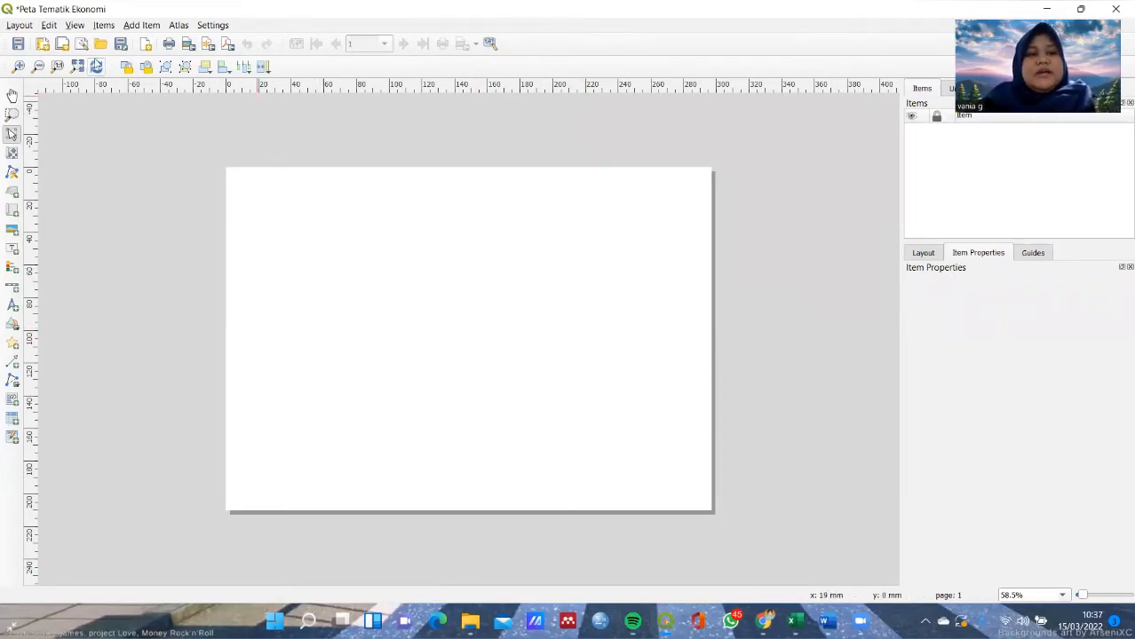
Step: Load the saved layout template "template 1" from the sig folder into the print layout
click(101, 46)
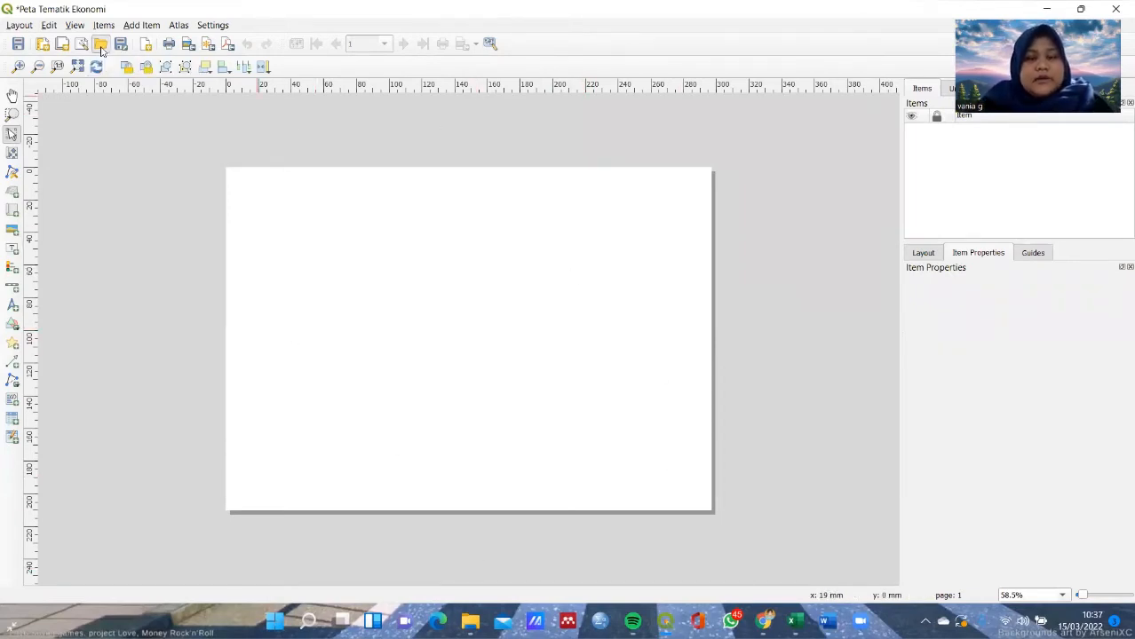
scroll(267, 240, down, 2)
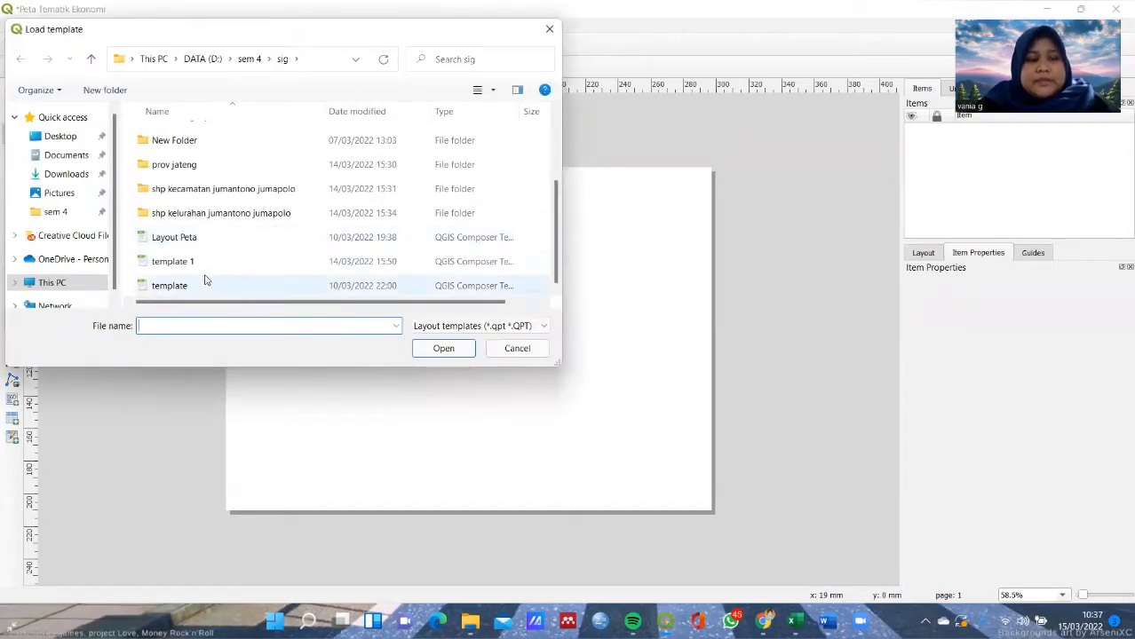
click(192, 289)
click(282, 263)
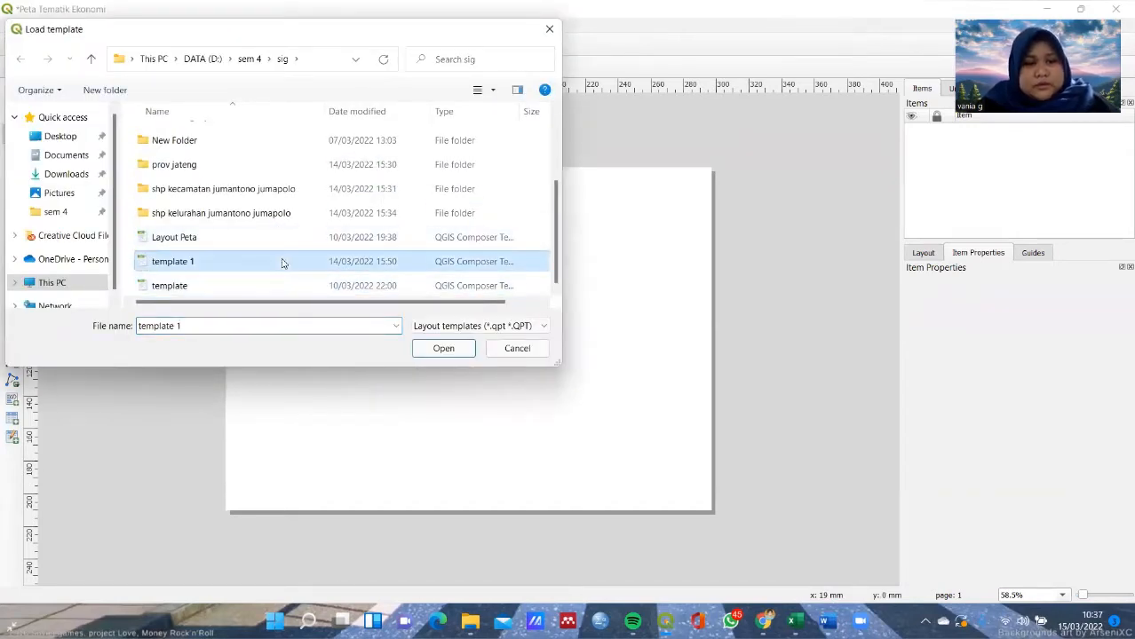
click(444, 348)
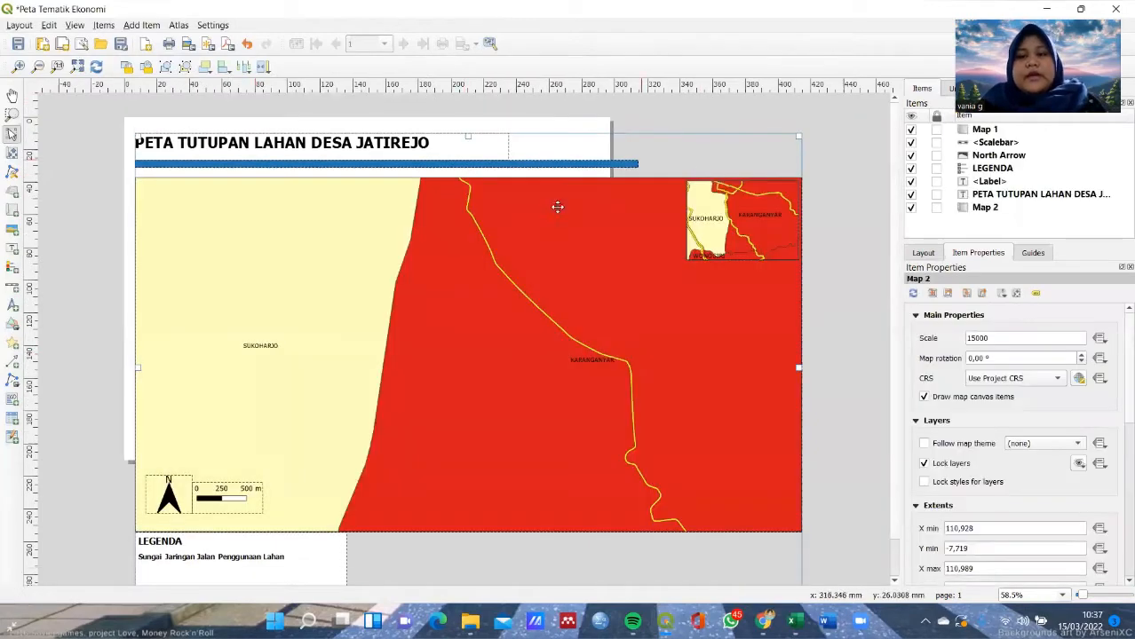
Step: Change the layout page size to A3 in landscape orientation
click(520, 130)
right_click(521, 131)
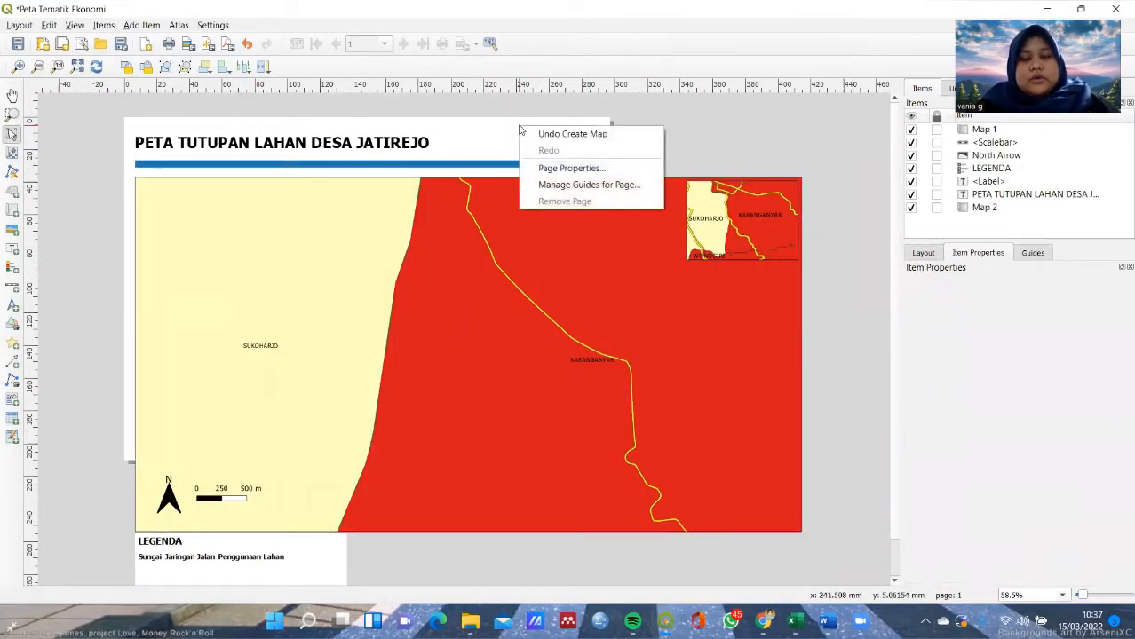
click(569, 168)
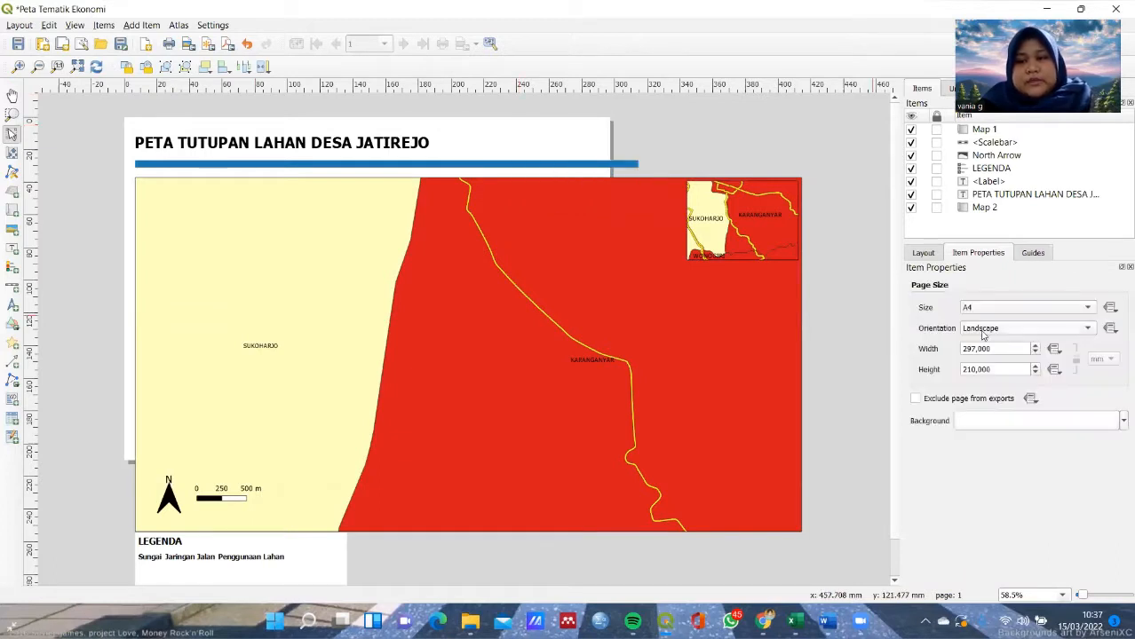
click(988, 312)
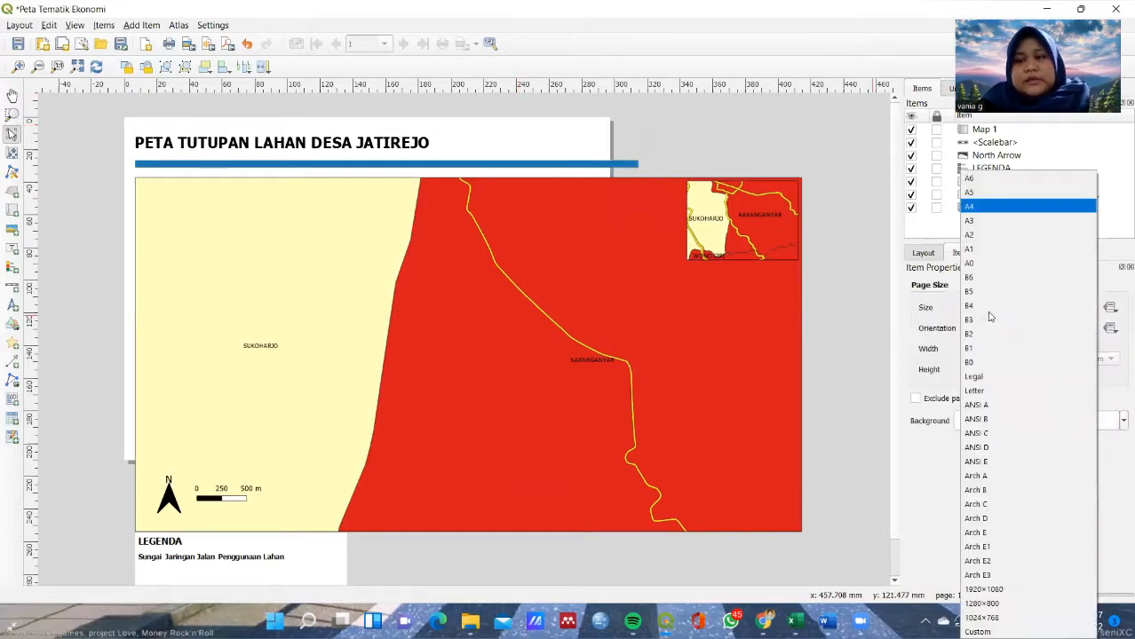
click(982, 221)
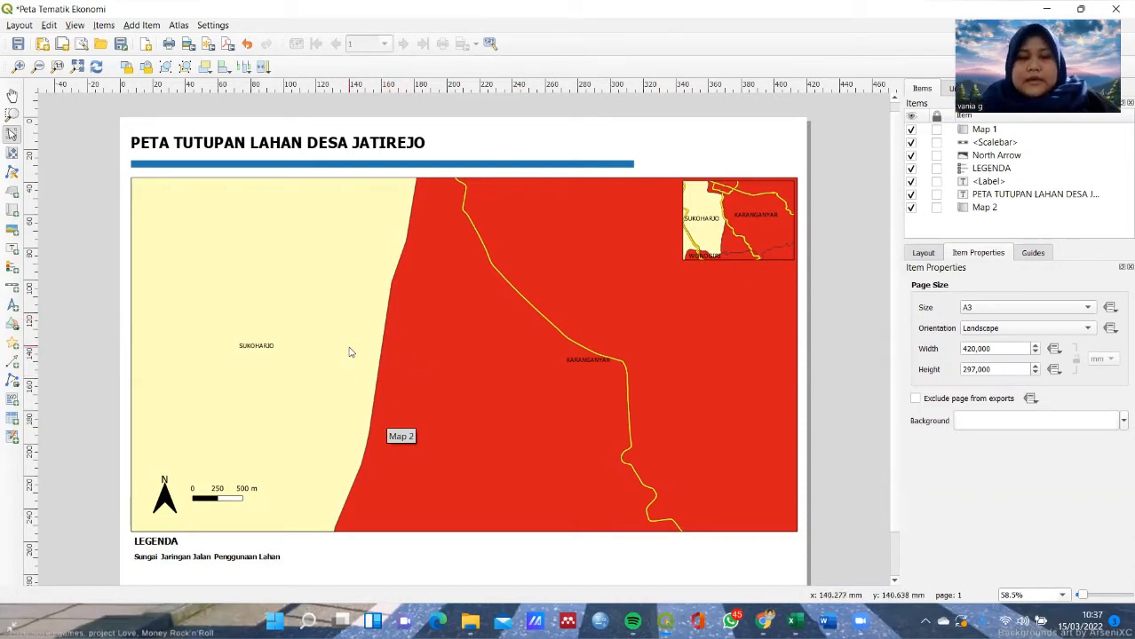
Step: Fit all of Central Java in the main map at scale 1200000 and give the scale bar 50 km segments
click(408, 265)
key(c)
scroll(467, 317, down, 10)
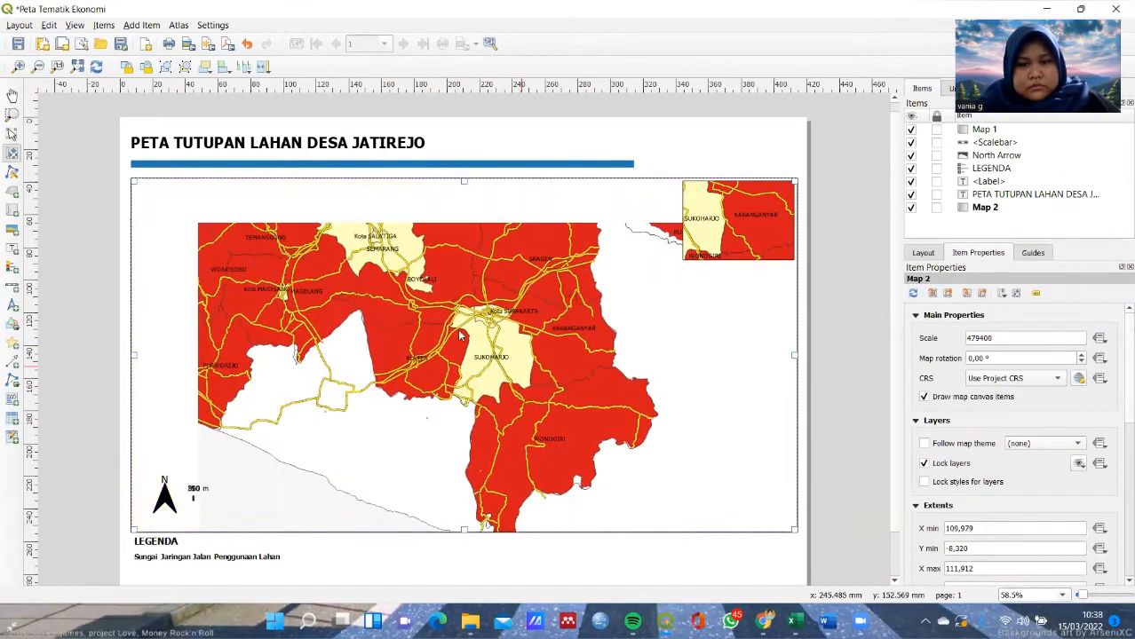
double_click(977, 337)
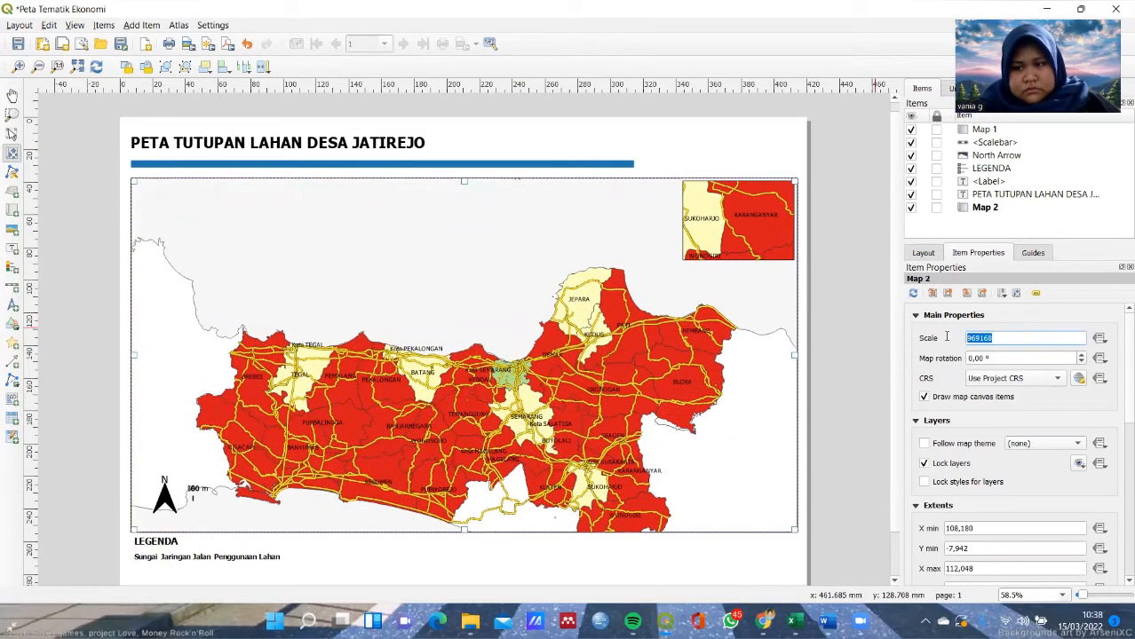
text(1200000)
key(Return)
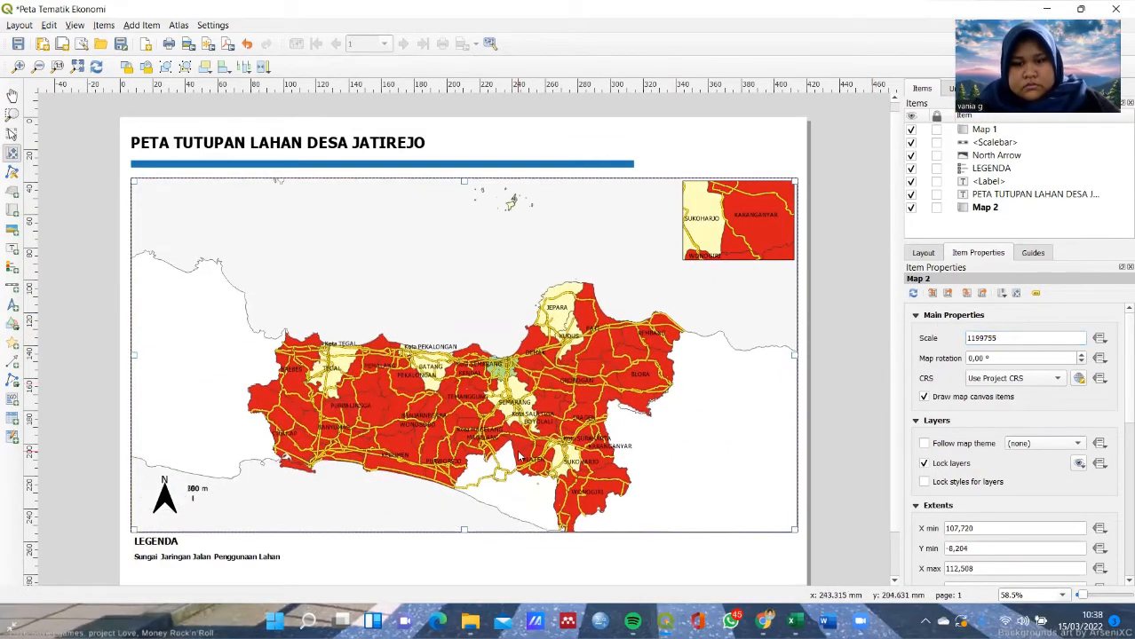
key(v)
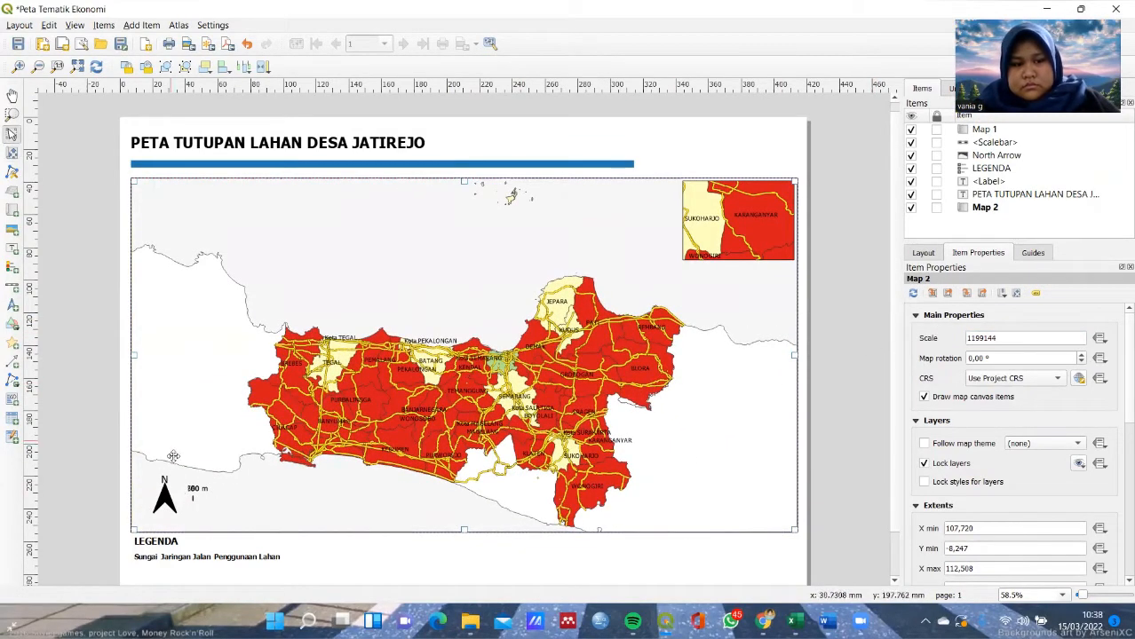
click(192, 495)
Step: Switch to the QGIS project window, hide the SHP Jateng and road layers, show the jateng layer, and return to the layout
click(726, 228)
click(666, 621)
click(617, 548)
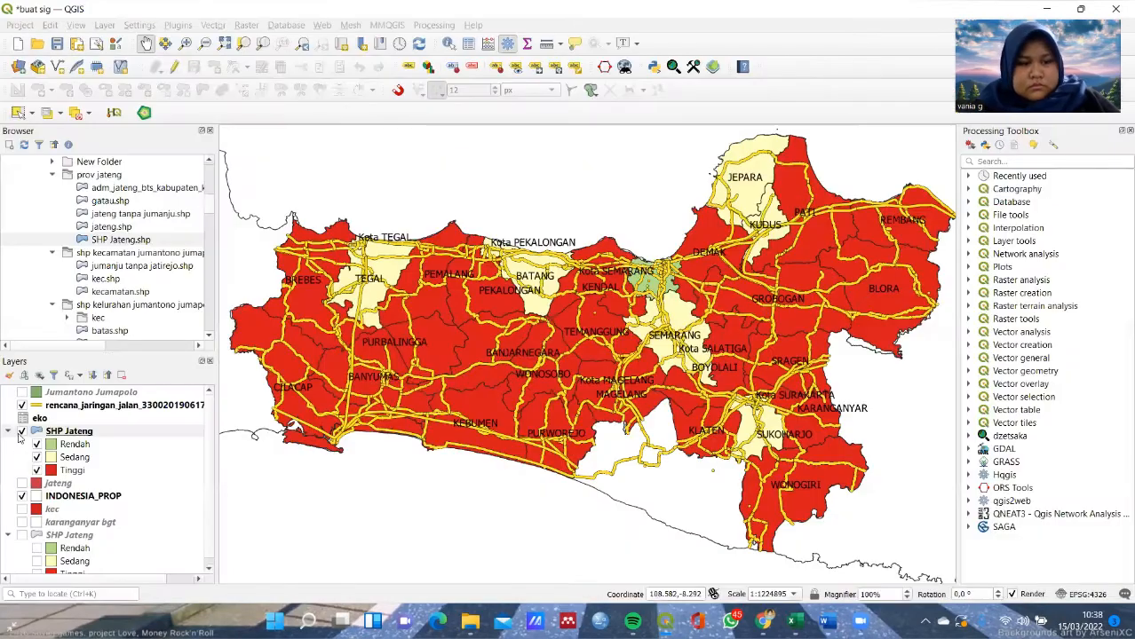
click(22, 431)
click(22, 405)
click(22, 483)
key(alt+Tab)
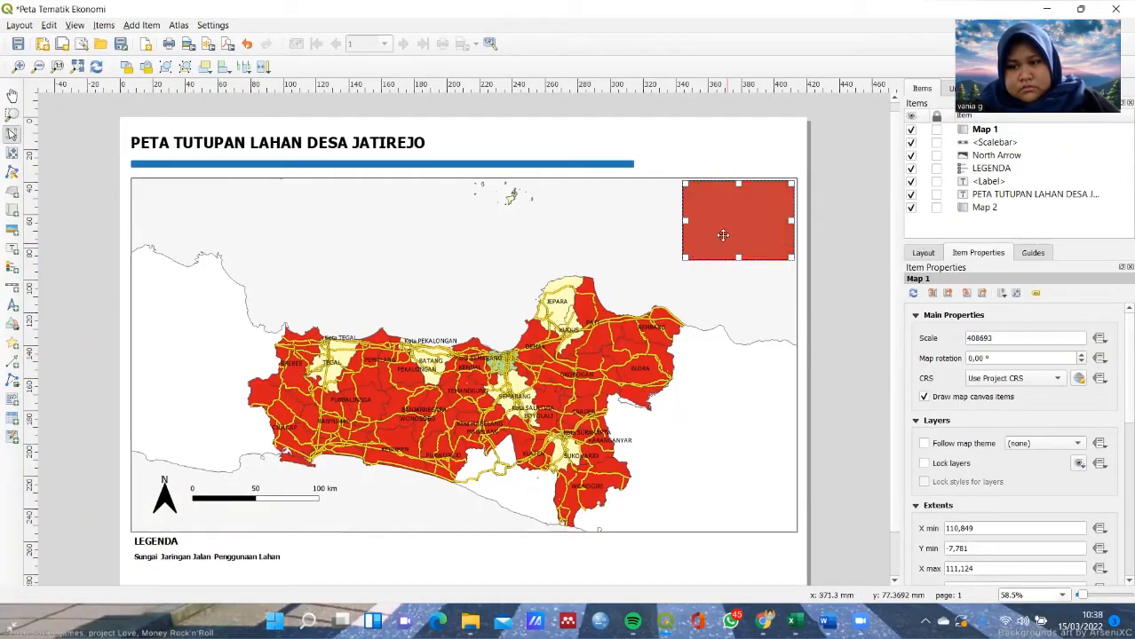
Step: Zoom the inset map out to a scale of about 13111535 and lock its layers
key(c)
scroll(751, 232, down, 2)
click(924, 462)
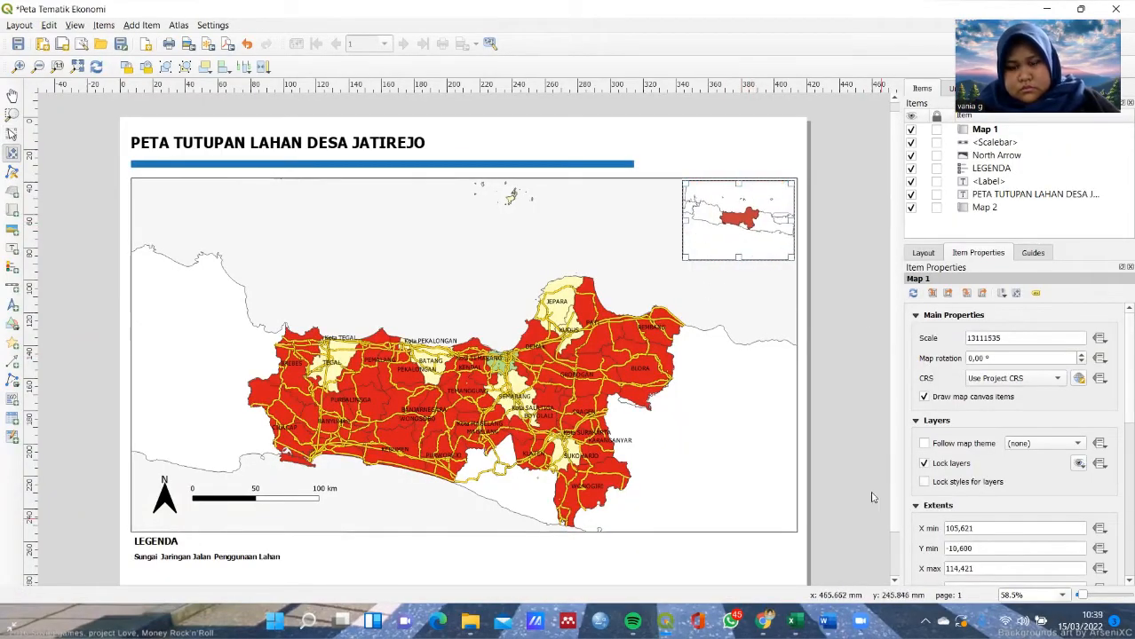
Step: Refresh the legend items from the current project layers
scroll(189, 524, down, 1)
key(v)
click(189, 508)
click(1087, 442)
scroll(1086, 442, down, 1)
Step: Rename the rencana_jaringan_jalan legend entry as Jalan Kolektor
click(1021, 413)
click(1002, 563)
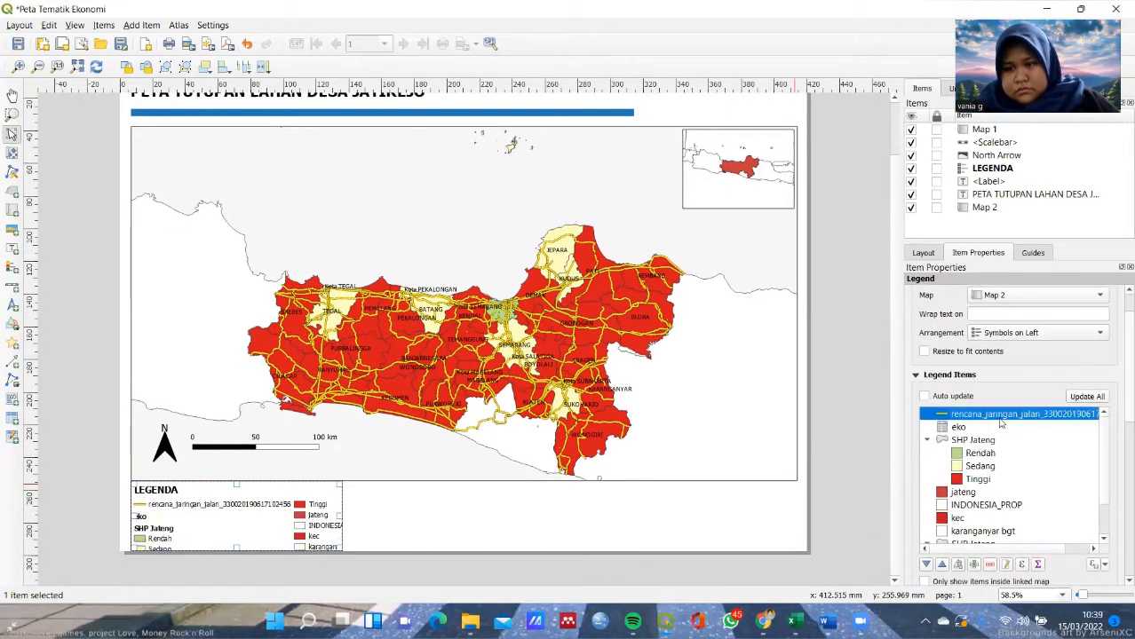
double_click(997, 419)
text(Ja)
drag(1075, 321, 897, 318)
text(lan Kolektor)
click(914, 279)
Step: Remove the eko entry from the legend and rename the first SHP Jateng group as Keterangan
click(973, 425)
click(1001, 564)
double_click(977, 426)
text(Keterangan)
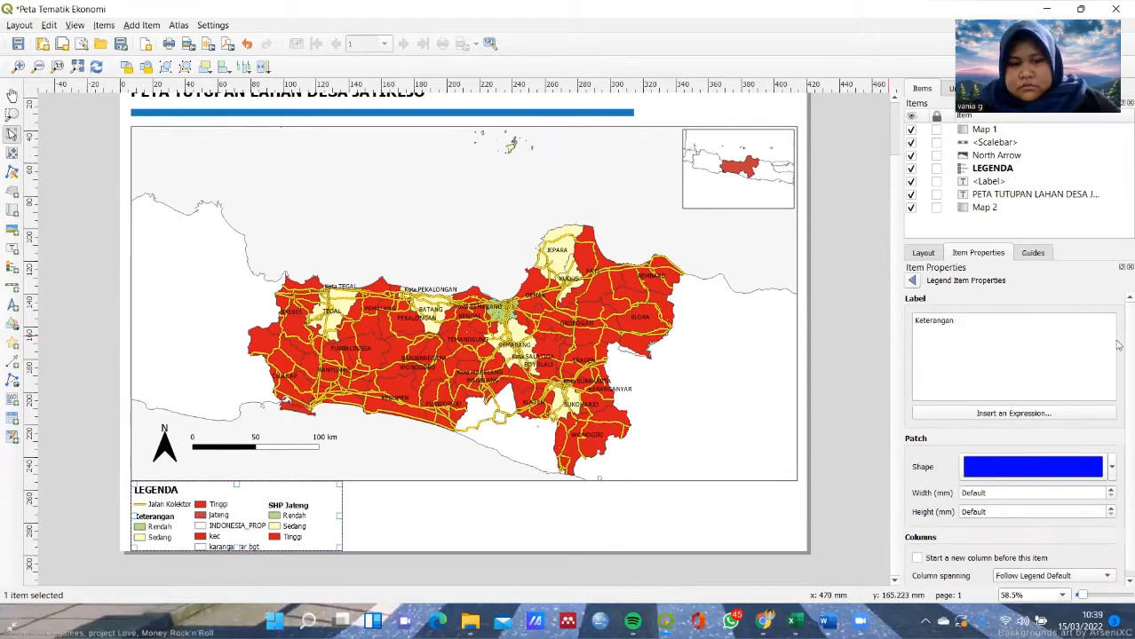
Step: Remove all legend entries below the Keterangan group, from jateng through the duplicate SHP Jateng group
click(911, 280)
click(974, 480)
click(989, 564)
click(989, 564)
click(968, 480)
click(989, 564)
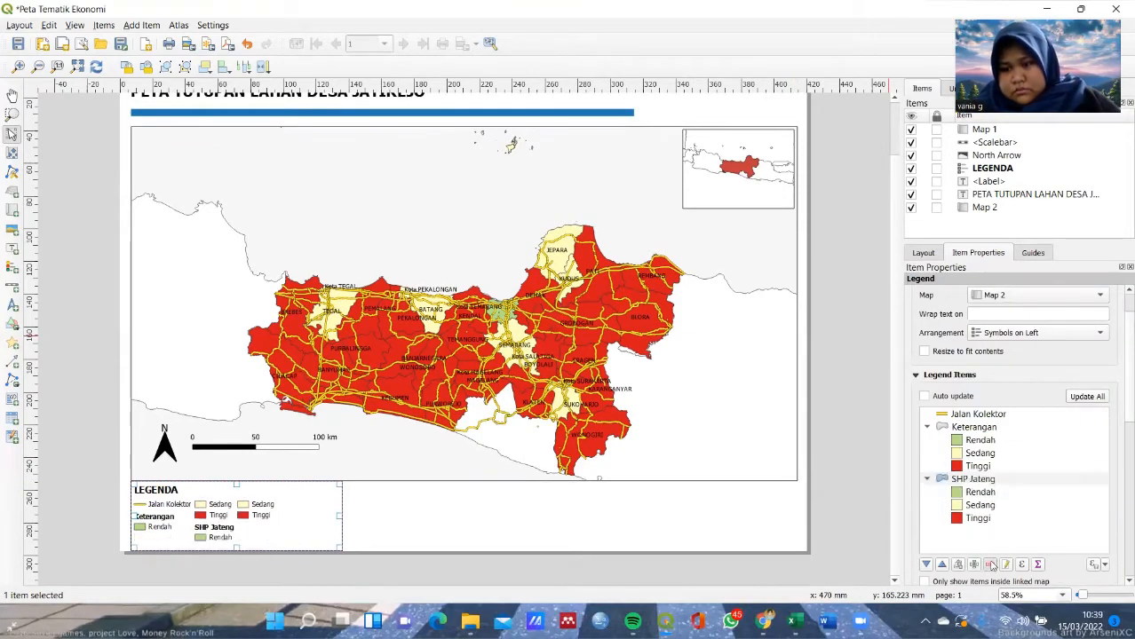
click(990, 564)
Step: Arrange the legend in two columns, with Jalan Kolektor in one and the whole Keterangan group in the other
scroll(1117, 453, down, 4)
click(917, 441)
click(980, 468)
click(924, 500)
scroll(882, 513, up, 2)
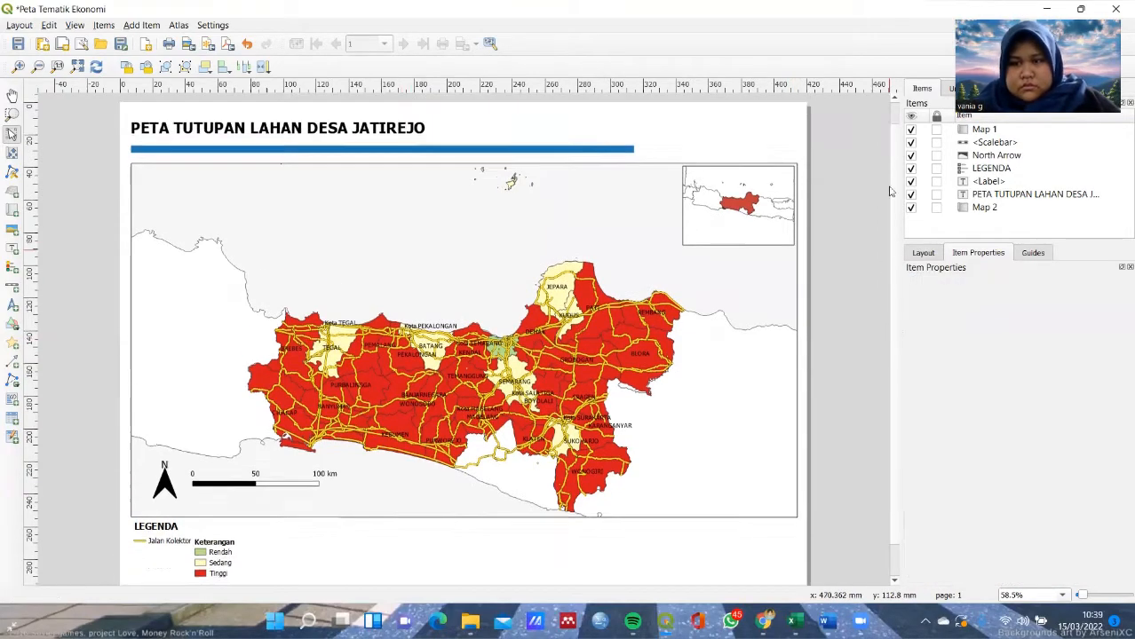
Step: Replace the title text with "PETA PERSENTASE PENDUDUK MISKIN PROVINSI JAWA TENGAH" and widen its frame to the end of the blue bar
click(222, 153)
triple_click(947, 321)
text(PETA PERSENTASE PENDUDUK MISKIN PROVINSI JAWA TENGAN)
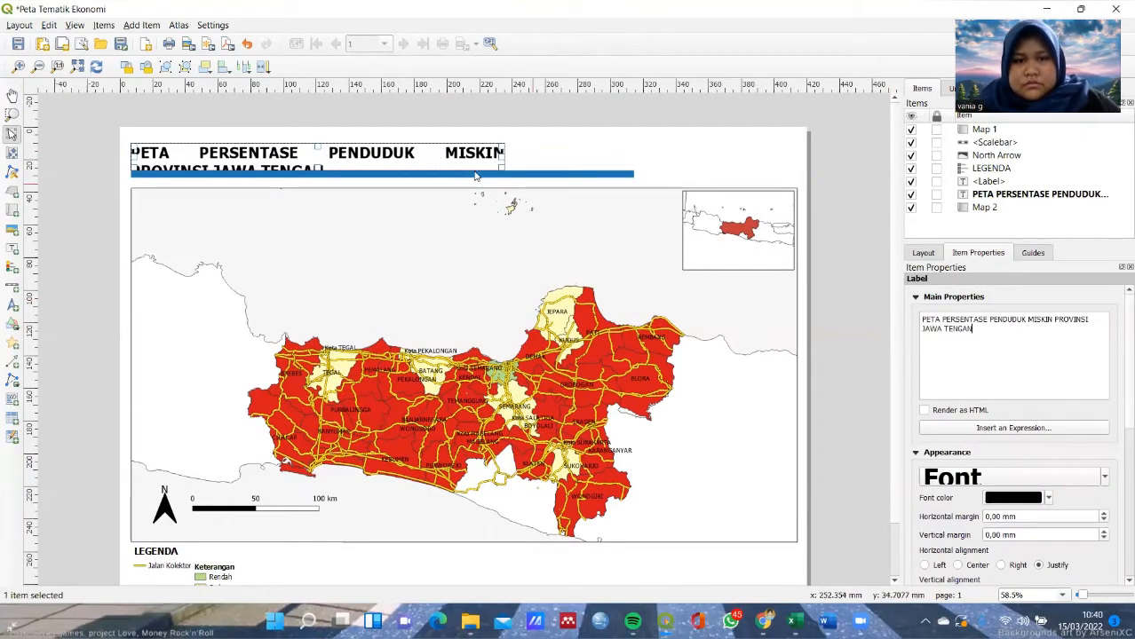
drag(505, 168, 633, 167)
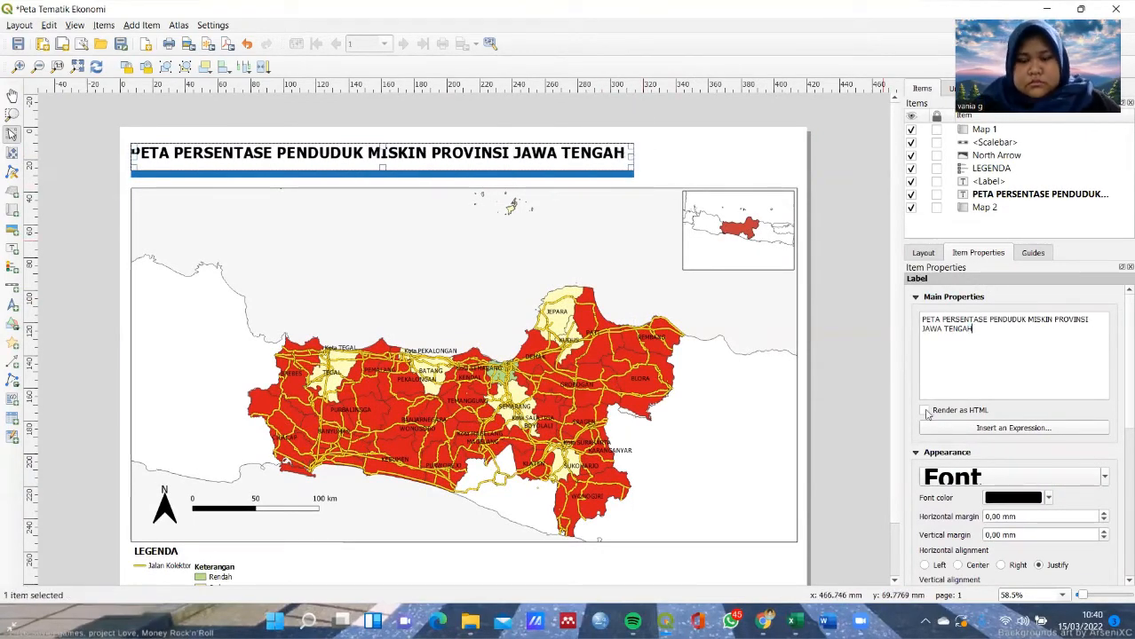
Step: Replace the word PERSENTASE in the map title with SEBARAN
drag(941, 321, 984, 321)
text(SEBARAN)
click(889, 272)
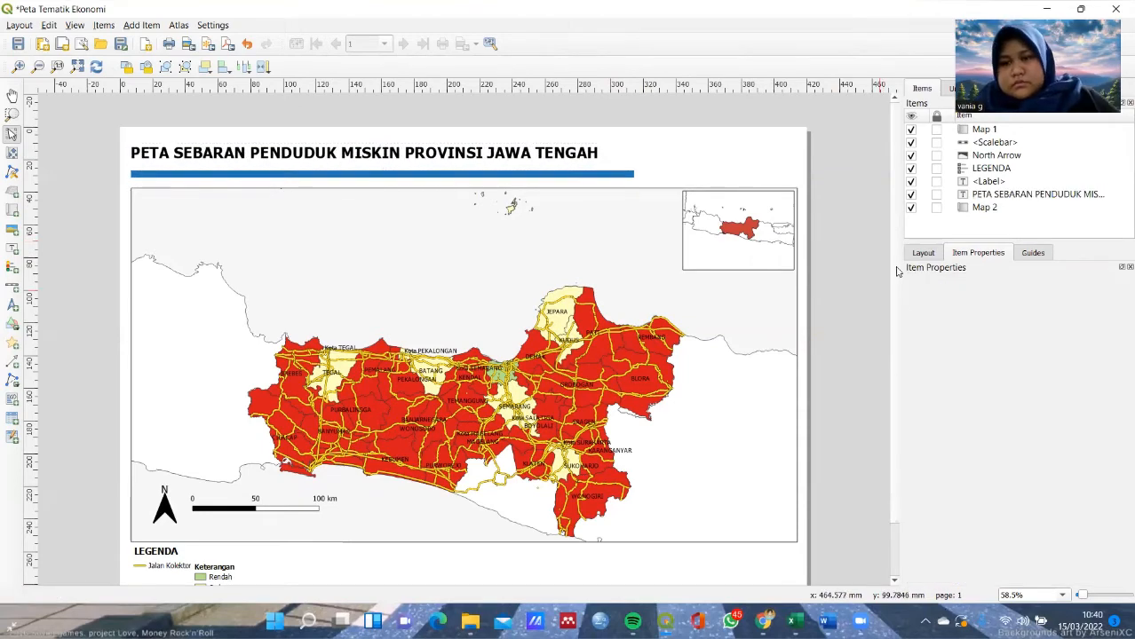
Step: Export the layout as a PNG image named Peta Tematik Ekonomi in the sig folder
scroll(891, 382, down, 2)
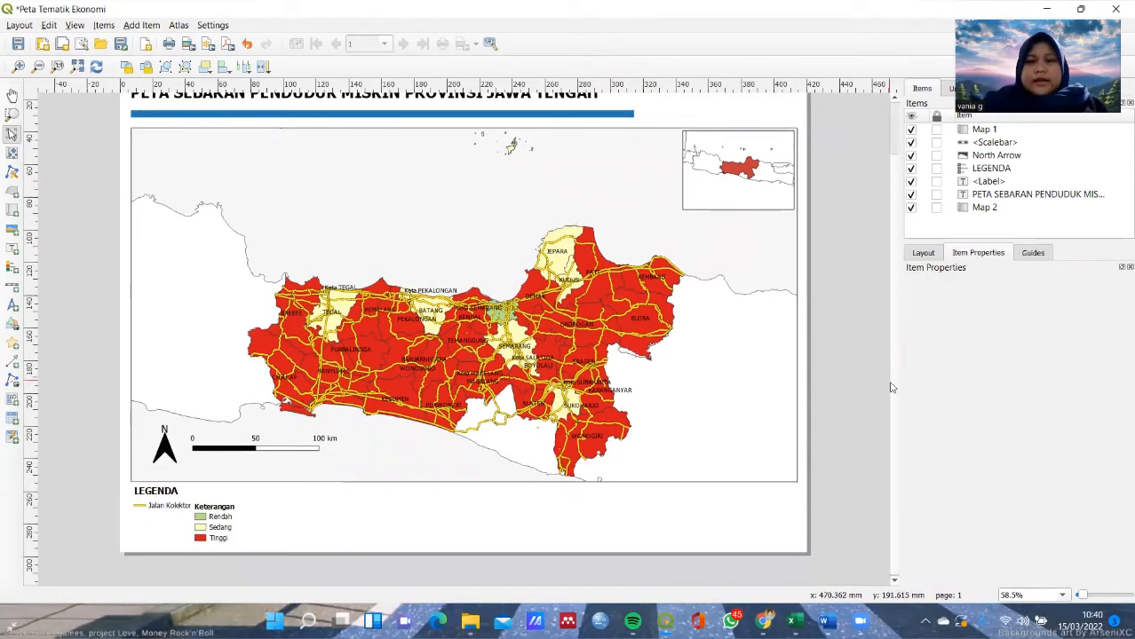
scroll(895, 374, up, 2)
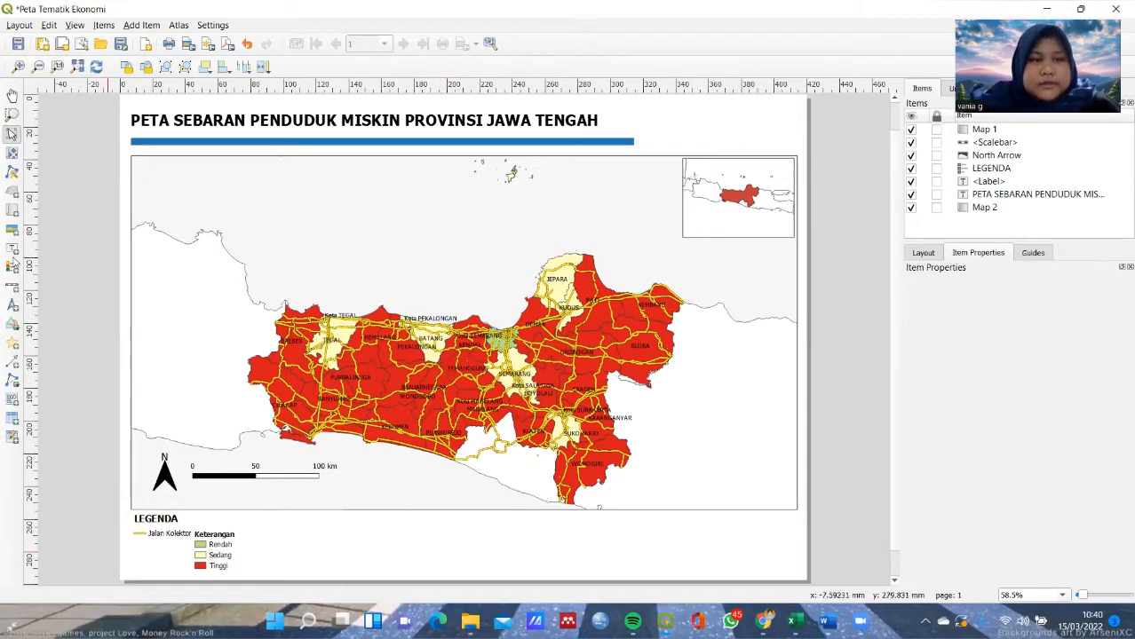
click(20, 25)
click(90, 228)
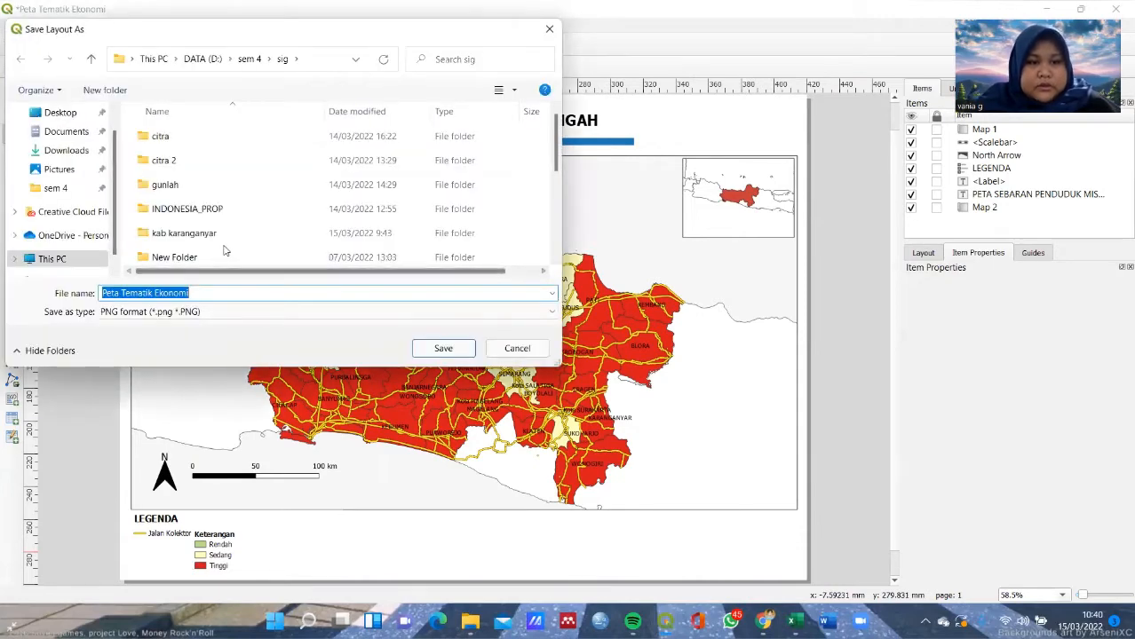
scroll(225, 250, down, 5)
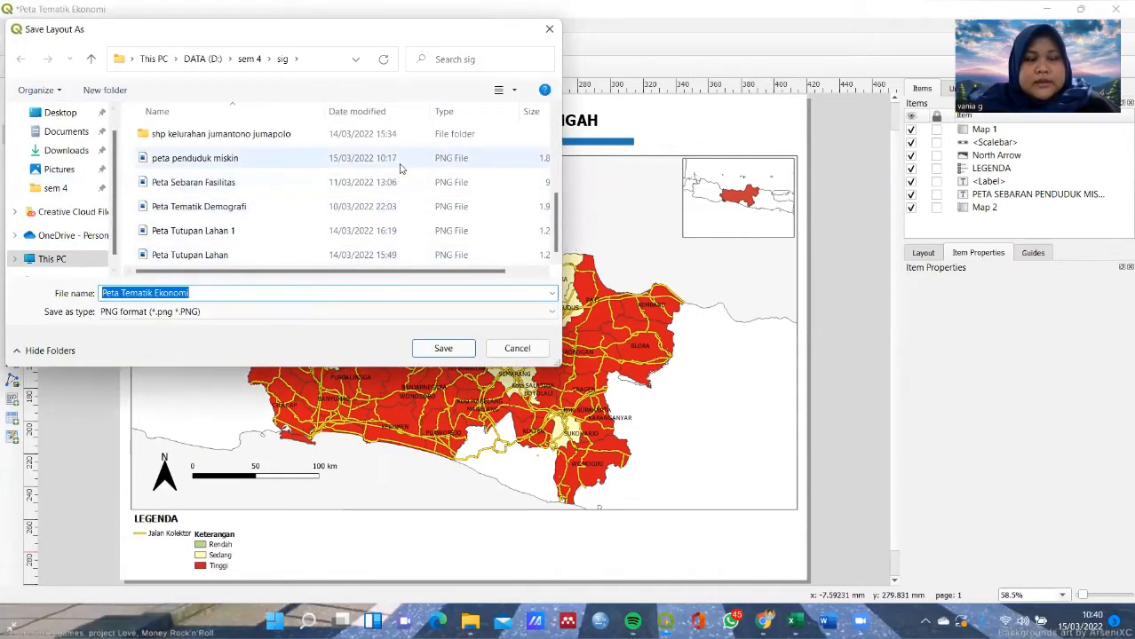
click(93, 187)
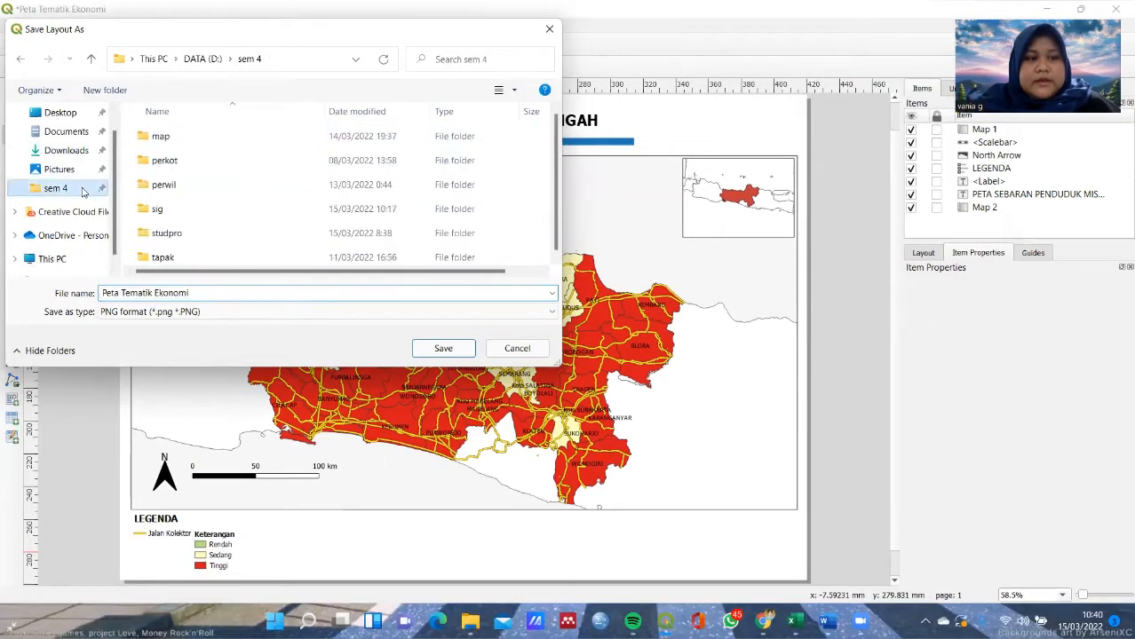
double_click(185, 207)
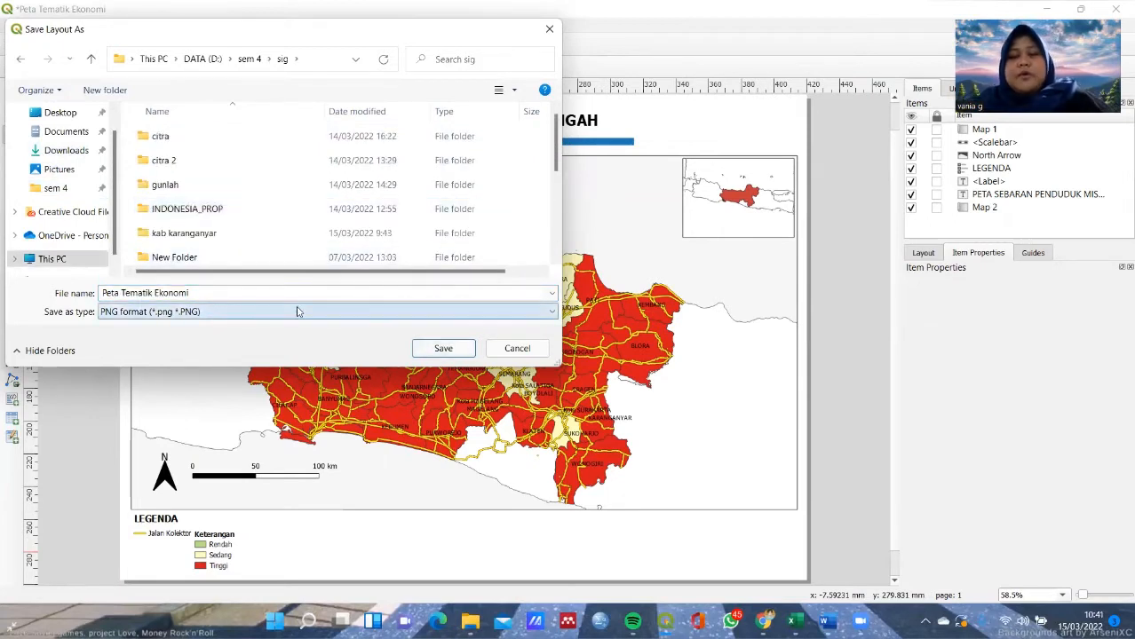
click(427, 349)
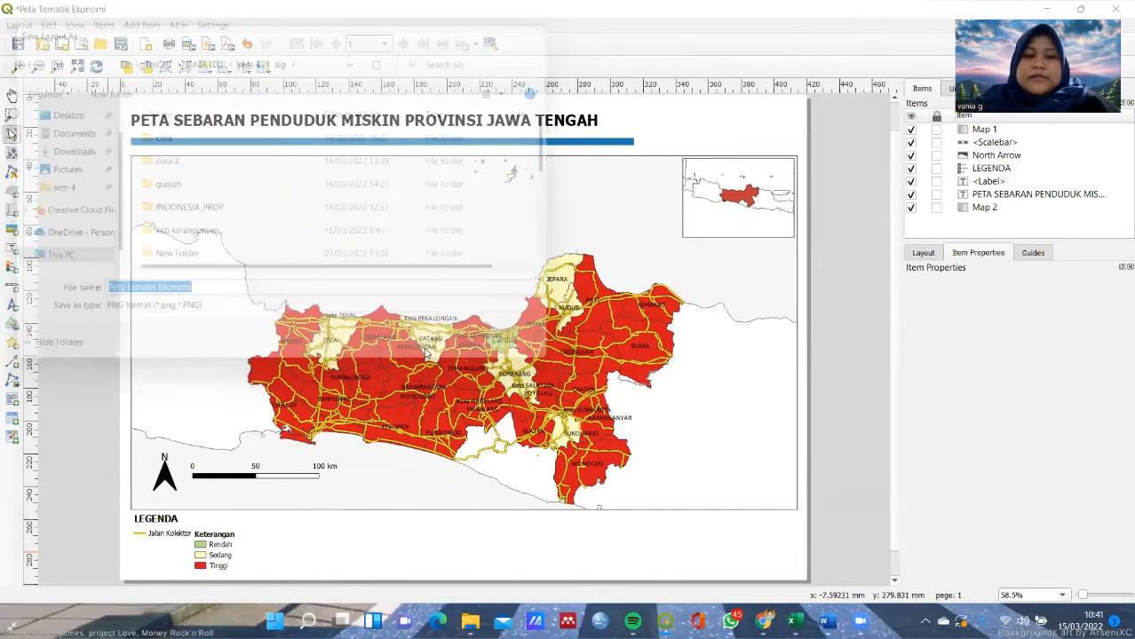
click(596, 447)
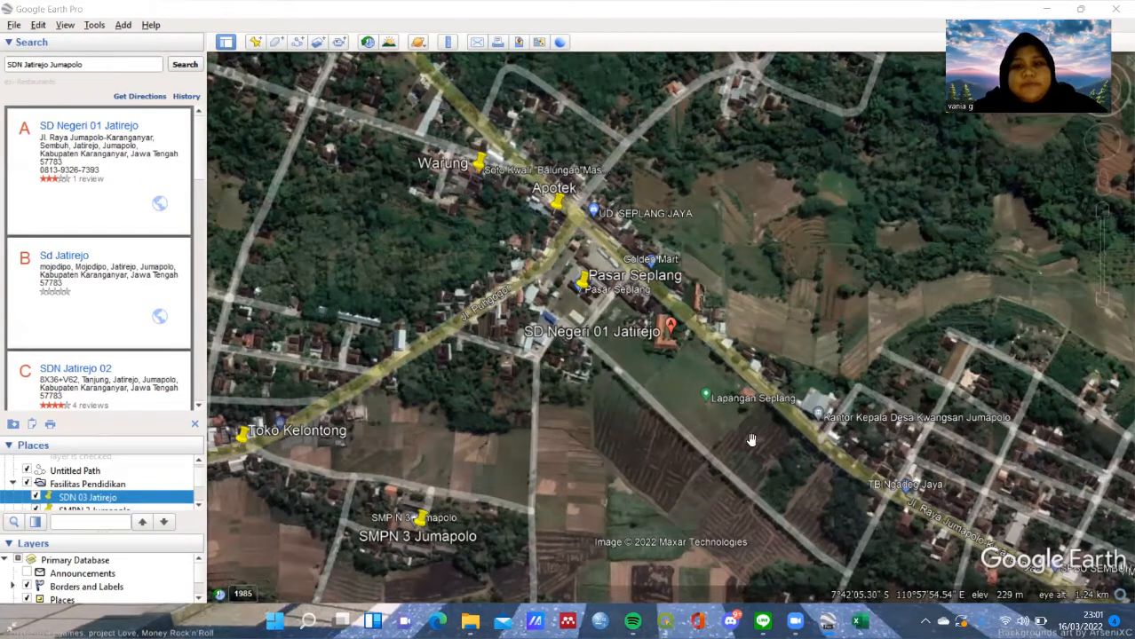
Step: In Google Earth Pro, add a placemark named "SDN 01 Jatirejo" at the SD Negeri 01 Jatirejo school
click(255, 43)
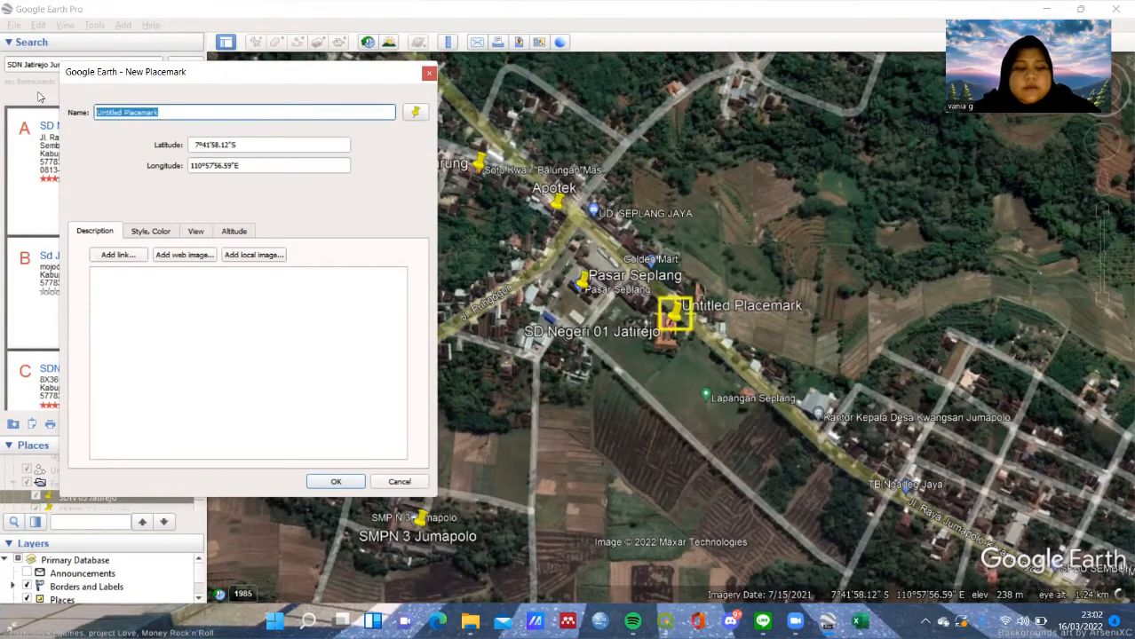
text(SDN 01 Ja)
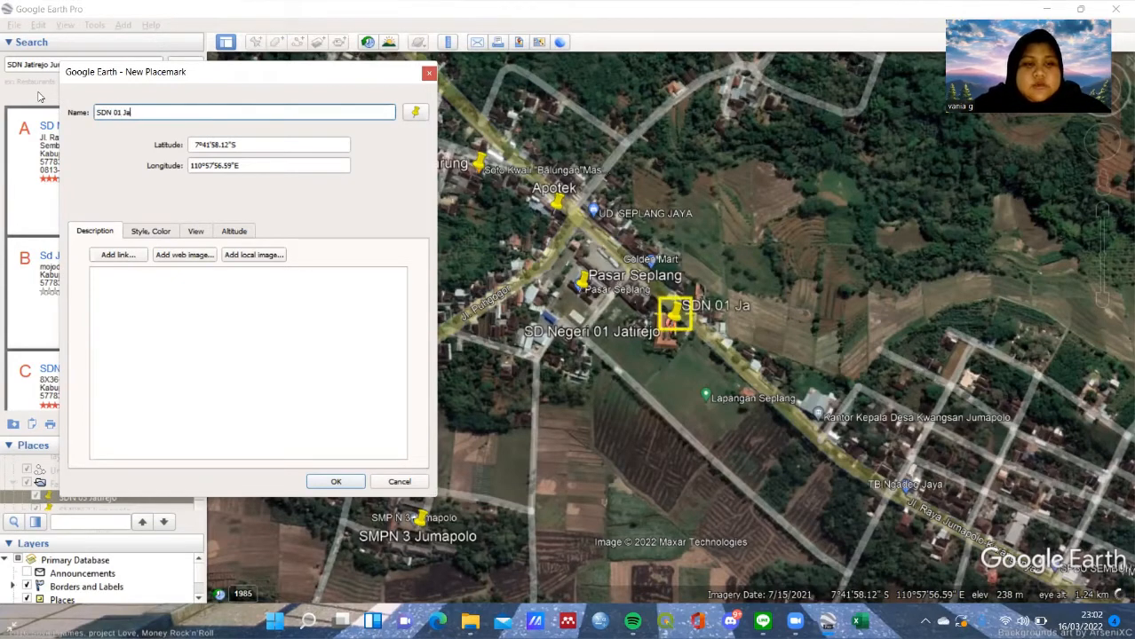
text(tirejo)
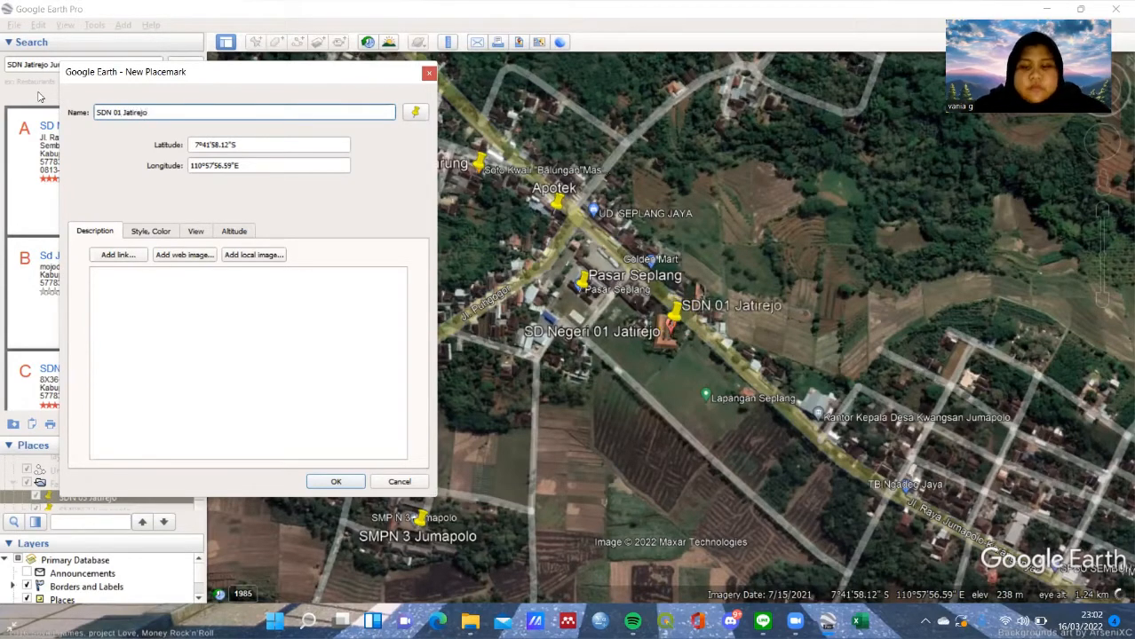
key(Return)
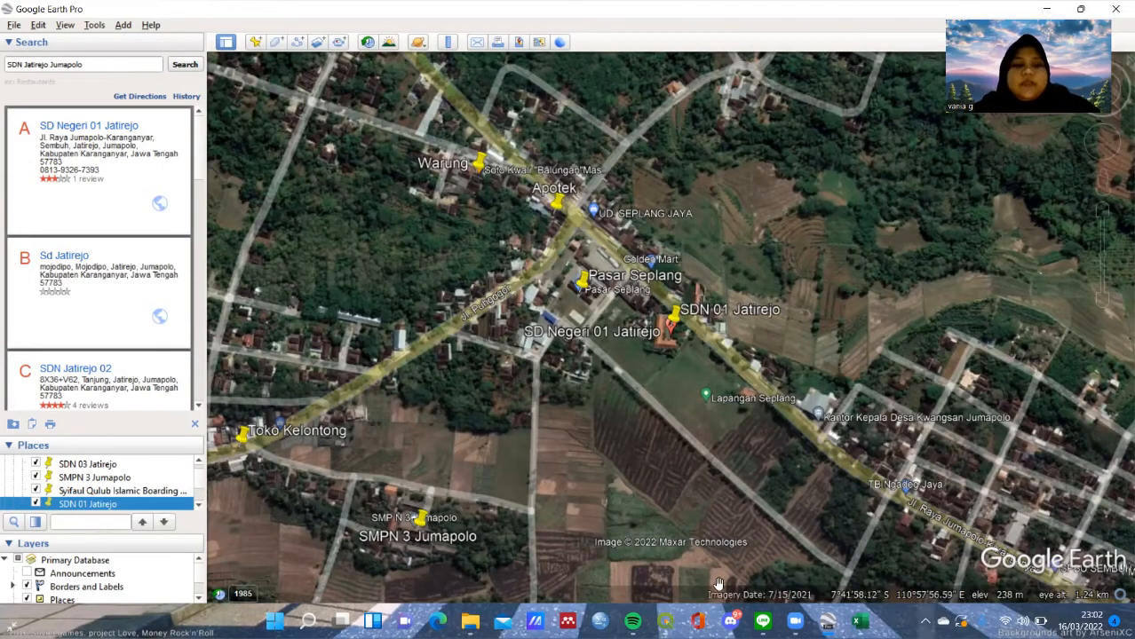
Step: Save the Fasilitas Pendidikan folder as a KMZ file named "fas pend" in the sig folder
scroll(113, 505, up, 1)
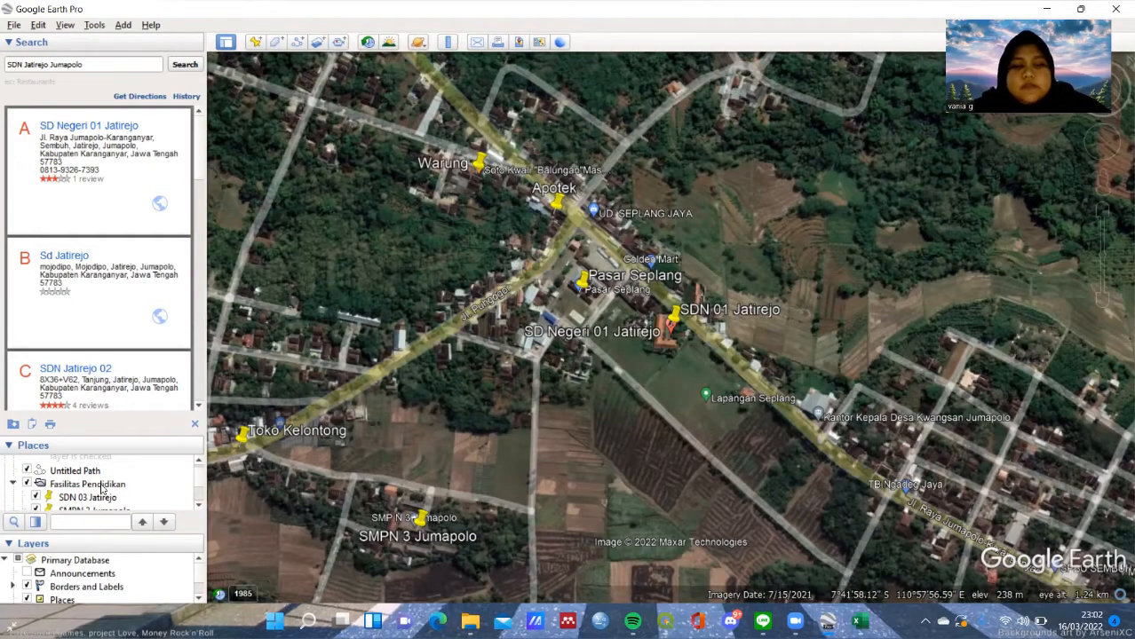
click(102, 486)
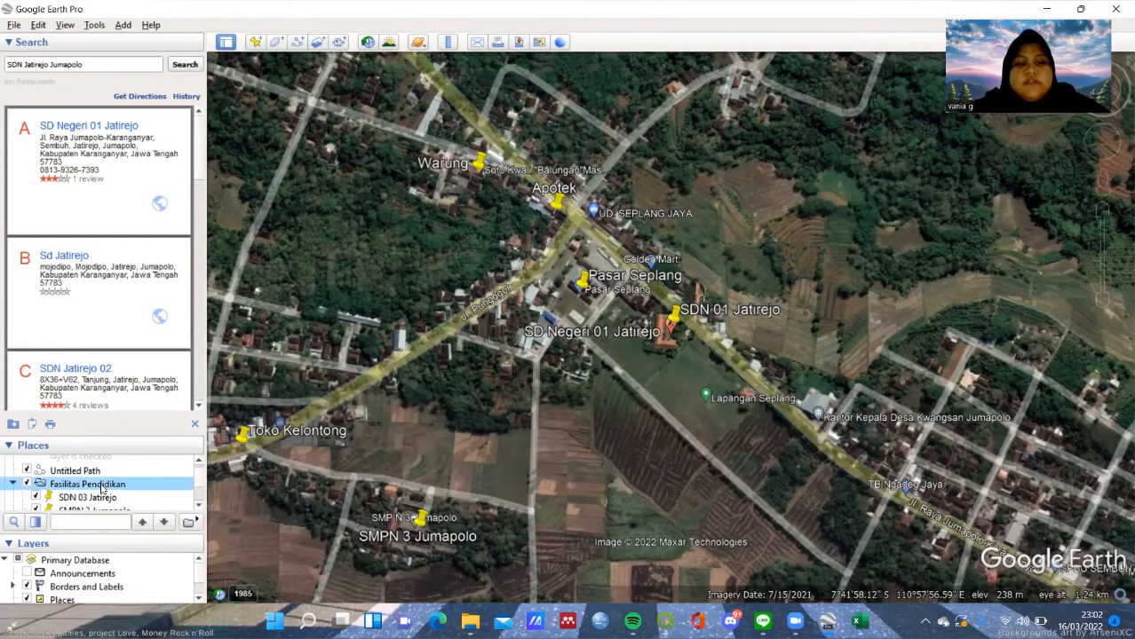
right_click(102, 488)
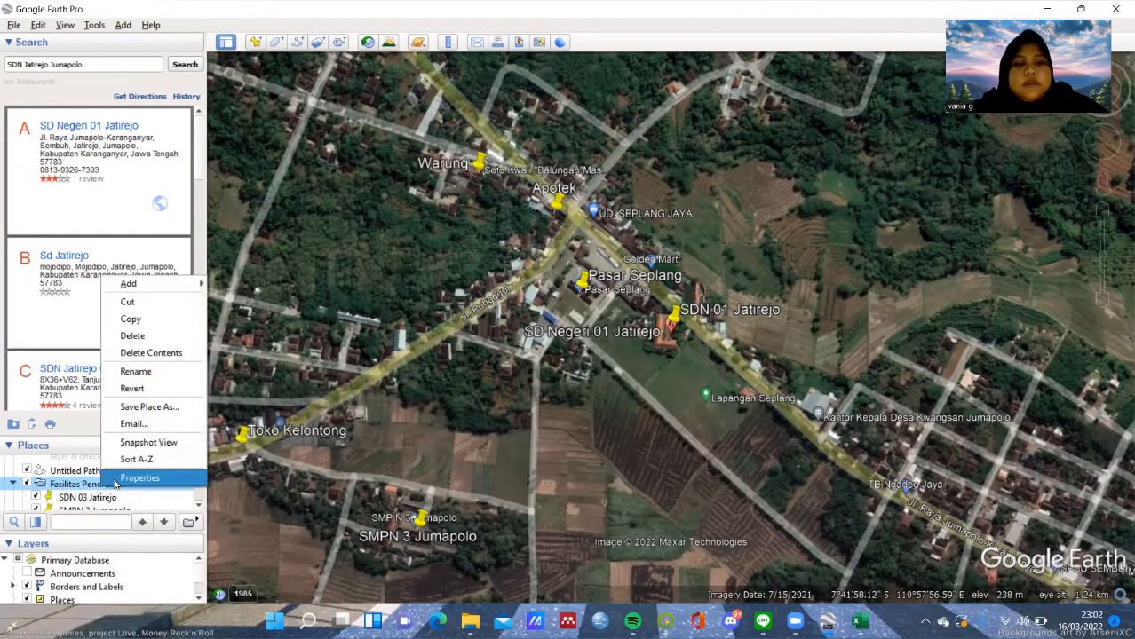
click(143, 407)
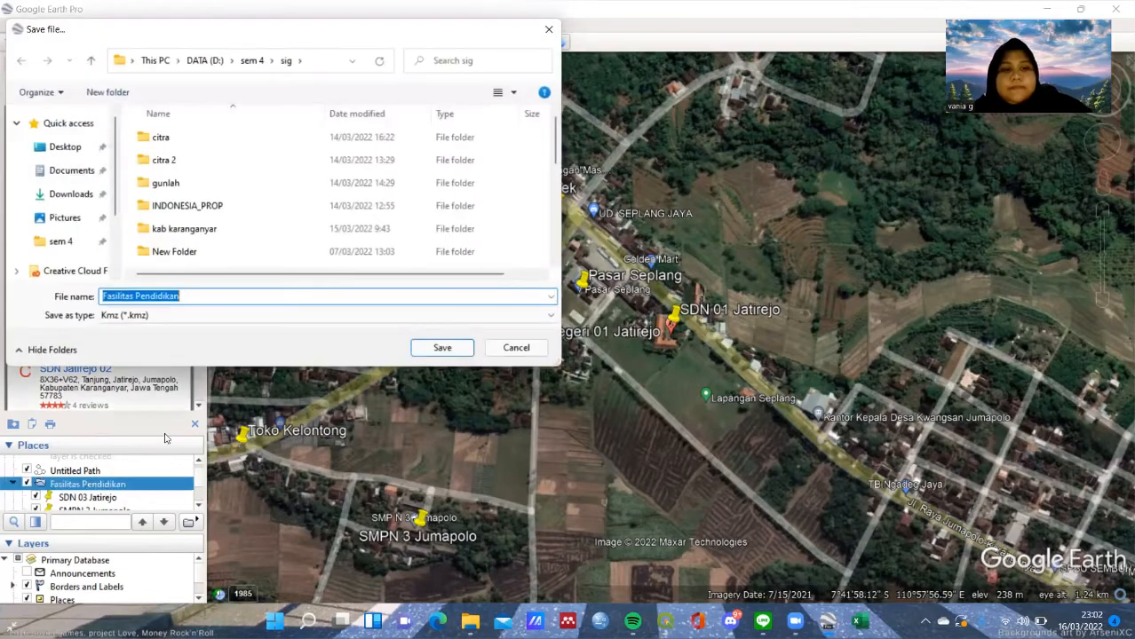
text(fas pend)
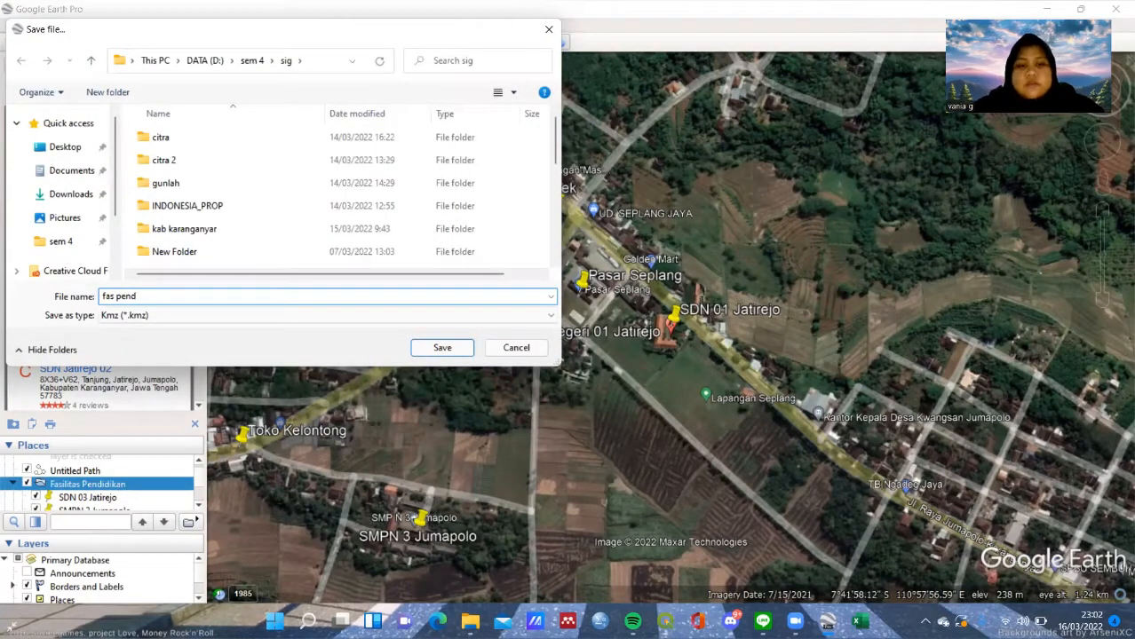
key(Return)
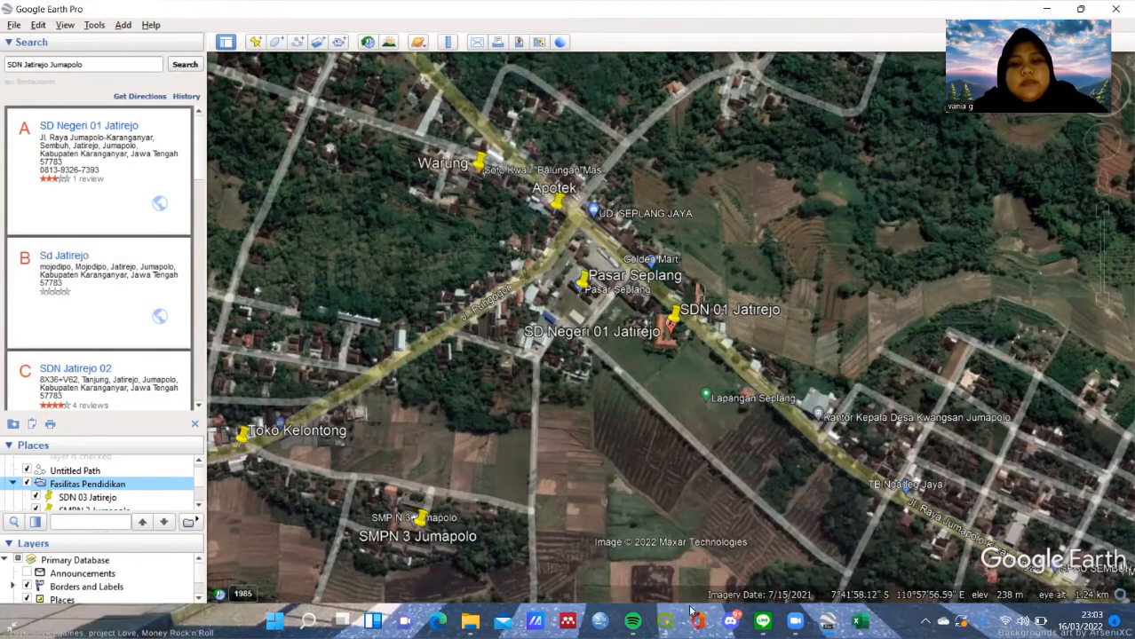
Step: Switch to QGIS and export the Fasilitas Peribadatan layer as an ESRI Shapefile named "fas ibadat" in the sig folder
mouse_move(665, 622)
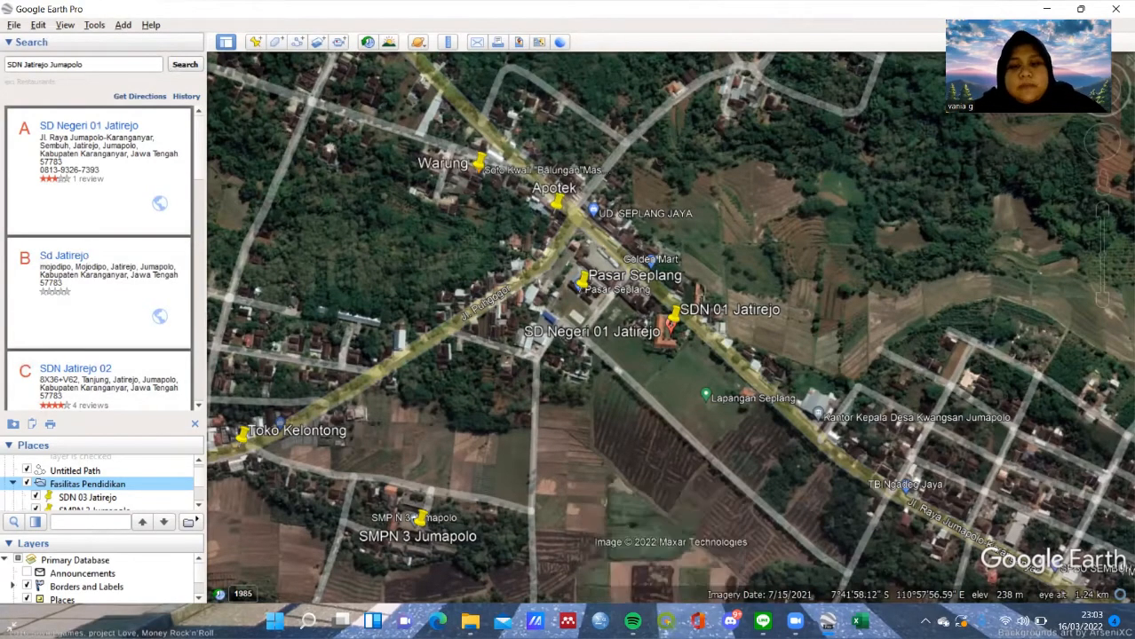
click(665, 621)
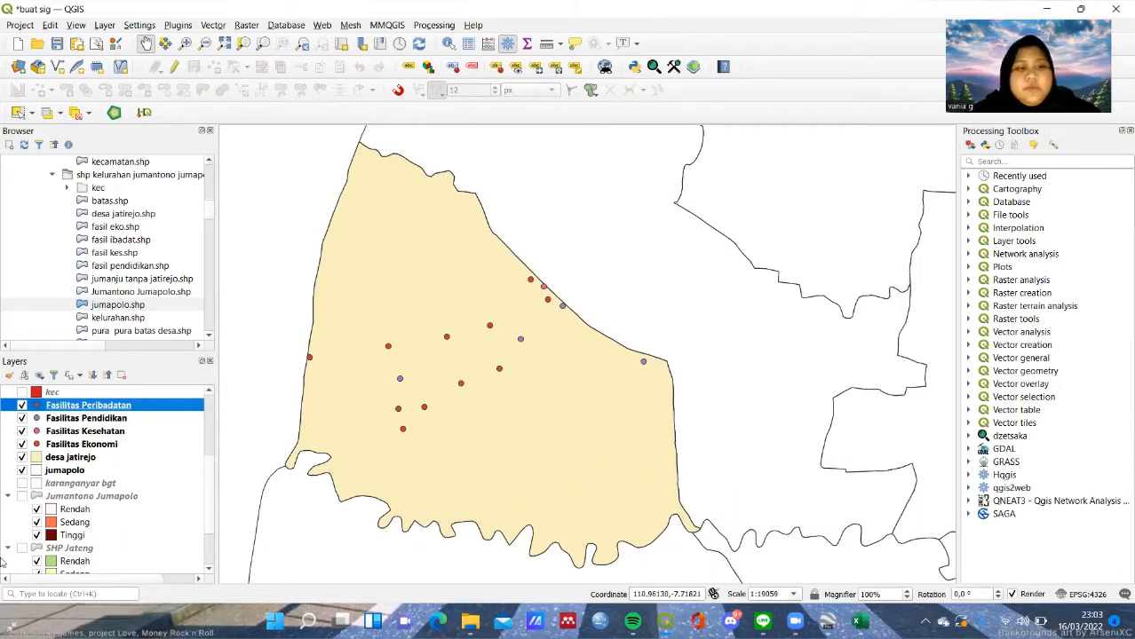
right_click(127, 409)
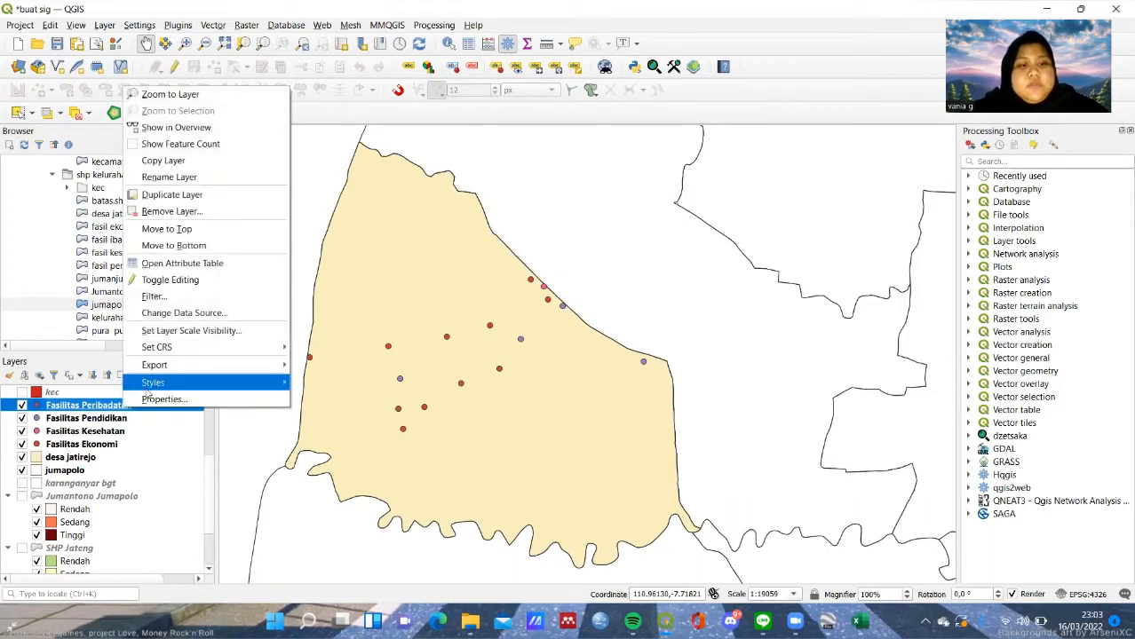
mouse_move(163, 367)
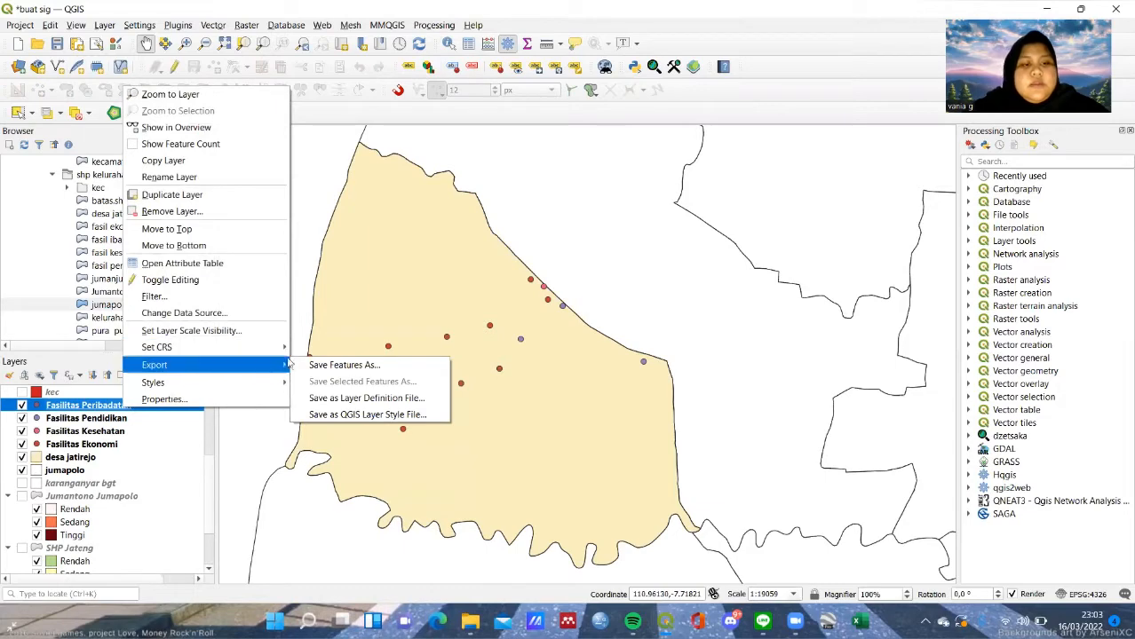
click(322, 366)
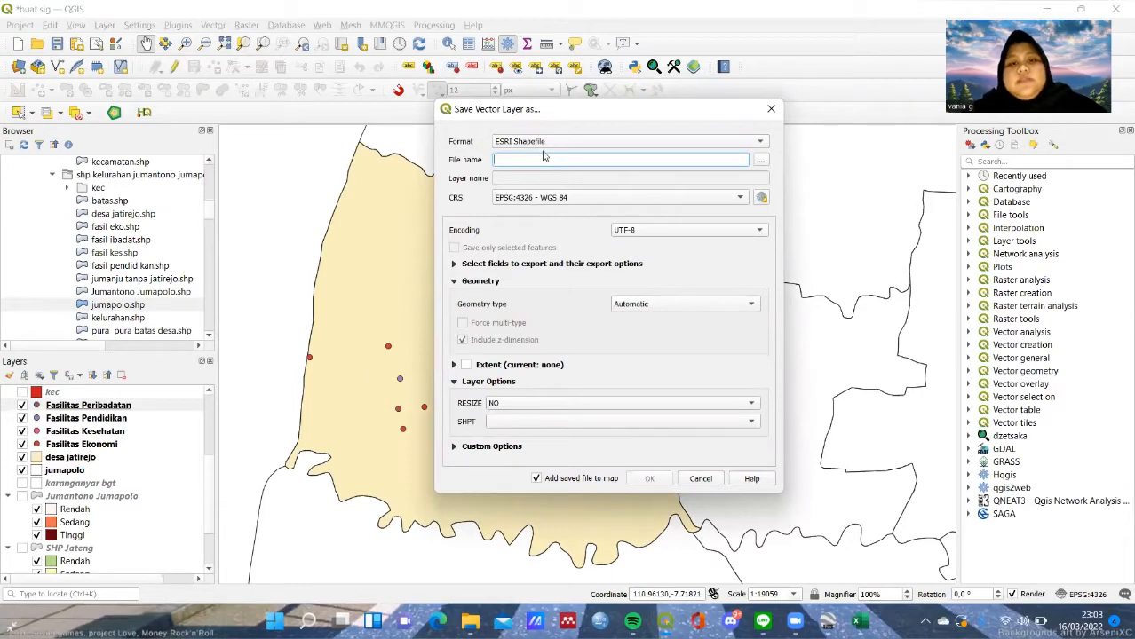
click(762, 160)
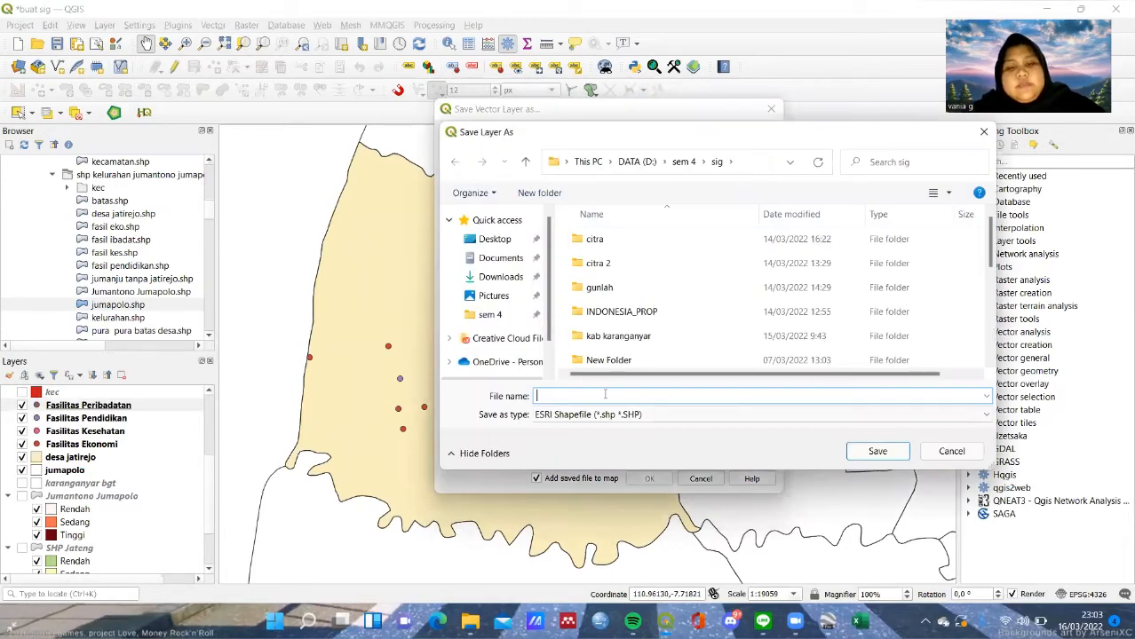
text(ib)
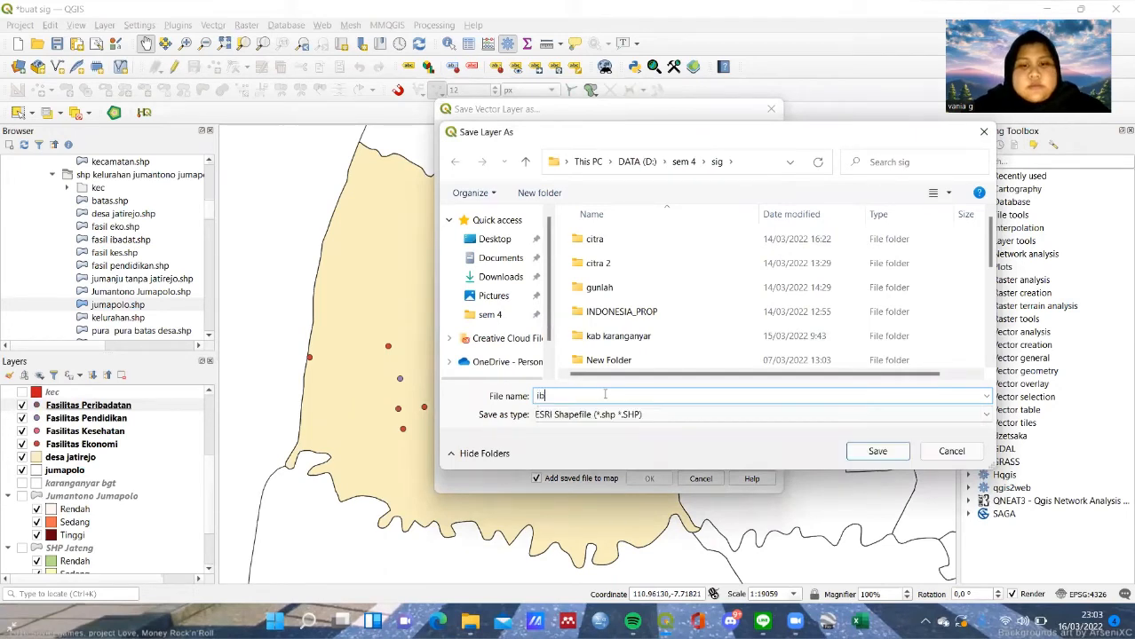
key(BackSpace)
key(BackSpace)
text(fas ibadat)
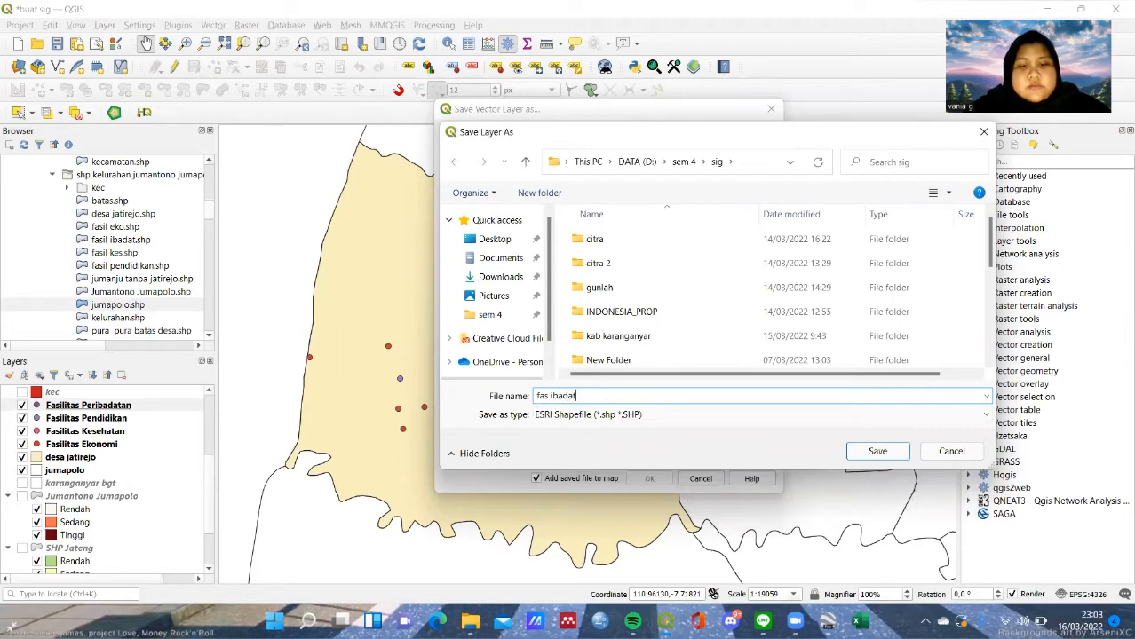
click(878, 451)
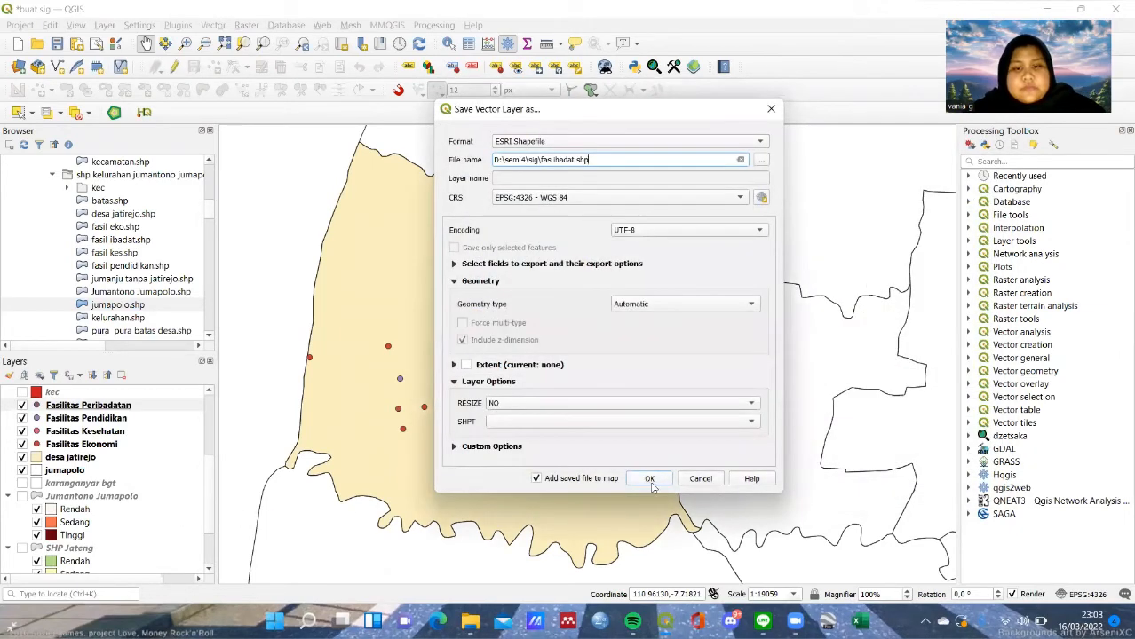
click(657, 480)
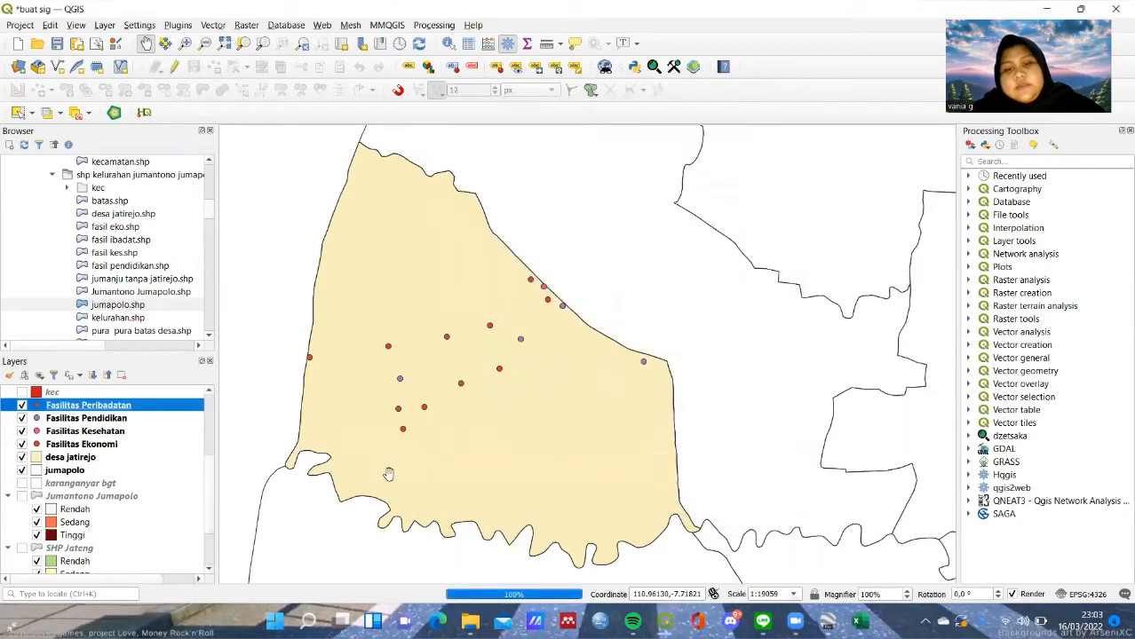
Step: Export the Fasilitas Pendidikan layer as an ESRI Shapefile named "fas pendi" in the sig folder
right_click(108, 434)
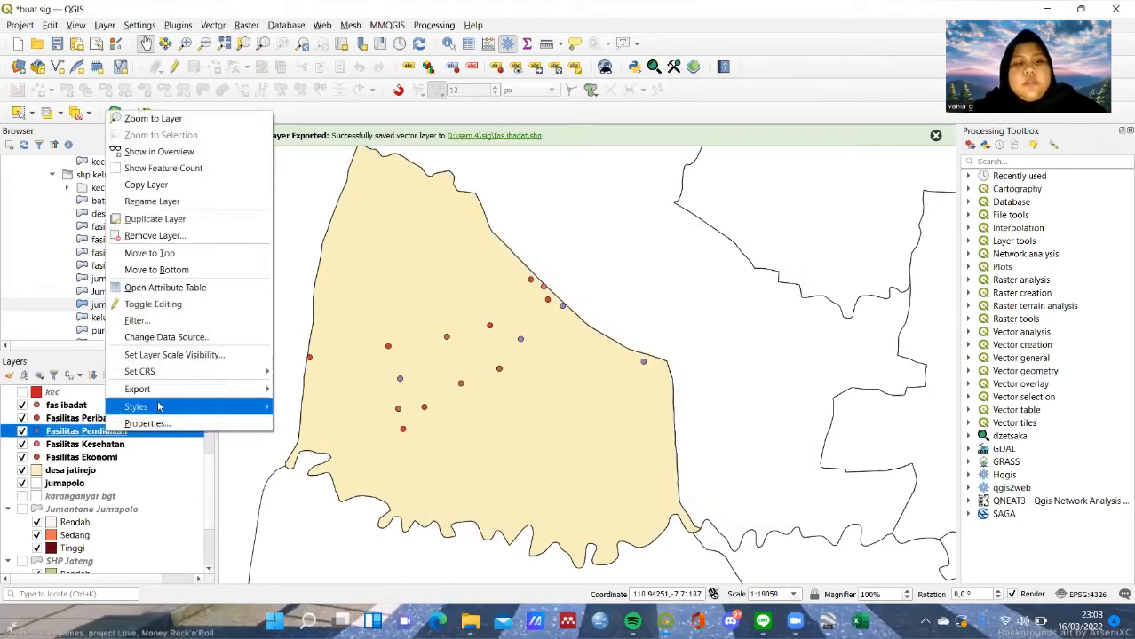
mouse_move(169, 389)
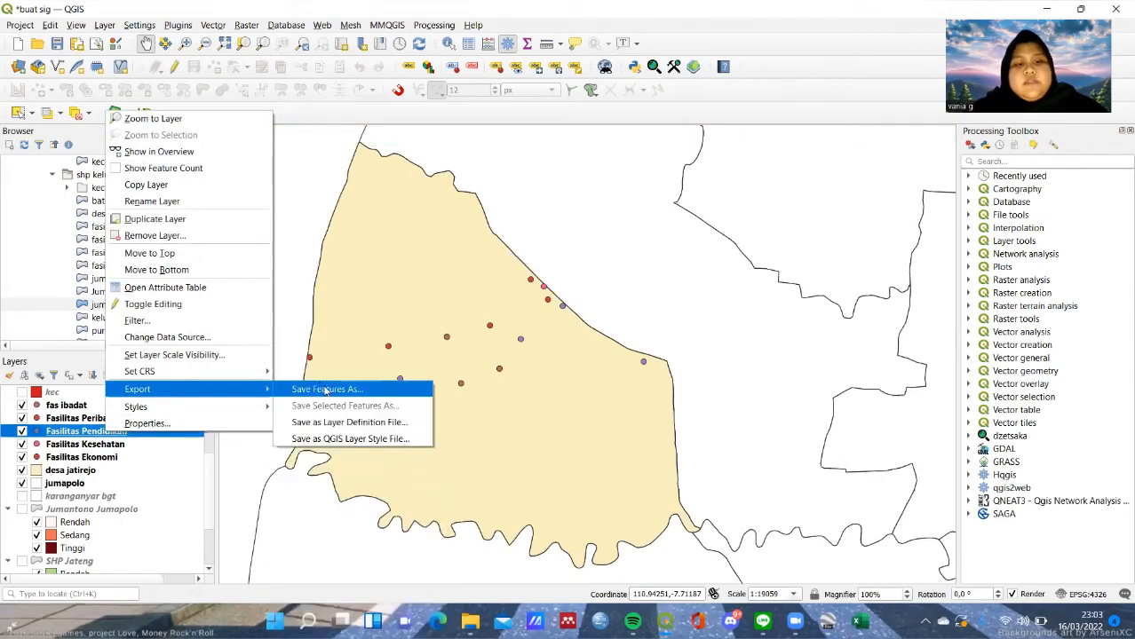
click(326, 391)
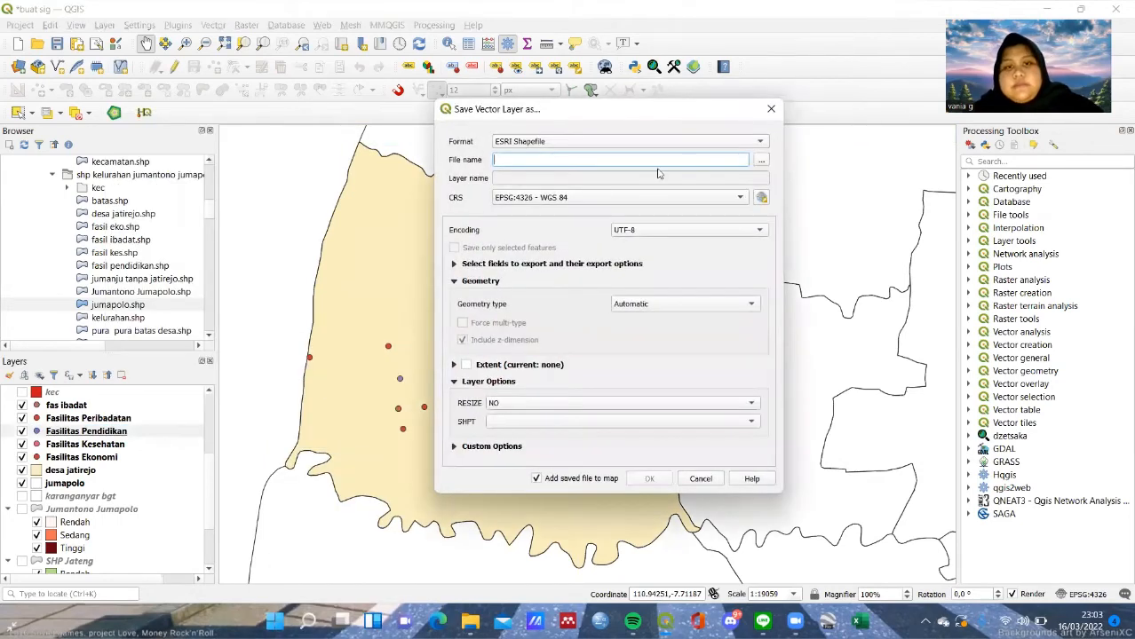
click(761, 160)
text(fas pendi)
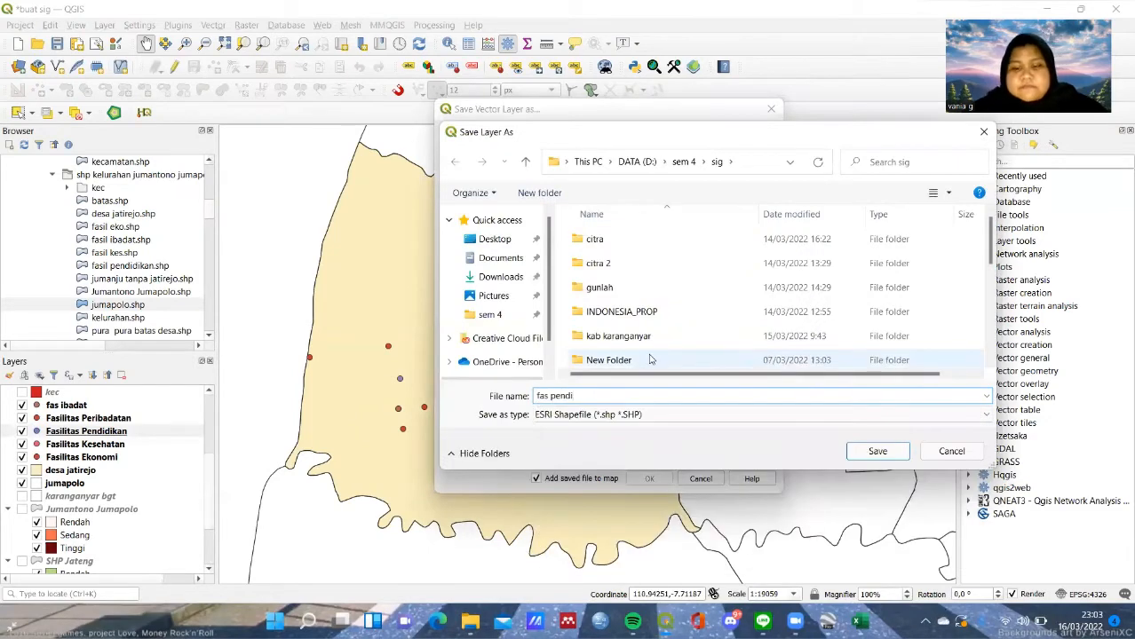
key(Return)
click(649, 478)
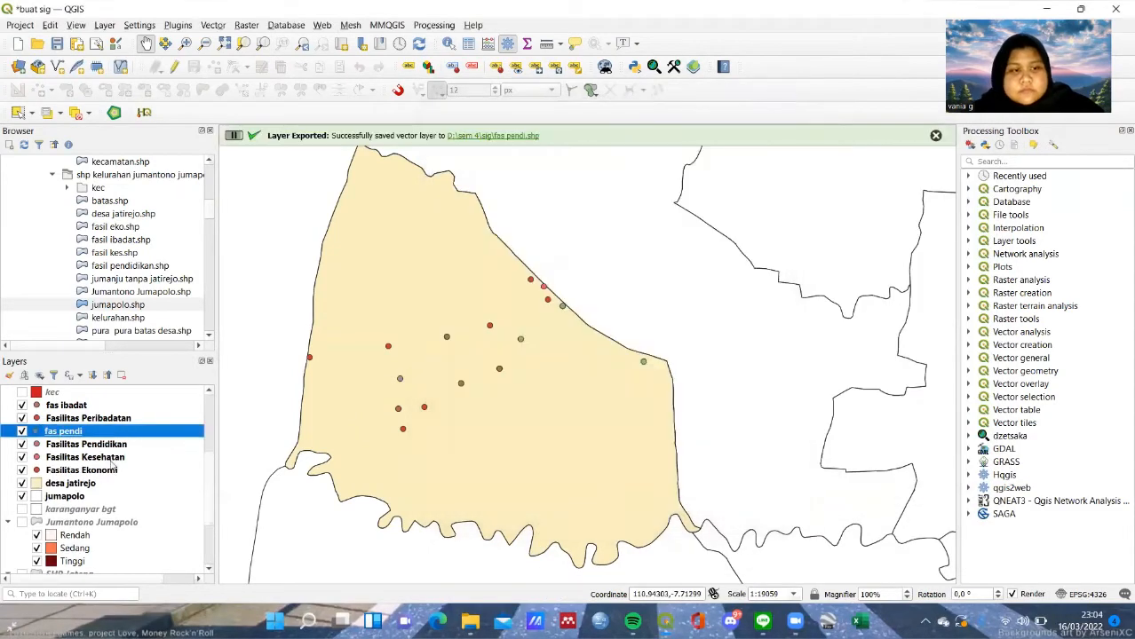
Step: Export the Fasilitas Kesehatan layer as an ESRI Shapefile named "fas kes" in the sig folder
click(113, 457)
right_click(113, 458)
mouse_move(233, 408)
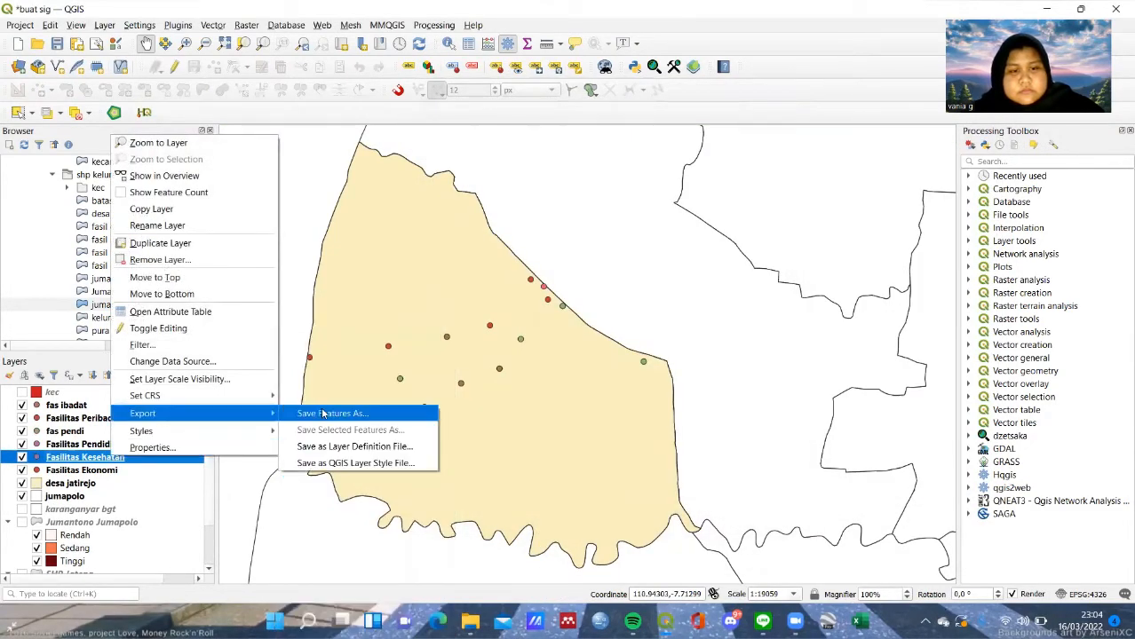
click(334, 410)
click(763, 160)
text(fas kes)
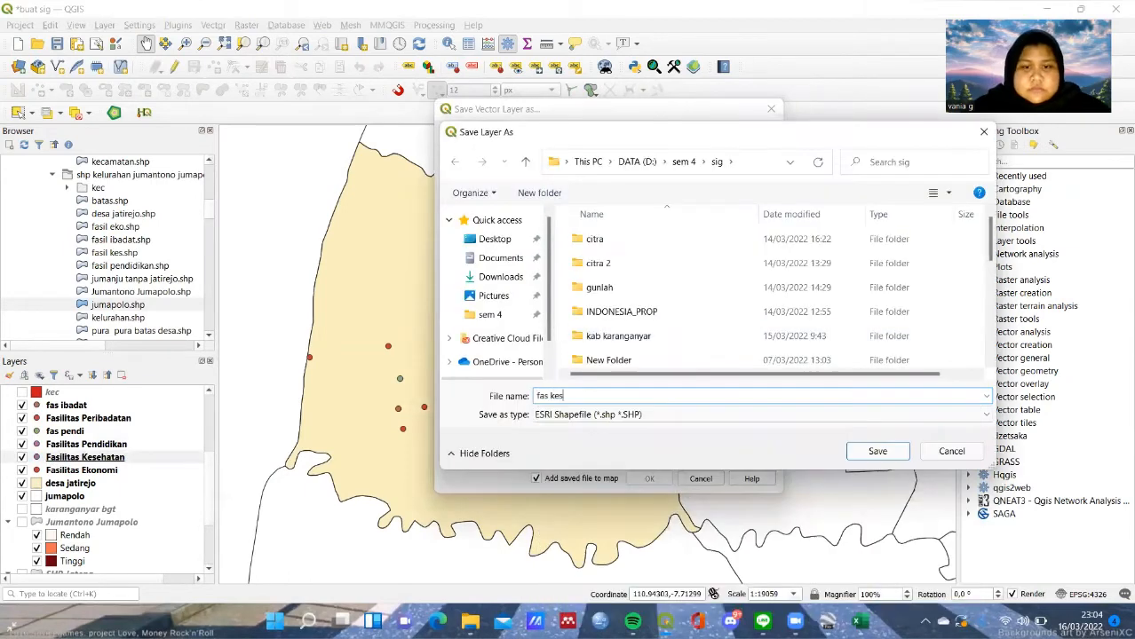
key(Return)
click(649, 478)
Step: Export the Fasilitas Ekonomi layer as an ESRI Shapefile named "fas ekonomi" in the sig folder
right_click(95, 484)
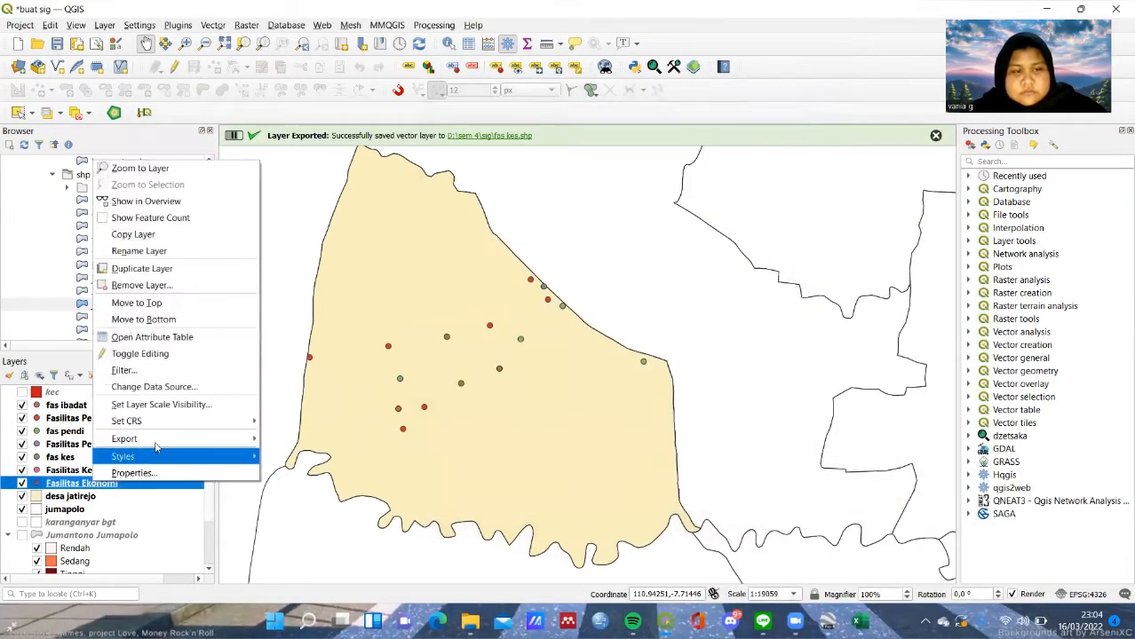
mouse_move(247, 447)
click(313, 439)
click(762, 160)
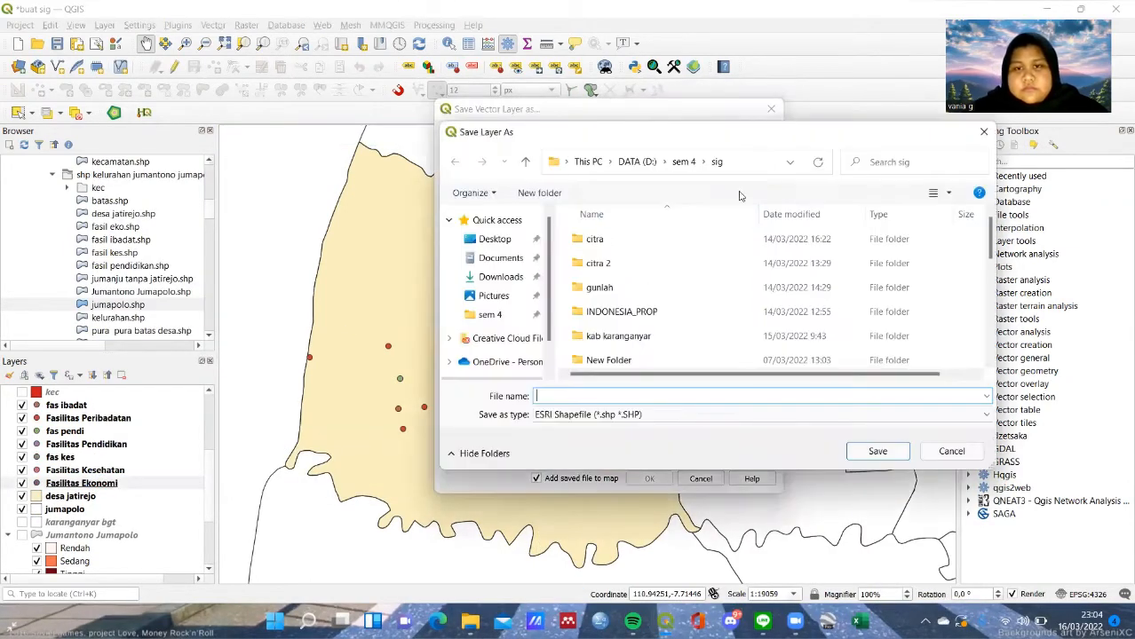
text(fas ekonomi)
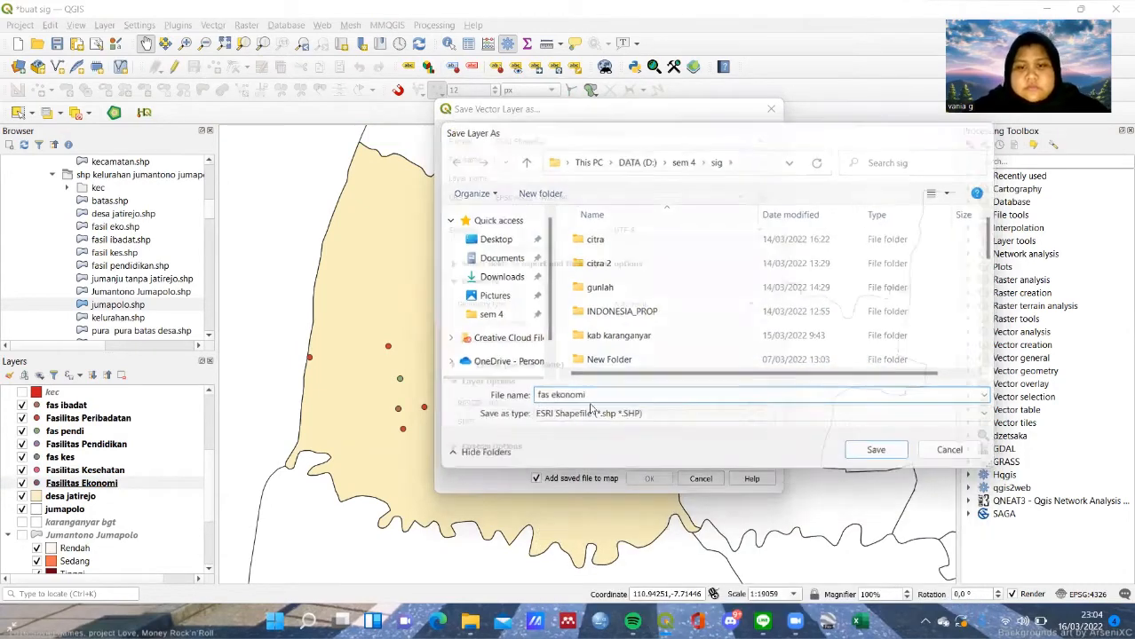
key(Return)
key(Return)
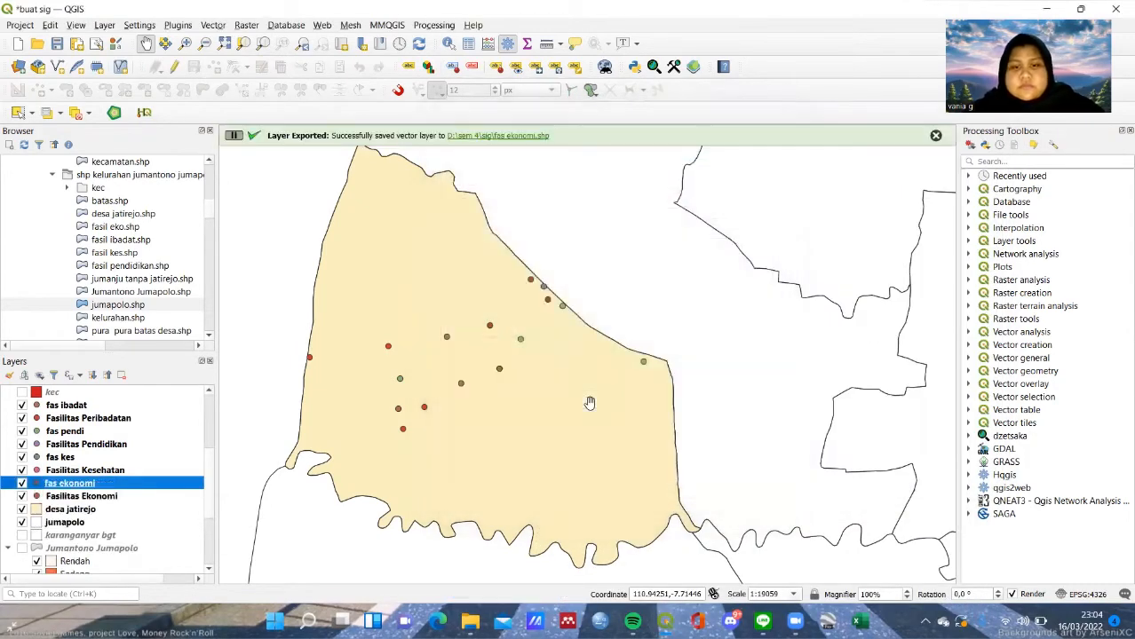
Step: Remove the original Fasilitas Peribadatan layer from the project and select the Fasilitas Pendidikan layer
click(128, 426)
click(122, 375)
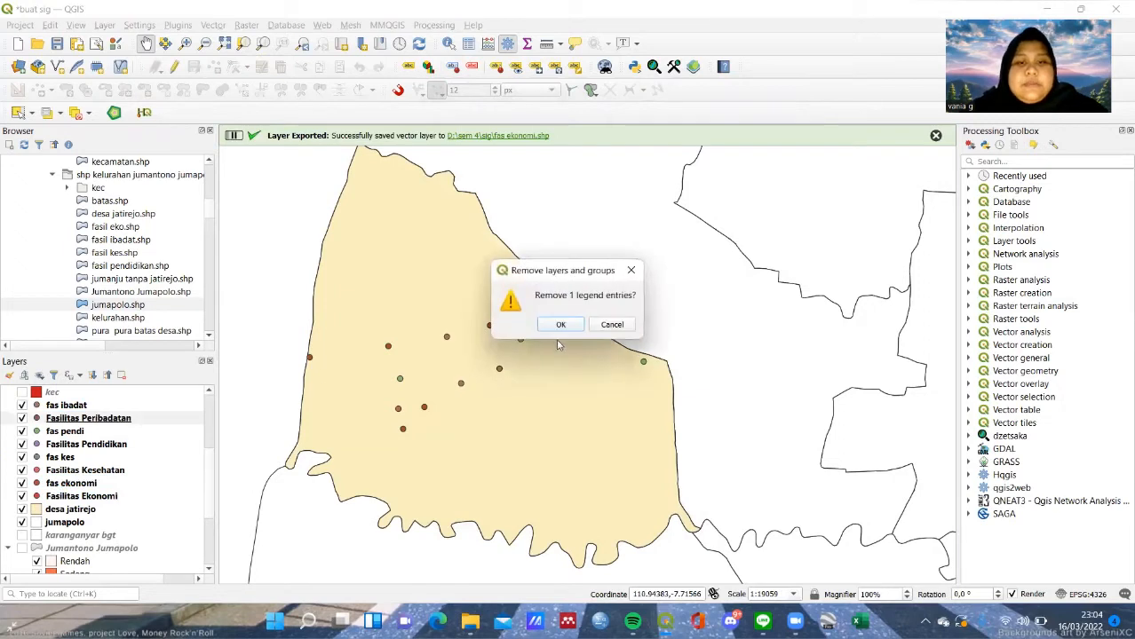
click(560, 324)
click(137, 434)
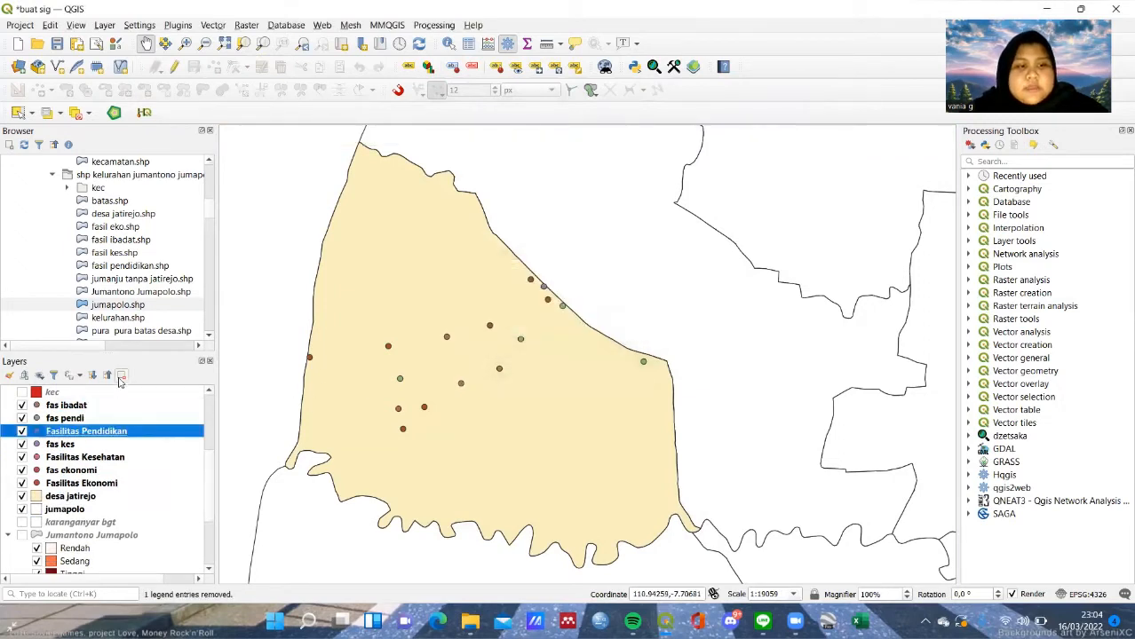
Step: Remove the duplicate layers Fasilitas Pendidikan, Fasilitas Kesehatan and Fasilitas Ekonomi from the project
click(122, 374)
click(561, 324)
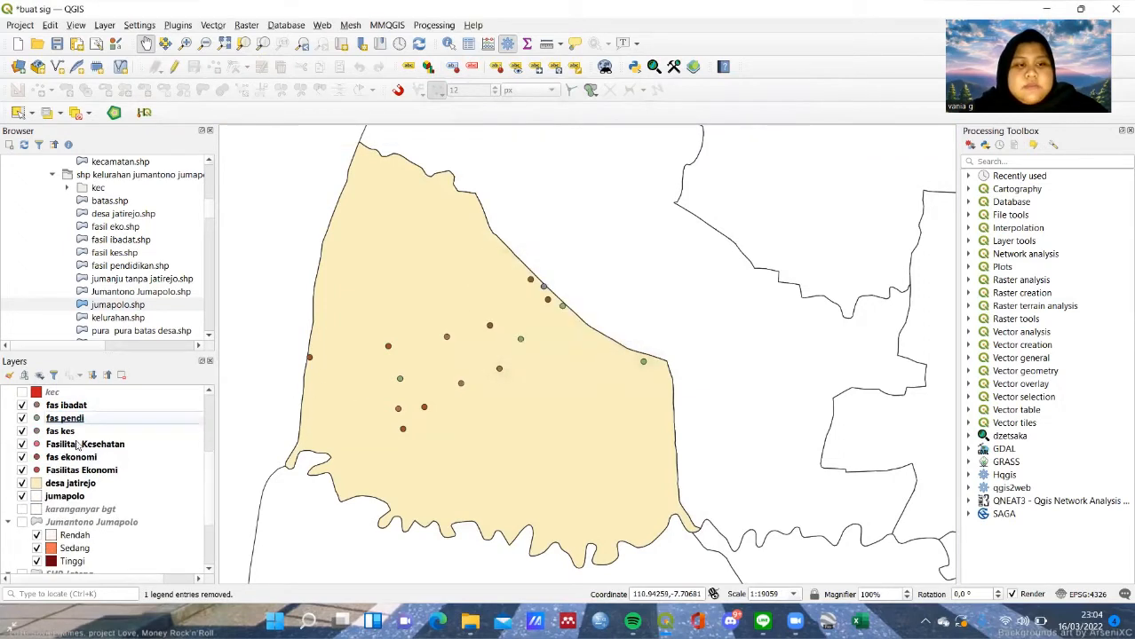
click(101, 446)
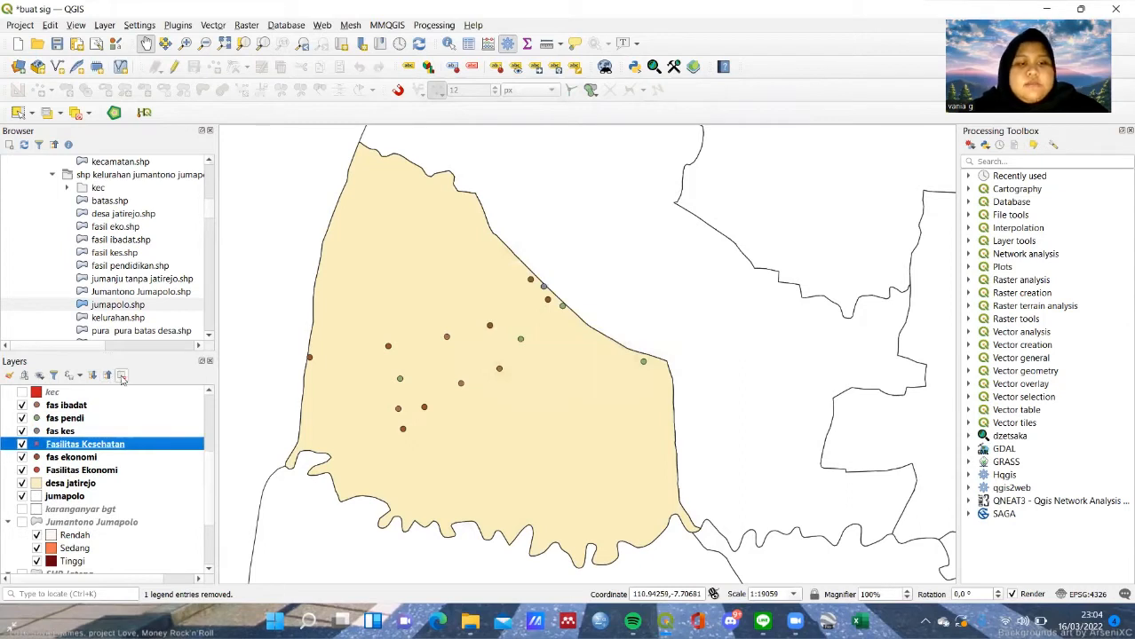
click(122, 375)
click(561, 324)
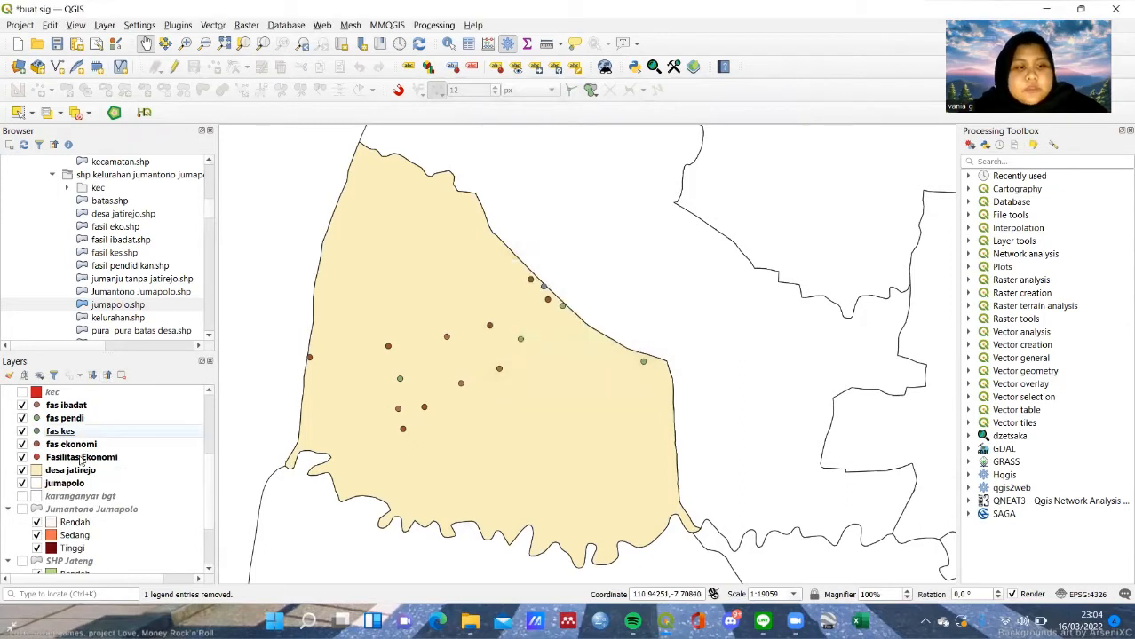
click(80, 459)
click(121, 375)
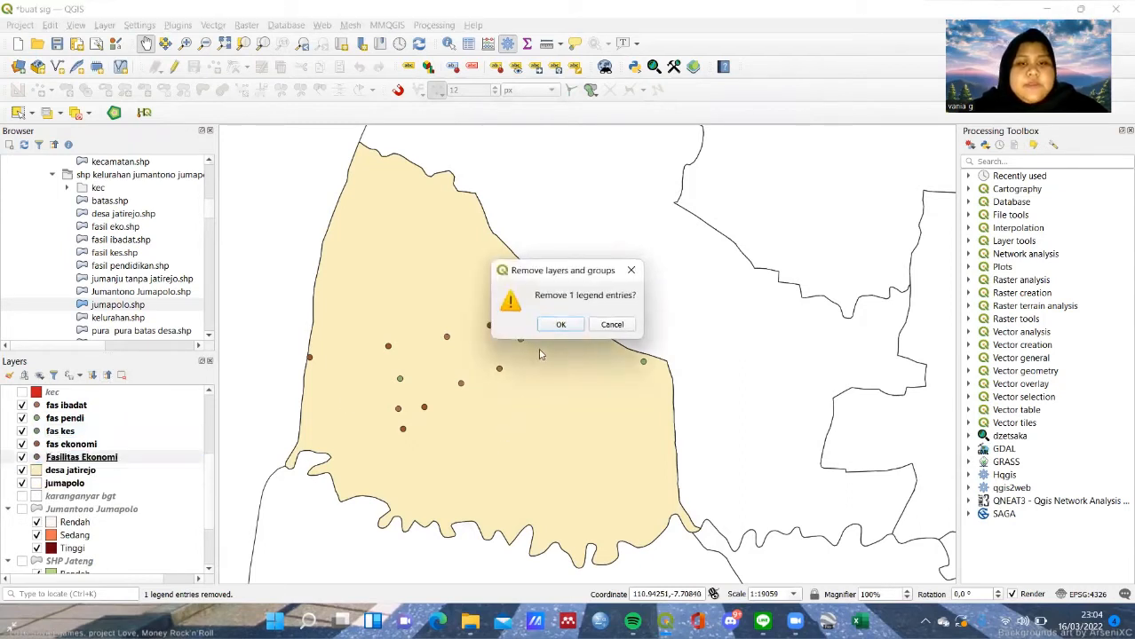
click(556, 327)
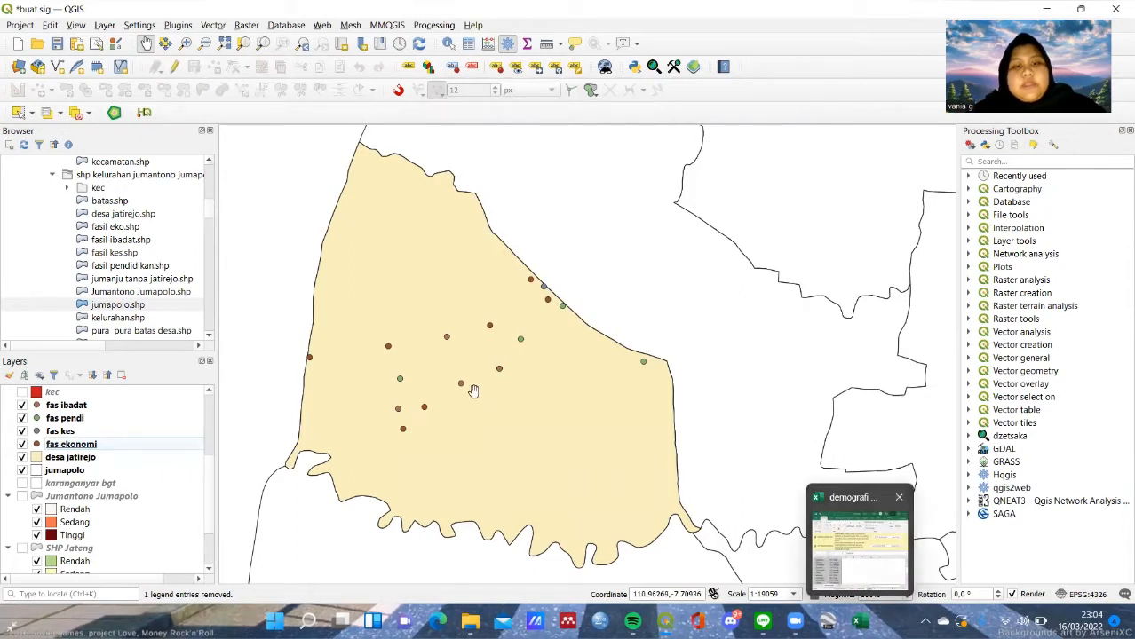
Step: Classify the fas ibadat layer with Categorized symbology on the Name field, using the Greens color ramp
click(57, 407)
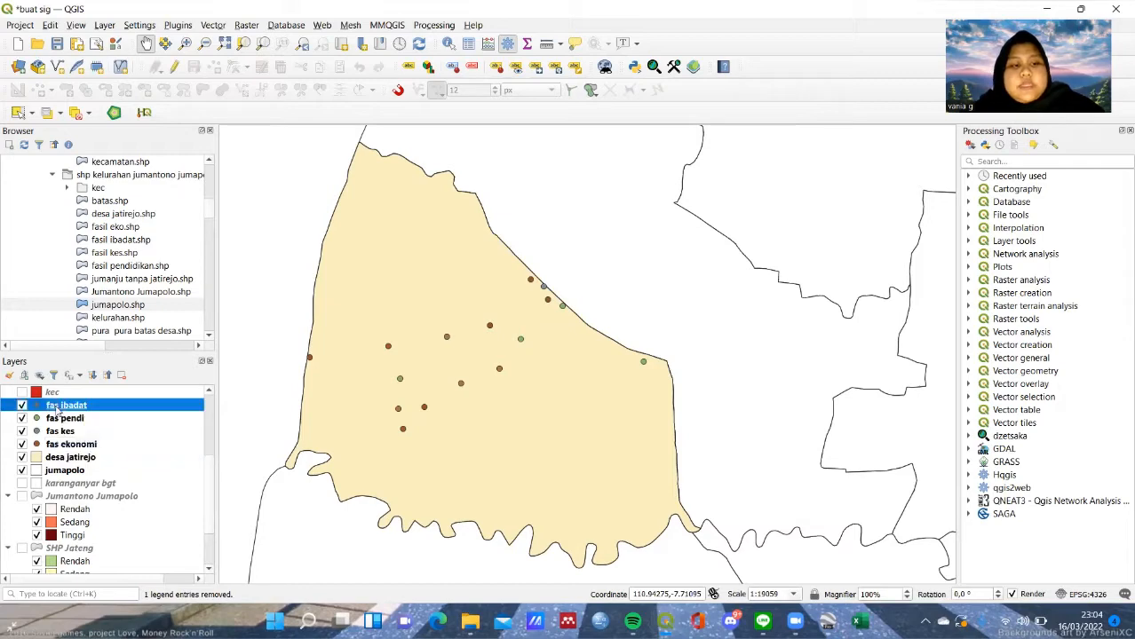
right_click(57, 410)
click(94, 399)
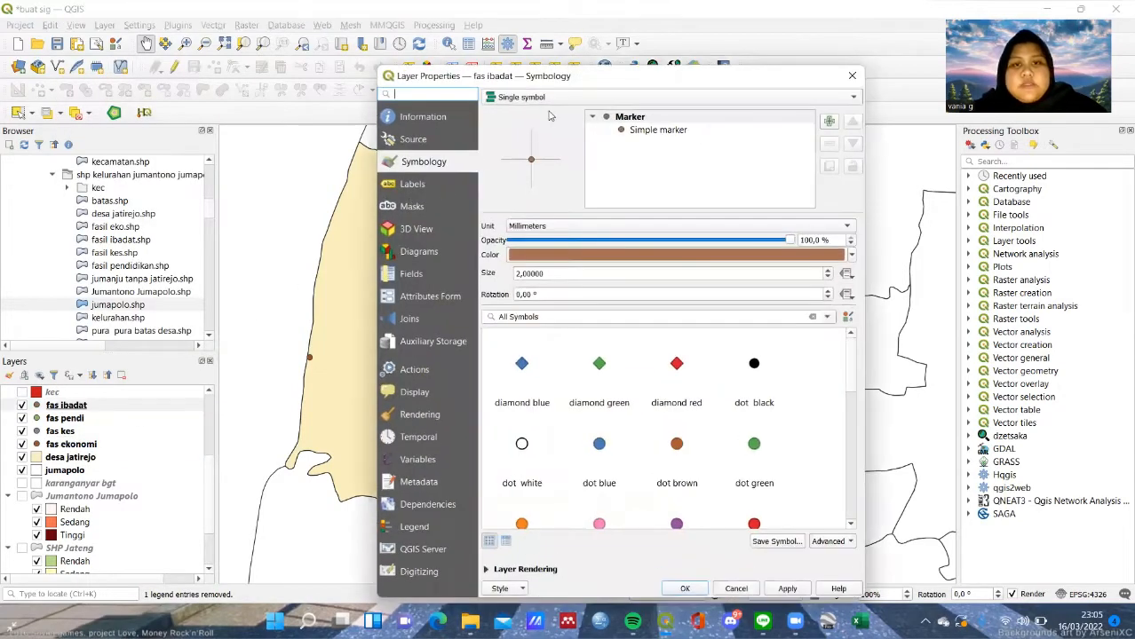
click(549, 100)
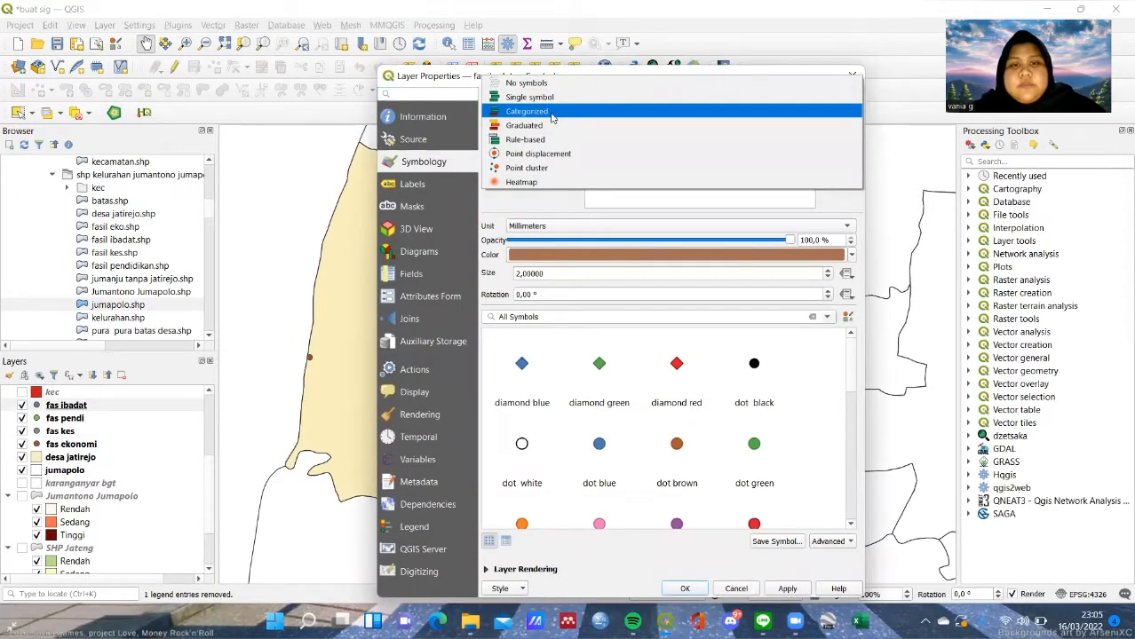
click(551, 113)
click(834, 118)
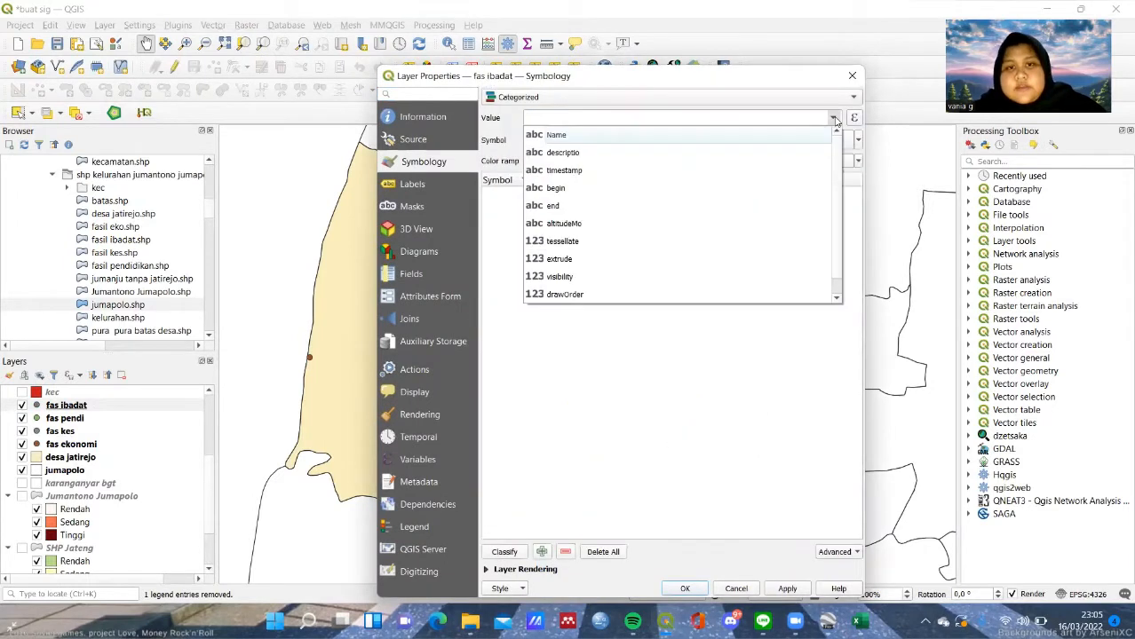
click(813, 132)
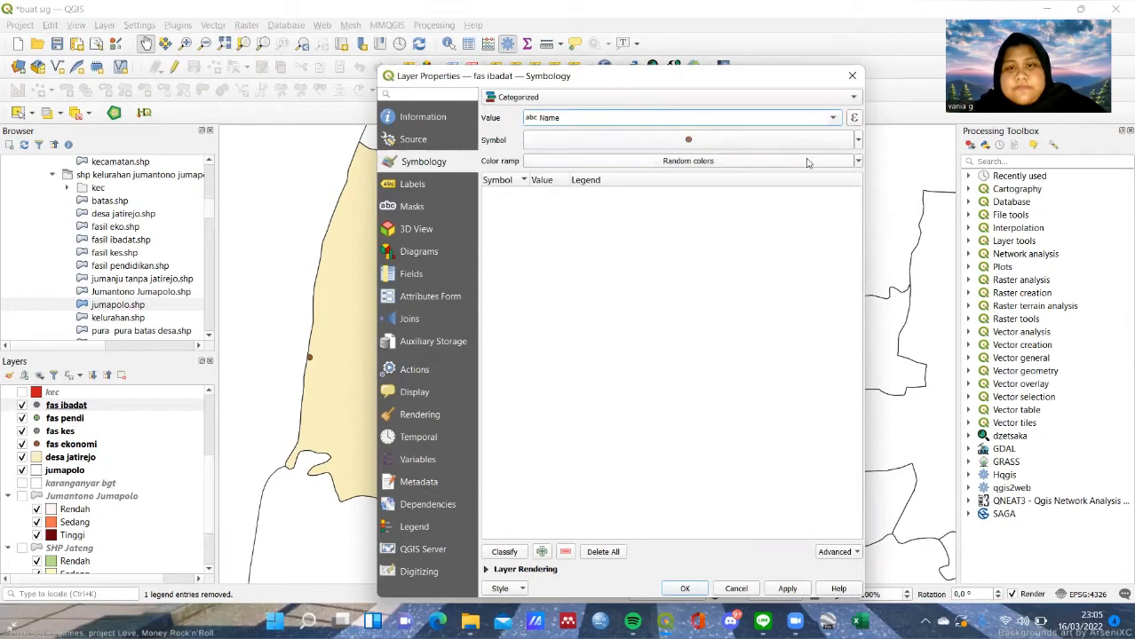
click(858, 161)
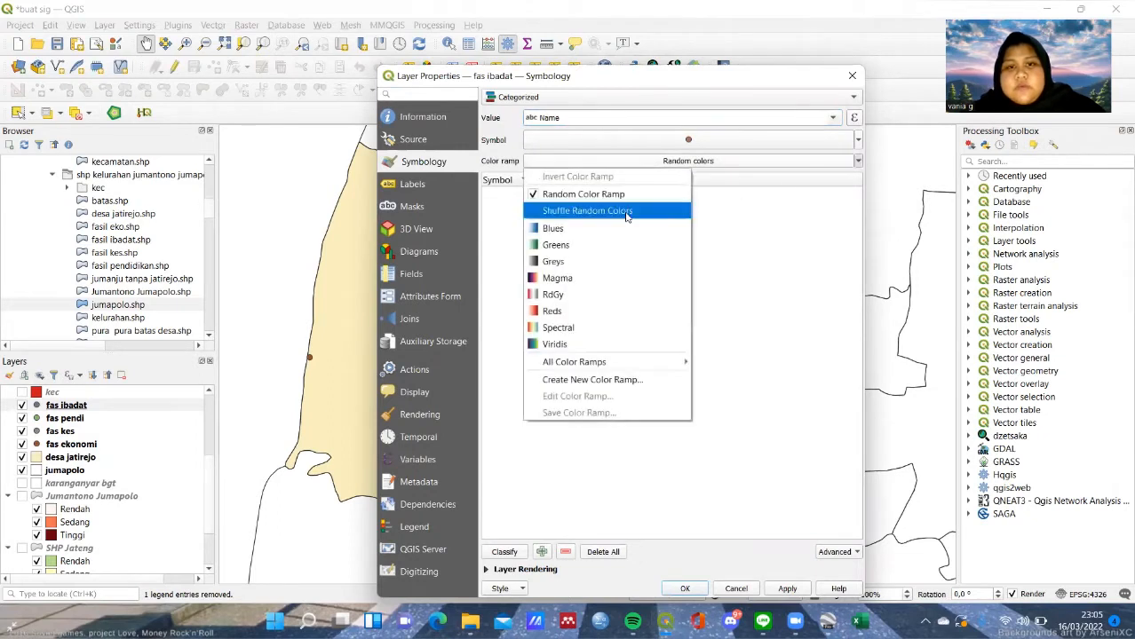
click(578, 246)
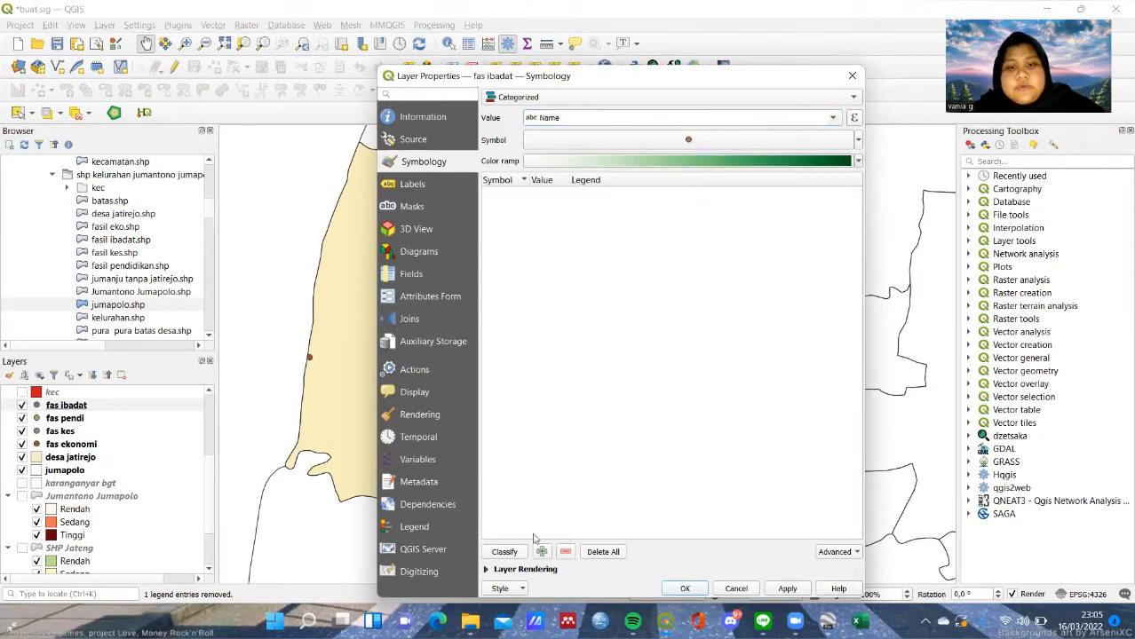
click(504, 552)
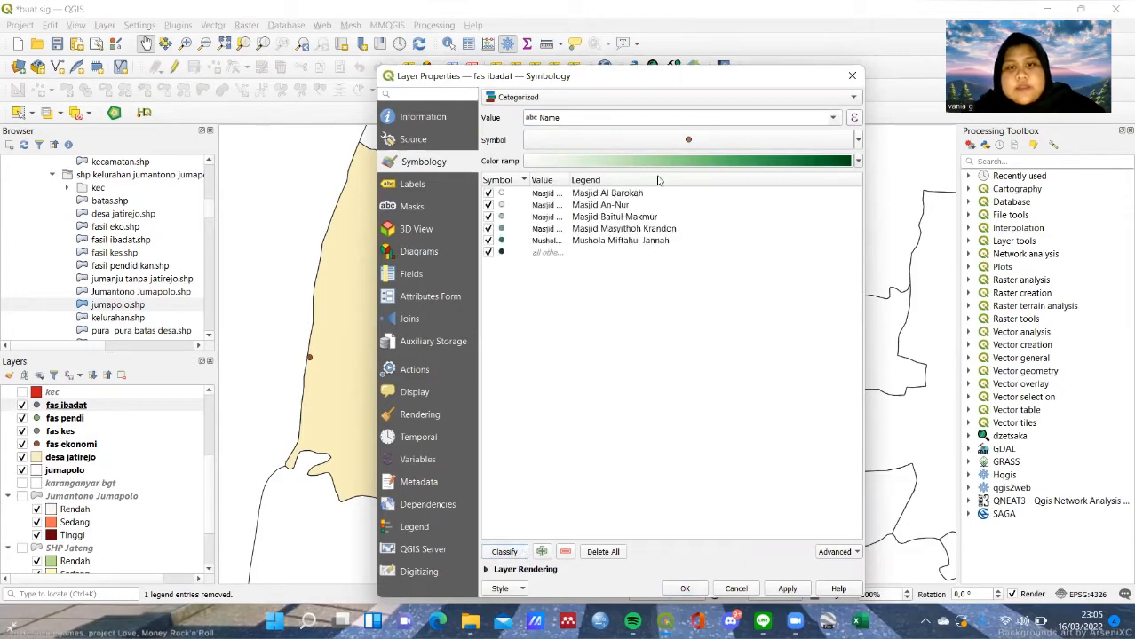
Step: Delete the "all other values" category from fas ibadat and apply the symbology
click(557, 255)
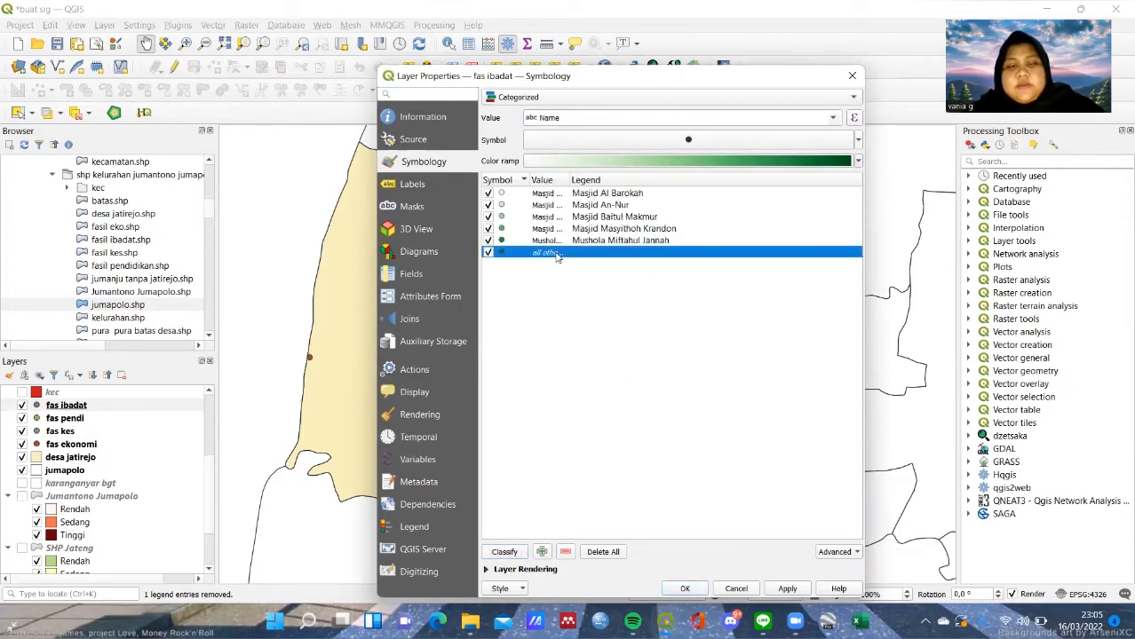
click(572, 556)
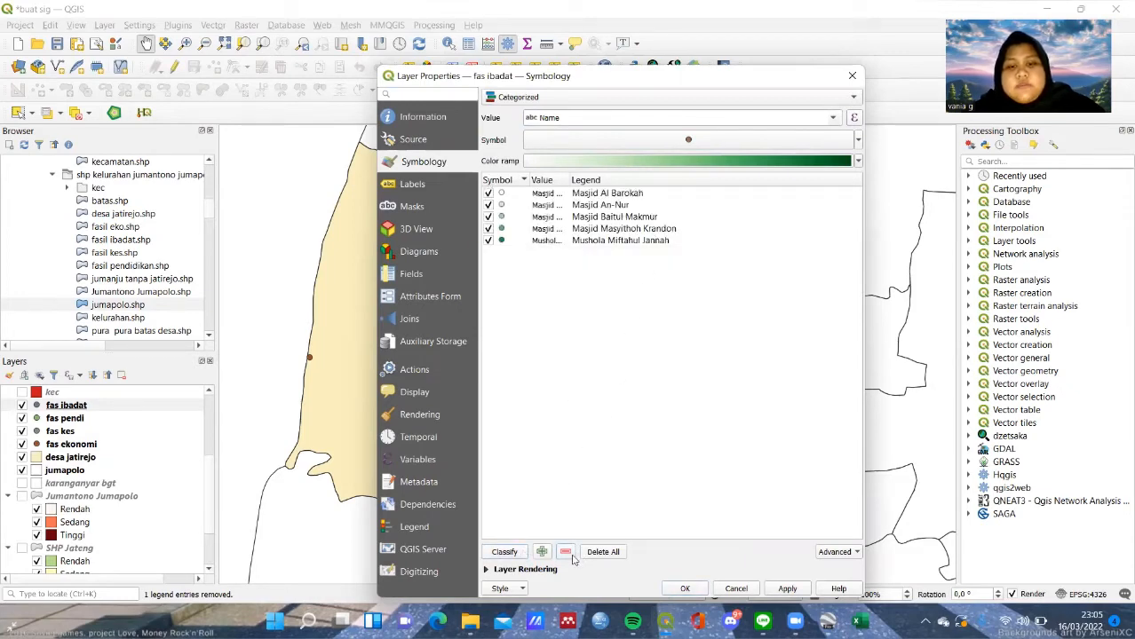
click(800, 591)
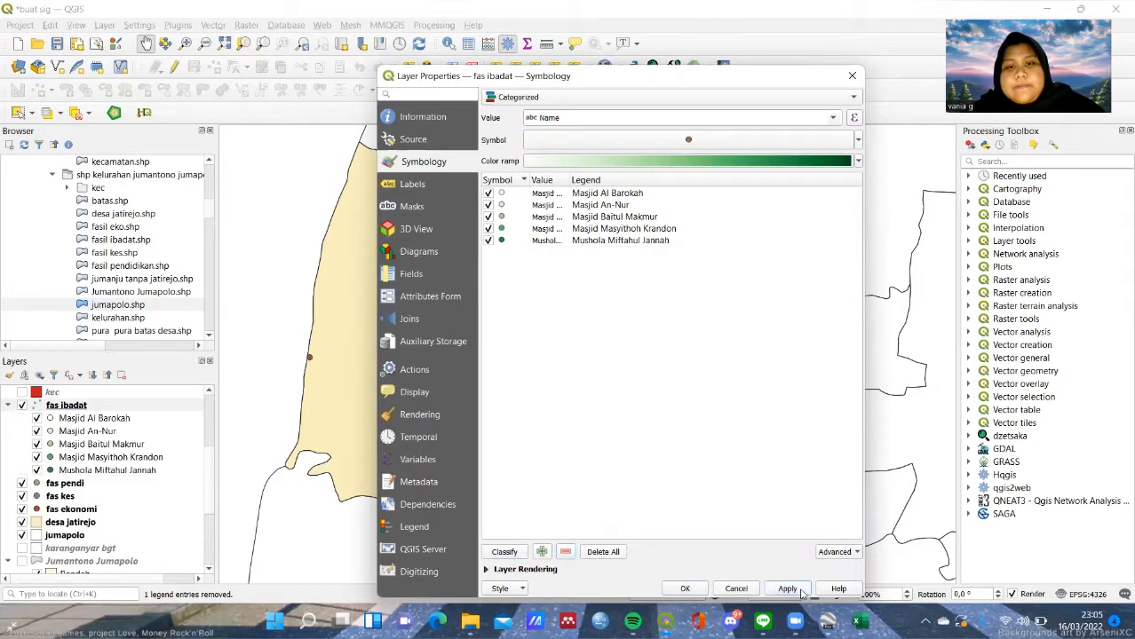
click(698, 589)
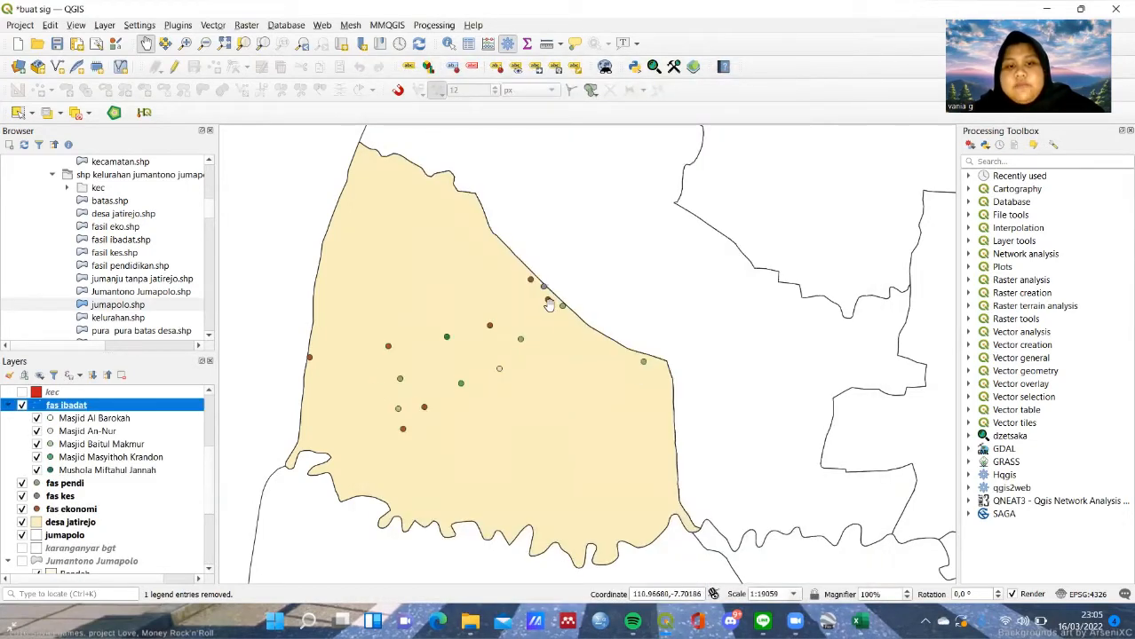
Step: Classify the fas pendi layer with Categorized symbology on the Name field, using the Reds color ramp
right_click(72, 487)
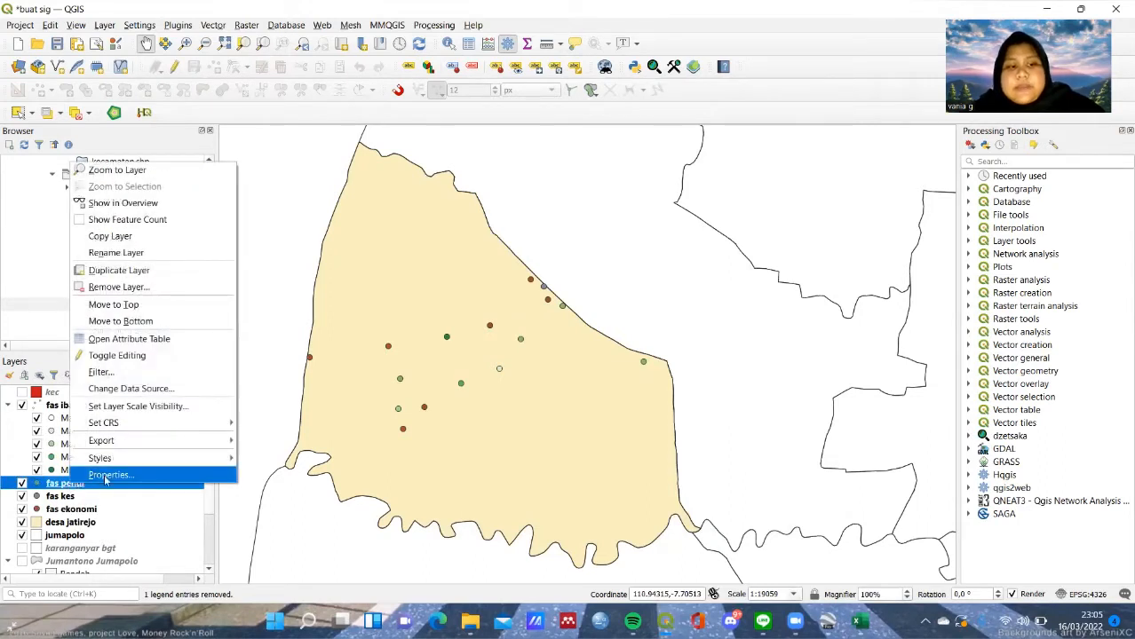
click(105, 476)
click(666, 97)
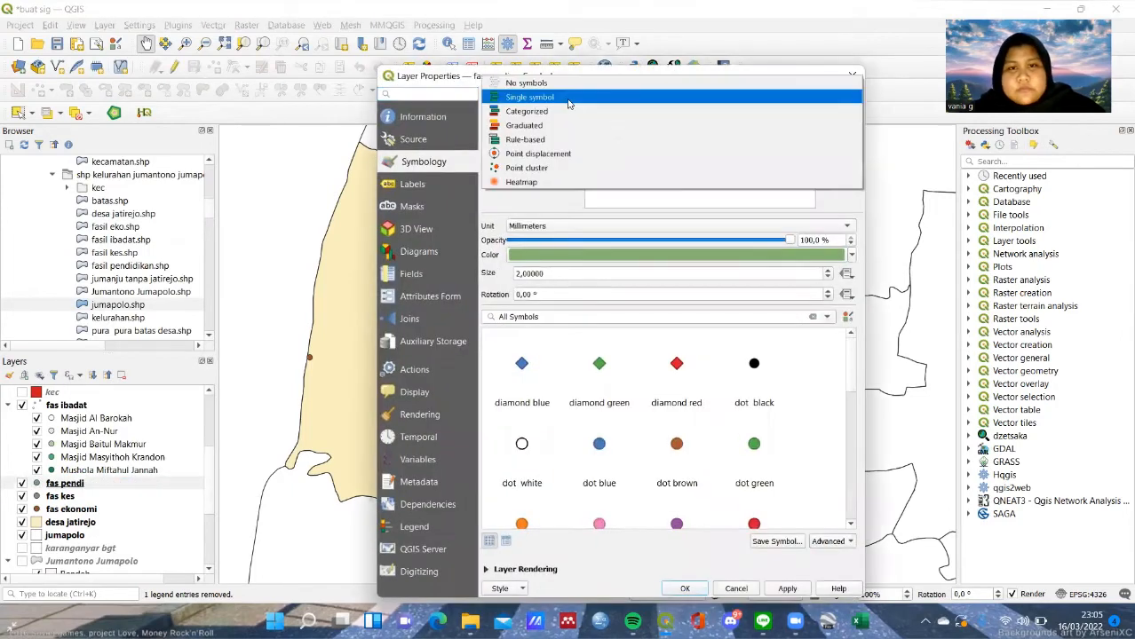
click(550, 109)
click(832, 118)
click(858, 161)
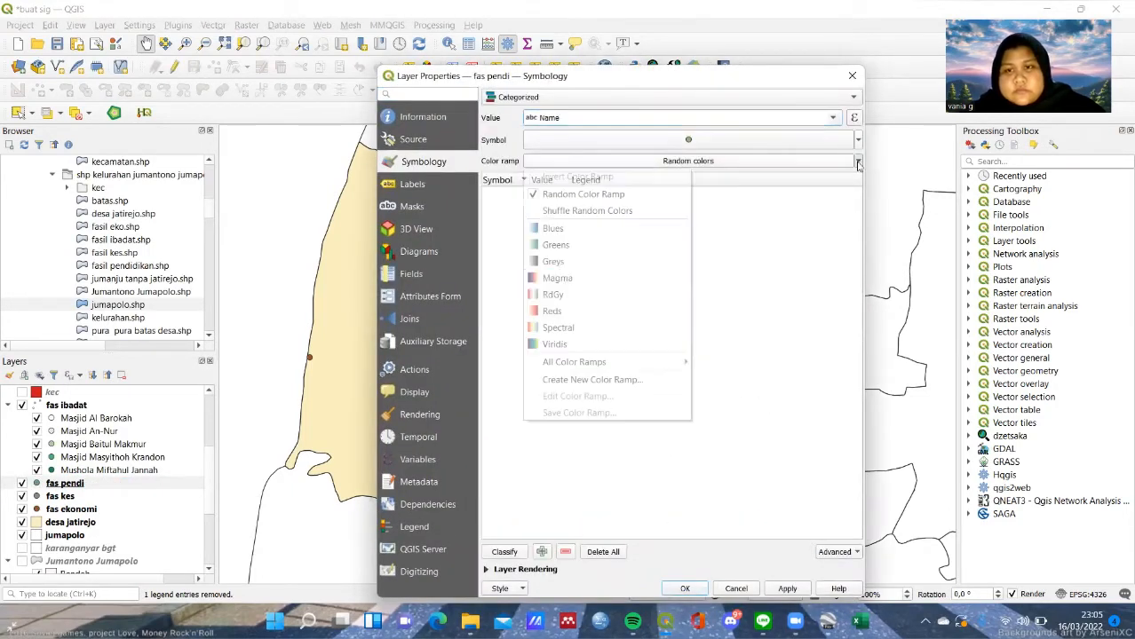
click(568, 294)
click(504, 552)
Step: Delete the "all other values" category from fas pendi and apply the symbology
click(547, 242)
click(565, 551)
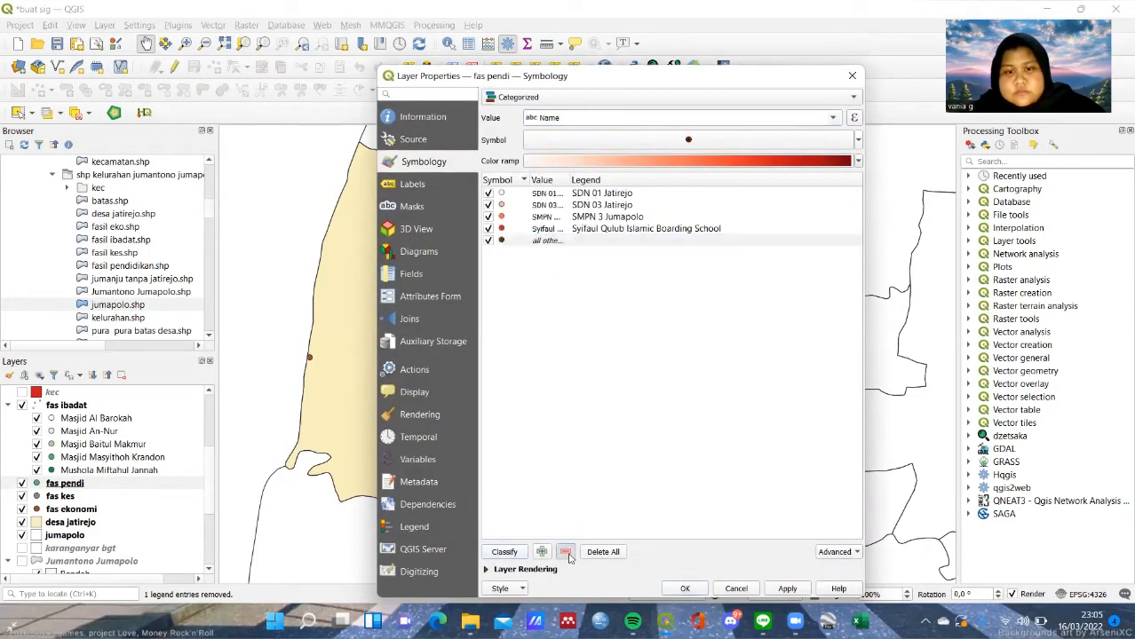
click(787, 589)
click(685, 589)
Step: Classify the fas kes layer with Categorized symbology on the Name field, using the Greys color ramp
right_click(60, 551)
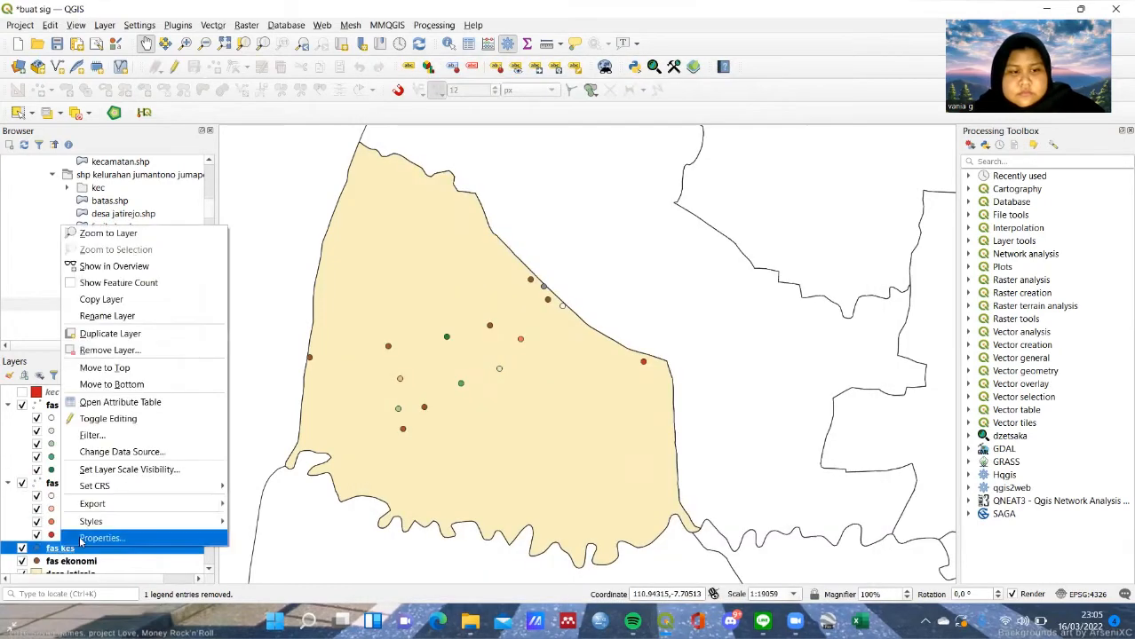
click(101, 535)
click(671, 97)
click(507, 121)
click(818, 119)
click(563, 224)
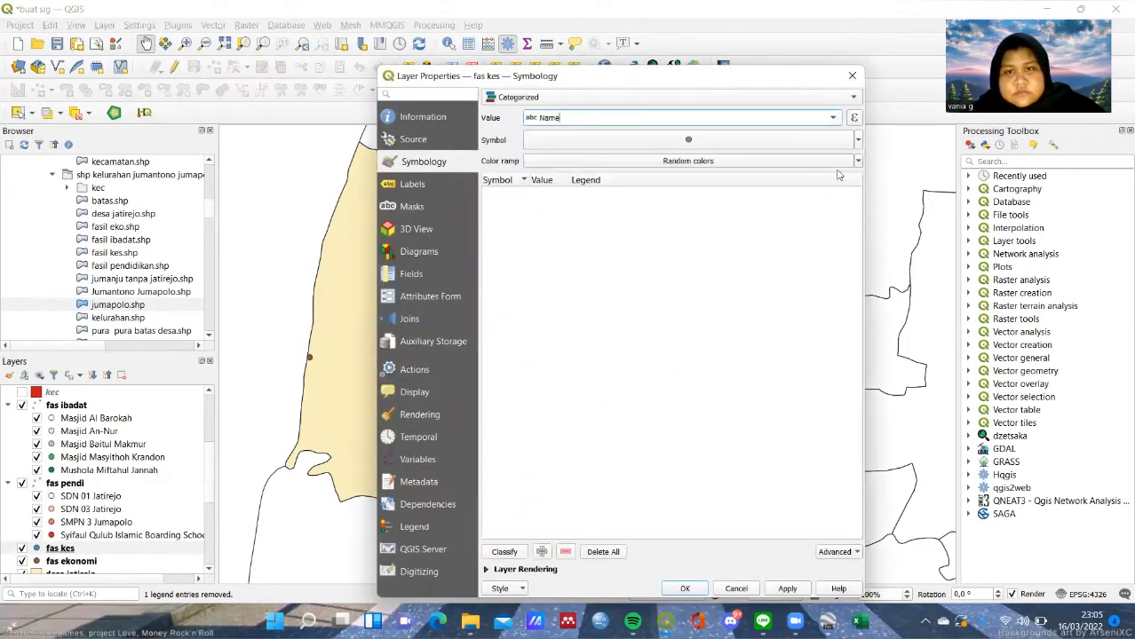
click(858, 161)
click(558, 260)
click(503, 552)
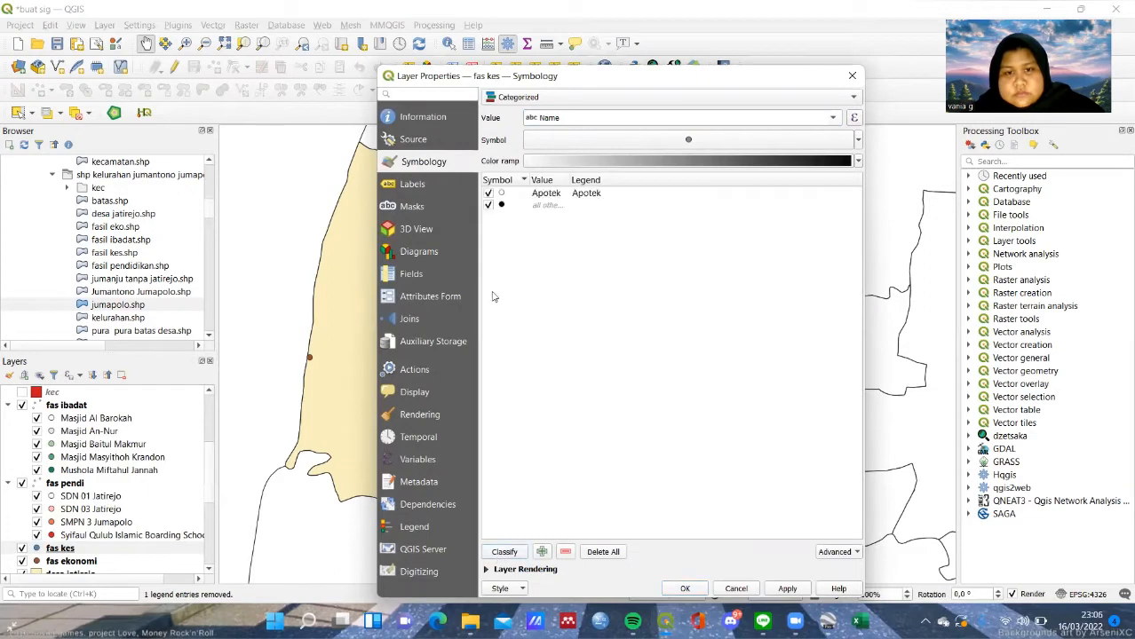
Step: Invert the fas kes color ramp, delete its "all other values" category and apply the symbology
click(857, 163)
click(568, 176)
click(577, 206)
click(567, 552)
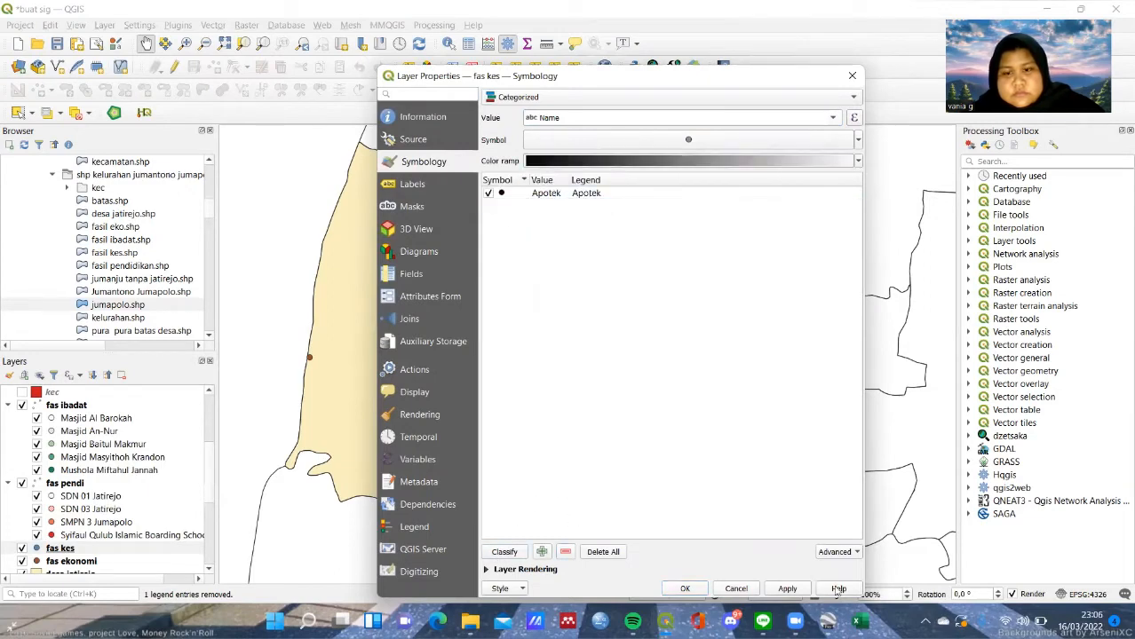
click(800, 590)
click(685, 589)
Step: Classify the fas ekonomi layer with Categorized symbology on the Name field, using the Blues color ramp
scroll(106, 516, down, 2)
right_click(71, 537)
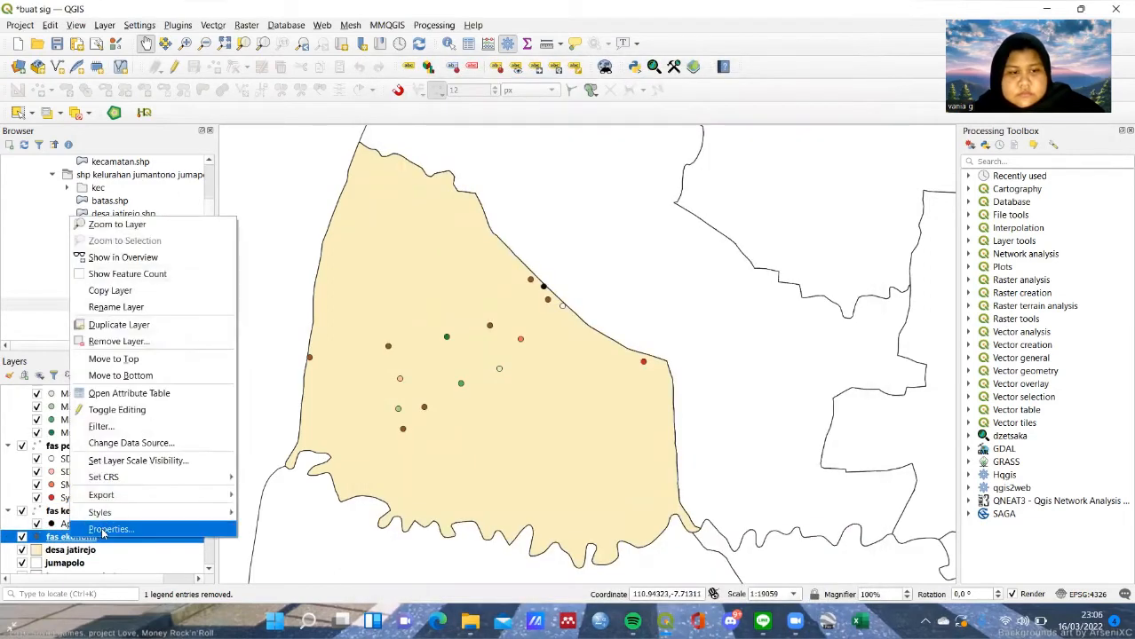
click(126, 530)
click(666, 97)
click(577, 41)
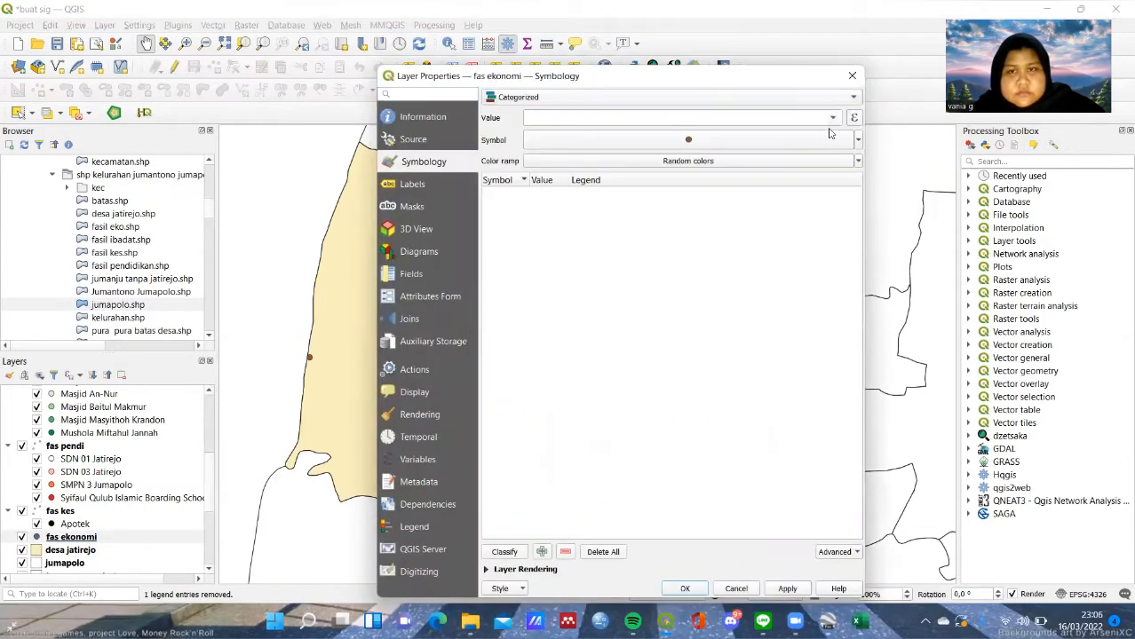
click(622, 117)
click(556, 134)
click(857, 161)
click(622, 223)
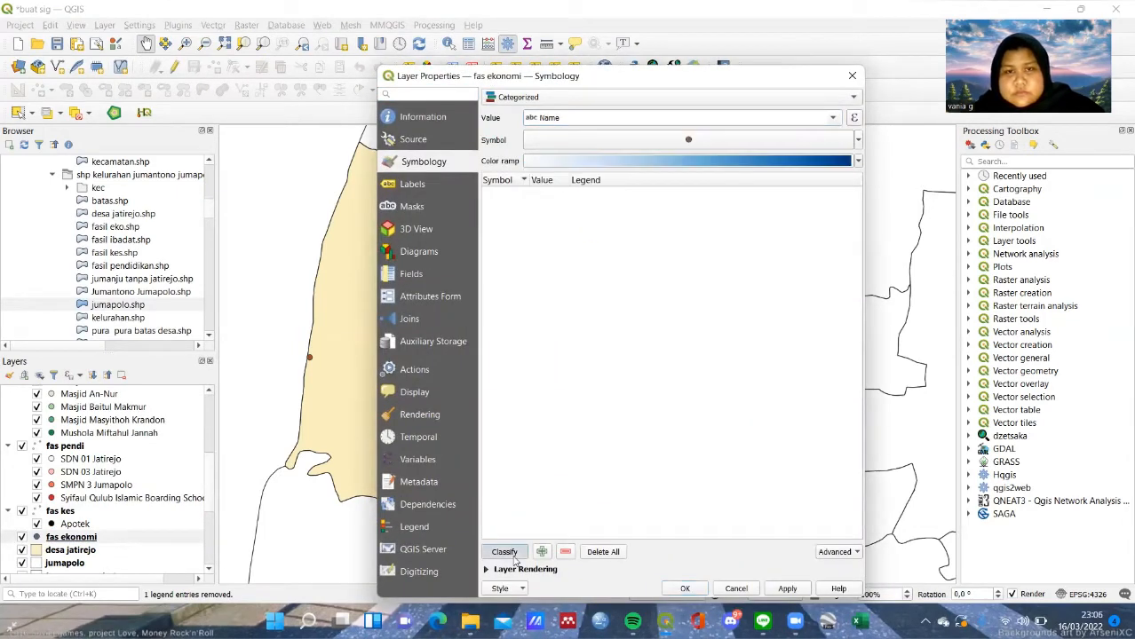
click(505, 552)
Step: Delete the "all other values" category from fas ekonomi and apply the symbology
click(547, 241)
click(547, 252)
click(566, 551)
click(788, 589)
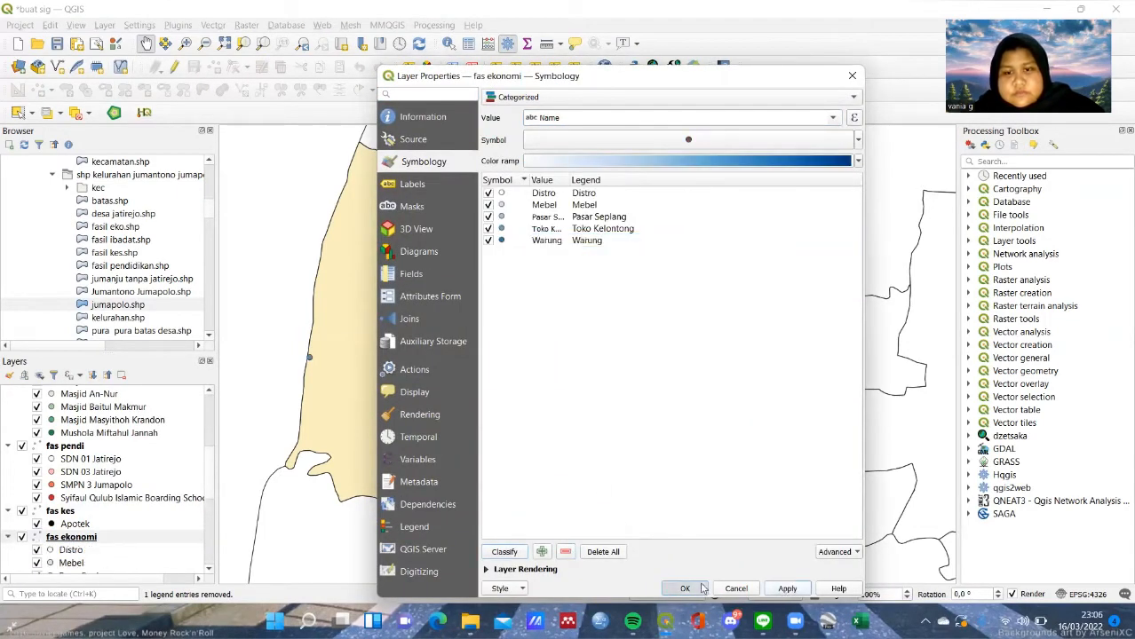
click(685, 589)
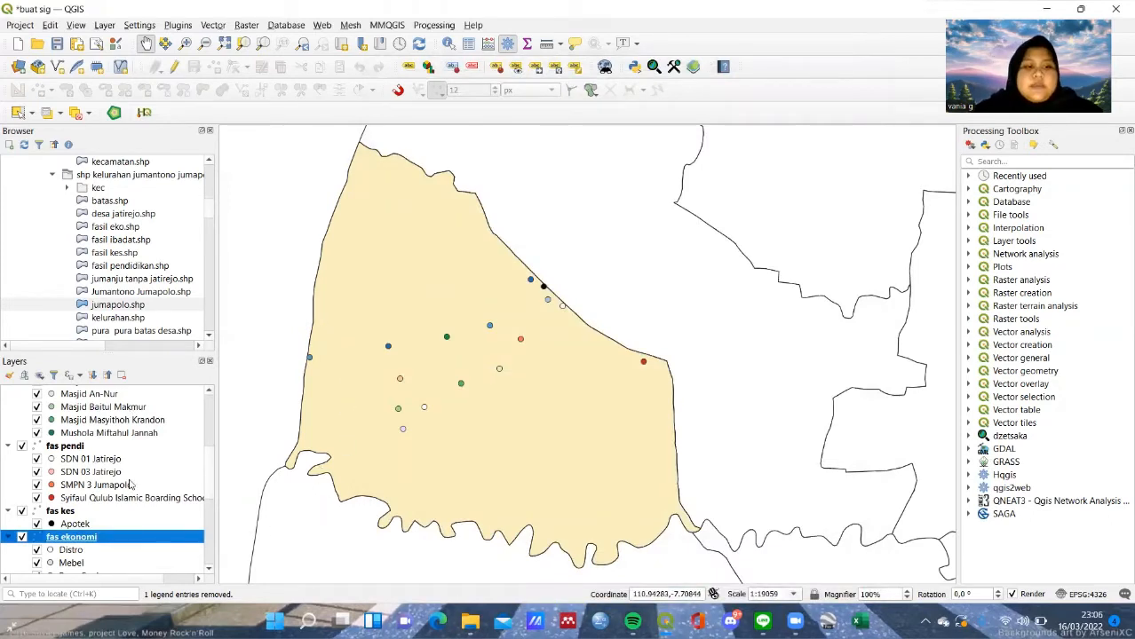
Step: Turn on the river layer SUNGAI_LN_25K, the road layer JALAN_LN_25K and the rencana_jaringan_jalan layer
scroll(130, 484, up, 1)
scroll(130, 484, down, 3)
scroll(131, 484, up, 3)
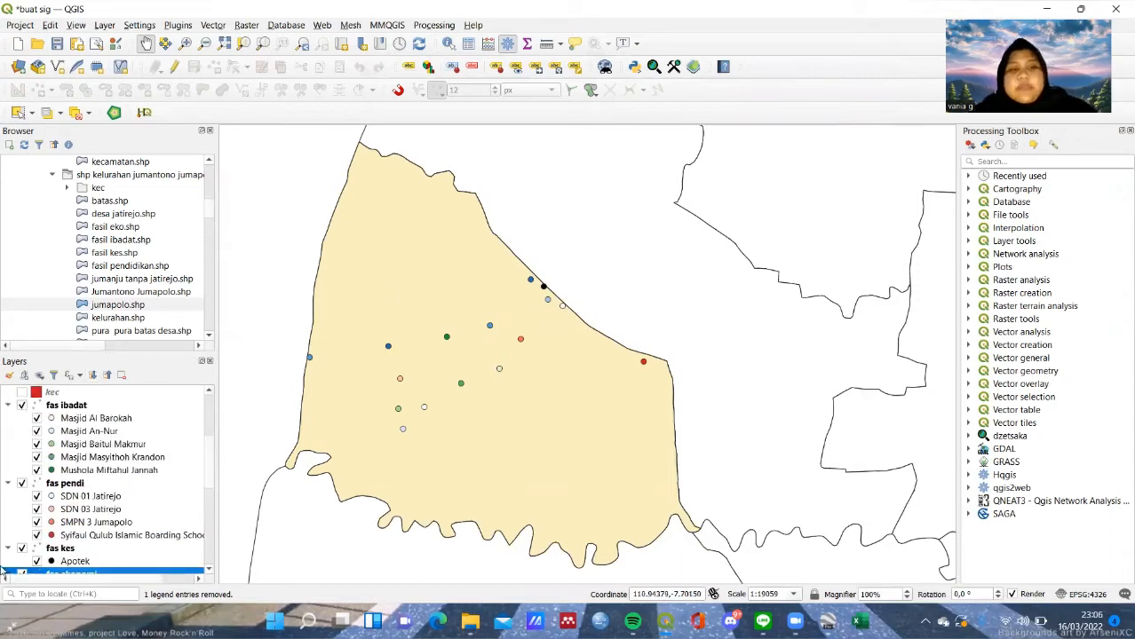
scroll(88, 520, up, 4)
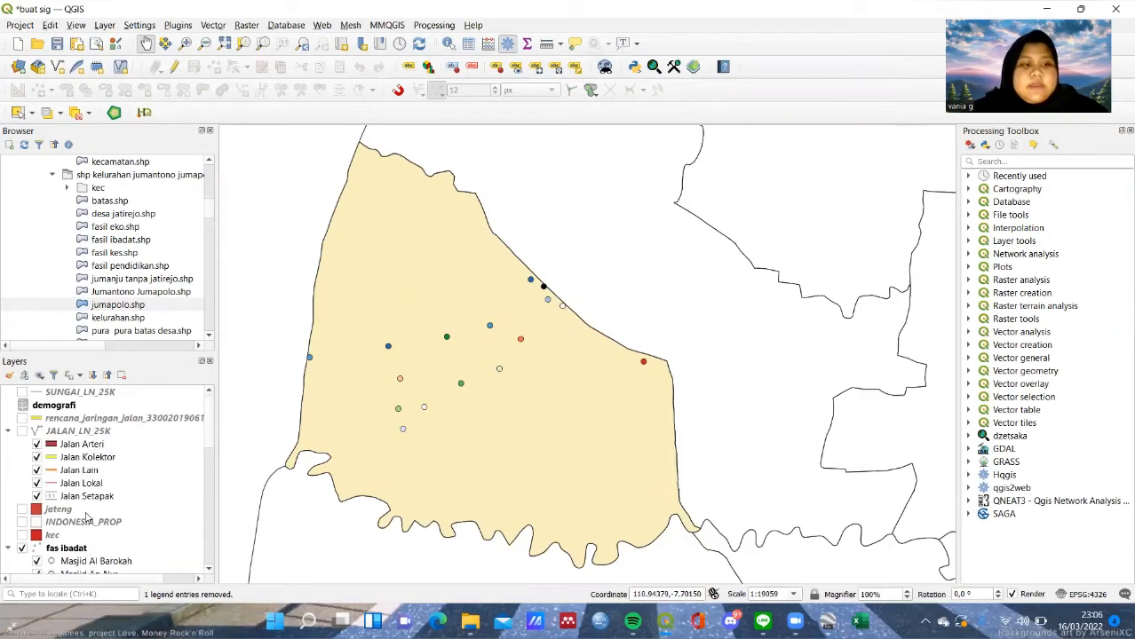
click(22, 392)
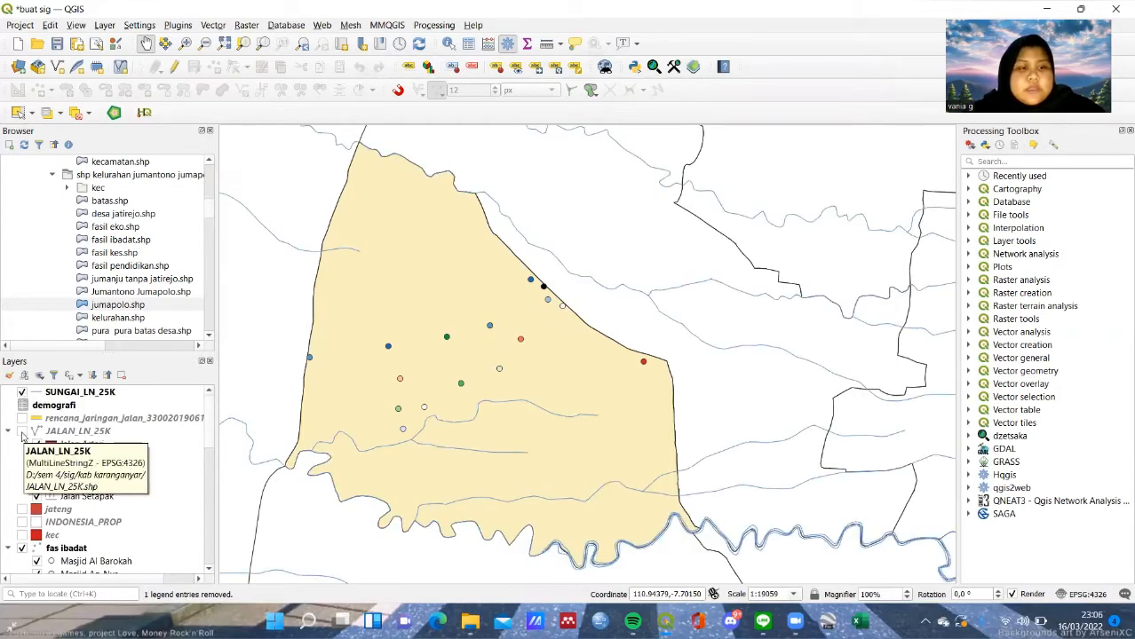
click(23, 432)
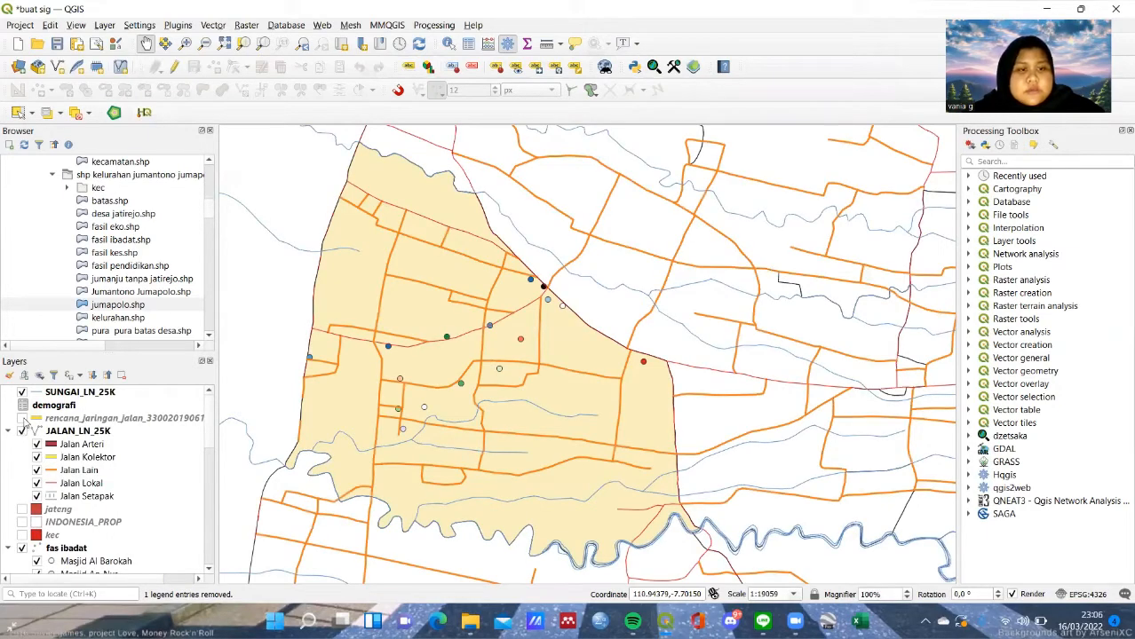
click(22, 419)
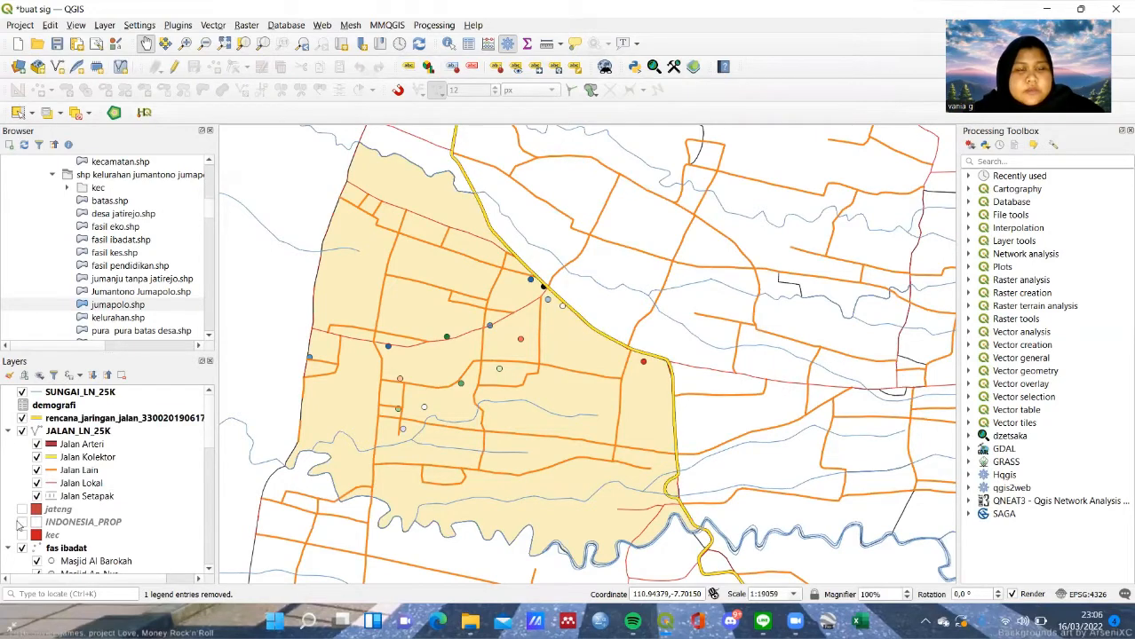
Step: Create a new print layout titled "peta fasil"
scroll(102, 515, down, 2)
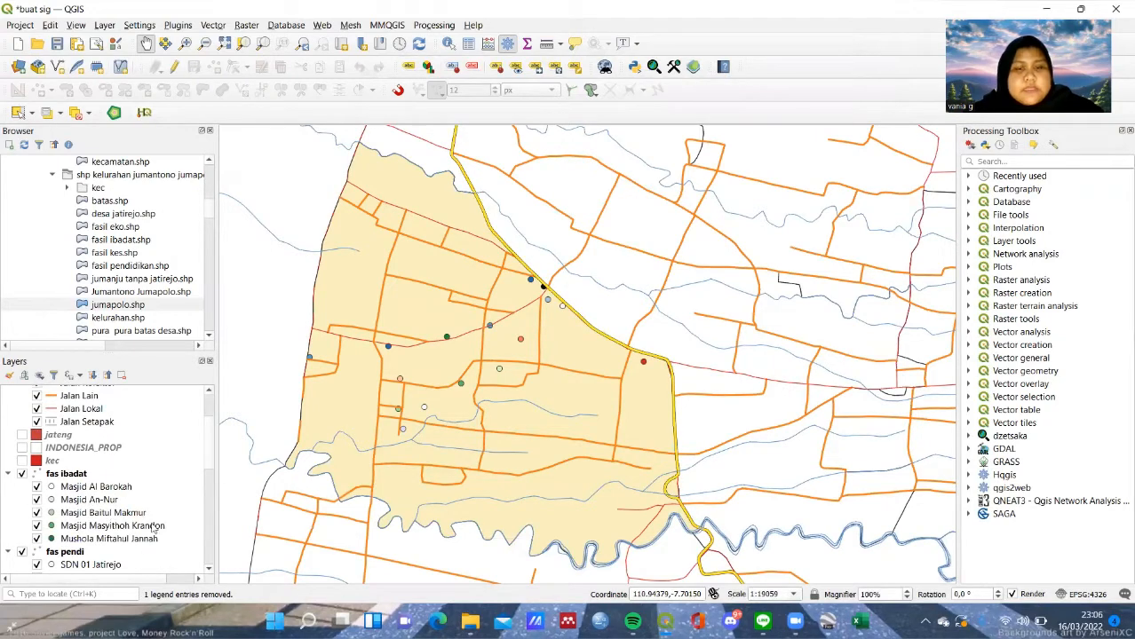
click(23, 26)
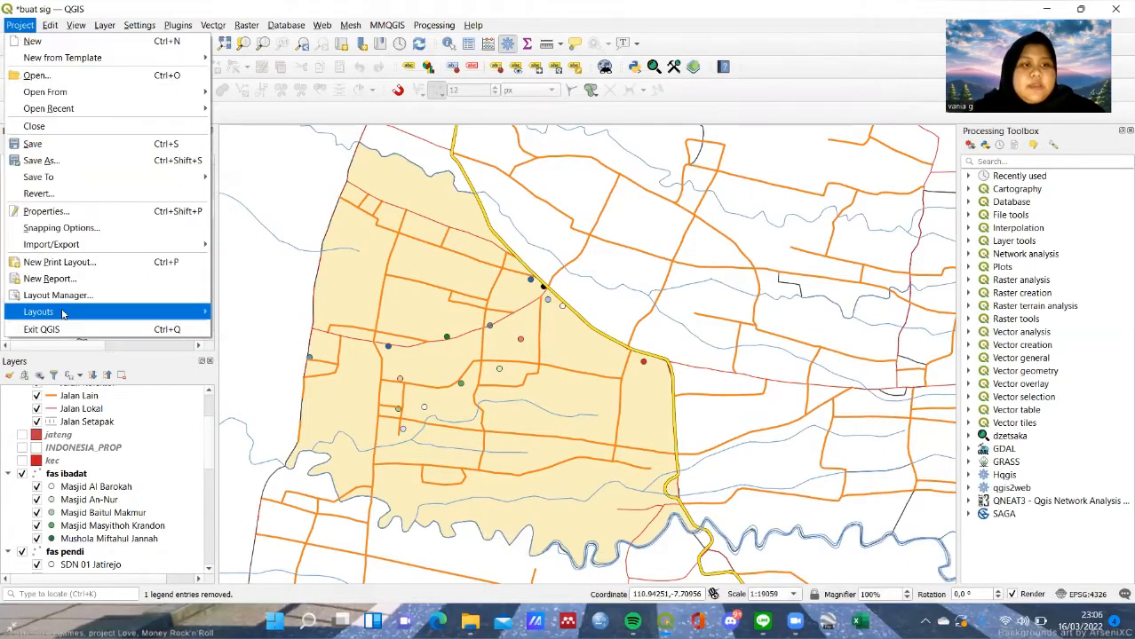
click(68, 269)
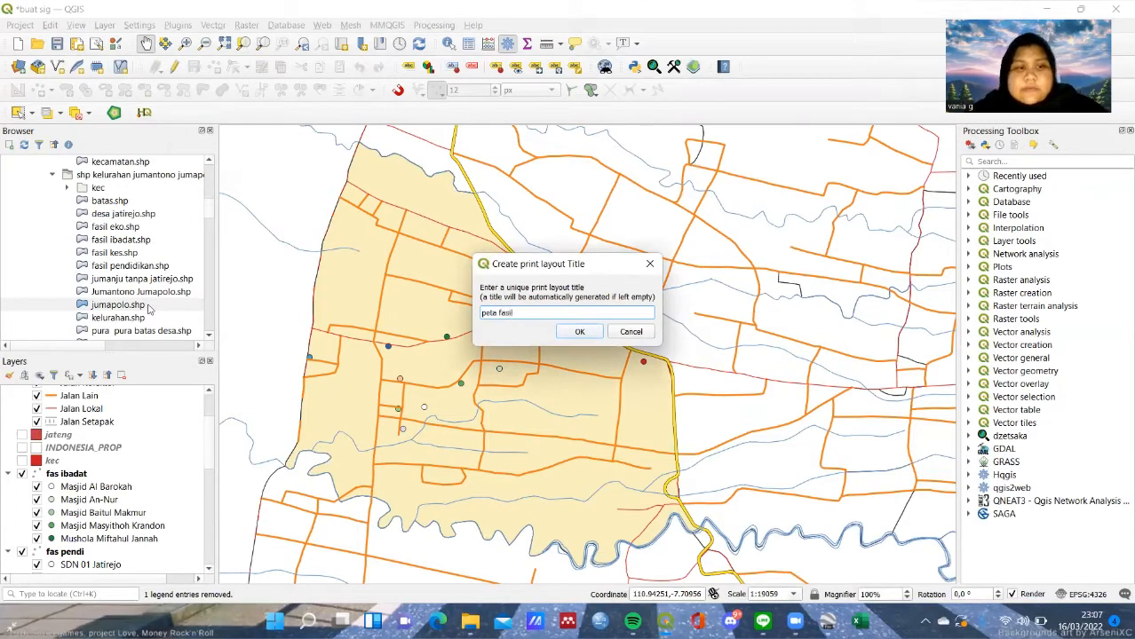
click(579, 332)
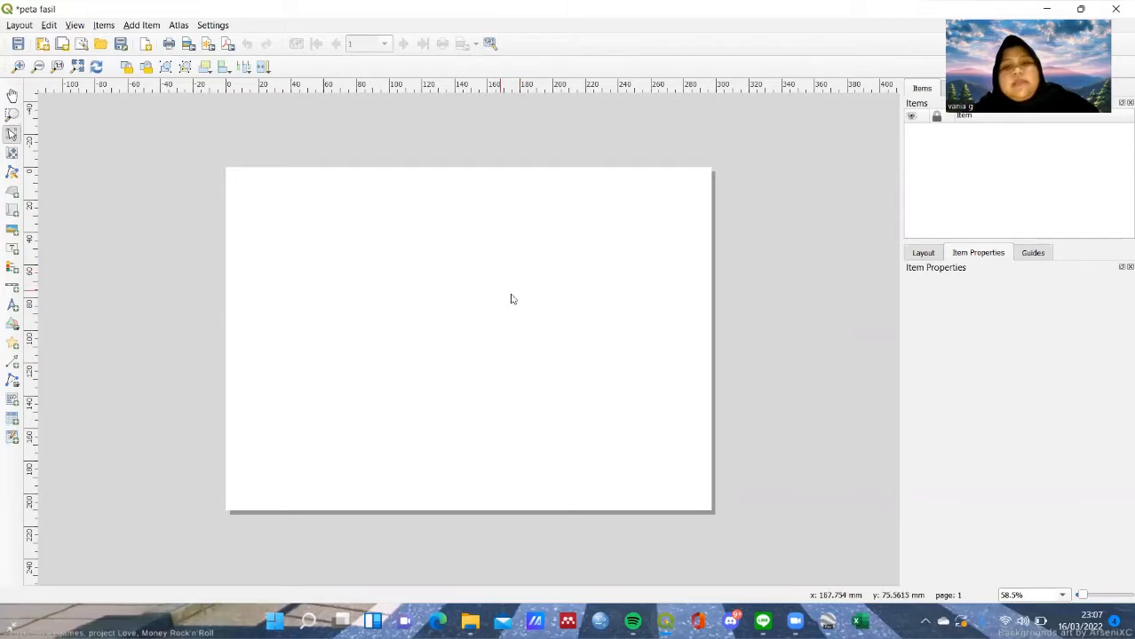
Step: Load the saved layout template "template 1" from the sig folder into the print layout
click(101, 46)
scroll(242, 258, down, 2)
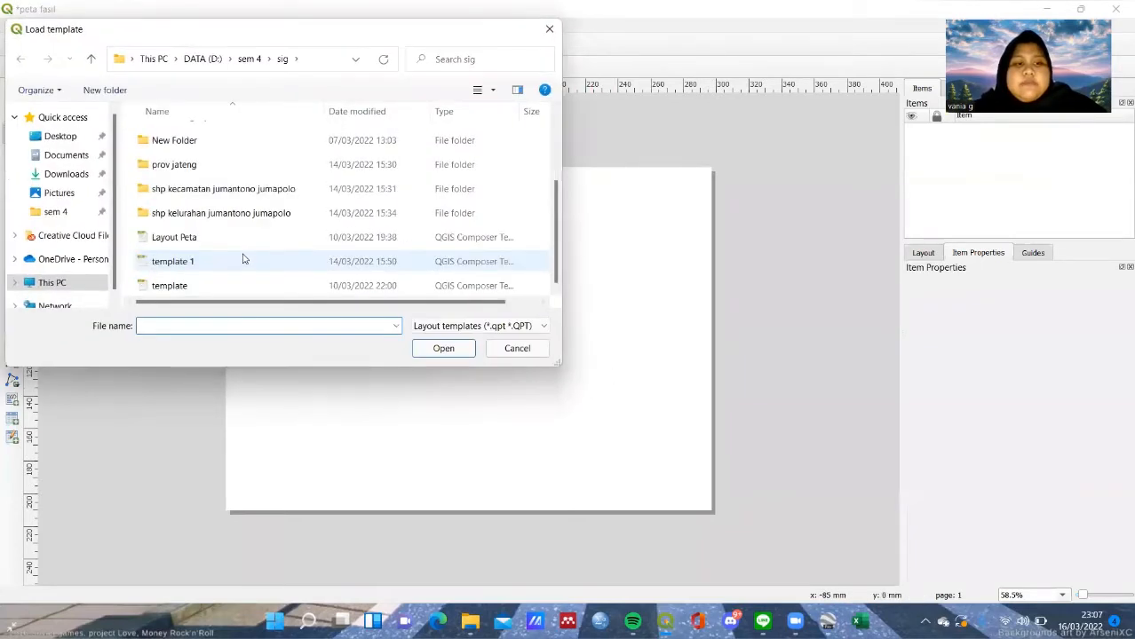
click(240, 263)
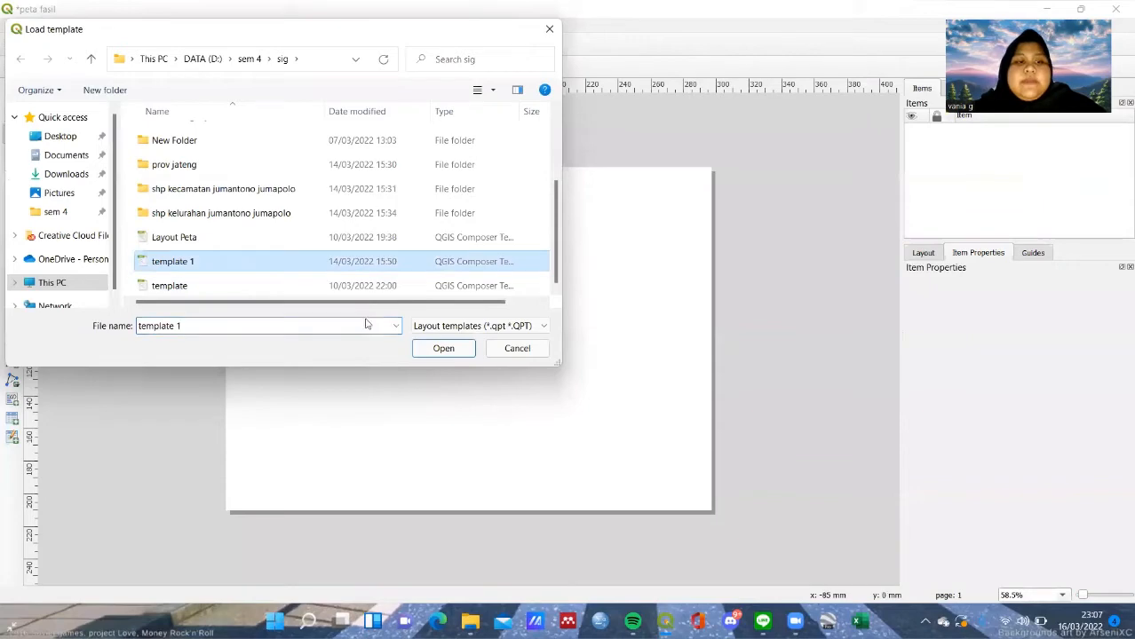
click(442, 350)
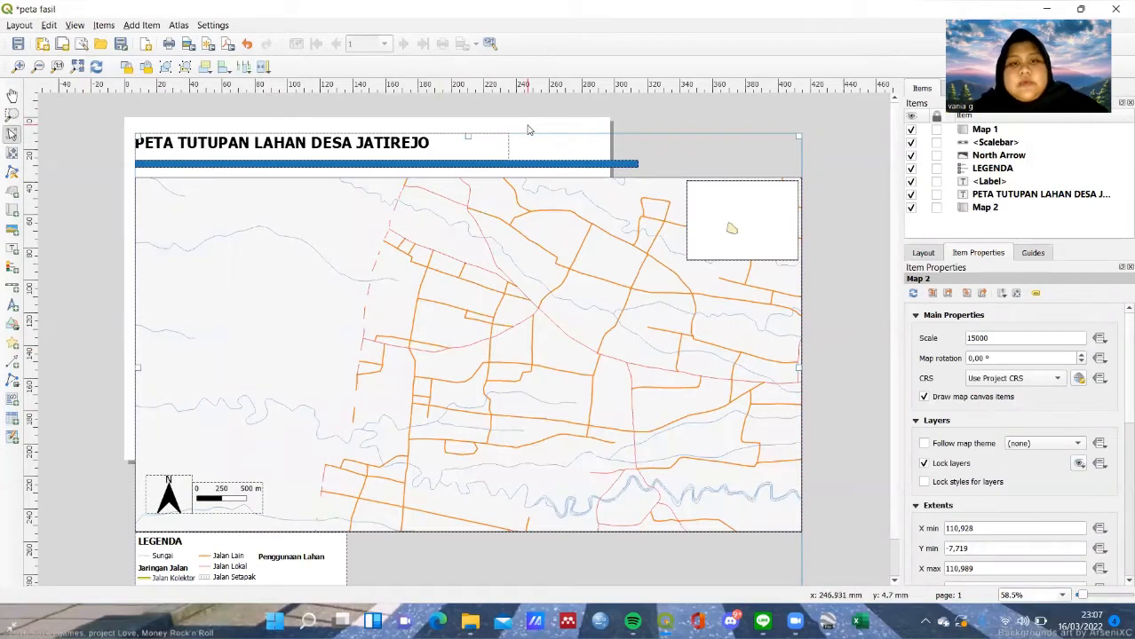
Step: Set the layout page size to A3, keeping the landscape orientation
click(528, 130)
right_click(528, 130)
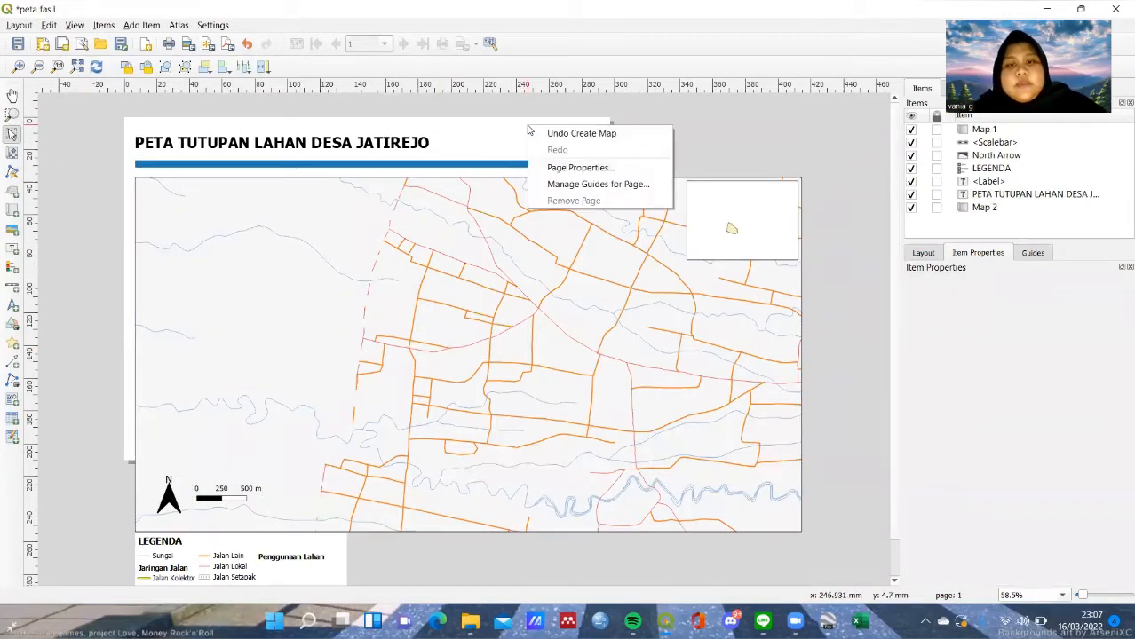
click(572, 168)
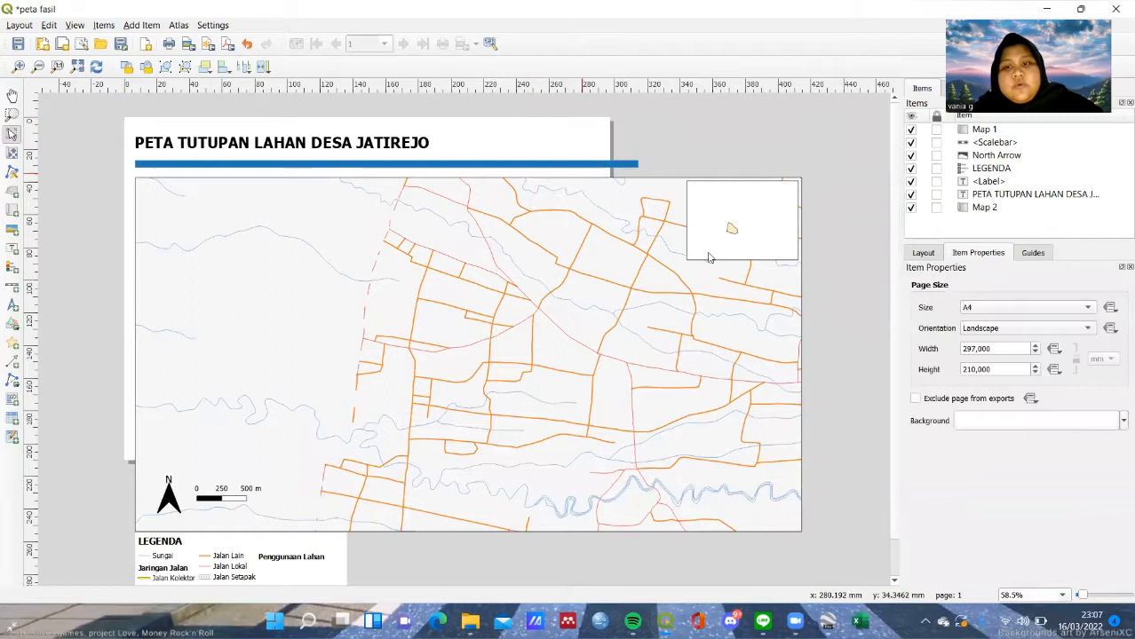
click(977, 307)
click(960, 223)
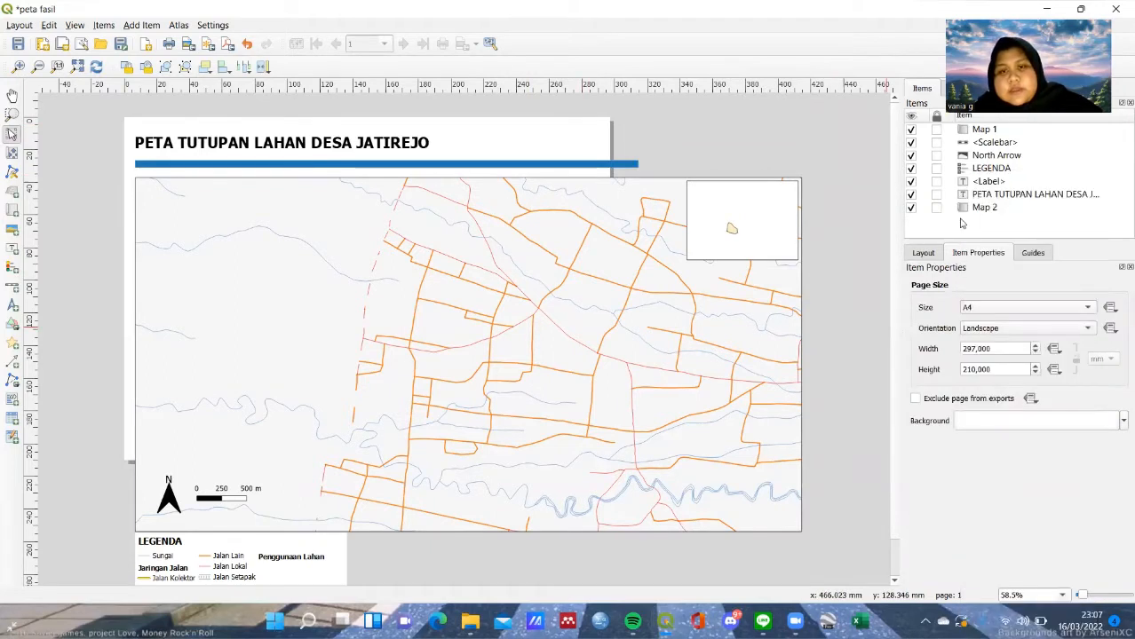
click(989, 309)
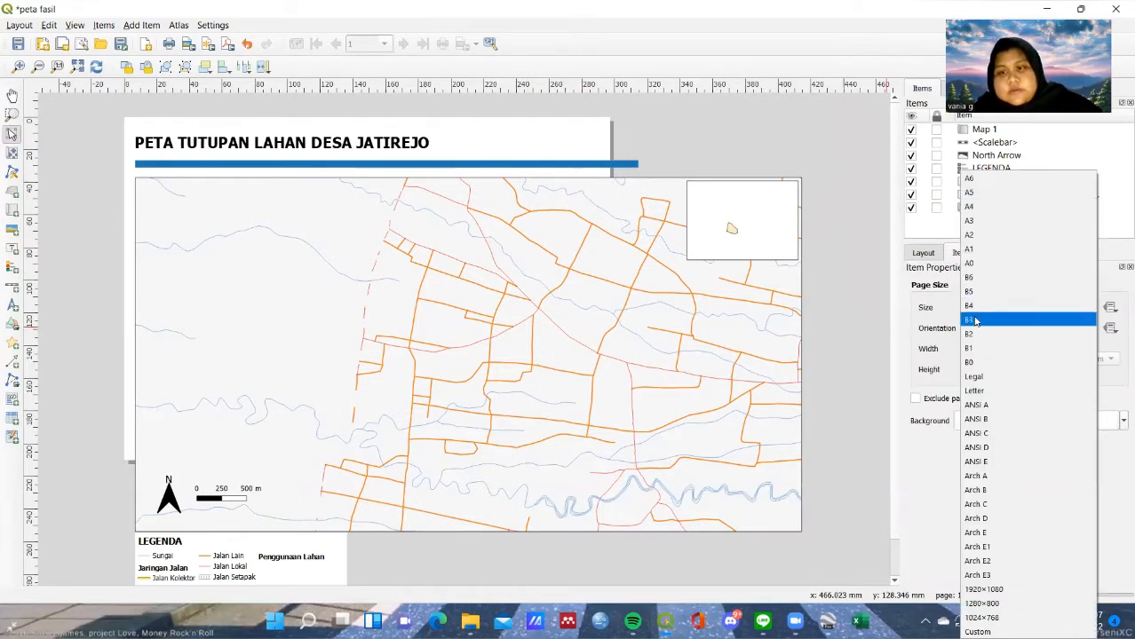
click(975, 221)
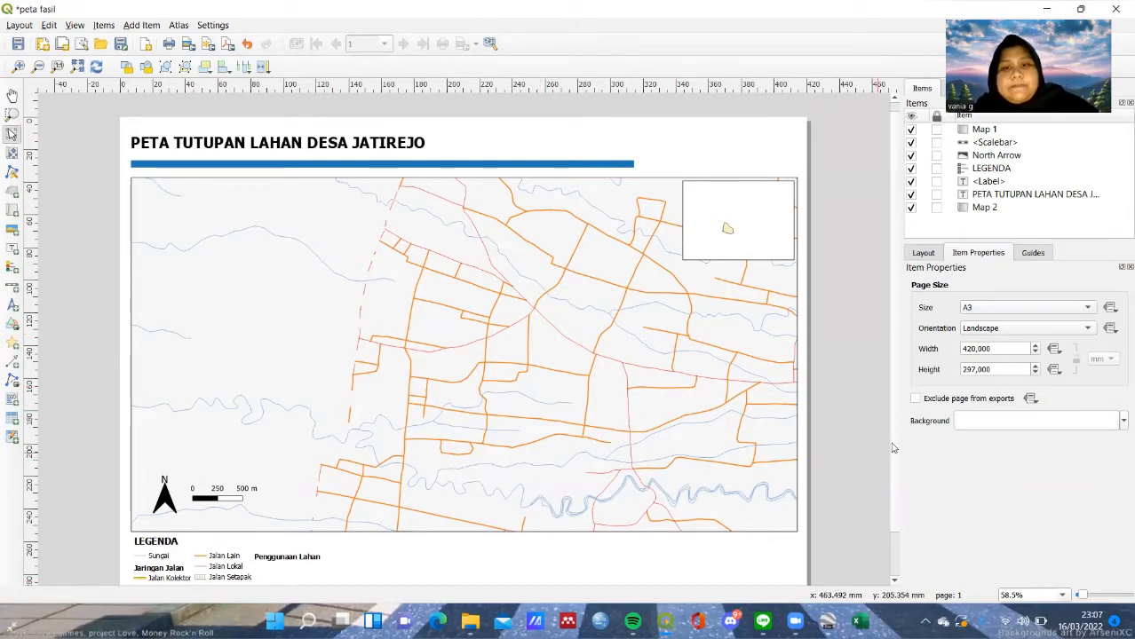
Step: Refresh the main map, Map 2, with the project's current facility, river and road layers and lock its layers again
click(580, 321)
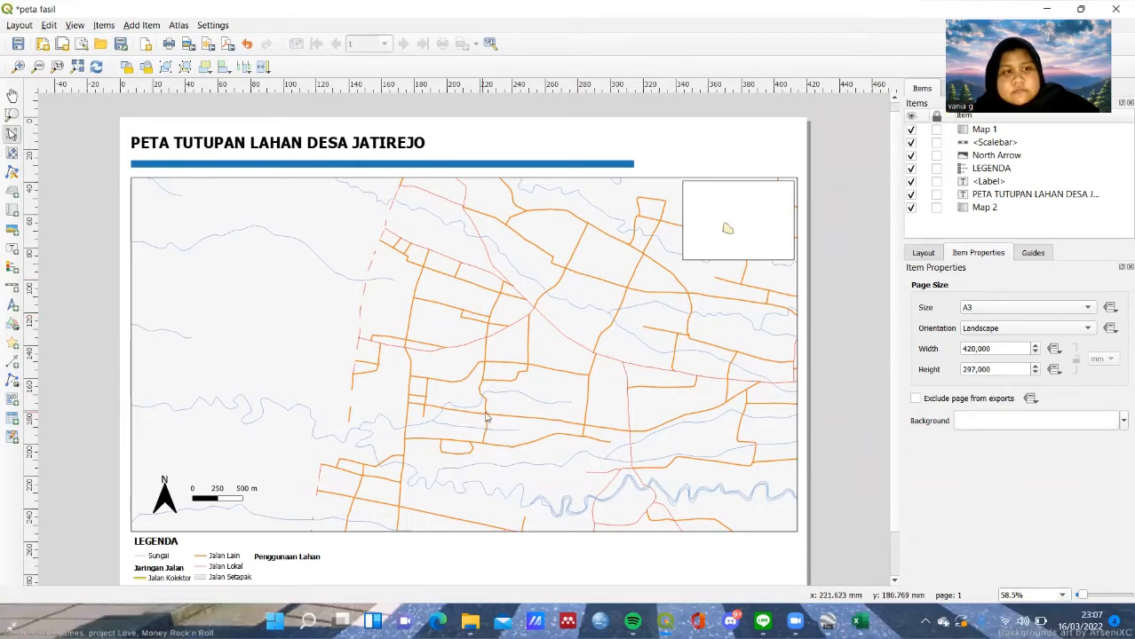
click(923, 464)
click(924, 464)
click(12, 153)
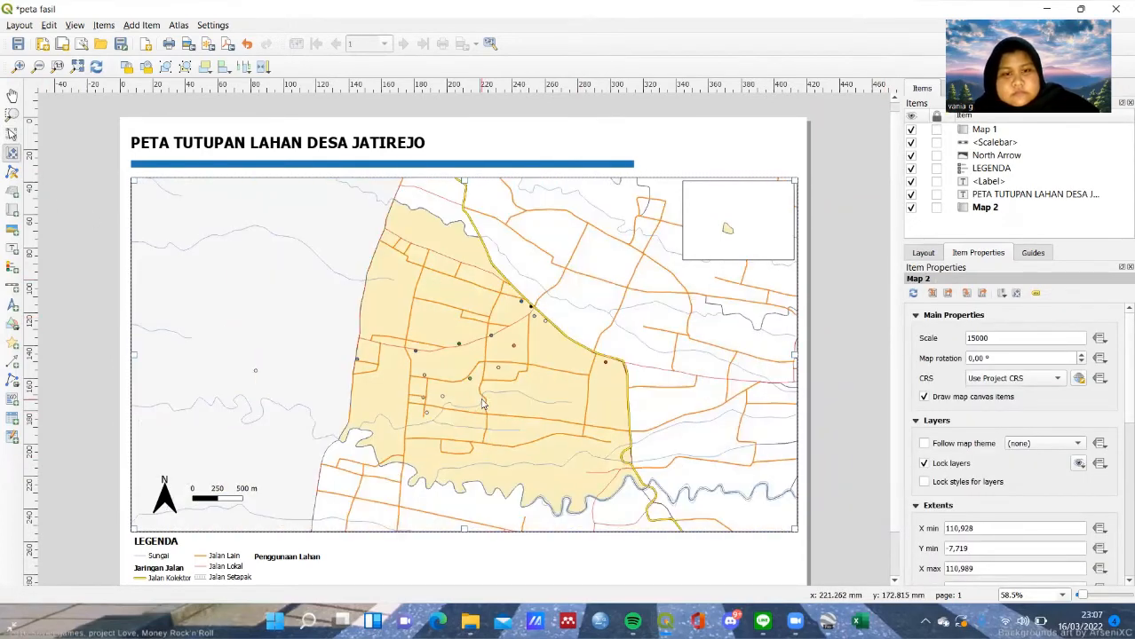
Step: Set the scalebar units to kilometers with a fixed segment width of 0.5 units
click(12, 133)
click(213, 497)
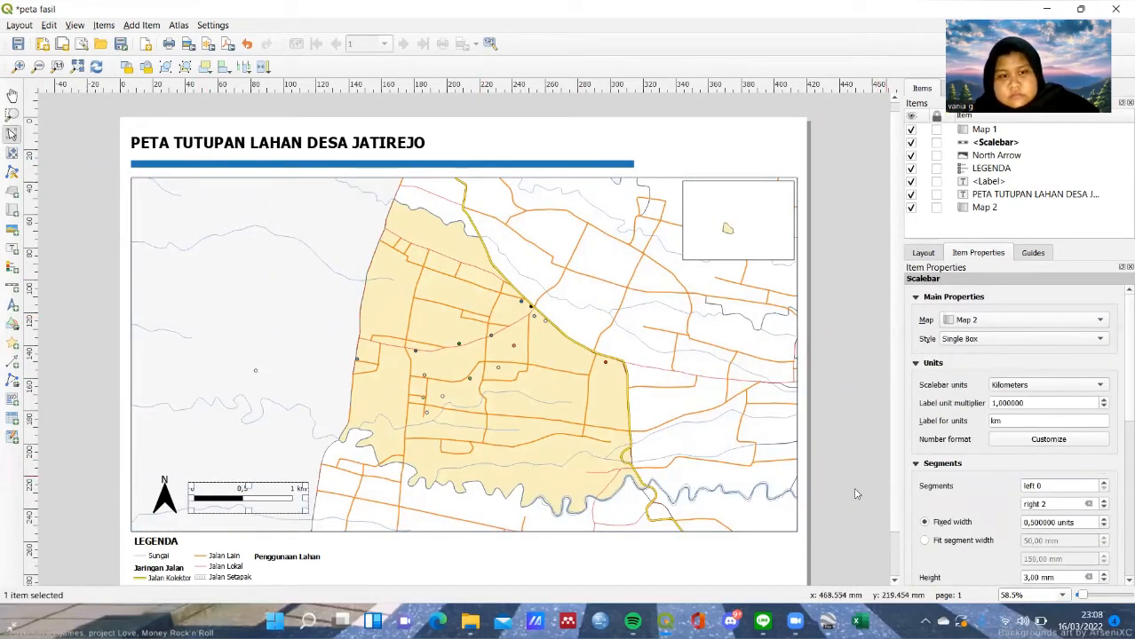
click(716, 242)
click(560, 426)
Step: Switch to the "buat sig" project window and hide the fas ibadat, fas pendi, fas kes and fas ekonomi layers
click(718, 233)
click(667, 621)
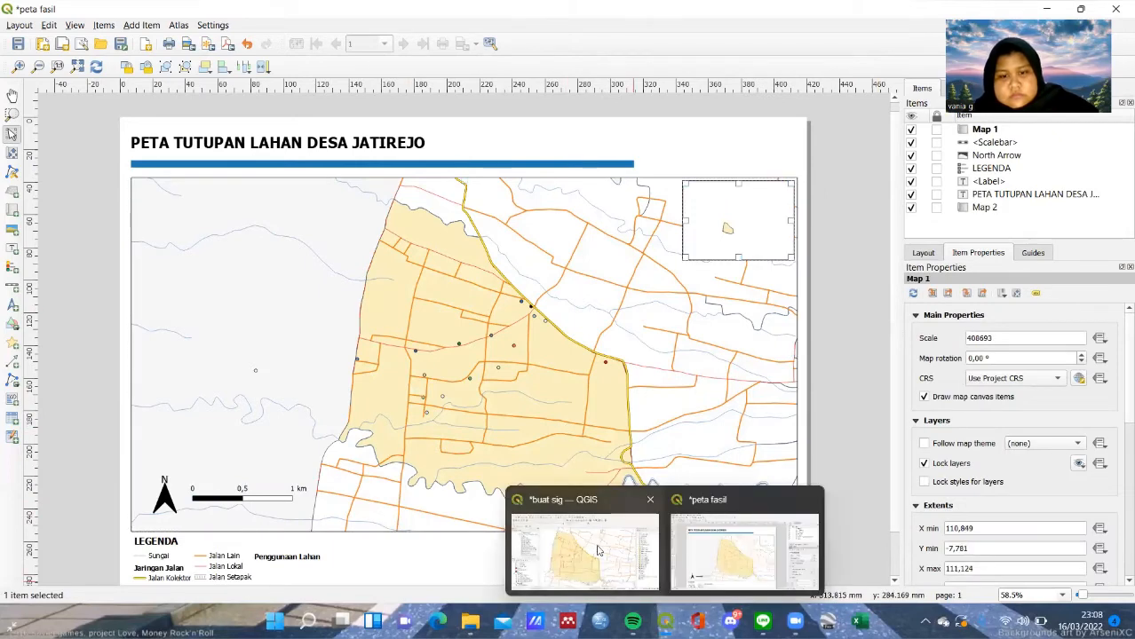
click(598, 550)
click(22, 436)
click(22, 514)
scroll(53, 501, down, 2)
click(22, 504)
click(22, 529)
scroll(22, 524, down, 3)
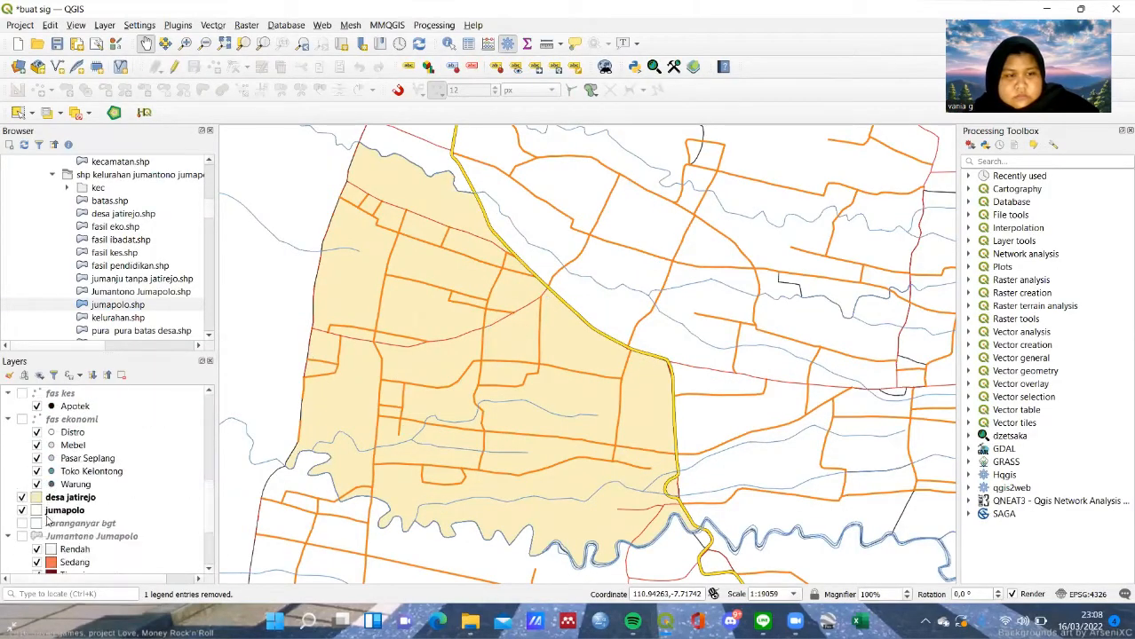
Step: Hide the JALAN_LN_25K, rencana_jaringan_jalan and SUNGAI_LN_25K layers, leaving only the desa jatirejo and jumapolo boundaries displayed
scroll(22, 435, up, 8)
click(22, 431)
click(22, 419)
click(22, 392)
scroll(109, 519, down, 7)
scroll(534, 464, down, 1)
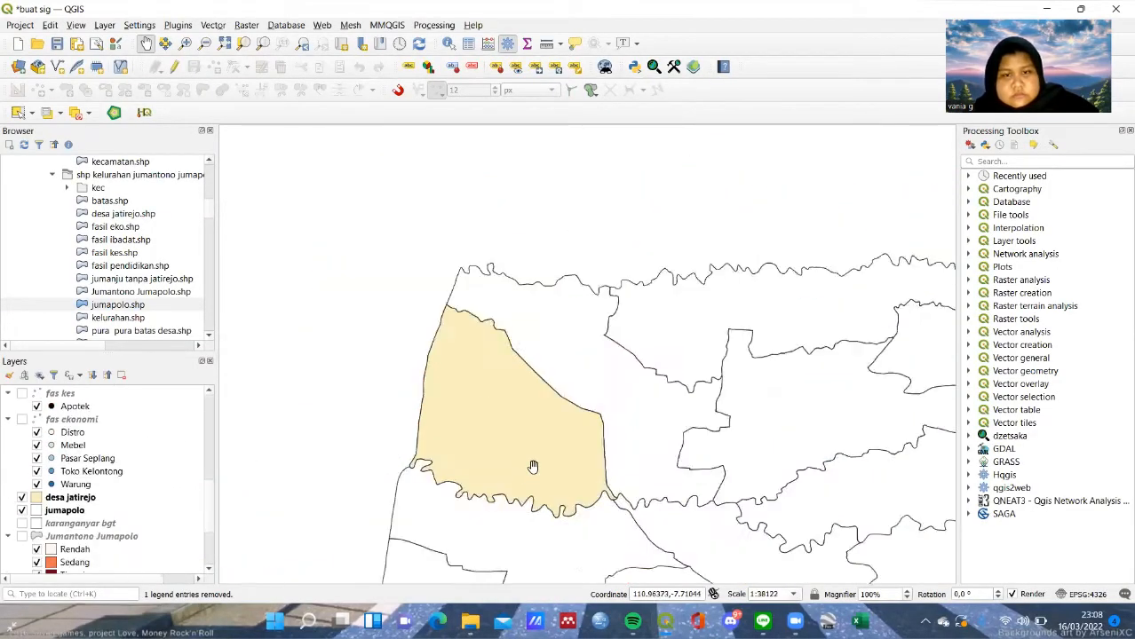
drag(725, 415, 559, 333)
scroll(559, 333, down, 1)
Step: Return to the "peta fasil" layout, fit the village boundaries in the inset Map 1 at scale 204283 and lock its layers
click(666, 621)
click(742, 544)
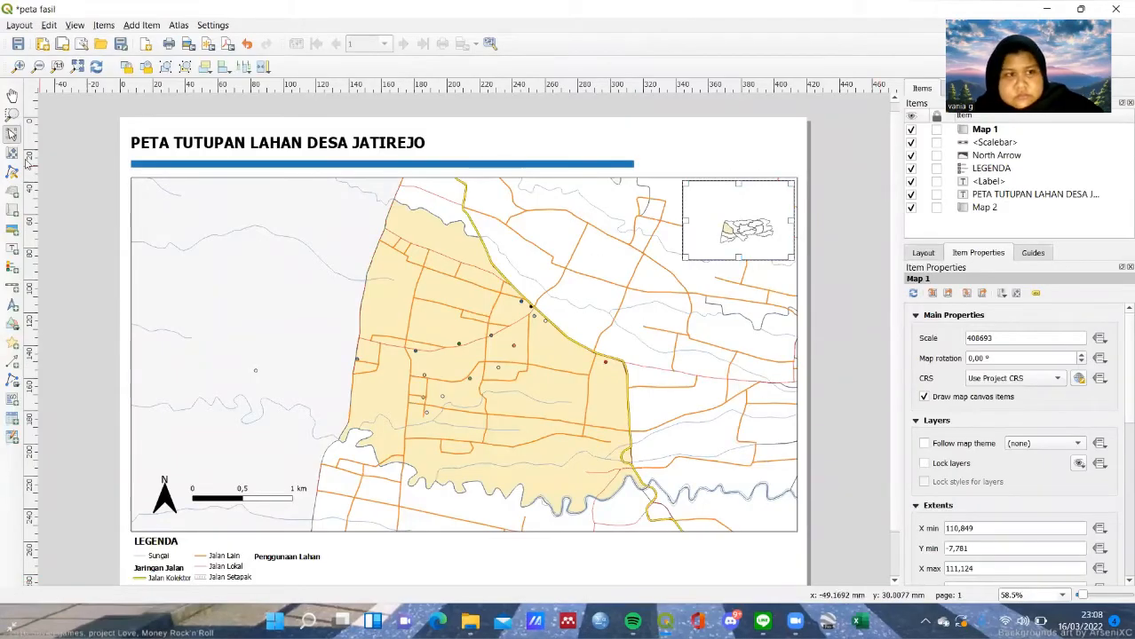
scroll(733, 225, up, 1)
click(924, 463)
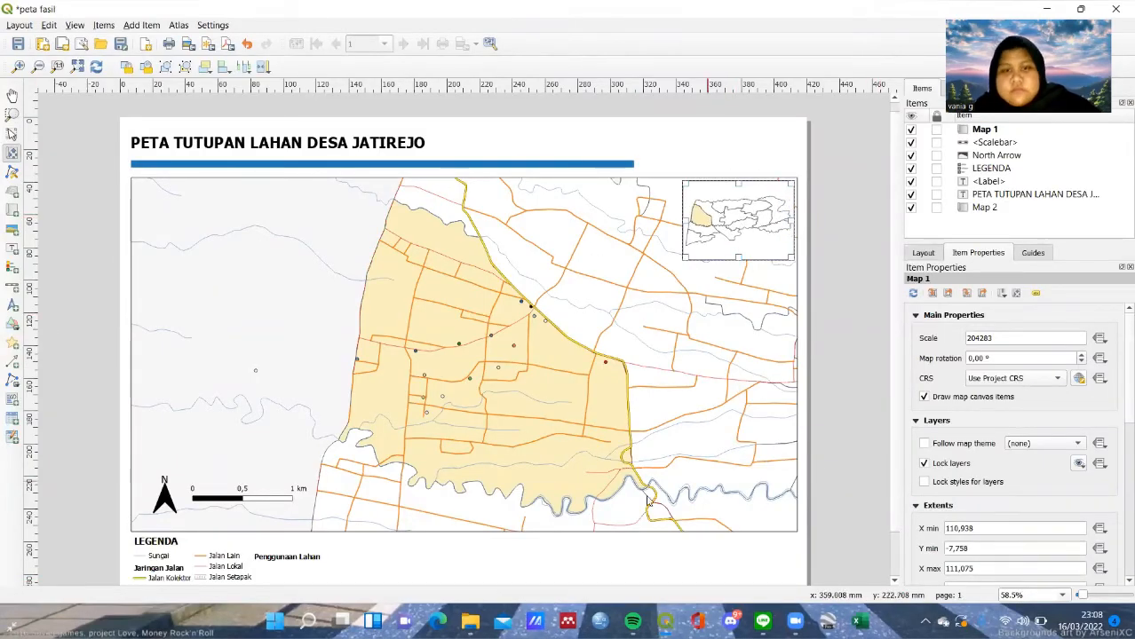
Step: Update the legend with the current layers, rename its SUNGAI_LN_25K entry to "Sungai" and remove the demografi entry
key(v)
click(249, 573)
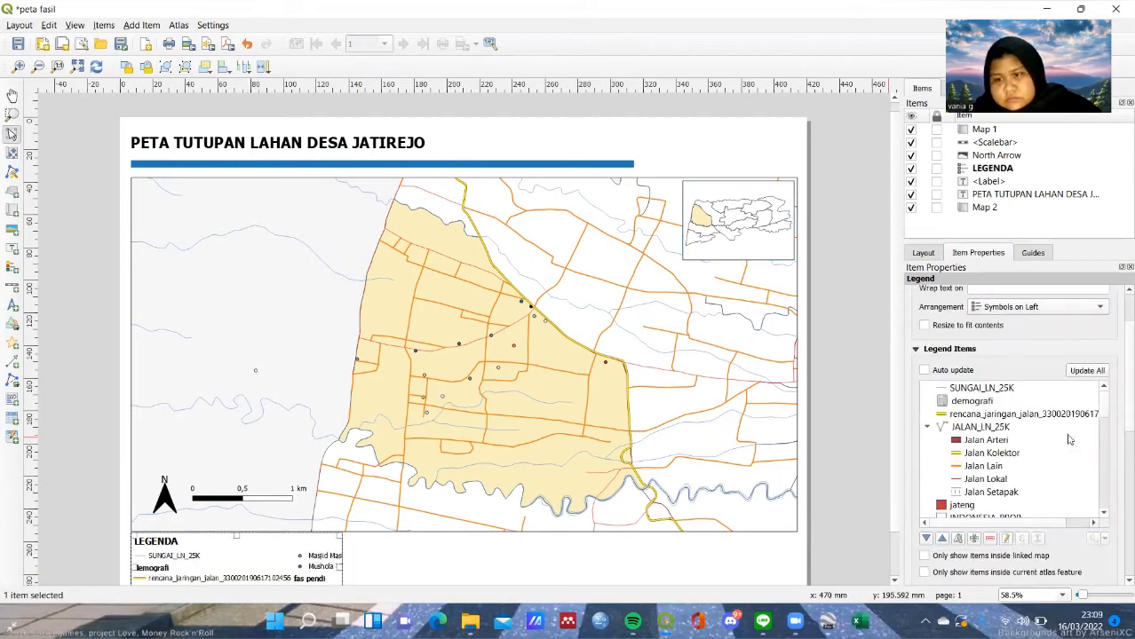
double_click(951, 384)
key(ctrl+a)
text(Sungai)
click(912, 280)
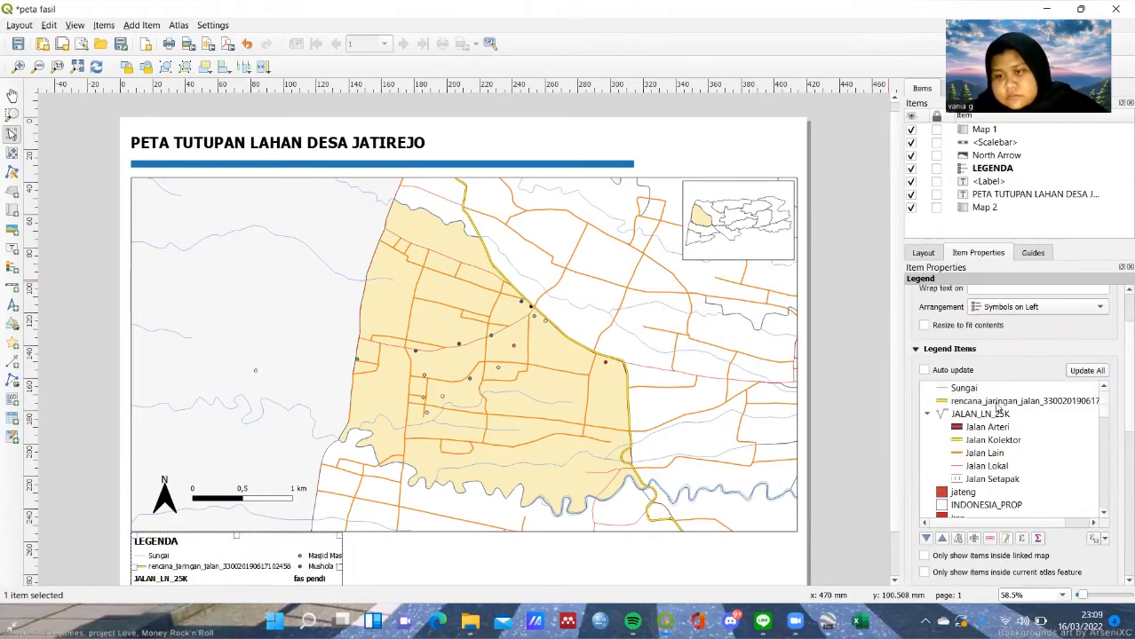
Step: Remove the rencana_jaringan_jalan entry from the legend and rename the JALAN_LN_25K group to "Jaringan Jalan"
double_click(1004, 408)
key(ctrl+a)
key(BackSpace)
text(Jaringan Jalan)
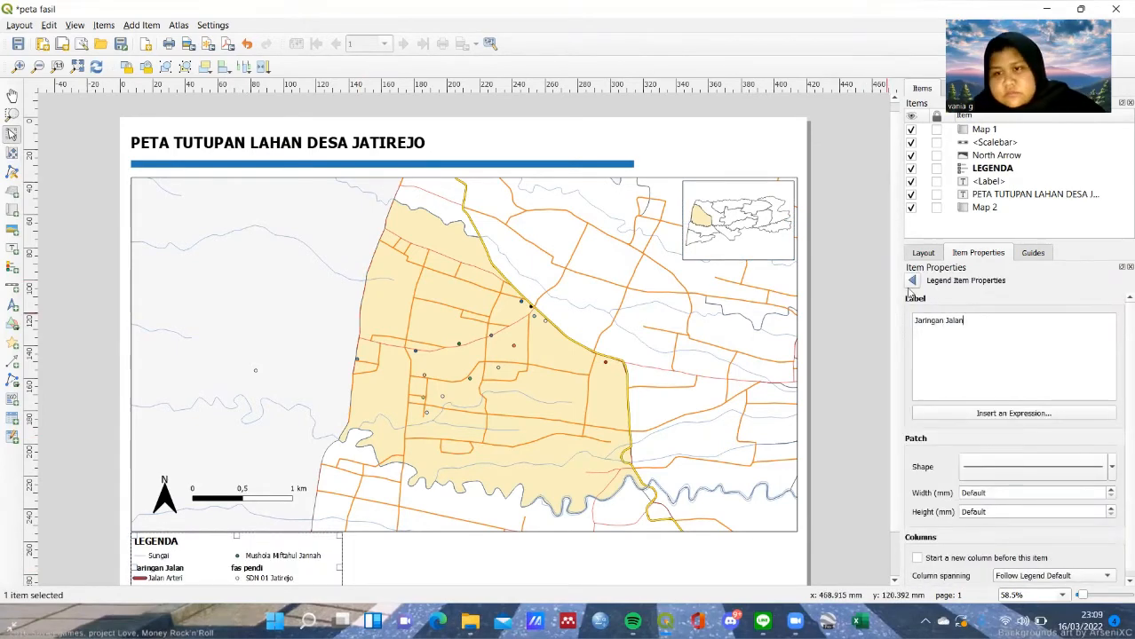
click(912, 280)
Step: Delete the Jalan Arteri, Jalan Setapak, jateng, INDONESIA_PROP and kec entries from the legend
click(983, 453)
click(990, 538)
click(973, 454)
click(990, 538)
double_click(990, 538)
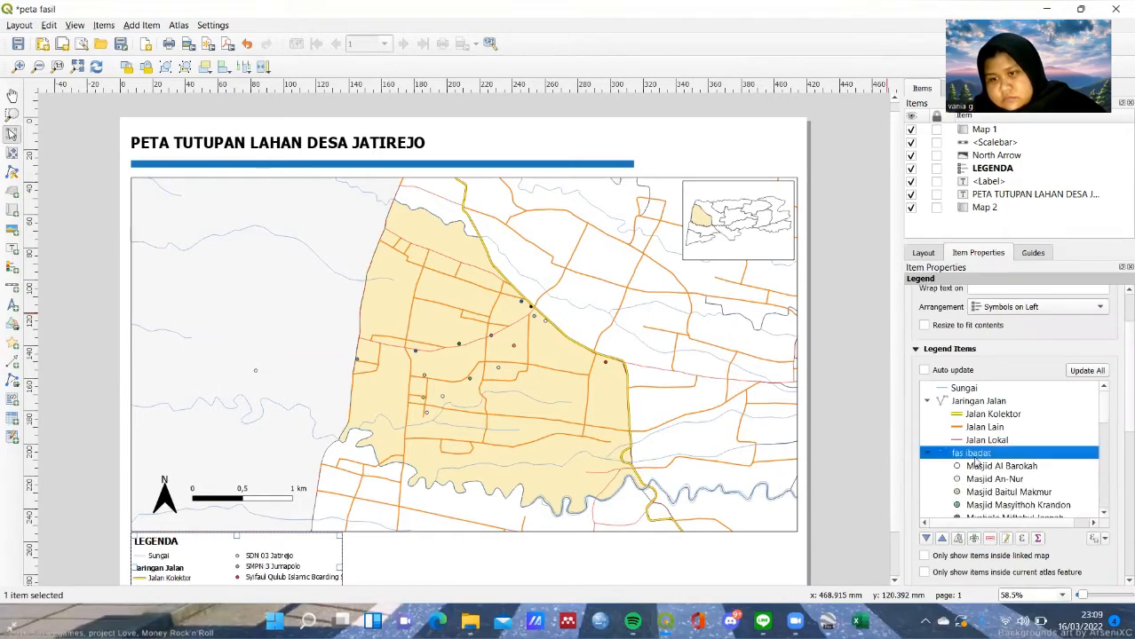
Step: Rename the legend groups fas ibadat to "Fasilitas Peribadatan" and fas pendi to "Fasilitas Pendidikan"
double_click(974, 455)
drag(950, 320, 880, 298)
text(Fasilitas Peribadatan)
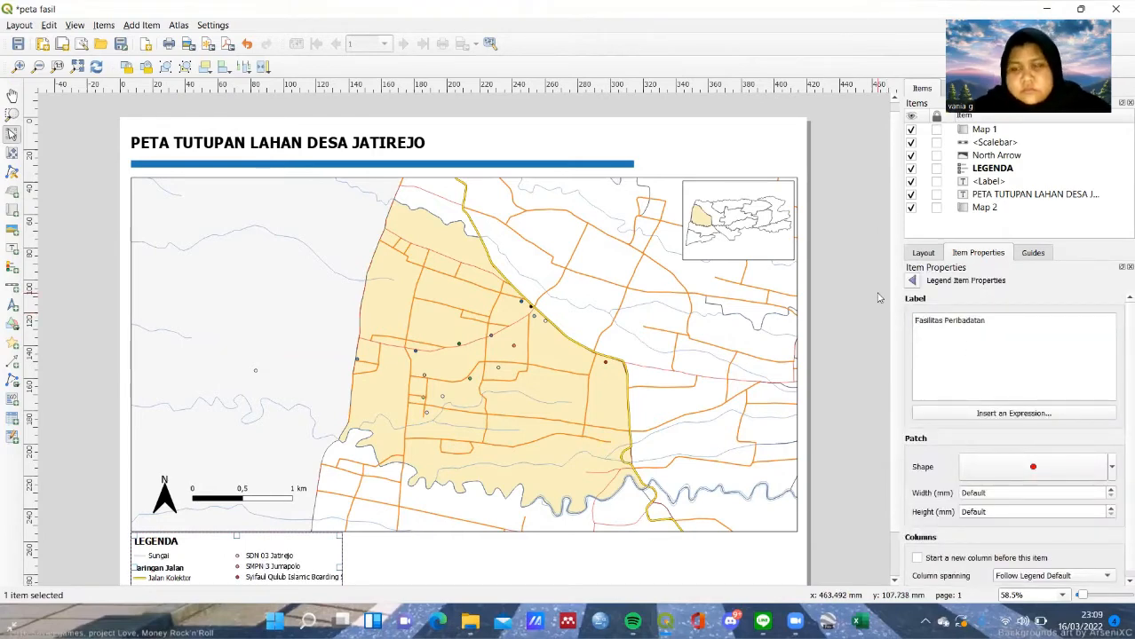
click(912, 281)
scroll(1059, 482, down, 3)
double_click(975, 481)
drag(949, 321, 894, 323)
text(Fasilitas Pendidikan)
click(913, 281)
Step: Rename the legend groups fas kes to "Fasilitas Kesehatan" and fas ekonomi to "Fasilitas Ekonomi"
double_click(971, 347)
text(Fasili)
click(913, 281)
scroll(984, 421, up, 1)
double_click(977, 412)
text(Fasi)
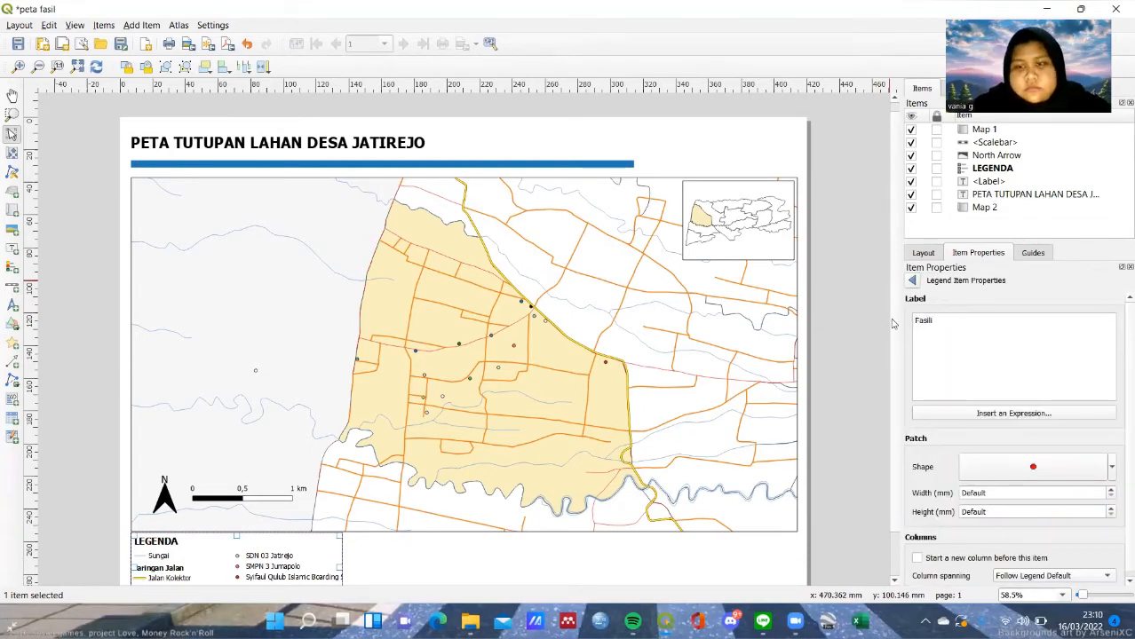
key(BackSpace)
text(mi)
click(913, 280)
Step: Delete the karanganyar bgt and Jumantono Jumapolo entries from the legend and widen the legend frame below the main map
scroll(999, 493, down, 2)
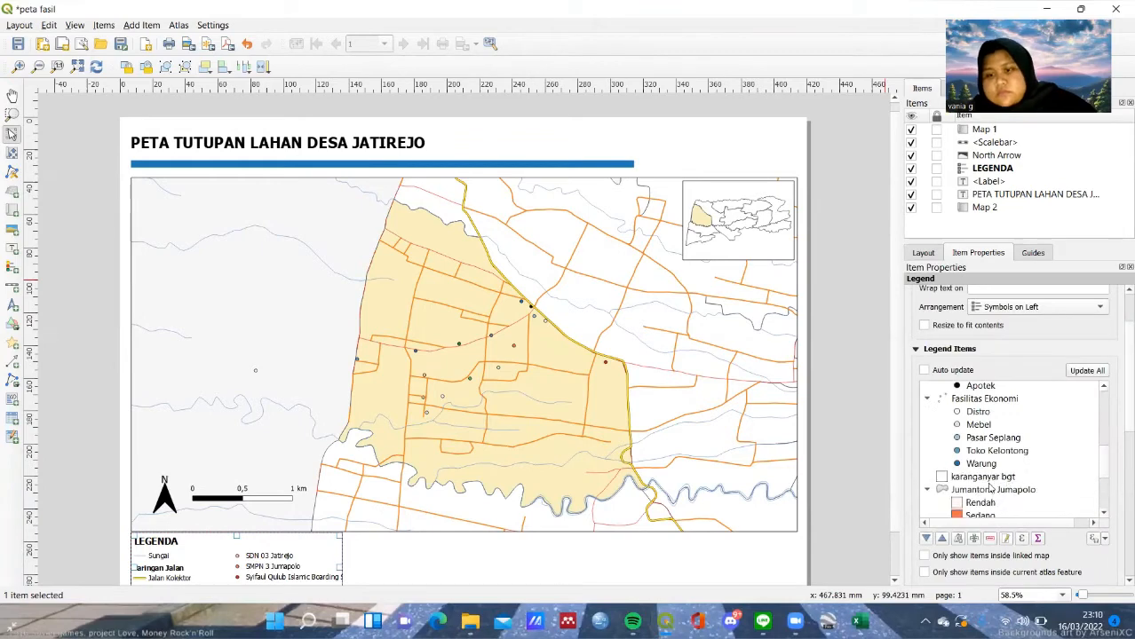
click(986, 477)
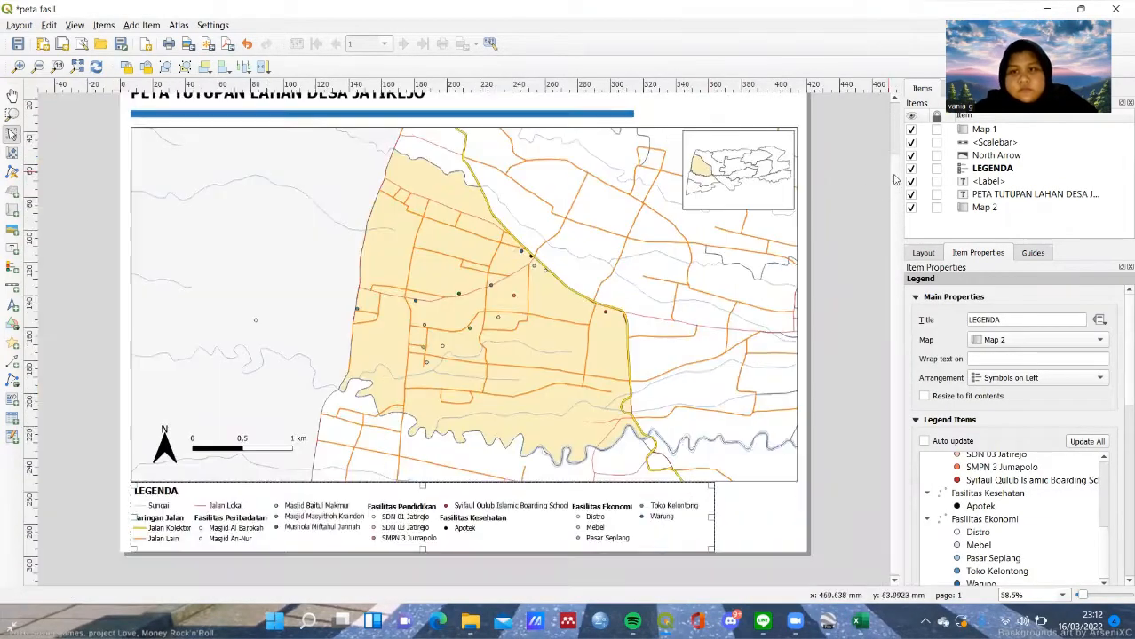
Step: Change the map title label to "PETA SEBARAN FASILITAS DESA JATIREJO"
scroll(895, 180, up, 1)
click(1035, 193)
triple_click(977, 320)
text(PETA SEBARA)
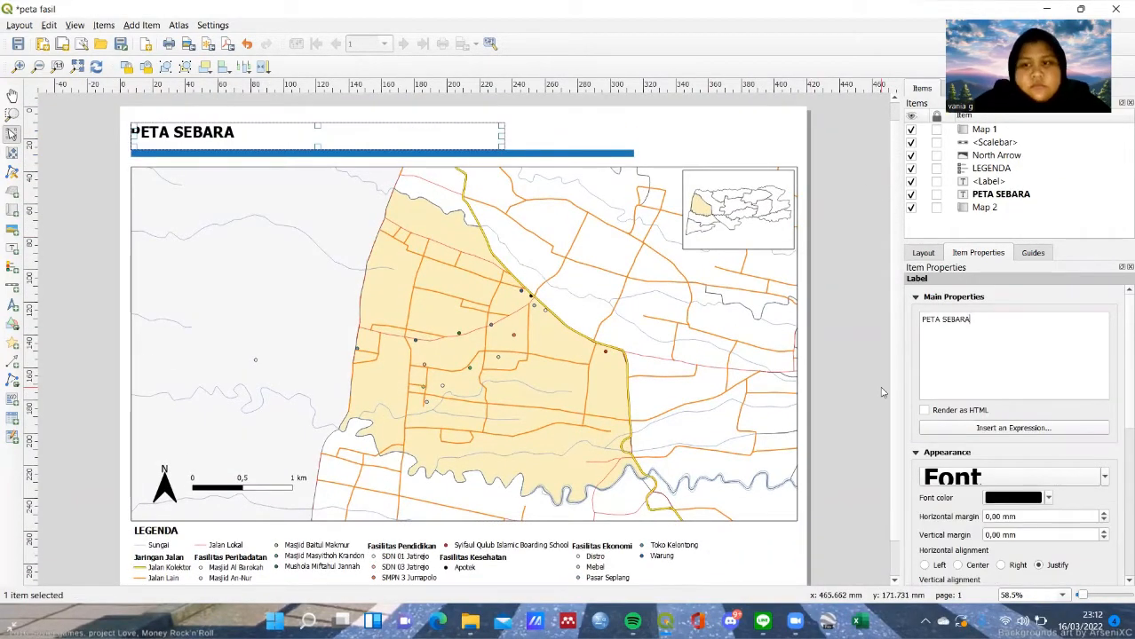
text(N FASILITAS DESA JATIREJO)
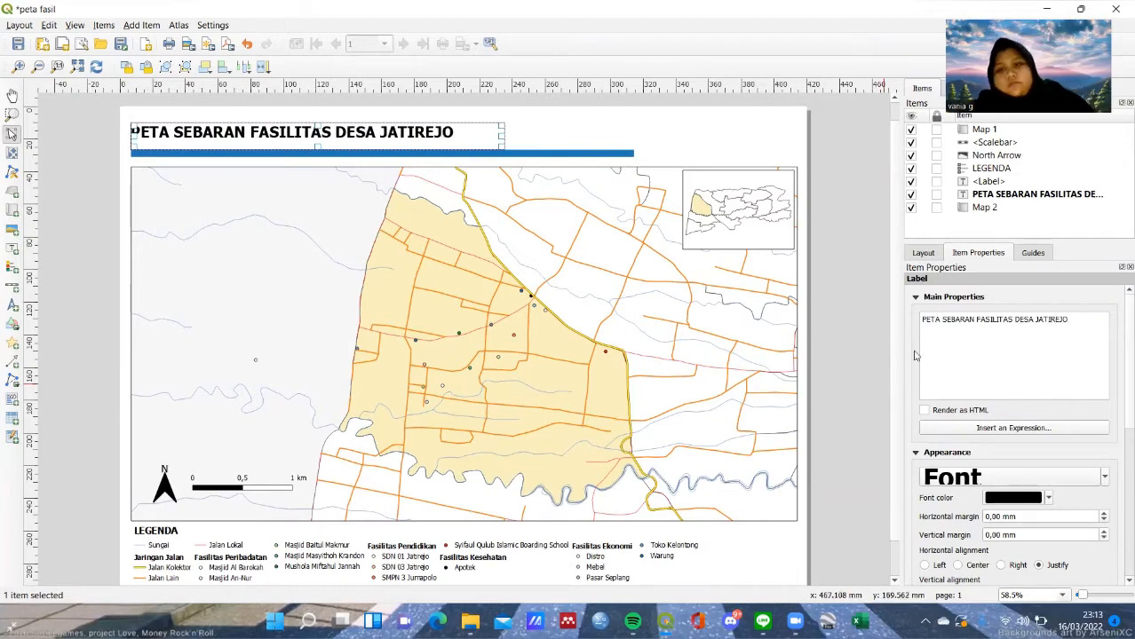
scroll(836, 356, down, 1)
scroll(835, 356, up, 1)
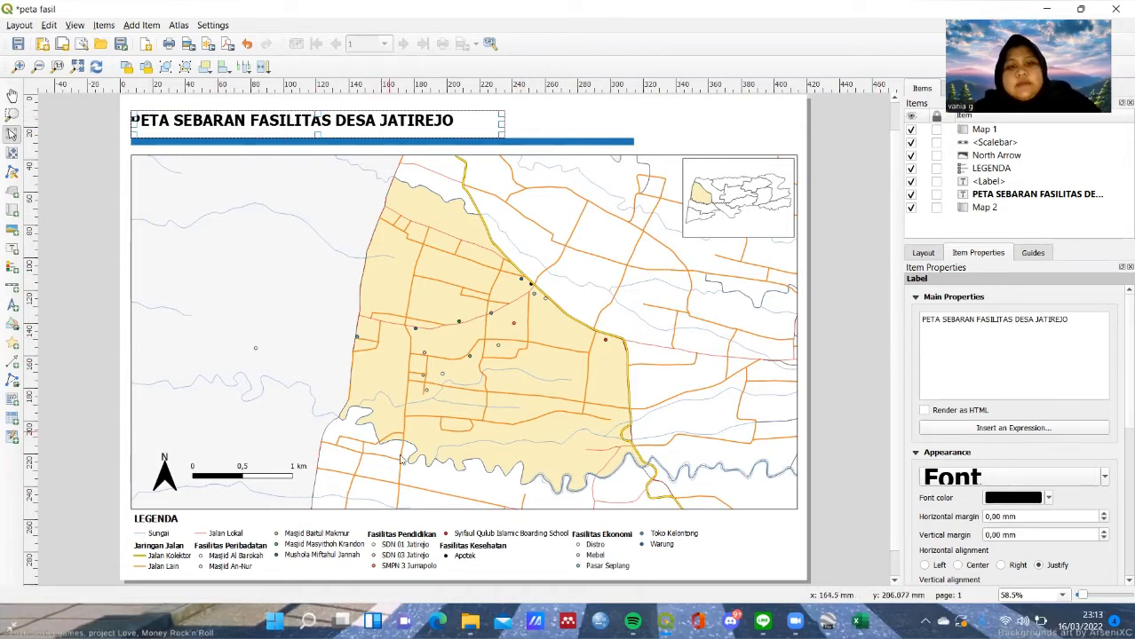
Step: Export the layout as a PNG image named "peta fasilitas" in the sig folder
click(19, 25)
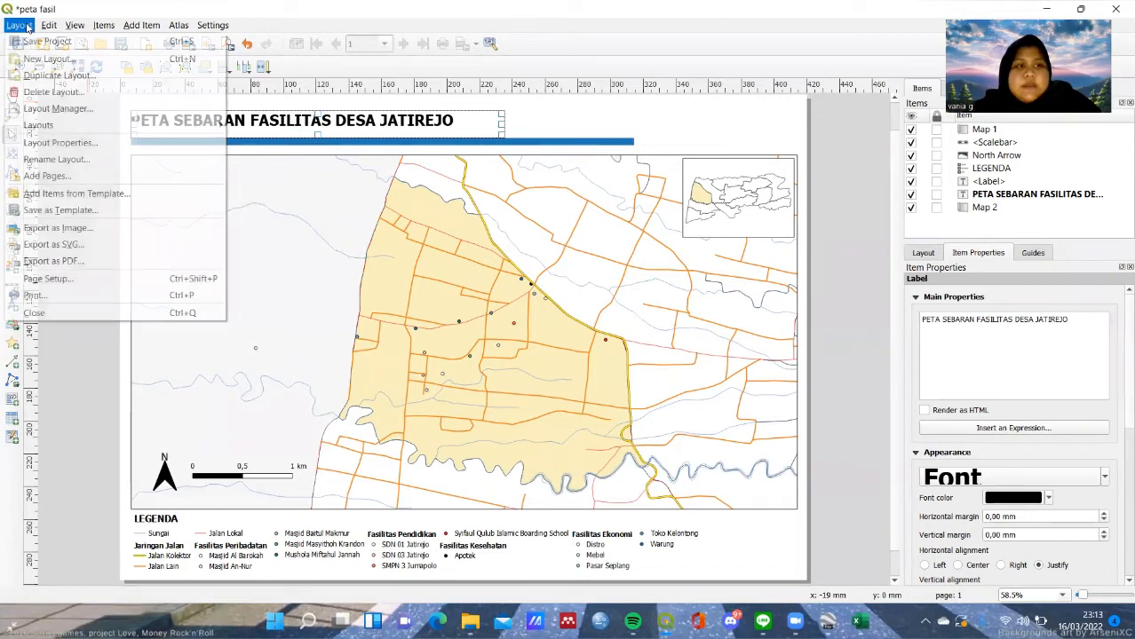
click(82, 229)
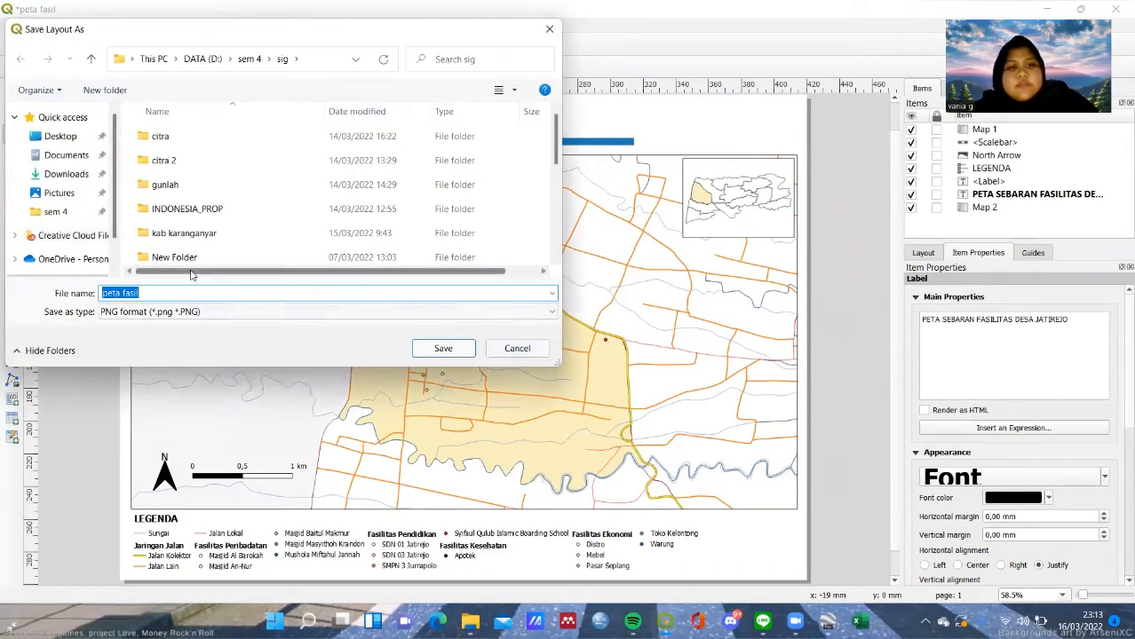
click(152, 296)
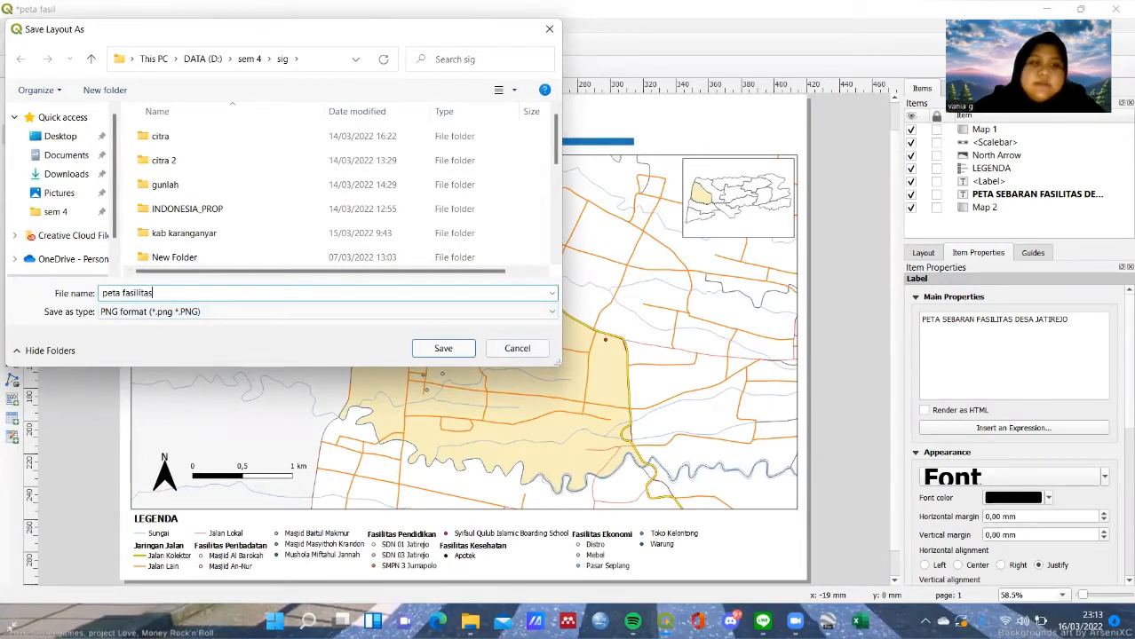
text(itas)
click(443, 348)
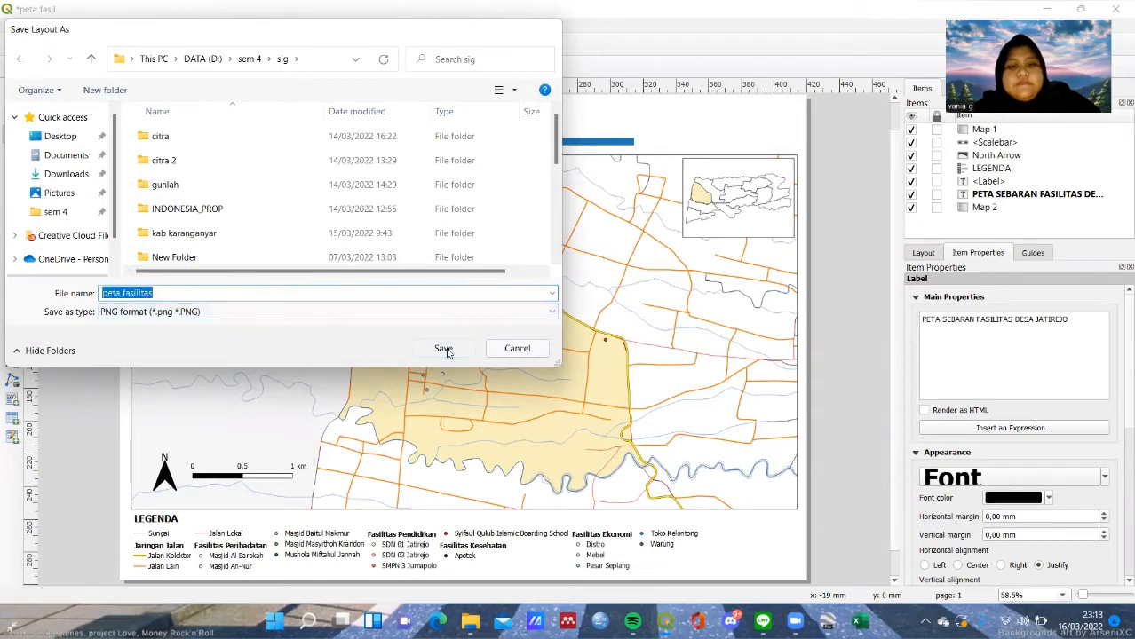
Step: Accept the image export options at 300 dpi and write the layout's PNG file
click(595, 436)
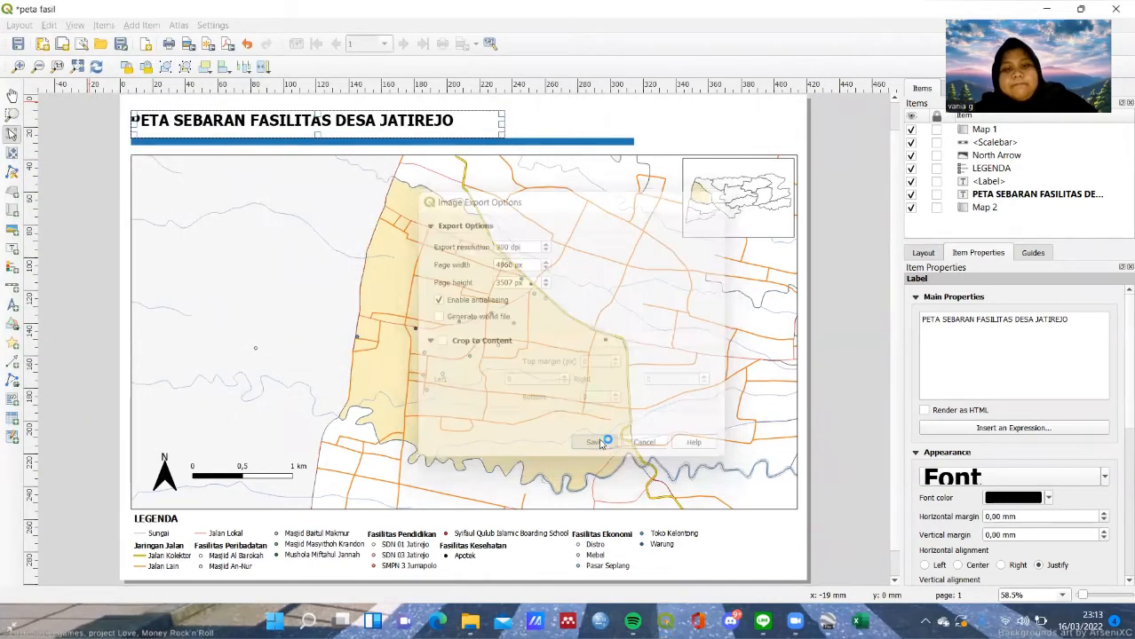
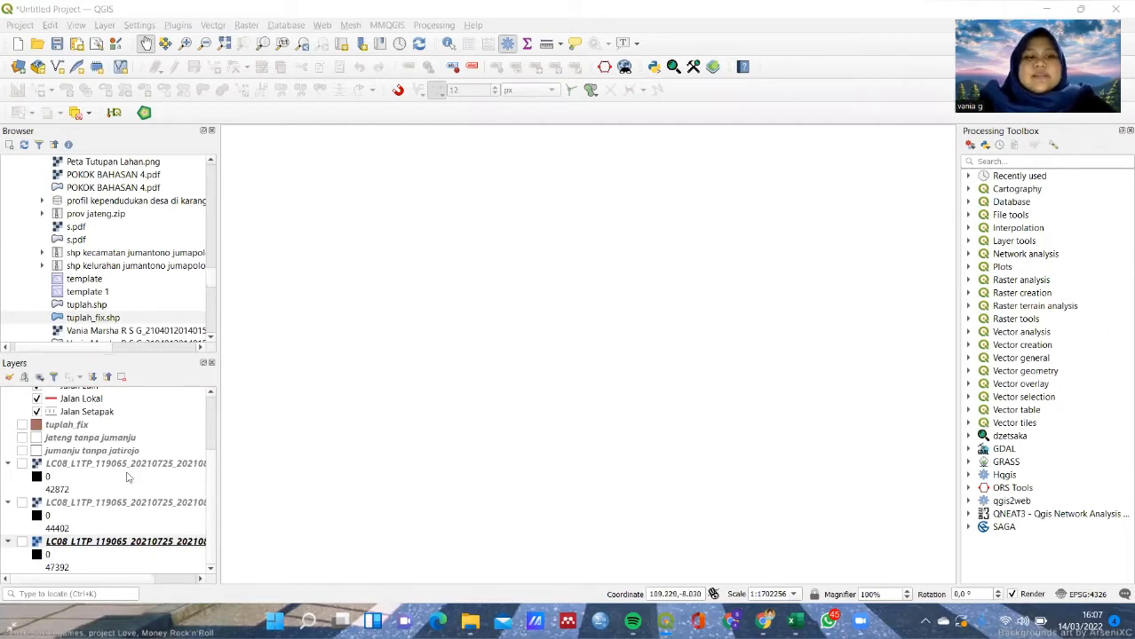
Step: Turn on the visibility of the three LC08_L1TP_119065 band layers at the end of the layer list
scroll(129, 479, up, 5)
scroll(136, 482, down, 5)
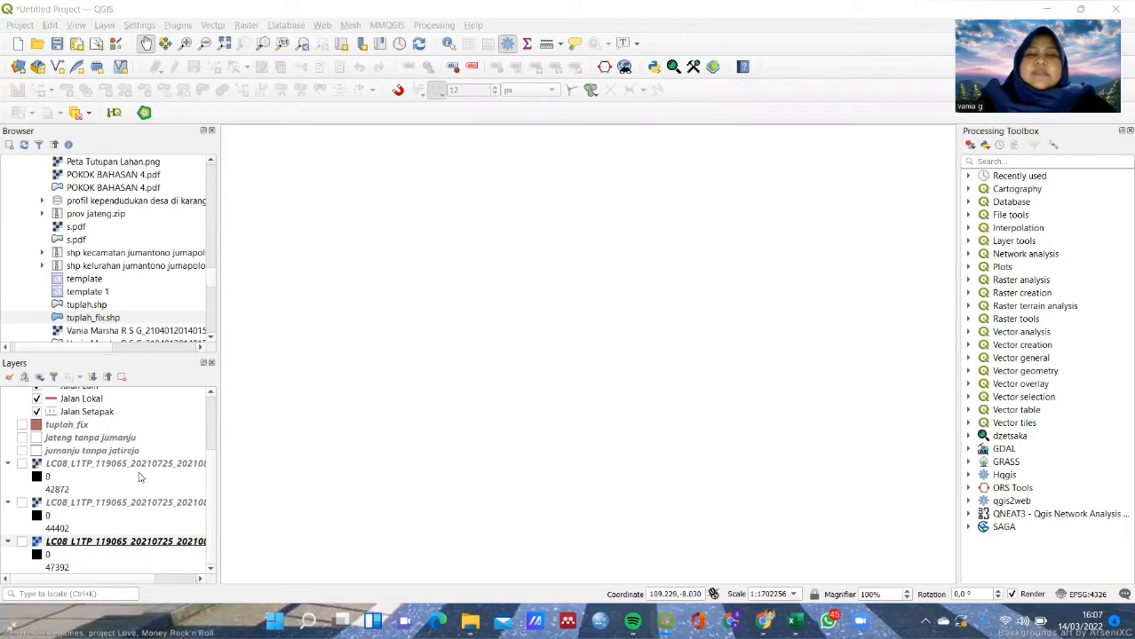
scroll(148, 471, up, 3)
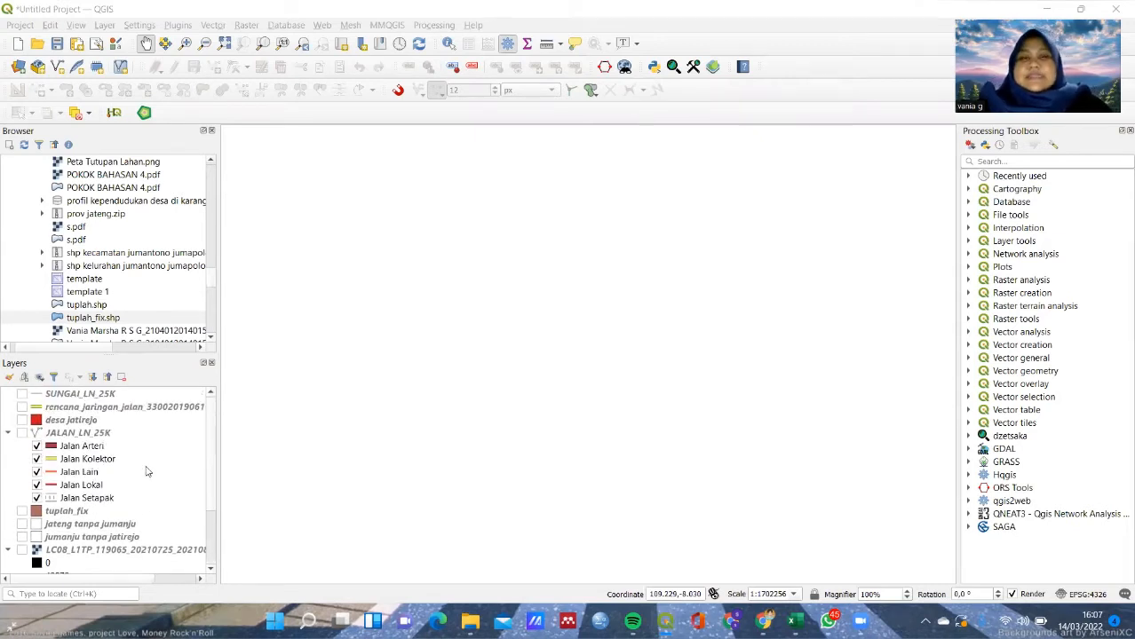
scroll(112, 503, down, 3)
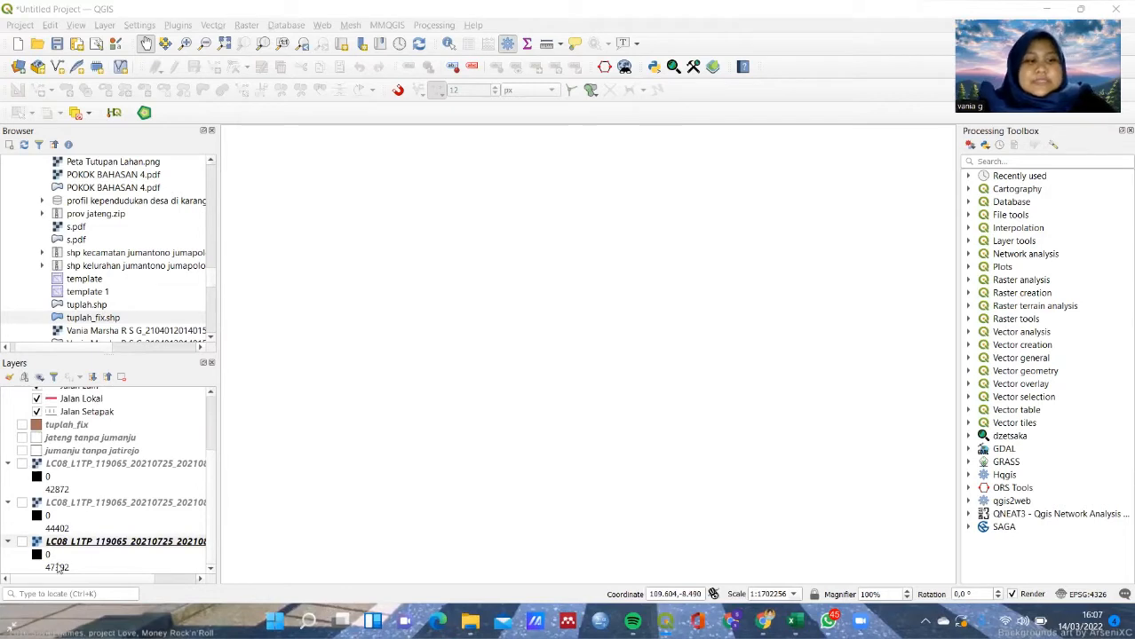
click(97, 542)
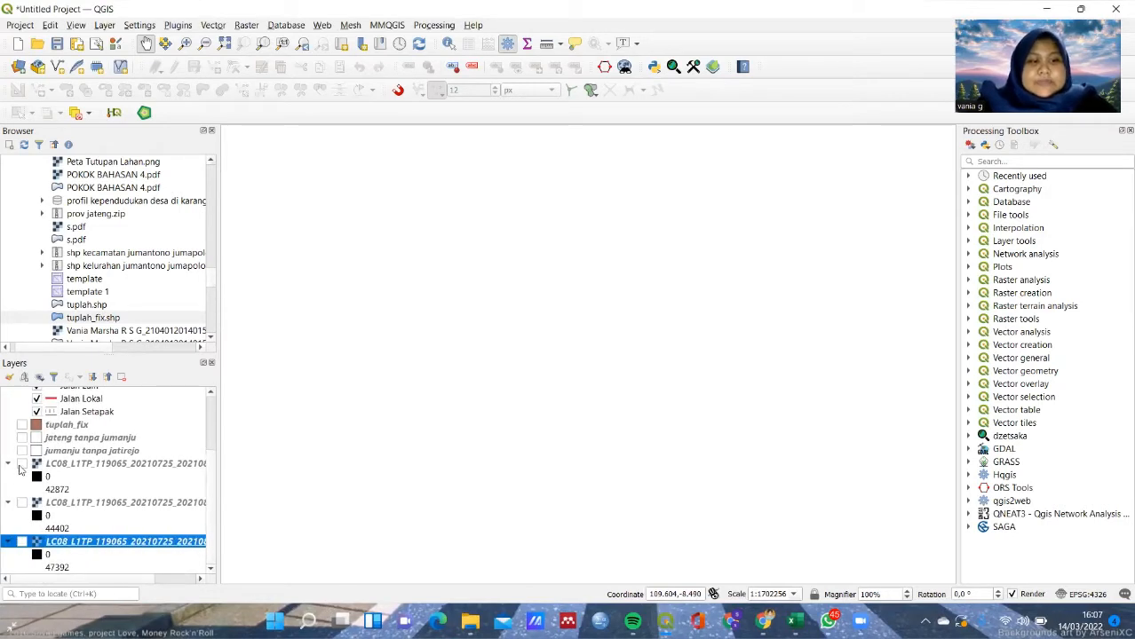
click(22, 464)
click(22, 503)
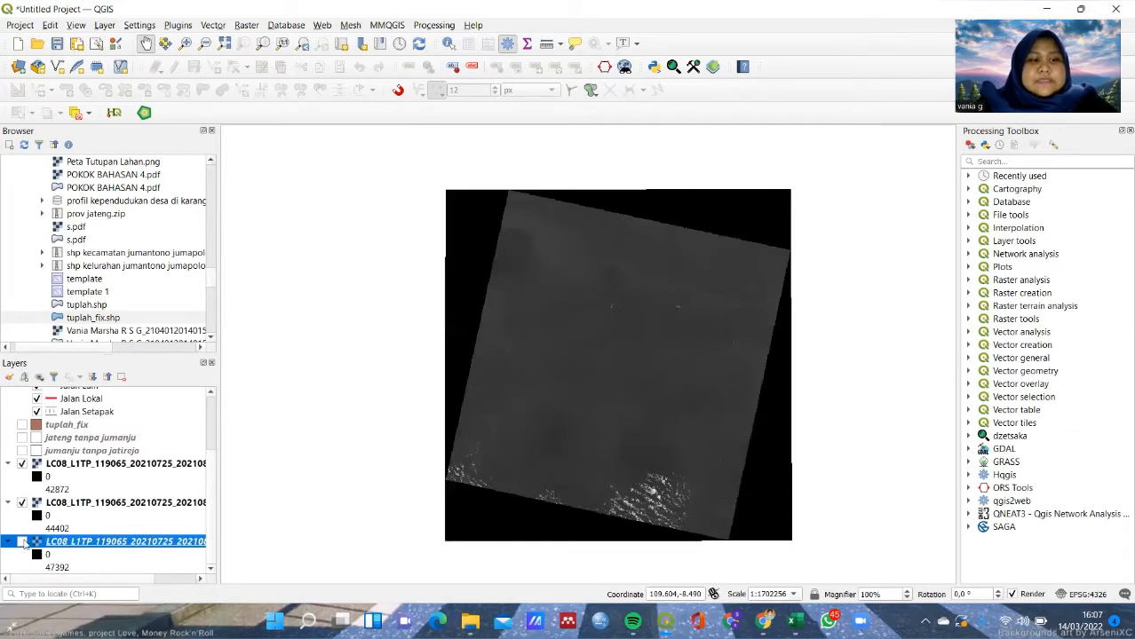
click(22, 542)
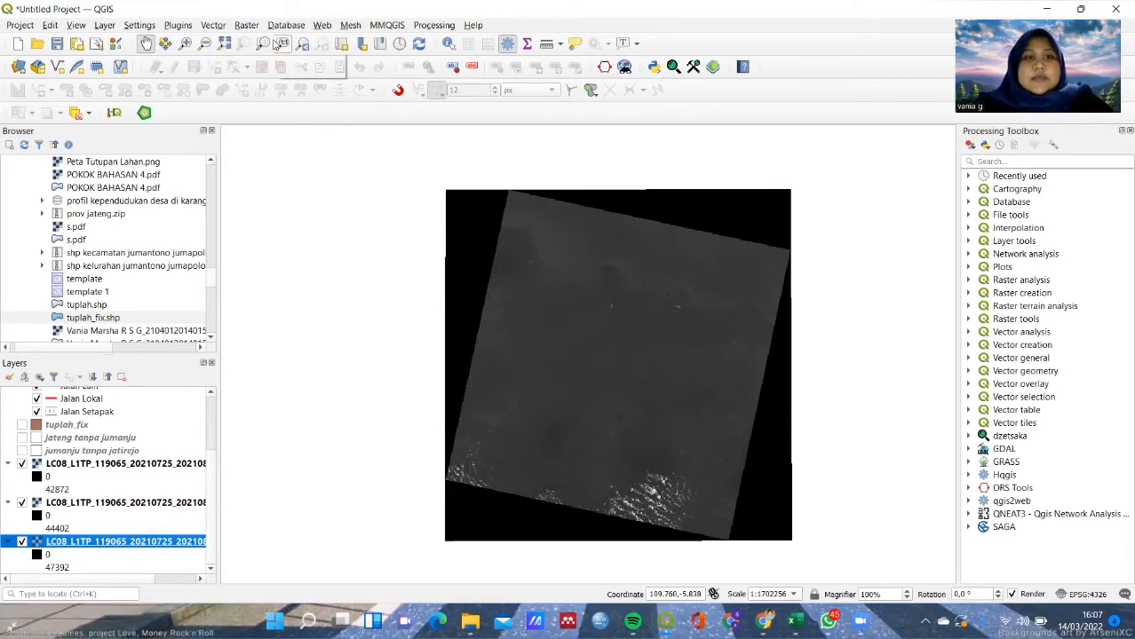
Step: Merge the LC08 B2, B3 and B4 rasters into a temporary layer, placing each input file into a separate band
click(248, 25)
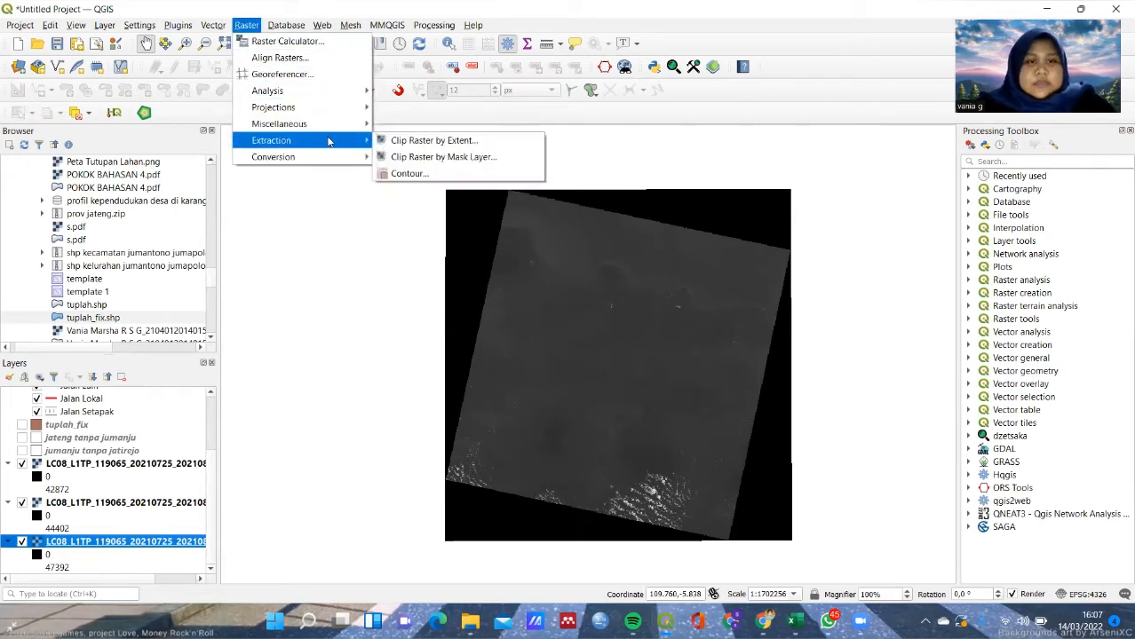
mouse_move(331, 130)
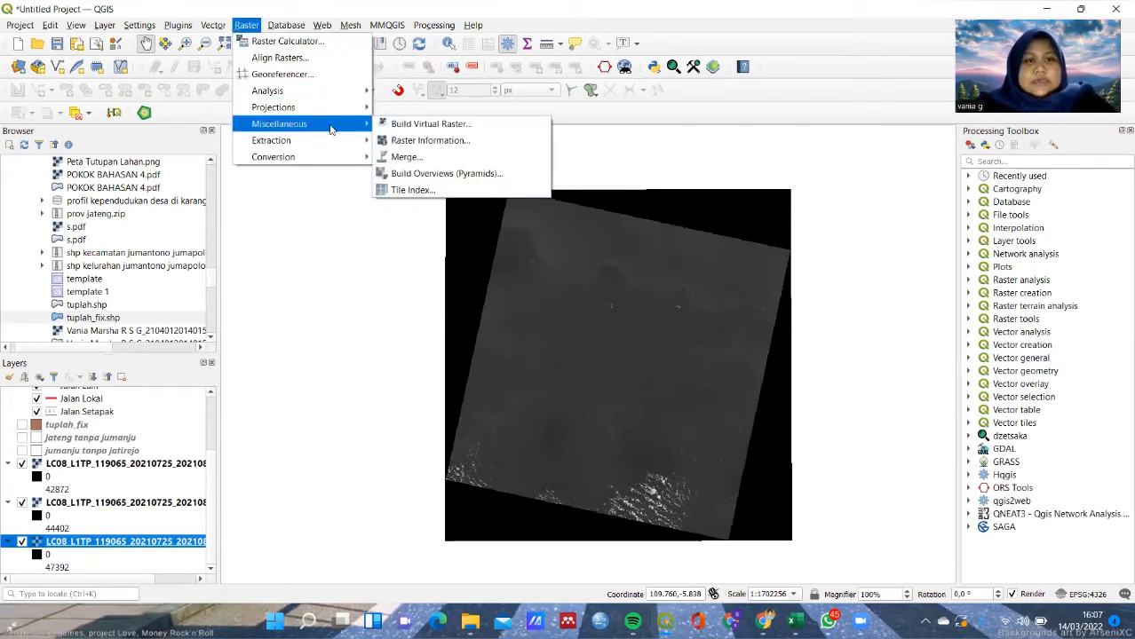
click(404, 158)
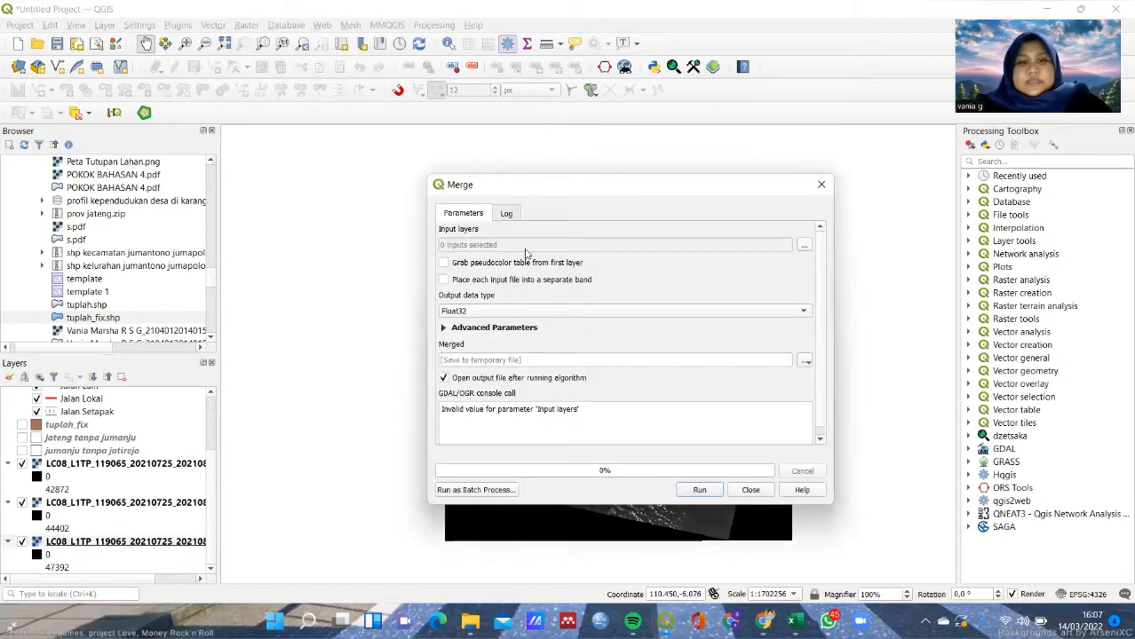
click(803, 244)
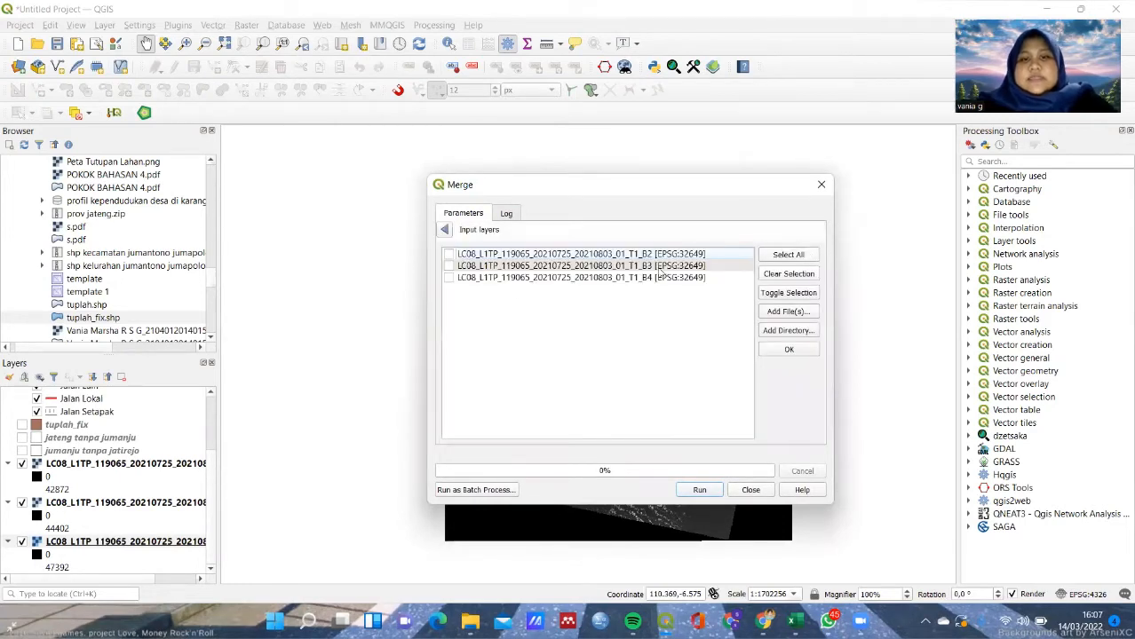
click(791, 255)
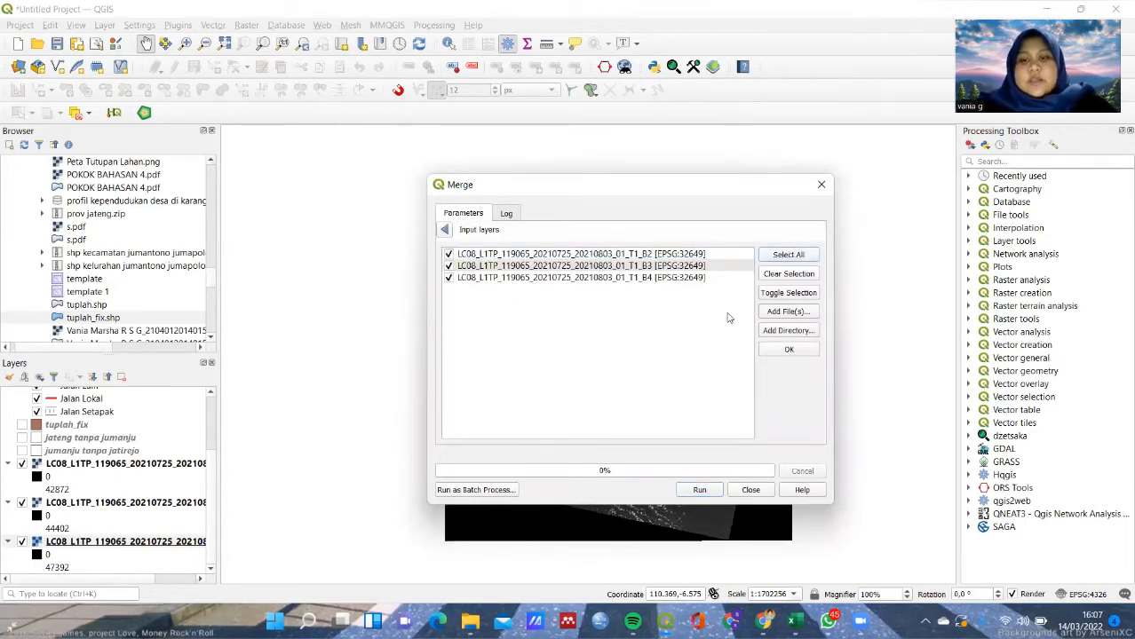
click(444, 230)
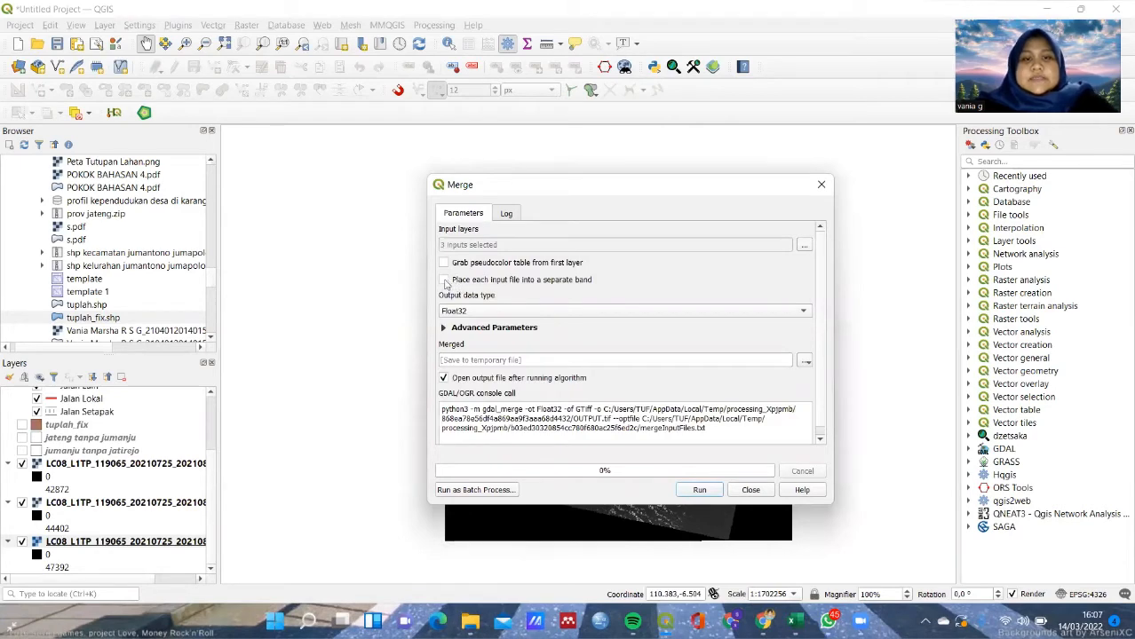
click(444, 279)
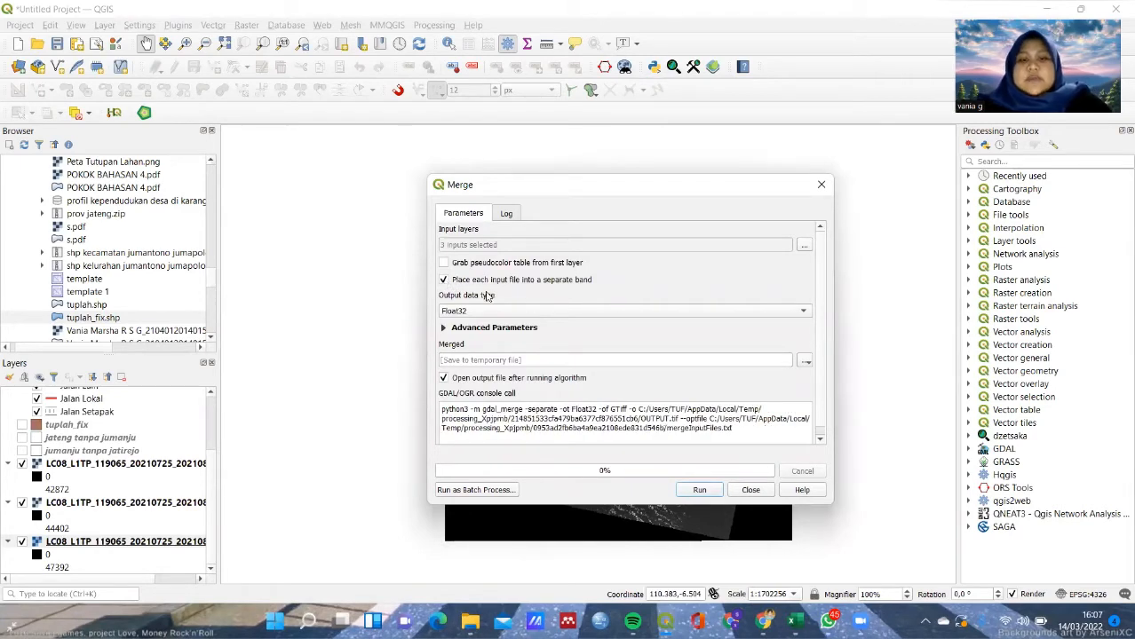
click(701, 491)
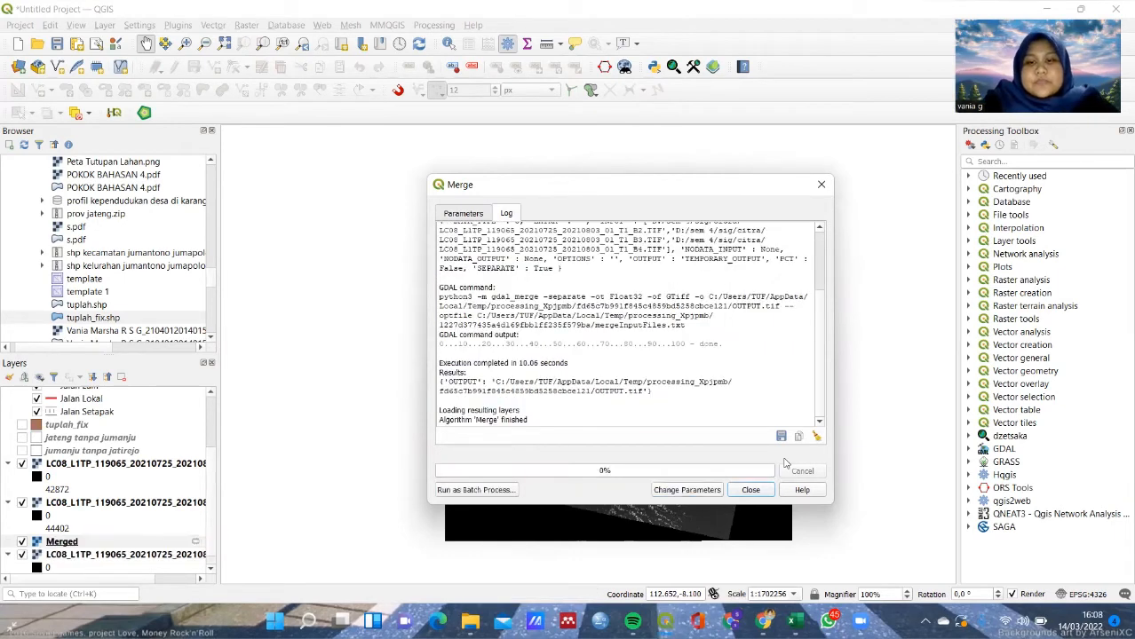
click(751, 490)
Step: Hide the three LC08 band layers and move the Merged layer above them
click(17, 467)
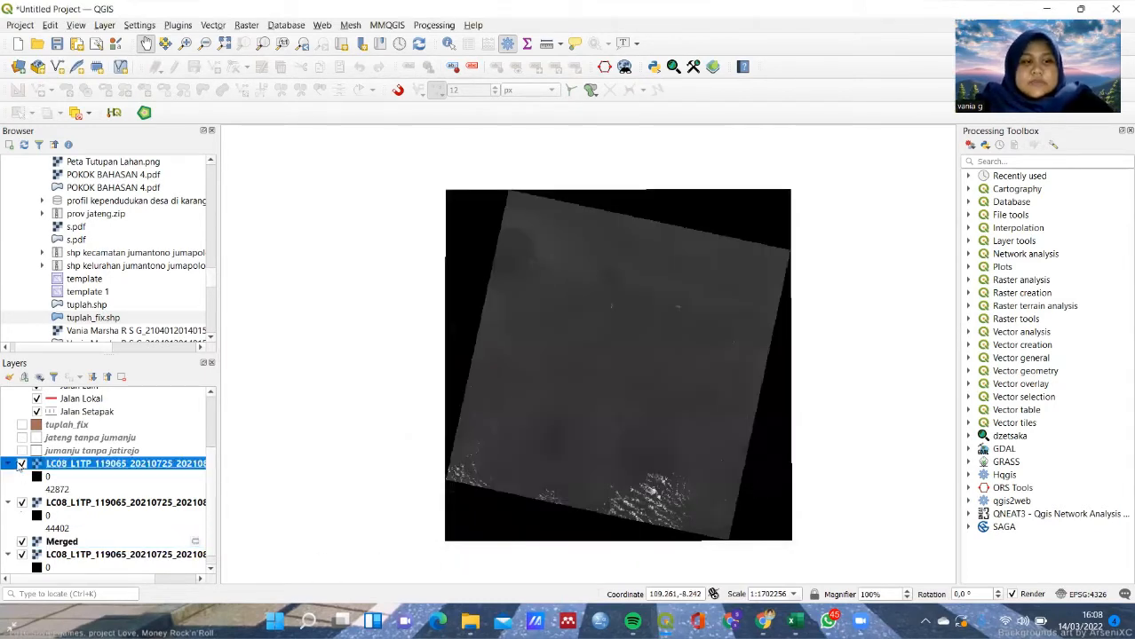
click(21, 465)
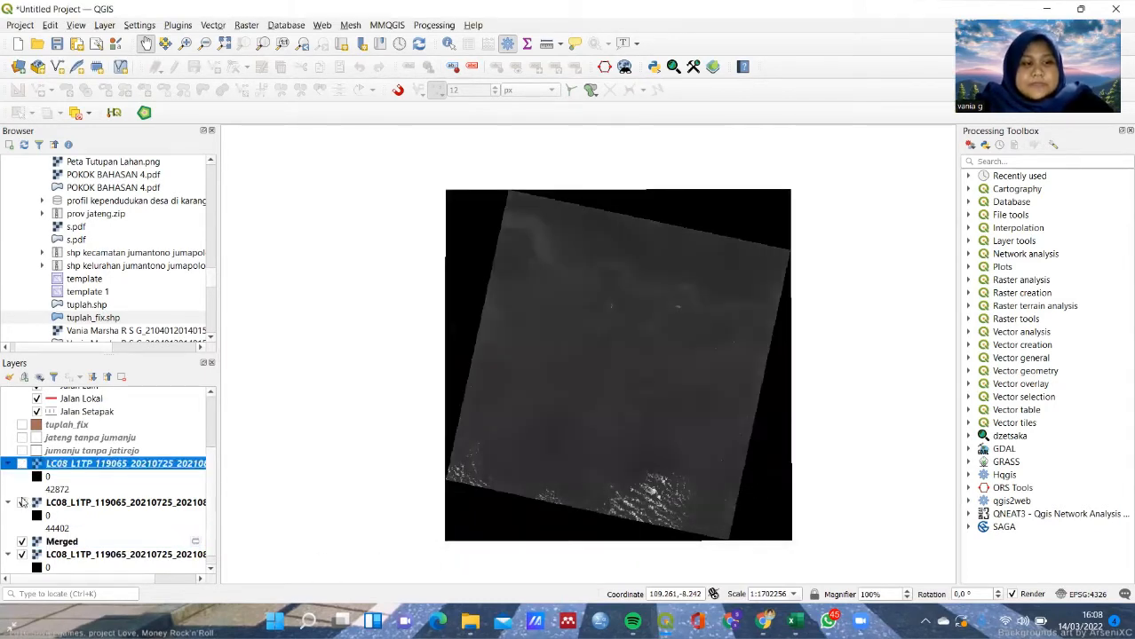
click(22, 503)
click(22, 555)
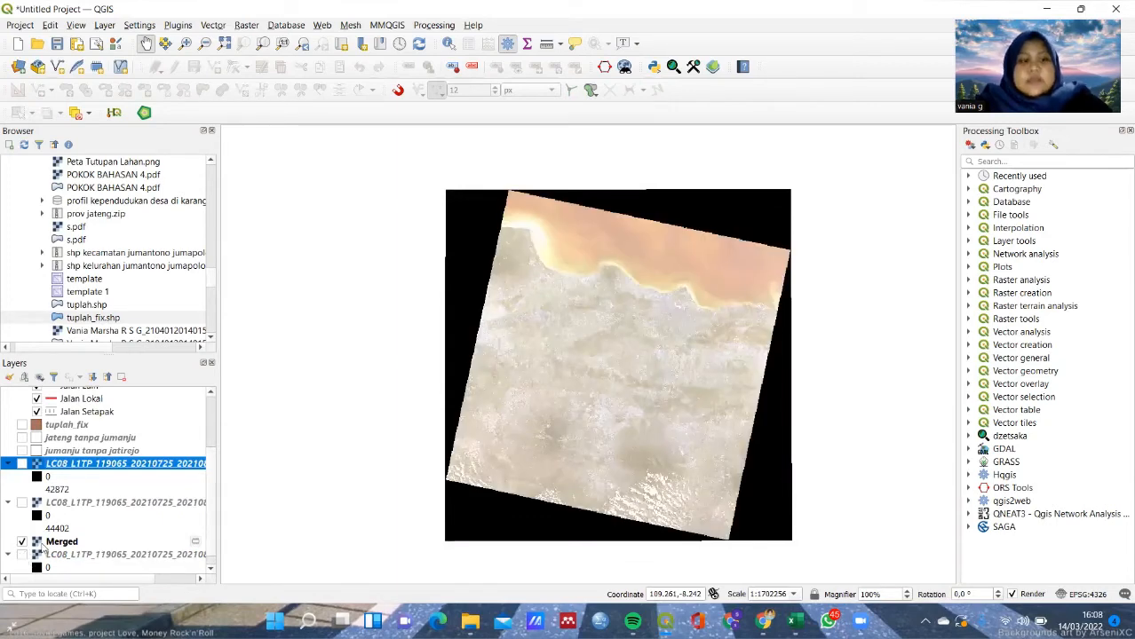
click(45, 542)
drag(58, 456, 59, 456)
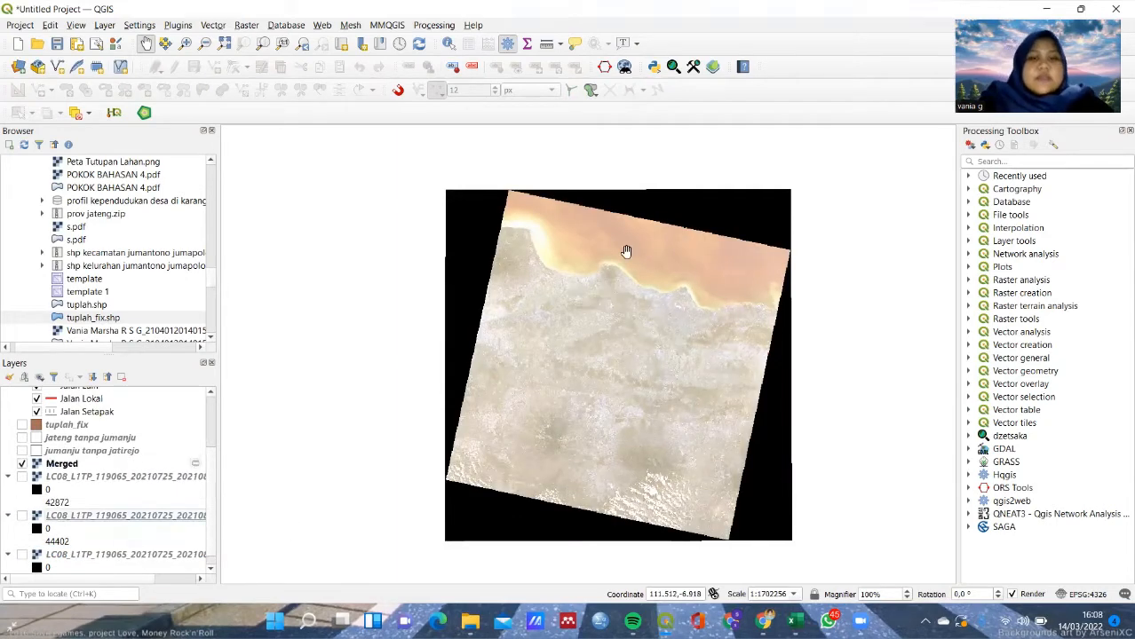
drag(657, 324, 648, 275)
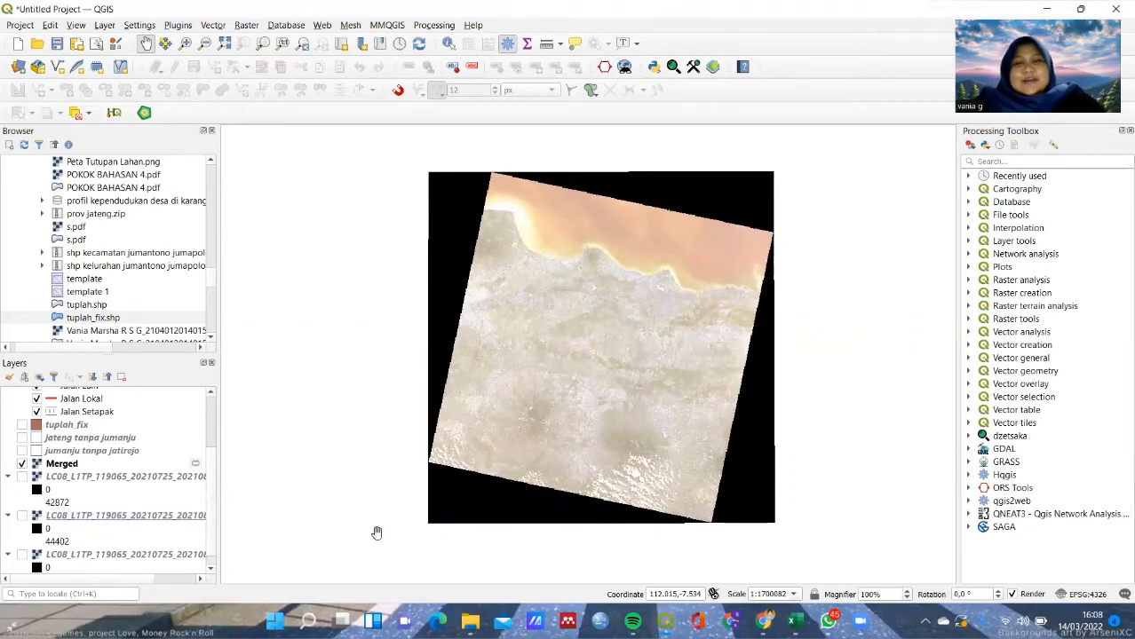
Step: Set the Merged layer's multiband color symbology to Band 3 for red and Band 1 (Gray) for blue, and apply it
click(52, 464)
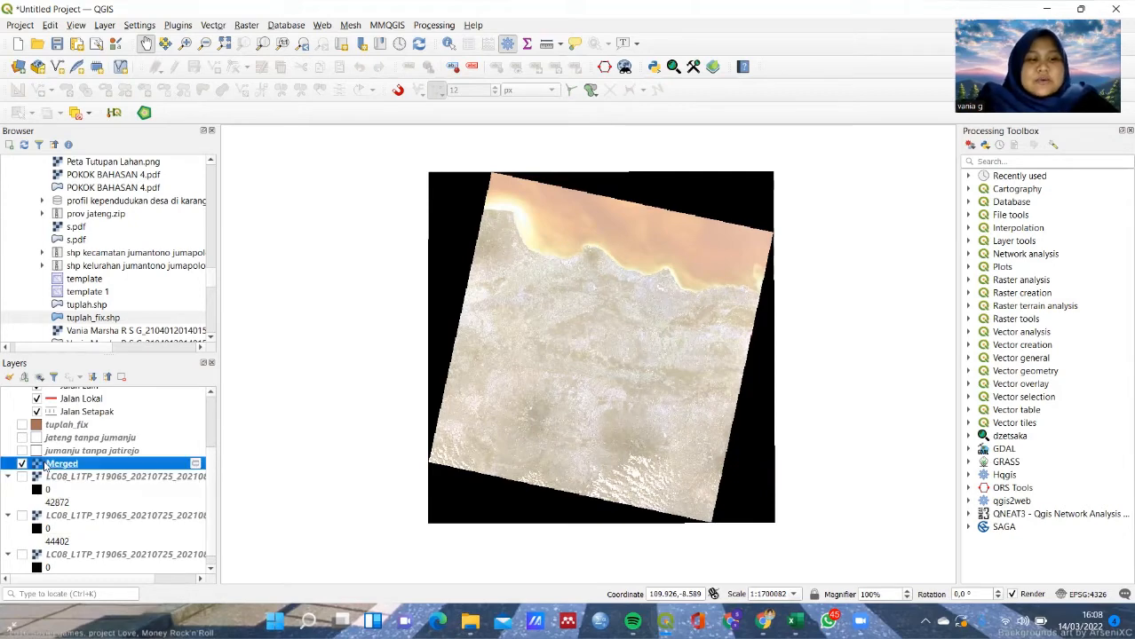
right_click(55, 463)
click(82, 455)
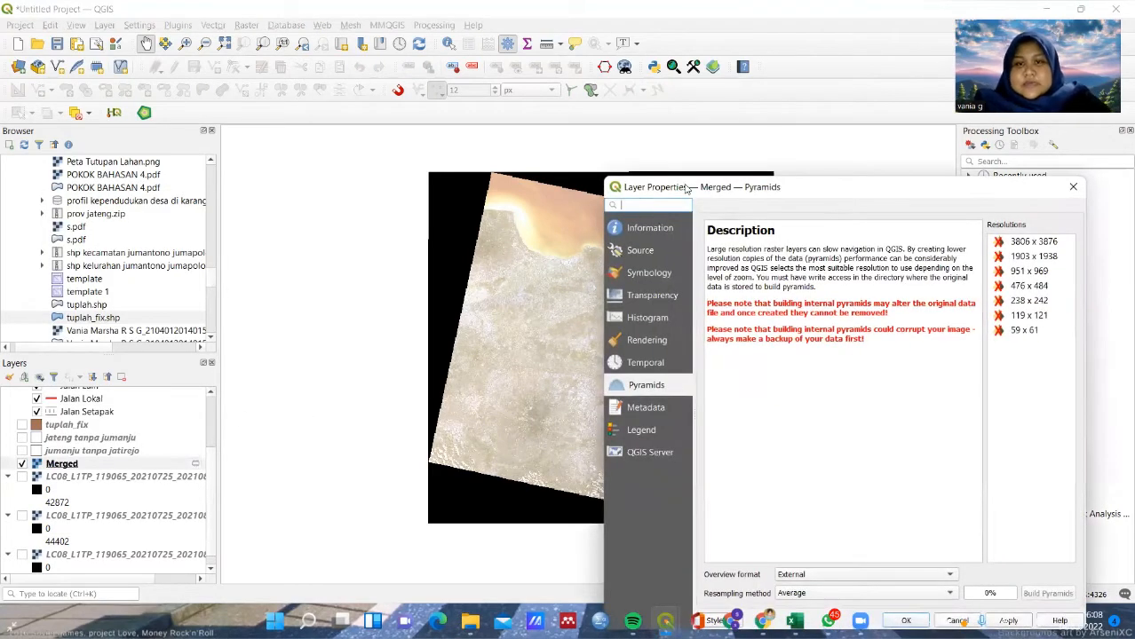
drag(685, 188, 486, 84)
click(441, 170)
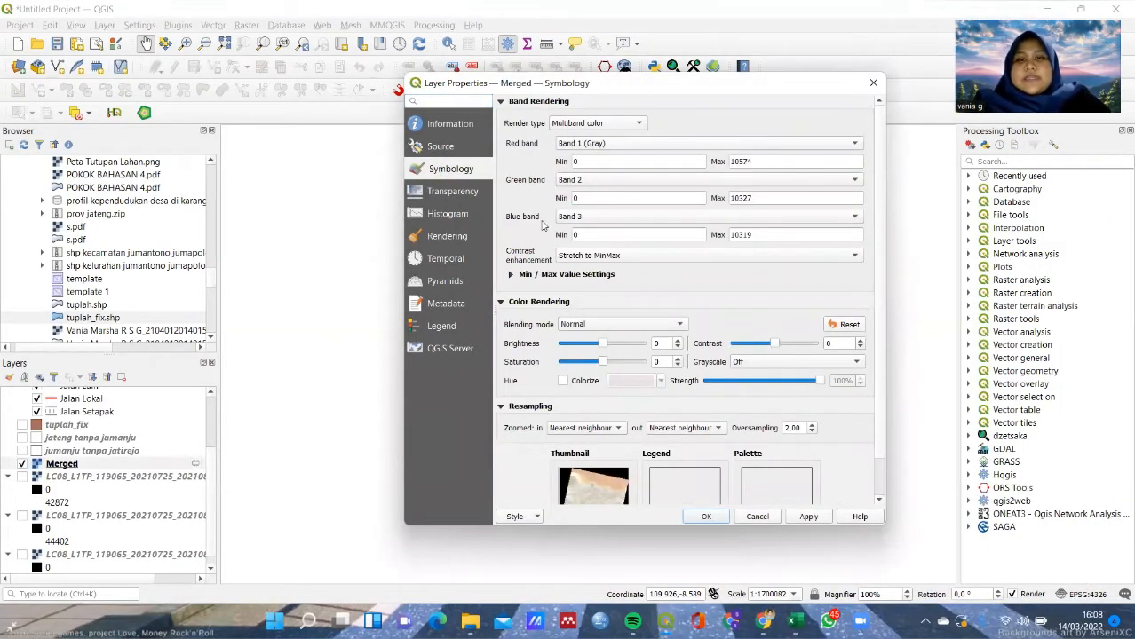
click(576, 144)
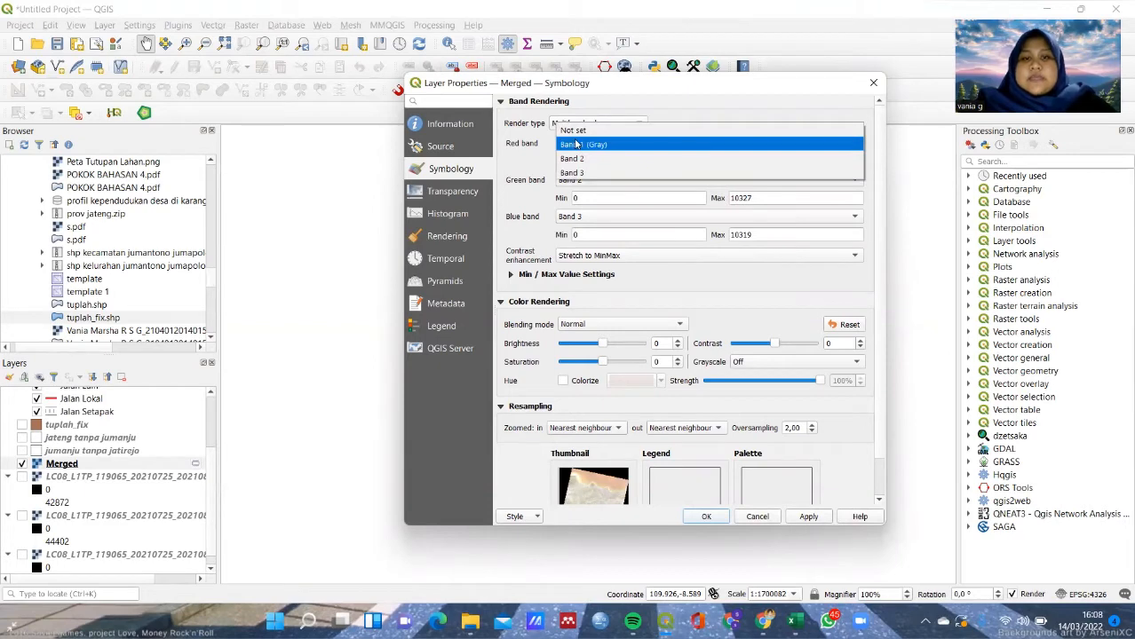
click(585, 173)
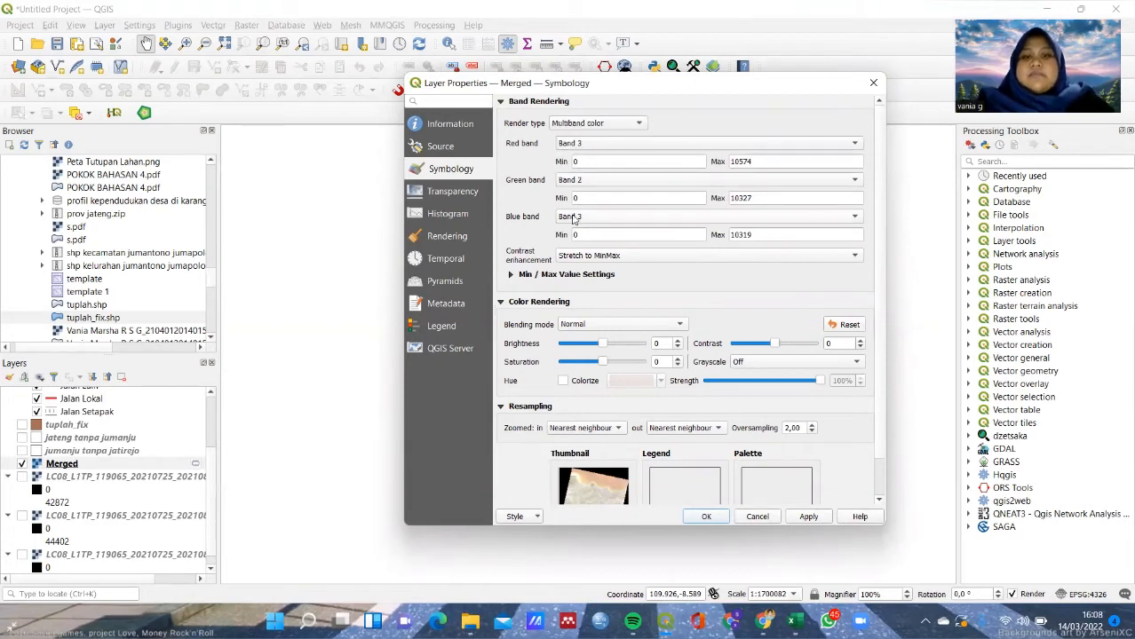
click(574, 219)
click(576, 191)
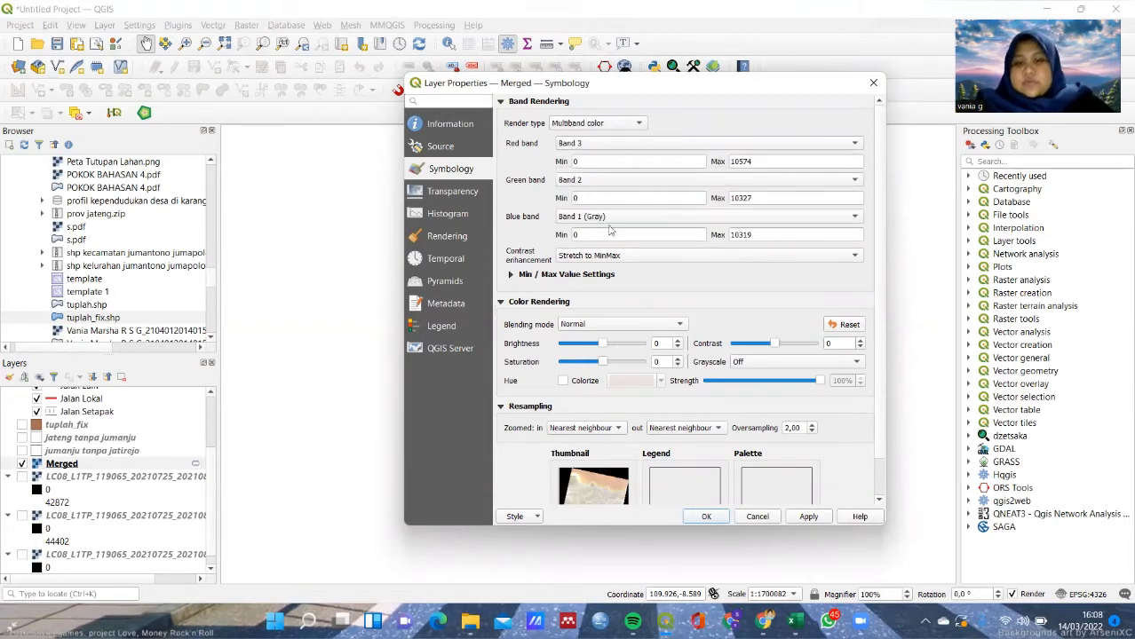
click(809, 517)
click(708, 517)
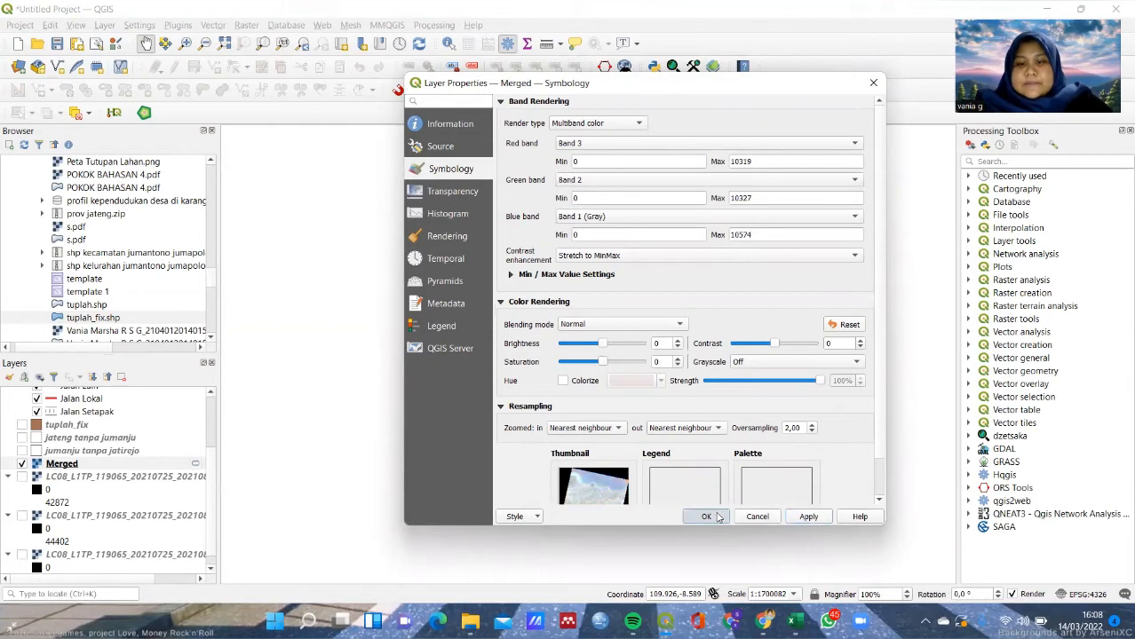
drag(602, 379, 617, 333)
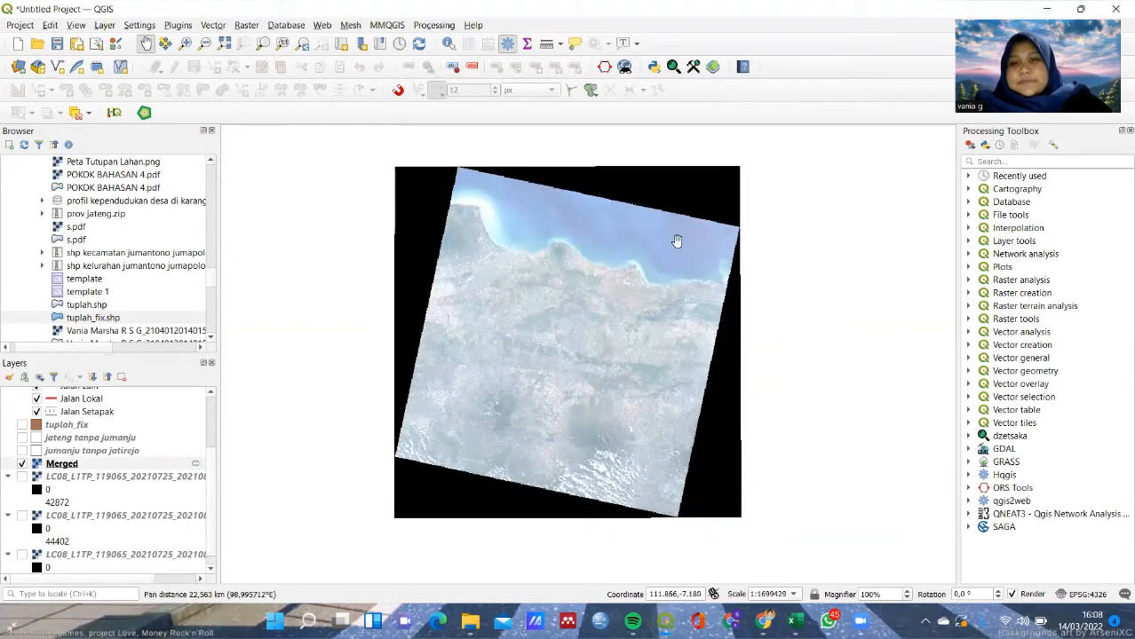
drag(677, 242, 686, 256)
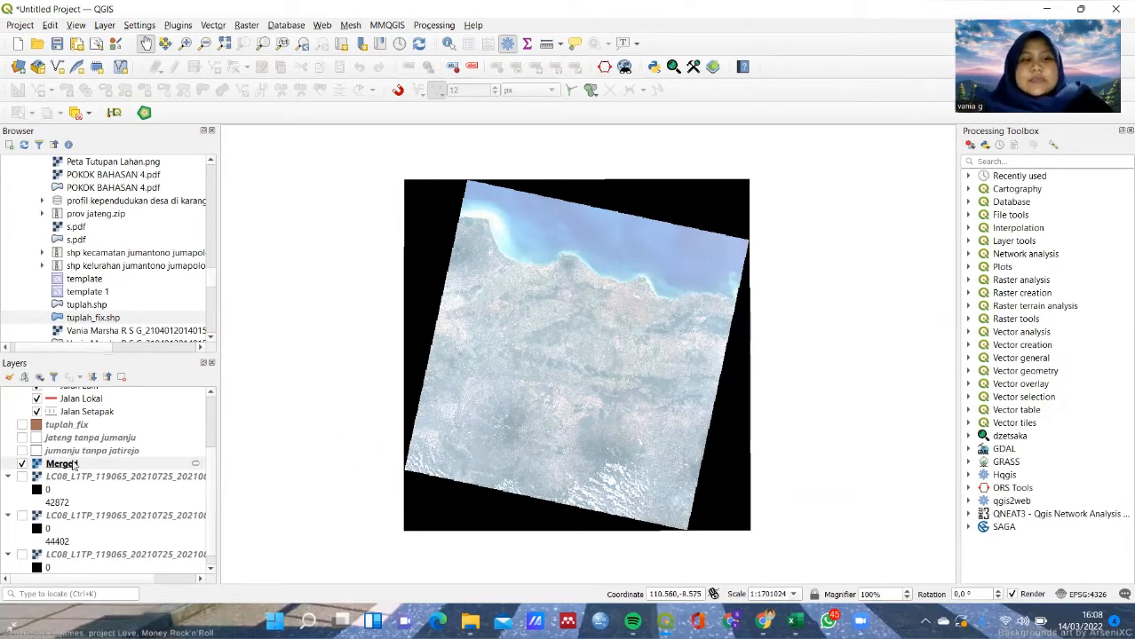
Step: Show the desa jatirejo layer over the Merged image and locate the village on the map
scroll(97, 451, up, 2)
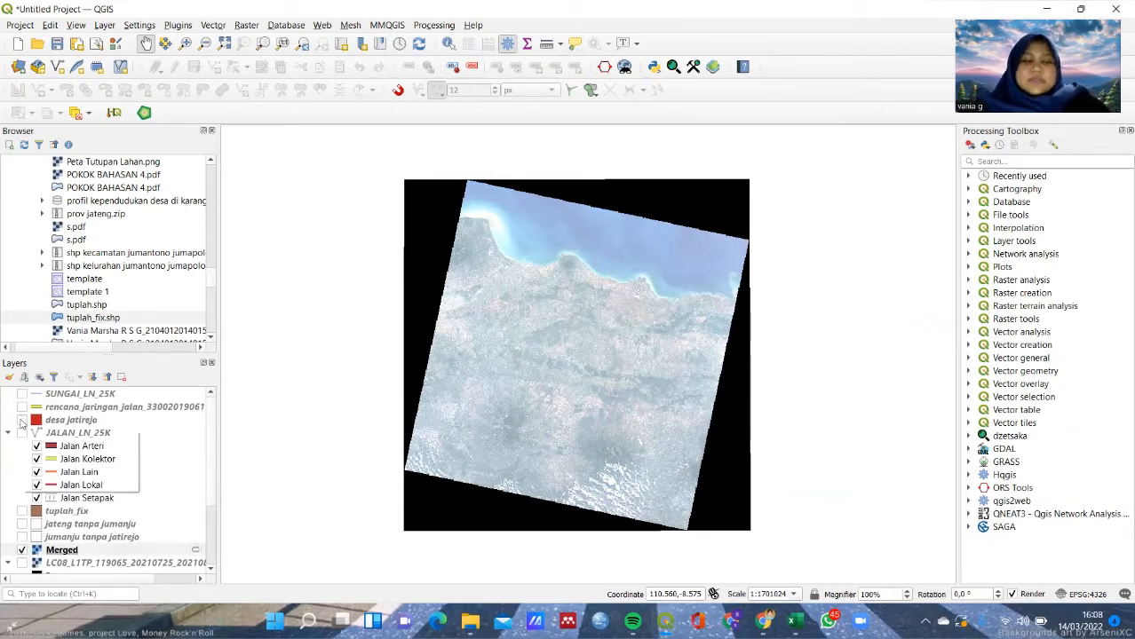
click(22, 420)
drag(389, 469, 443, 393)
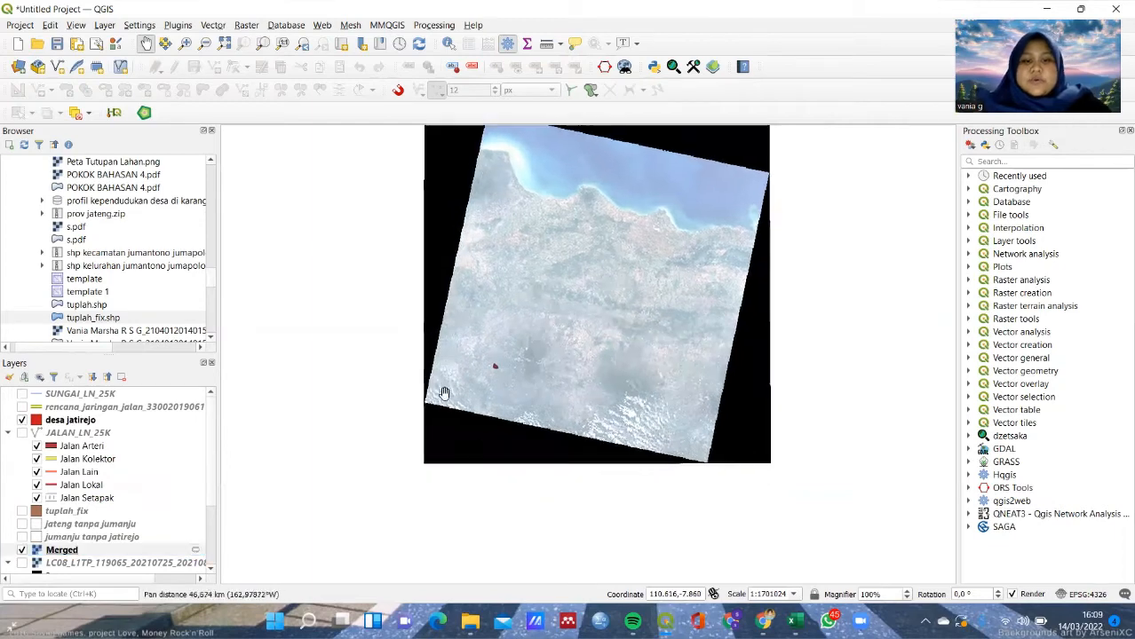
drag(532, 372, 524, 440)
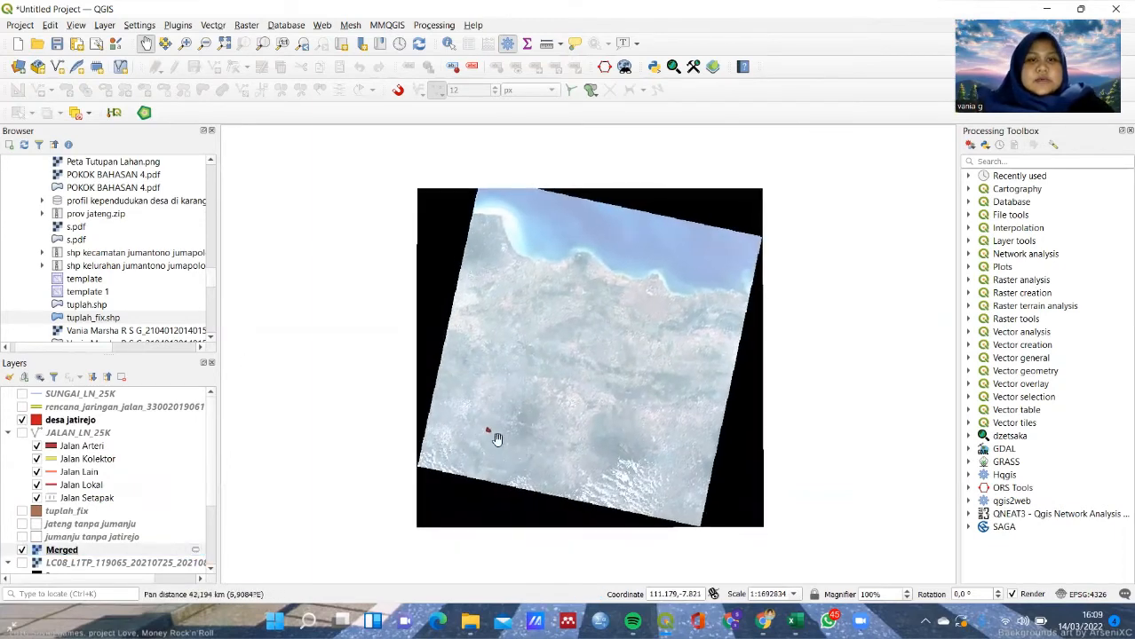
Step: Clip the Merged raster by mask layer, using desa jatirejo as the mask, into a temporary layer
click(212, 26)
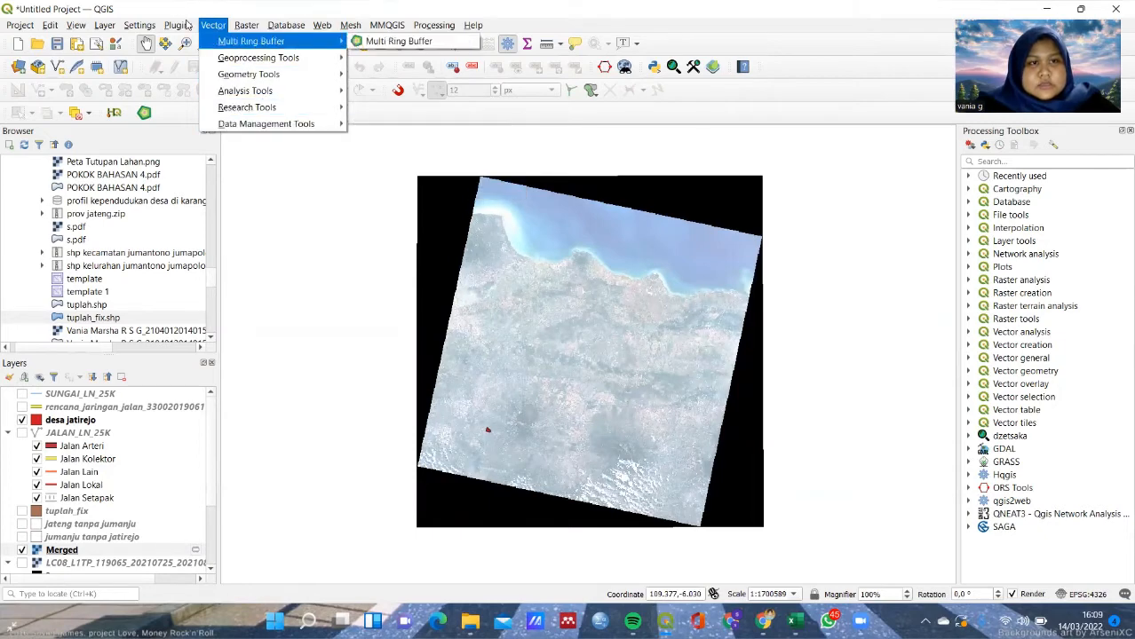
click(194, 28)
click(248, 26)
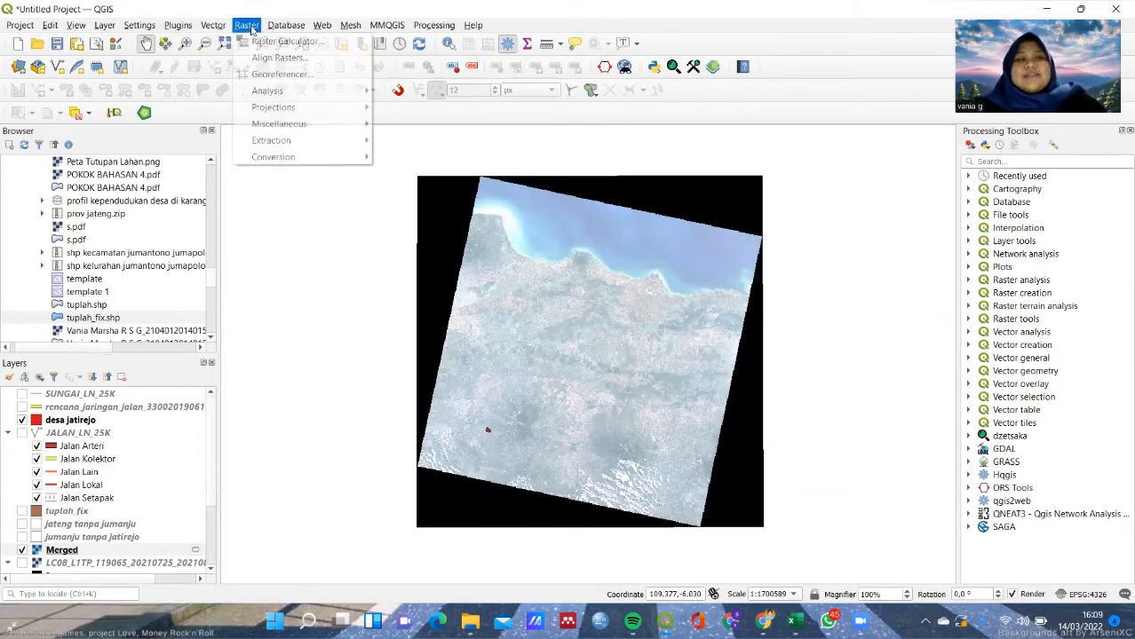
mouse_move(308, 143)
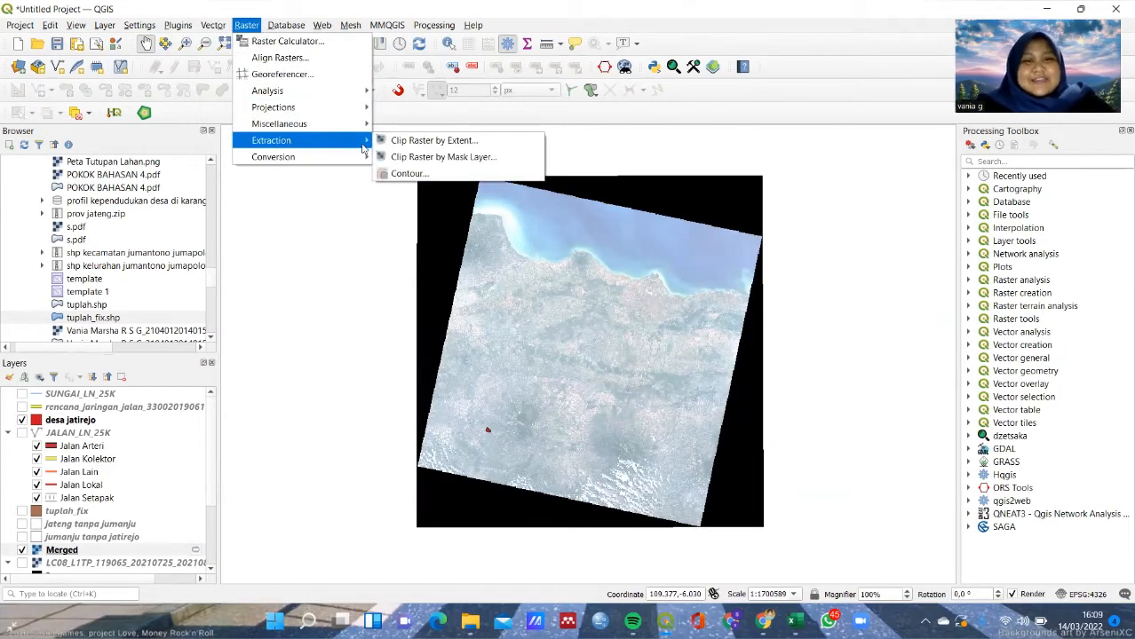
click(415, 160)
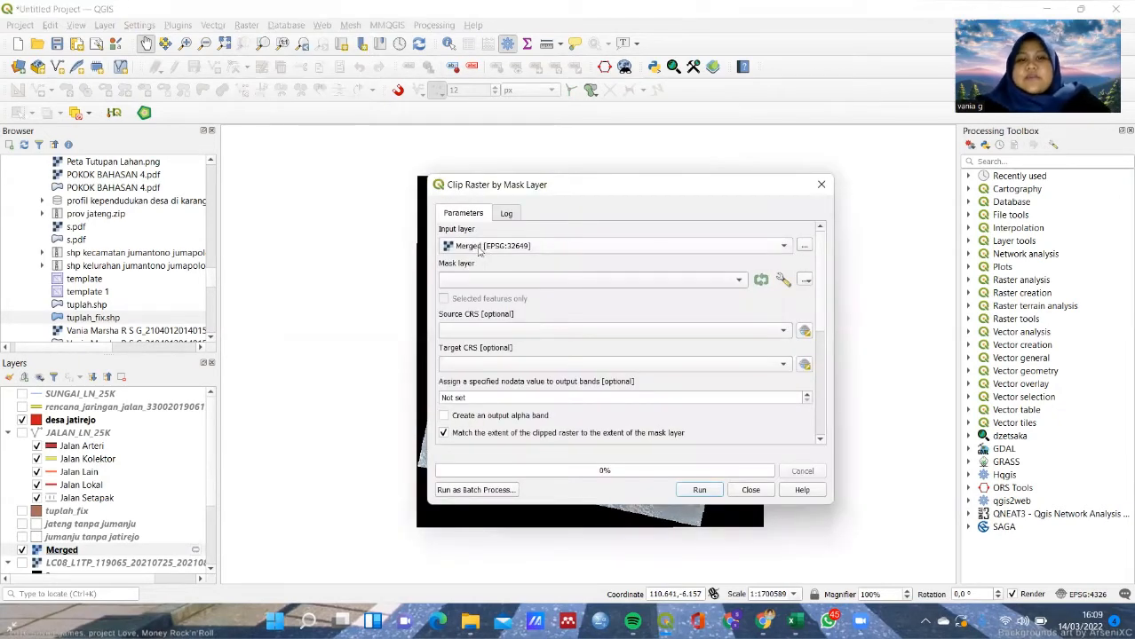
click(552, 282)
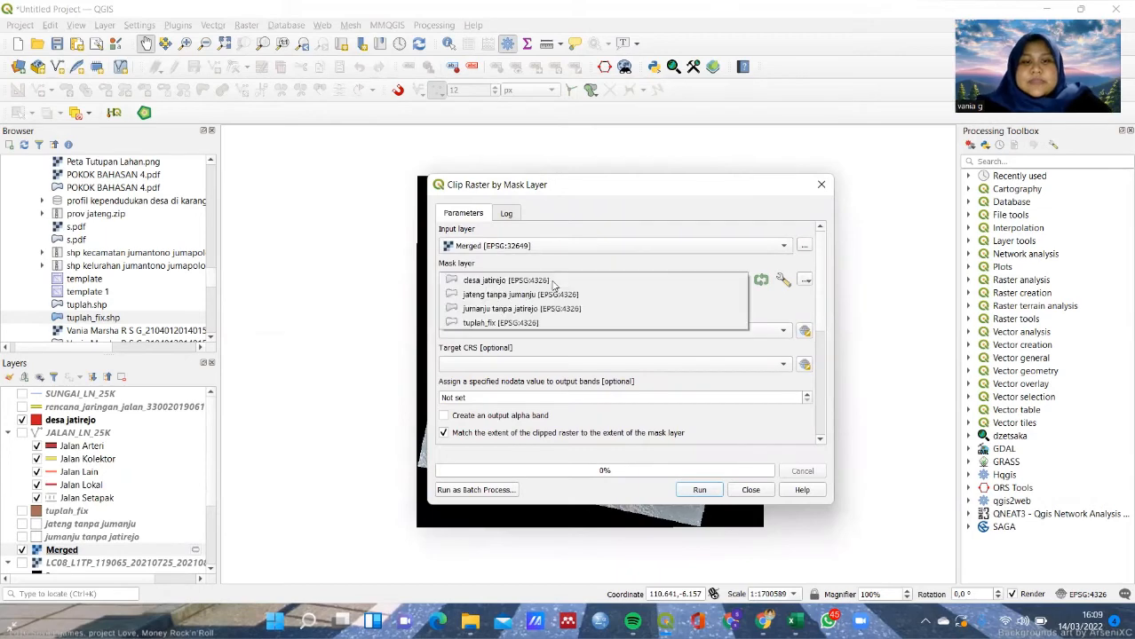
click(551, 281)
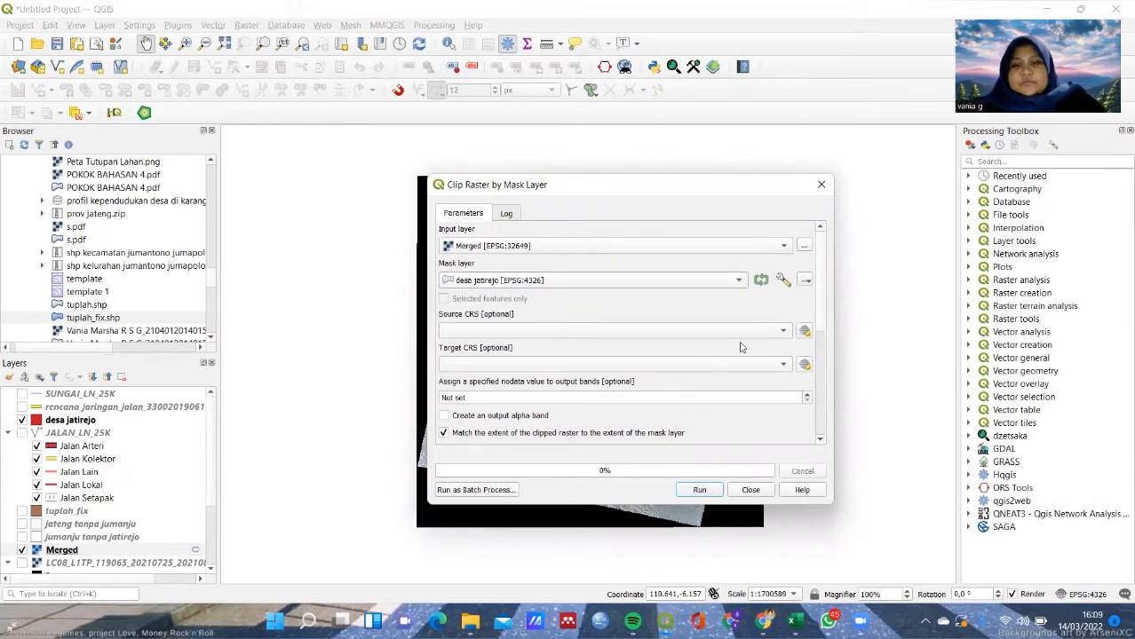
click(702, 491)
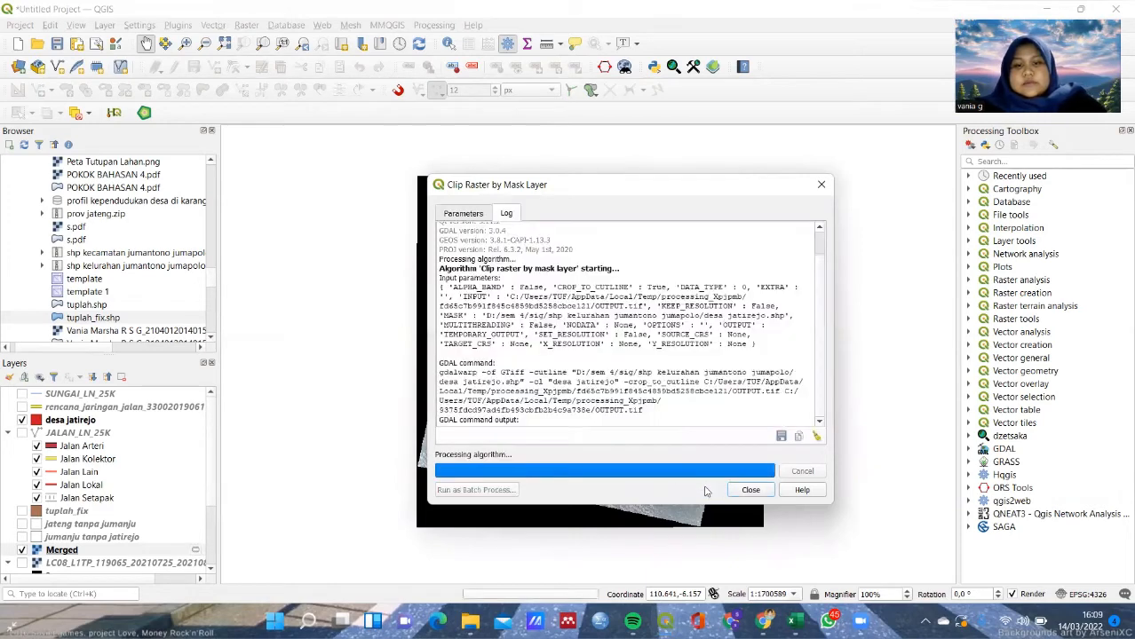
click(749, 491)
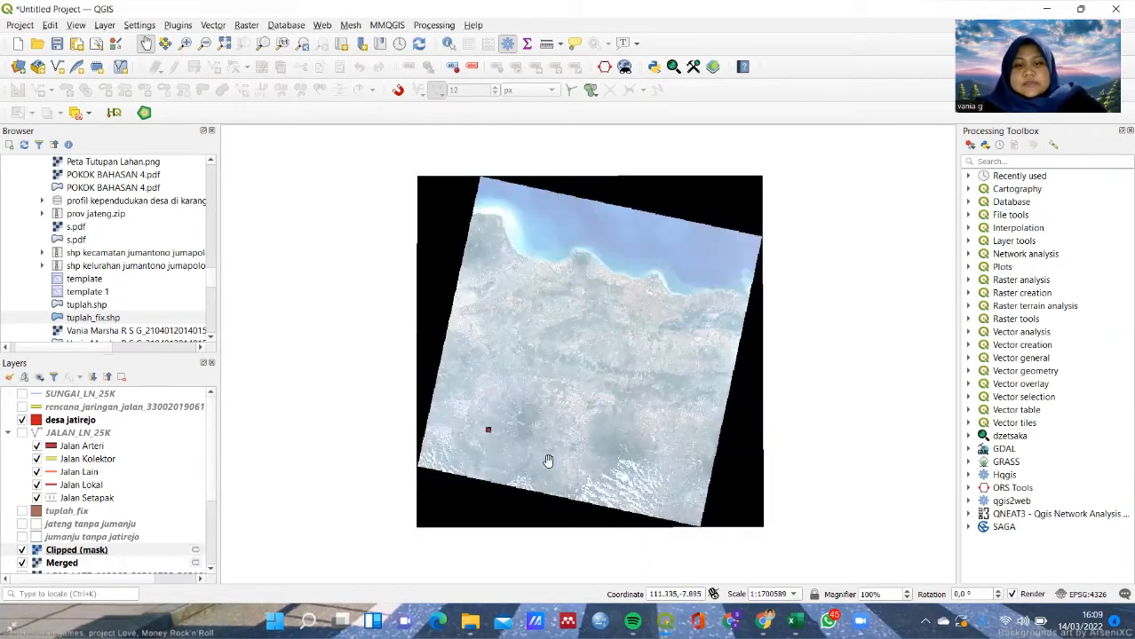
Step: Hide the desa jatirejo and Merged layers so that only the clipped village raster is displayed
click(22, 421)
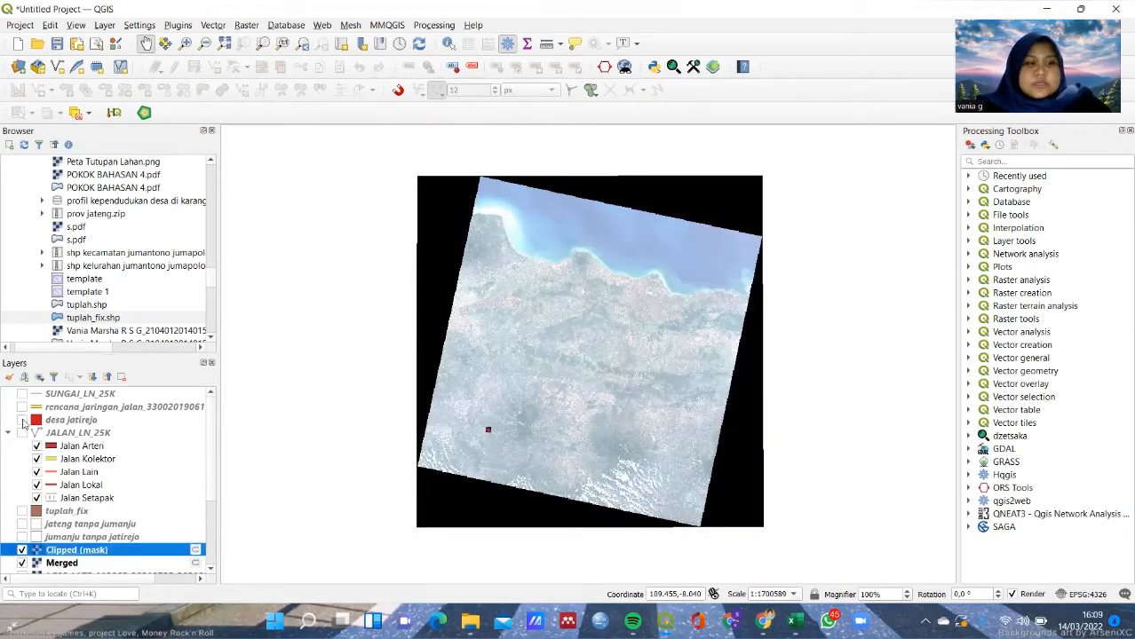
click(22, 563)
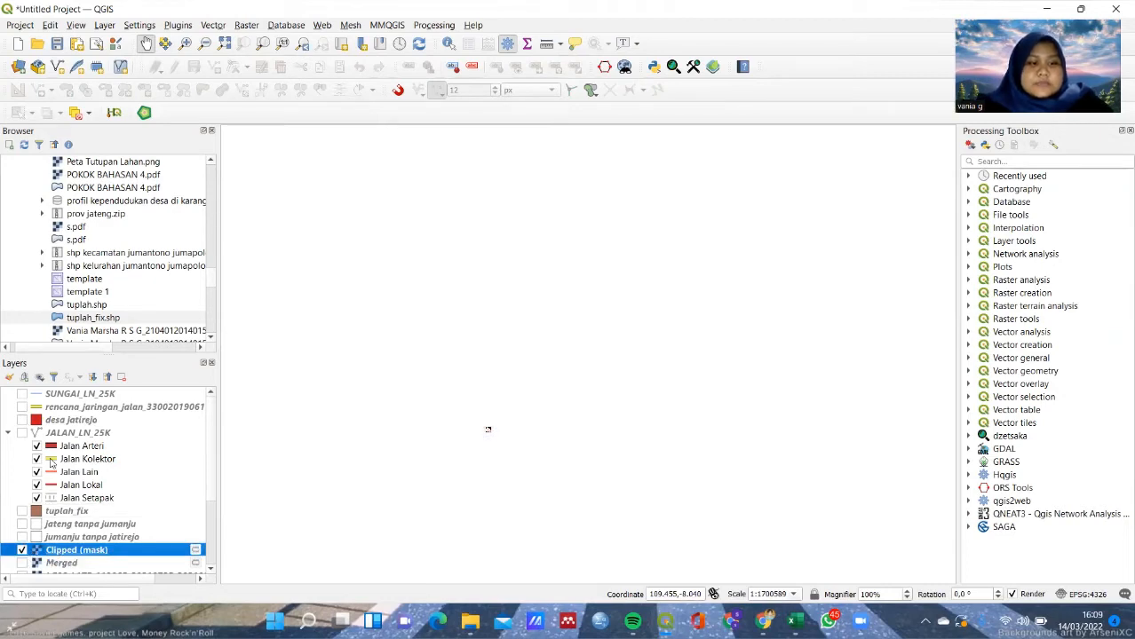
drag(51, 462, 38, 553)
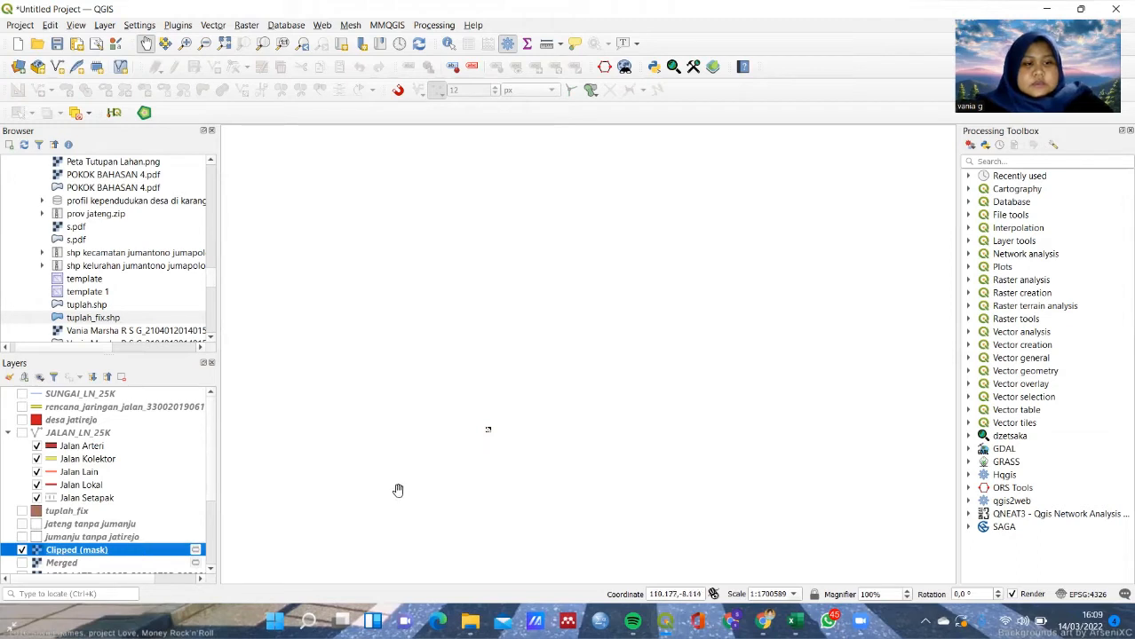
drag(509, 443, 543, 397)
scroll(550, 342, up, 2)
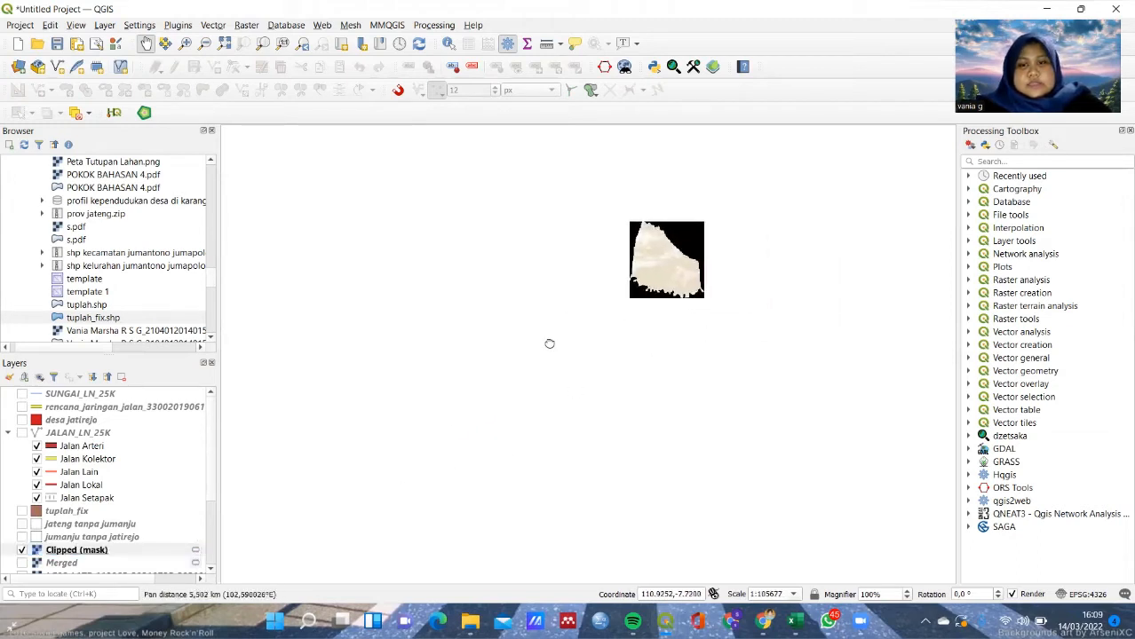
scroll(637, 340, down, 1)
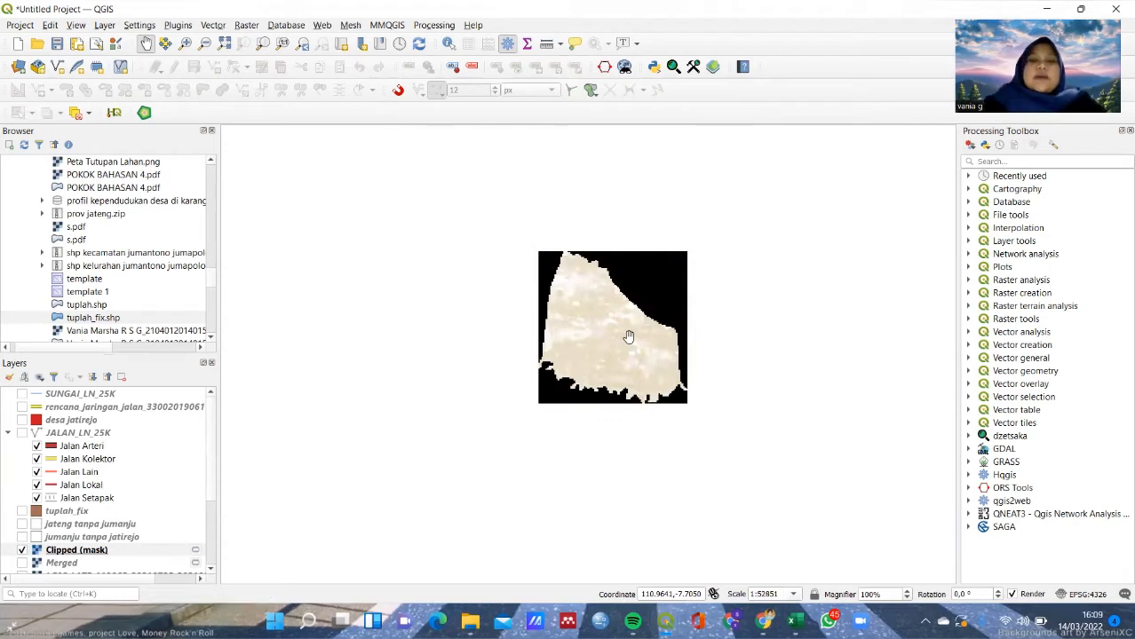
Step: Set the Clipped (mask) layer's multiband color symbology to Band 3 for red and Band 1 (Gray) for blue, and apply it
right_click(64, 553)
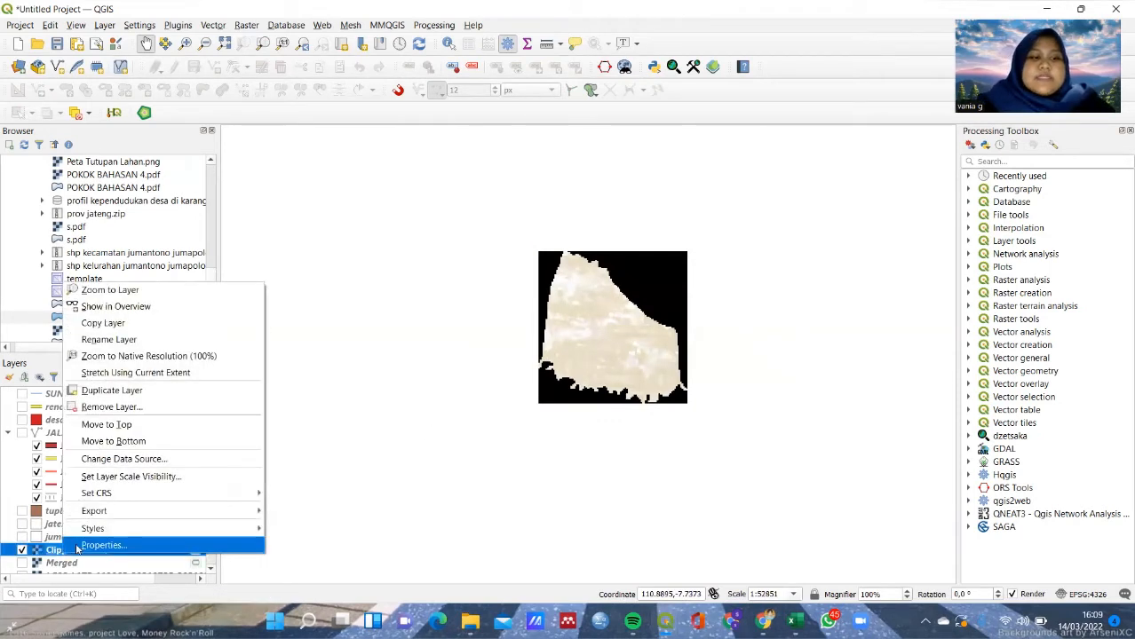
click(78, 548)
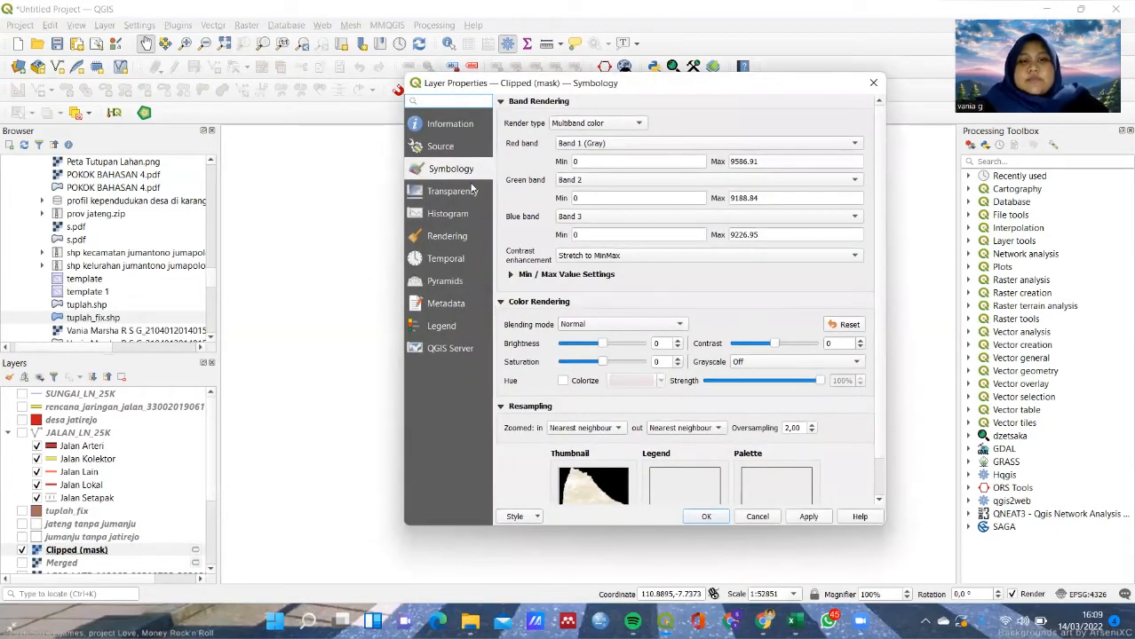
click(560, 147)
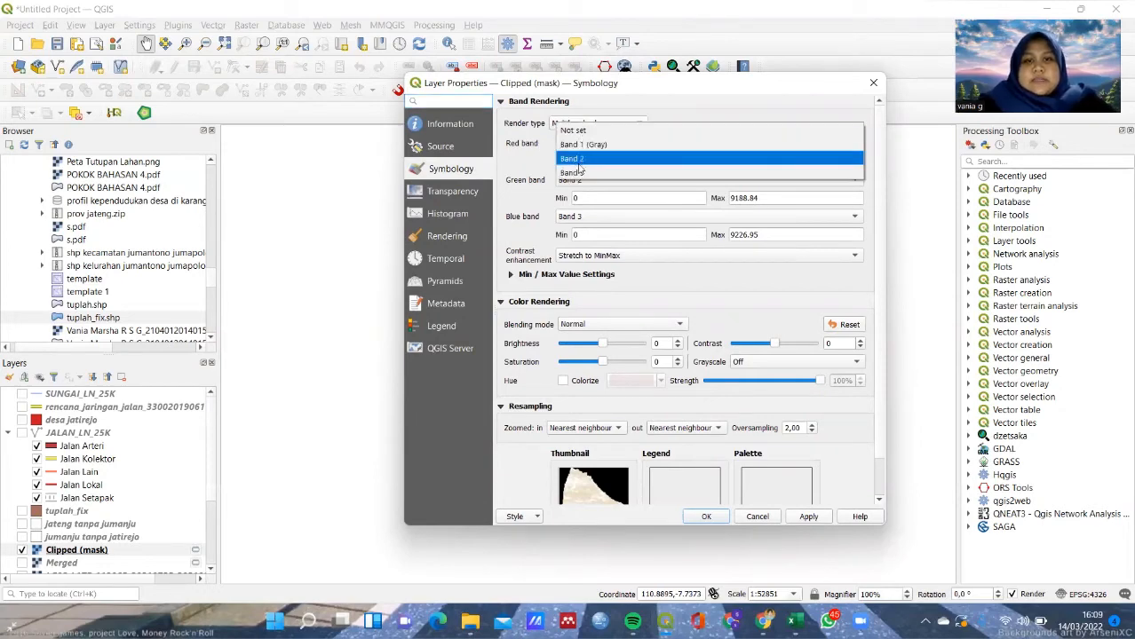
click(571, 174)
click(572, 220)
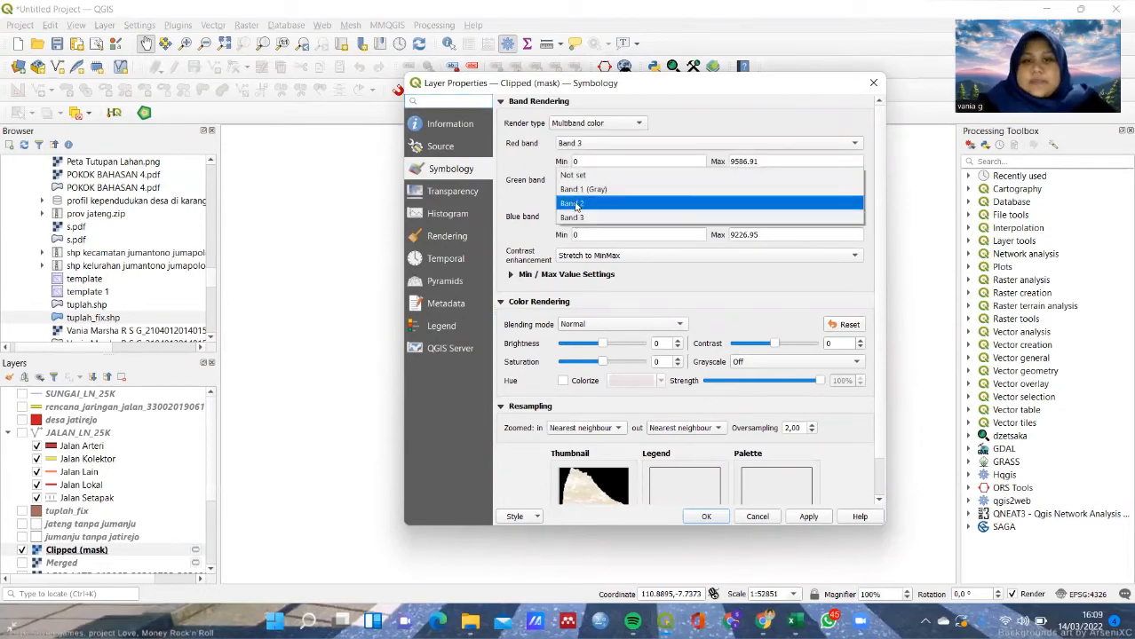
click(573, 186)
click(807, 517)
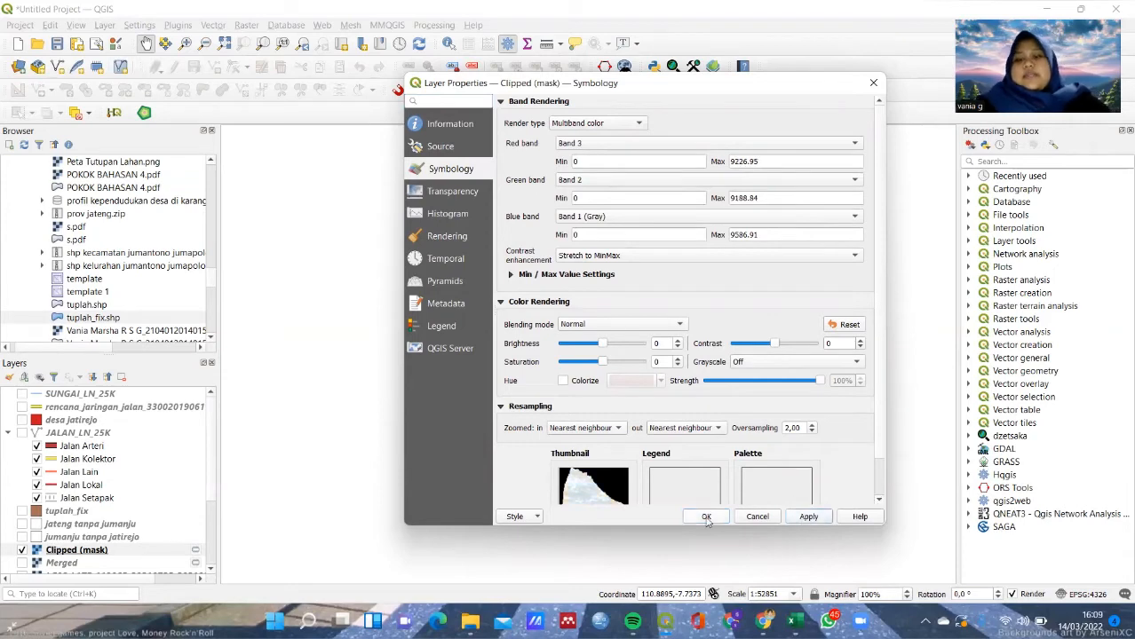
click(706, 519)
Step: Open the classification dock of the dzetsaka plugin
drag(633, 329, 600, 360)
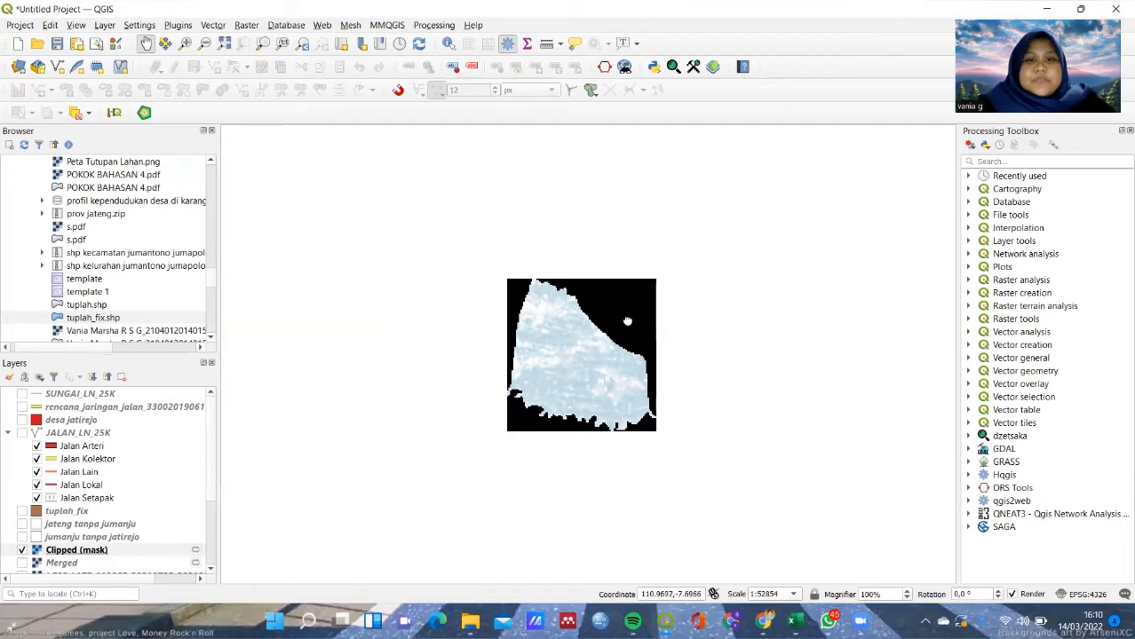
drag(628, 322, 641, 303)
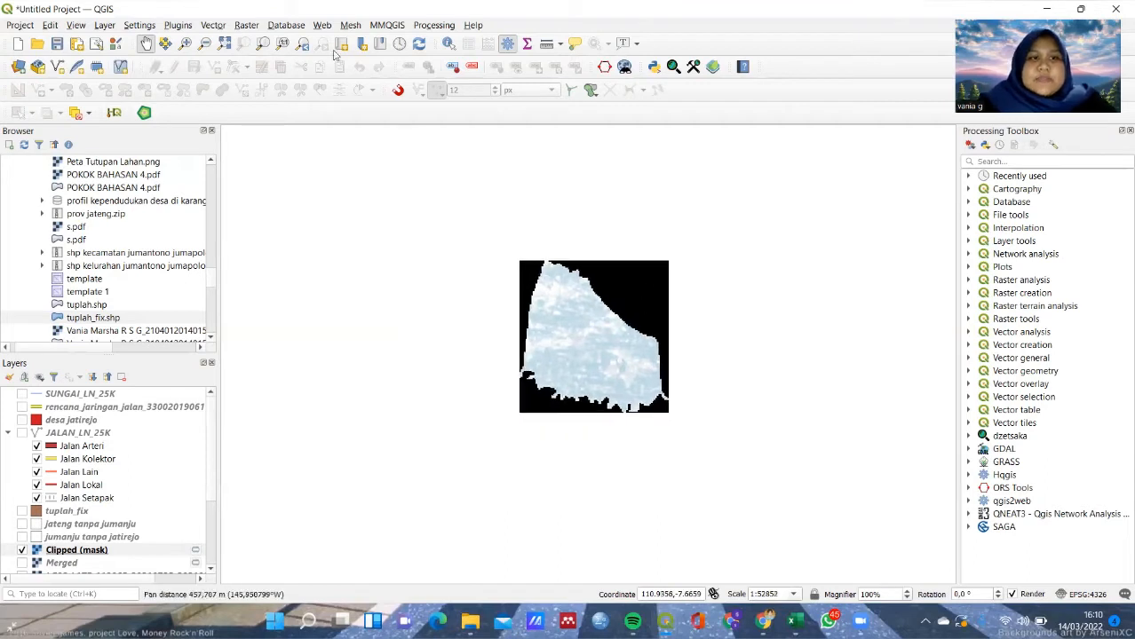
click(184, 27)
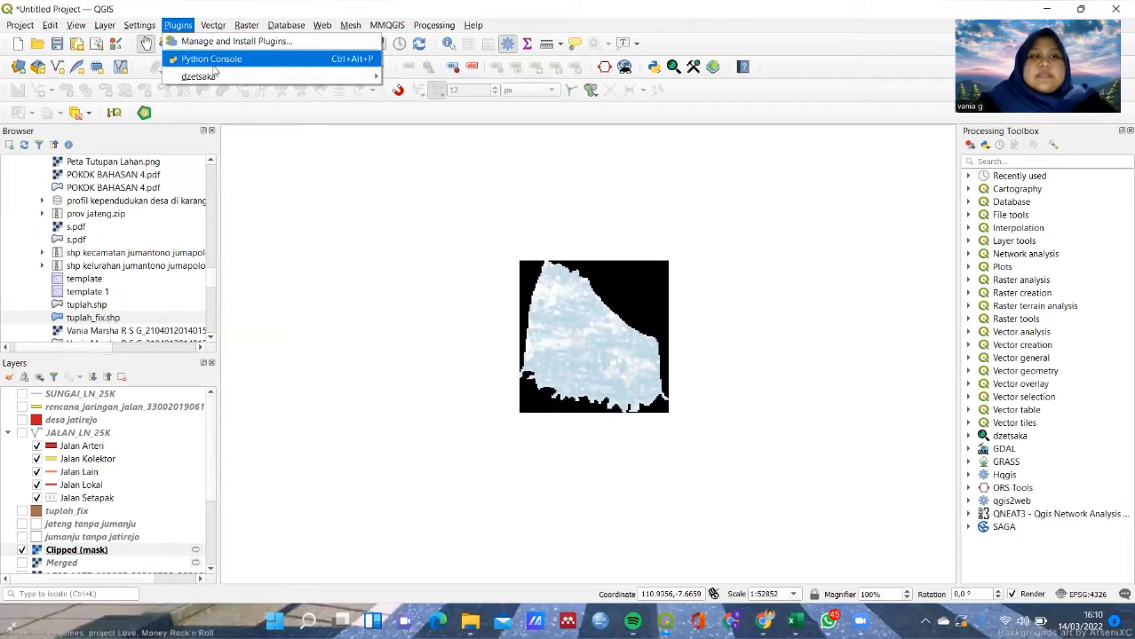
mouse_move(218, 78)
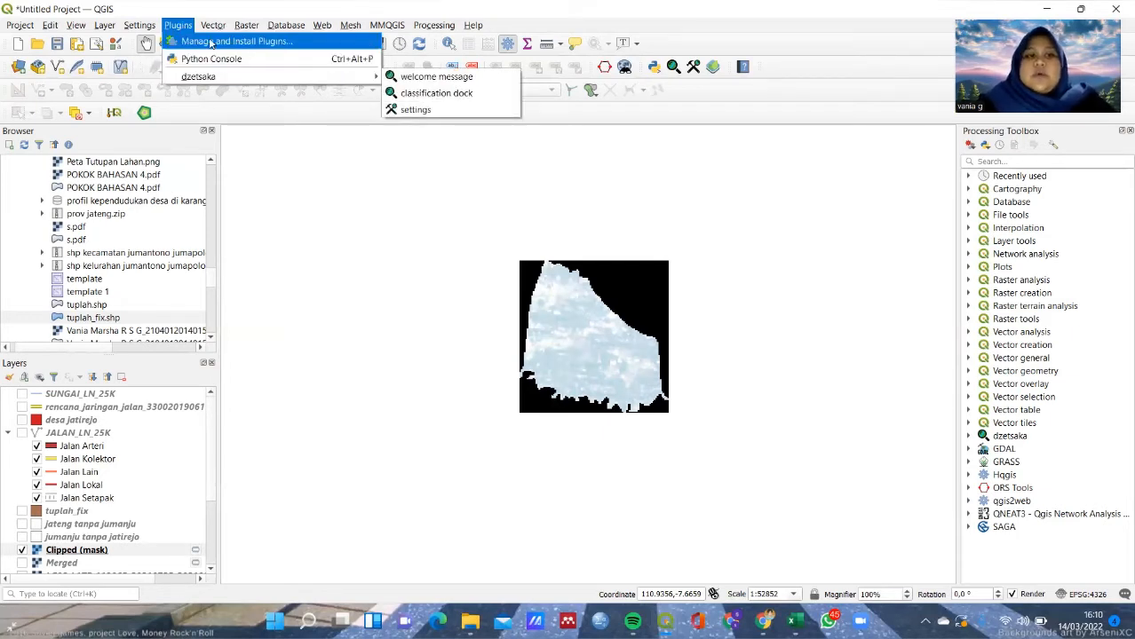
mouse_move(213, 25)
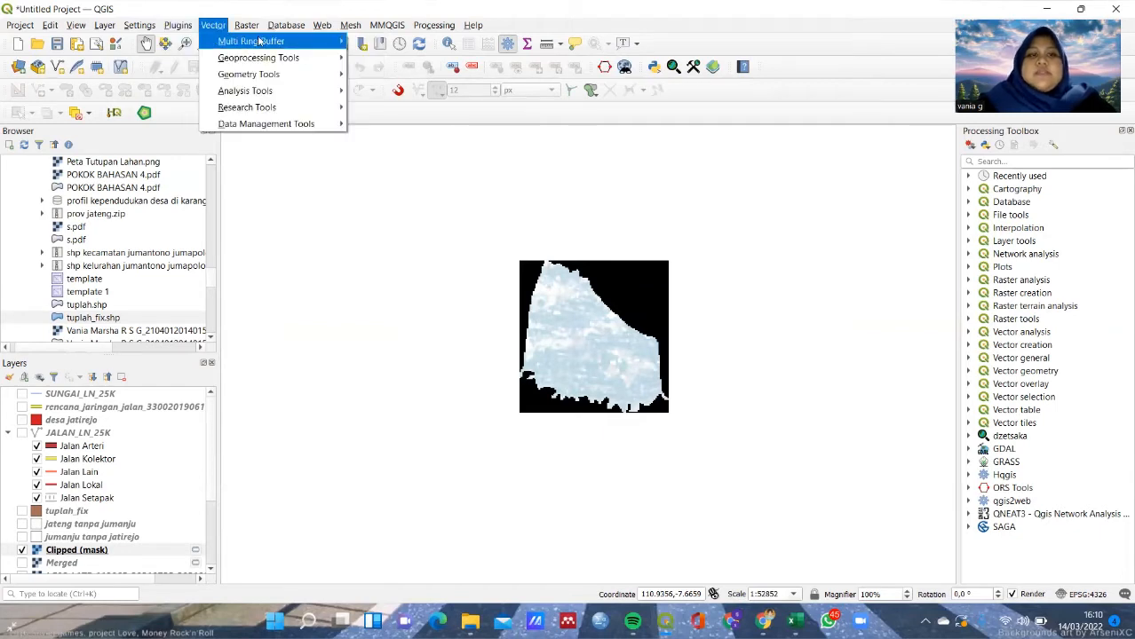
click(177, 25)
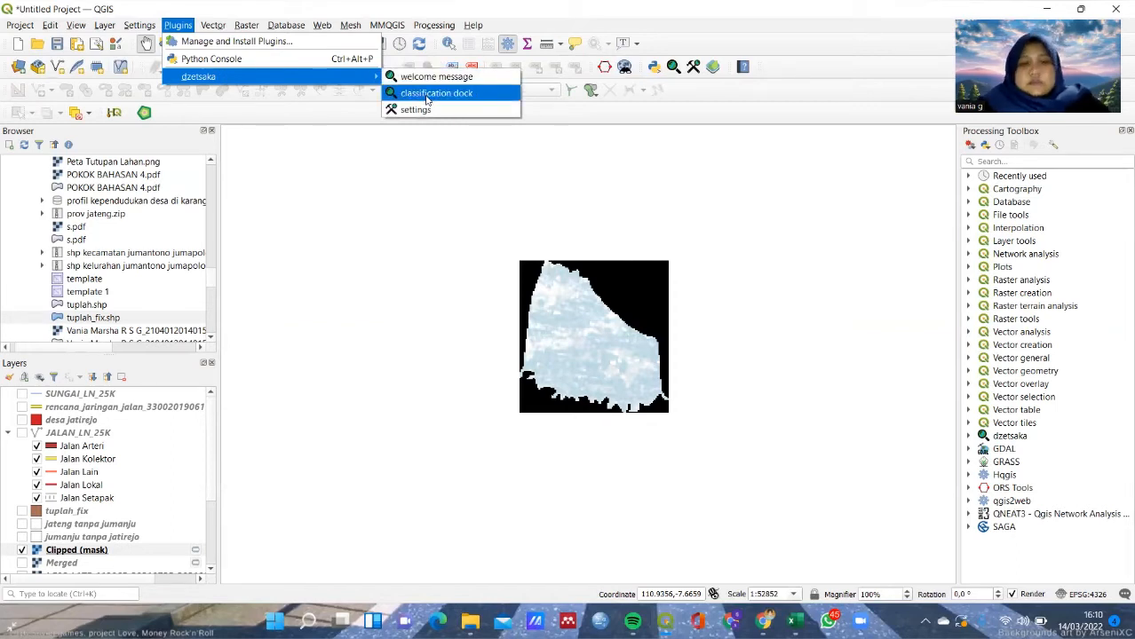
click(430, 94)
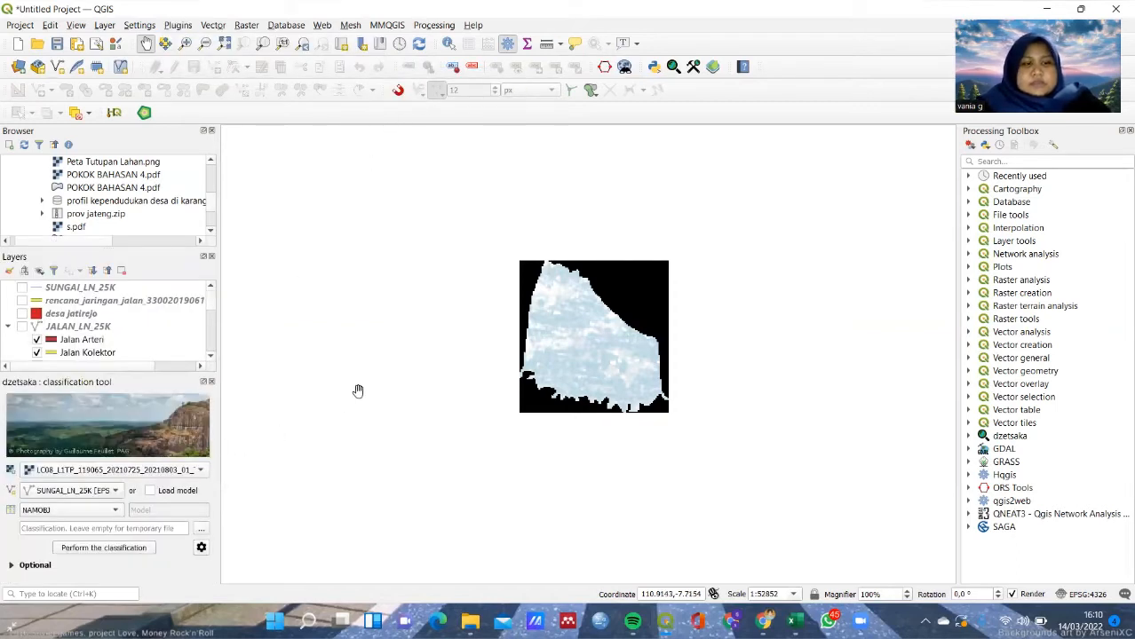
Step: Start a new shapefile layer and set its file to klasifikasi in the sig folder inside sem 4
drag(577, 332, 530, 322)
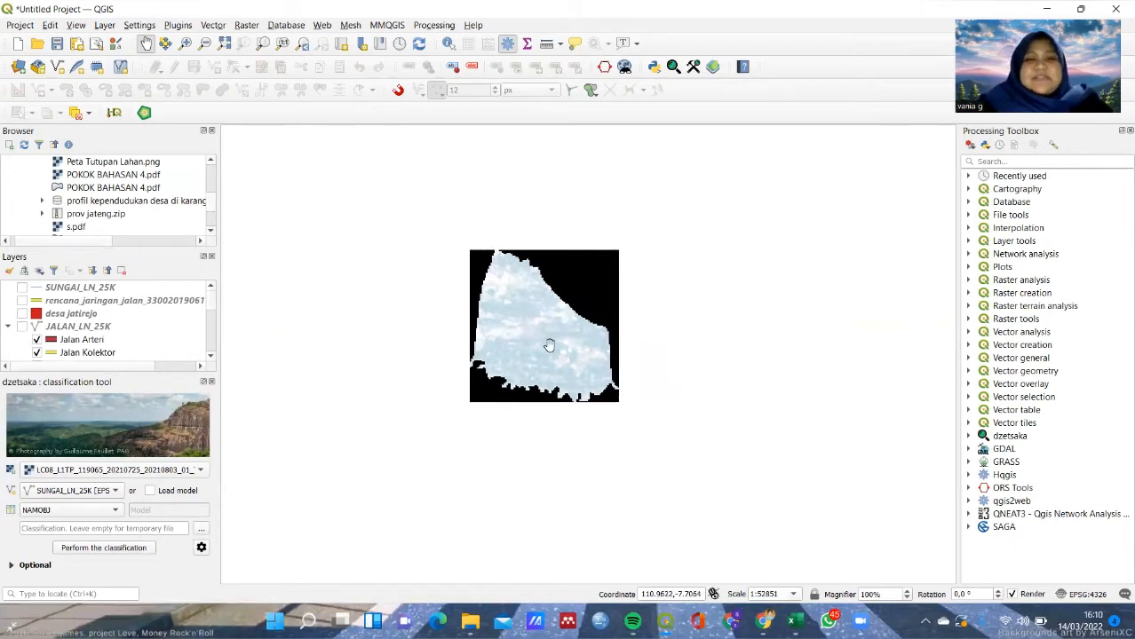
scroll(548, 346, up, 1)
drag(548, 346, 591, 394)
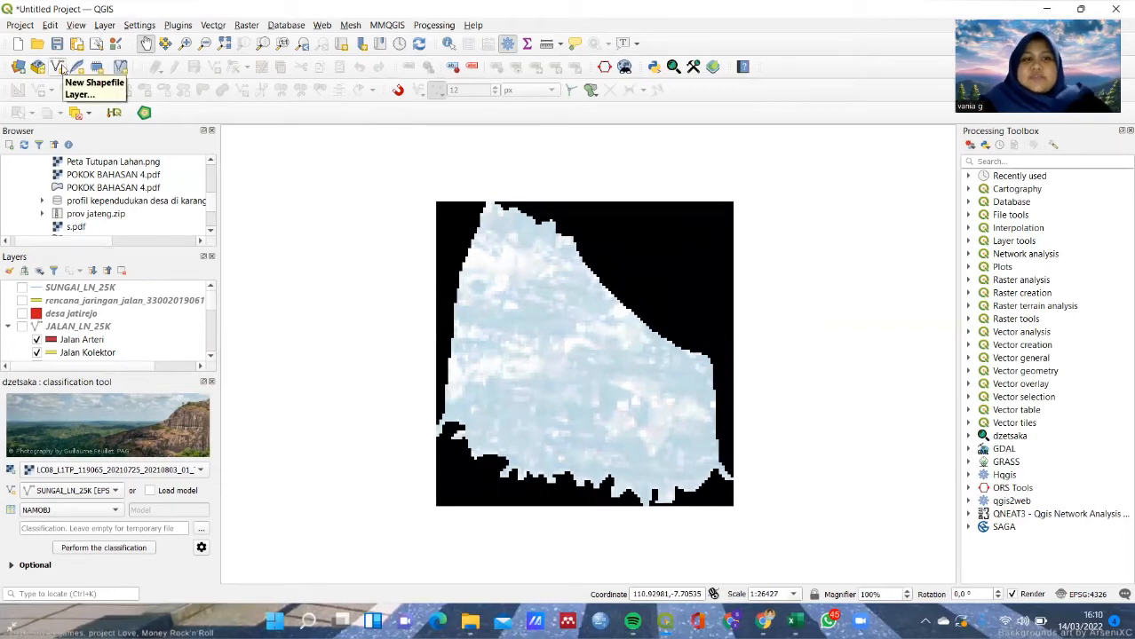
click(62, 69)
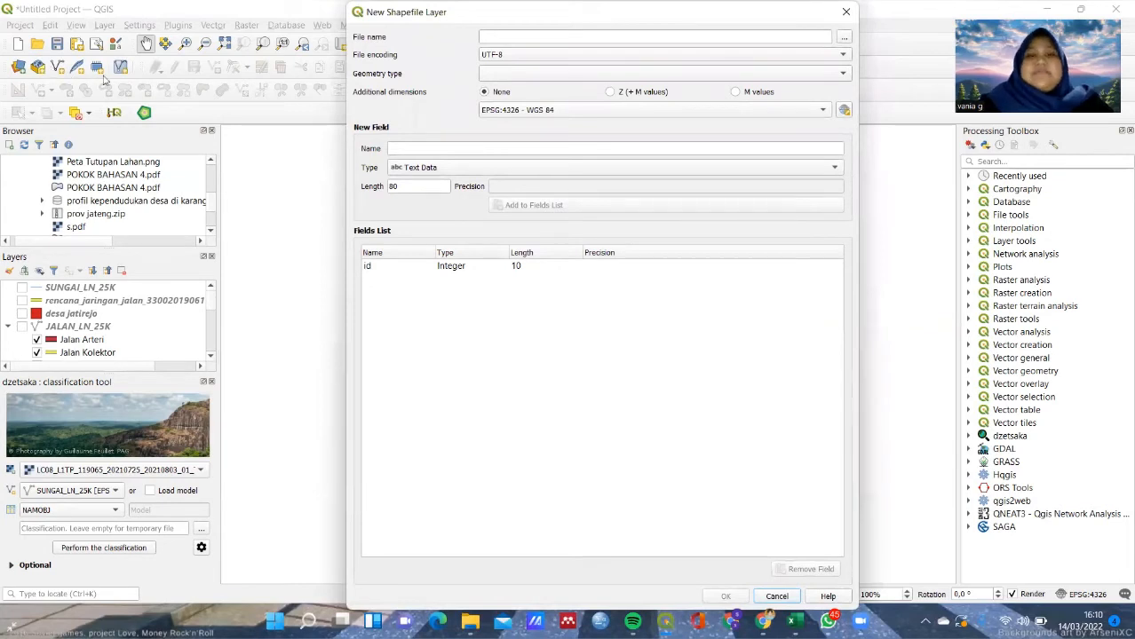
click(844, 38)
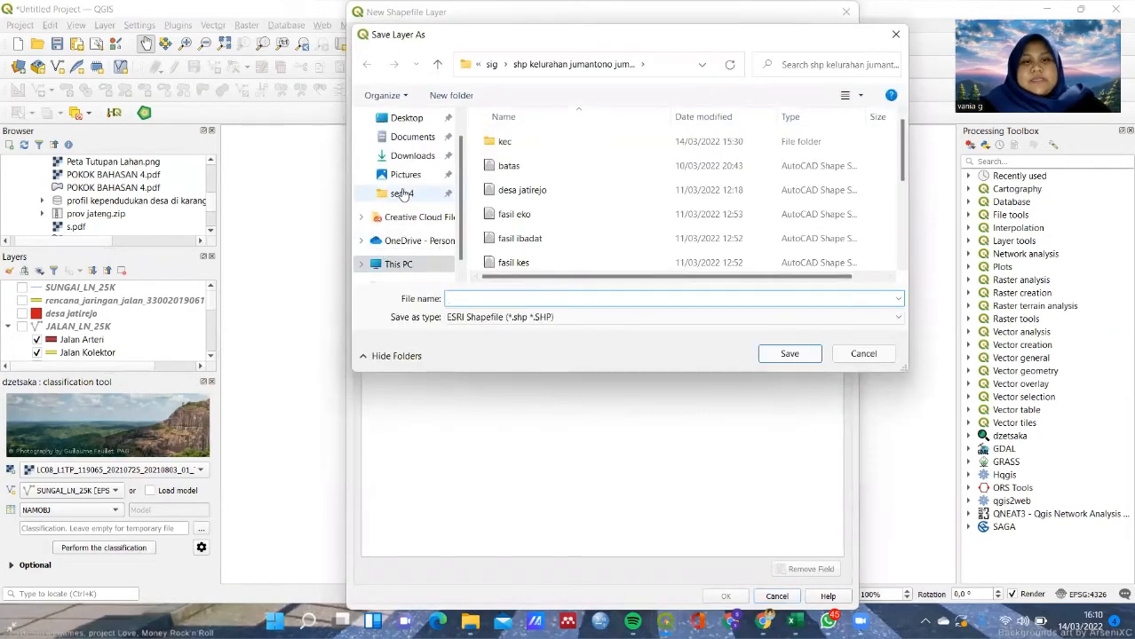
click(428, 193)
double_click(502, 216)
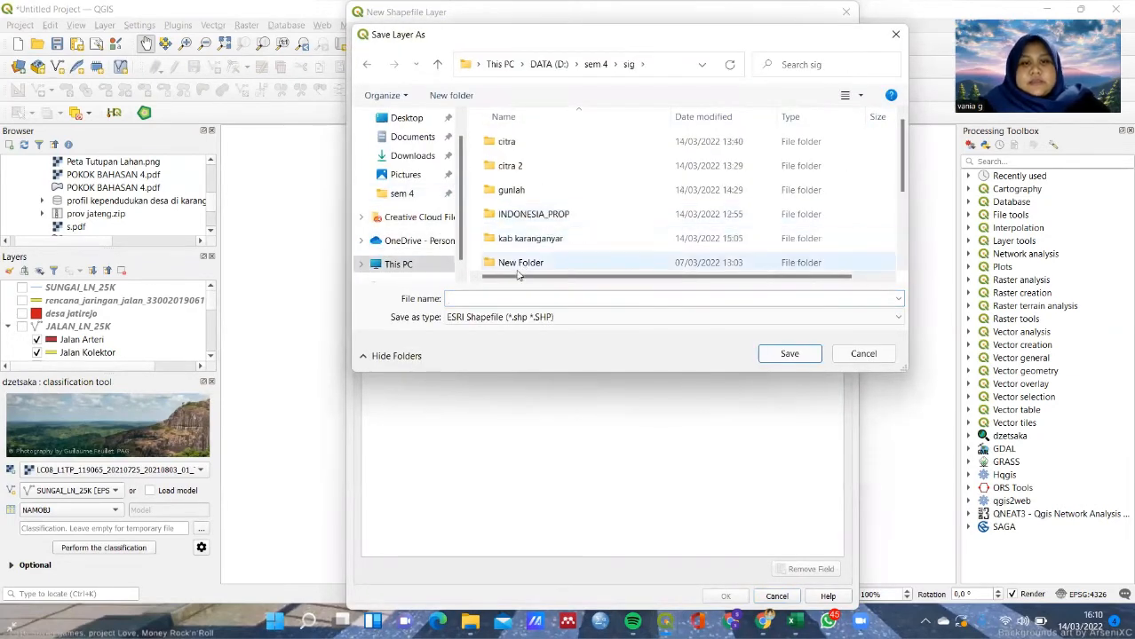
click(475, 302)
text(klasifikasi)
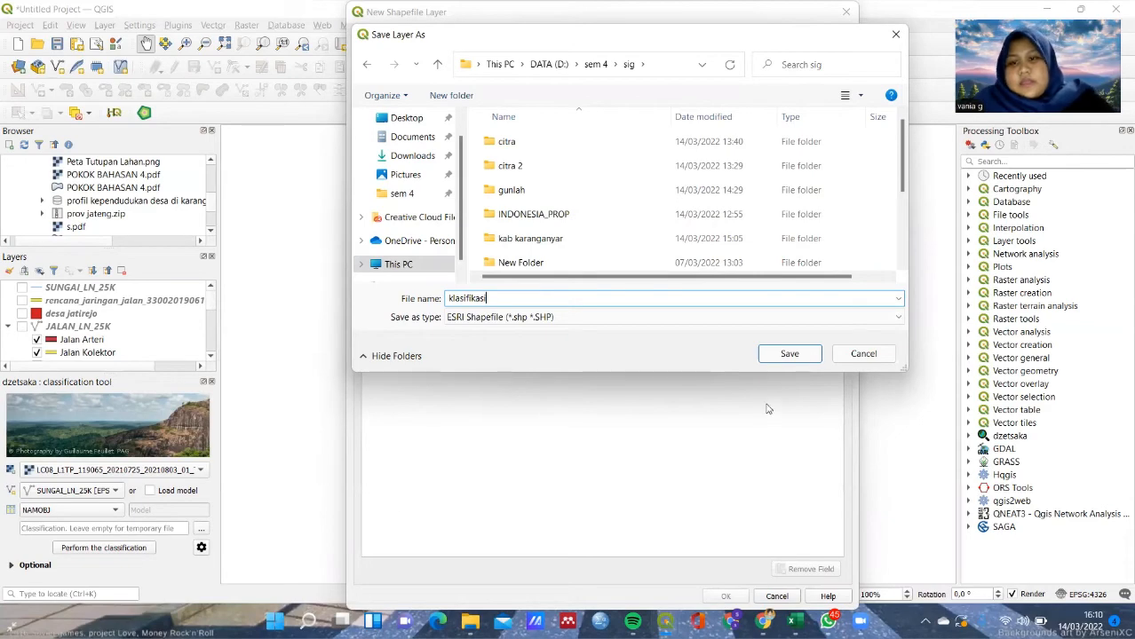
click(810, 355)
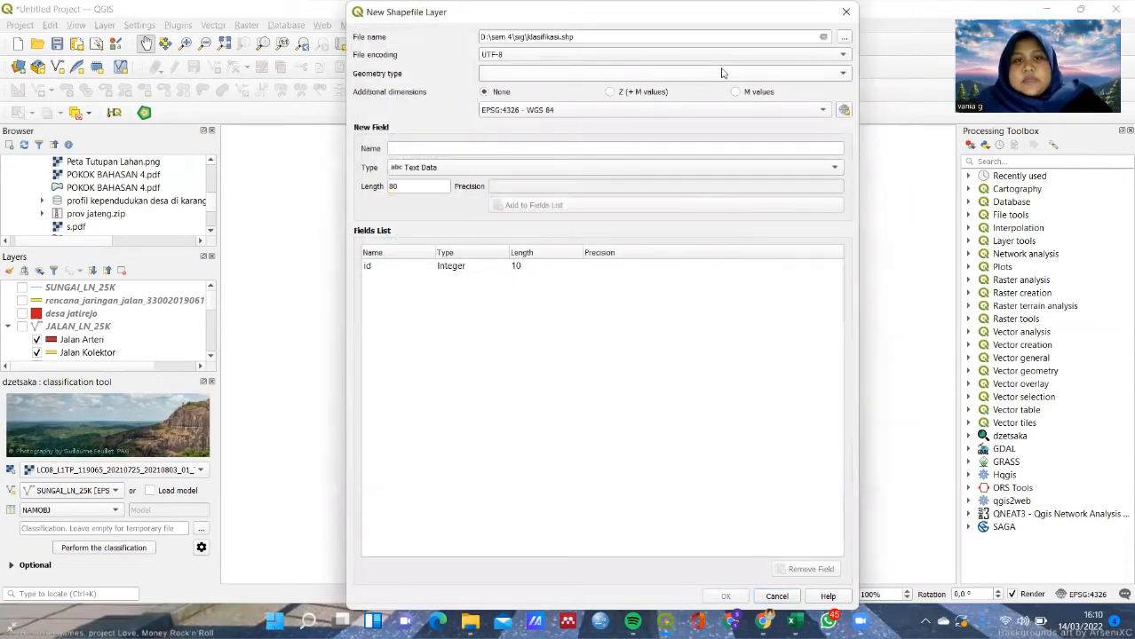
Step: Set the new shapefile's geometry type to Polygon and create the klasifikasi layer
click(721, 74)
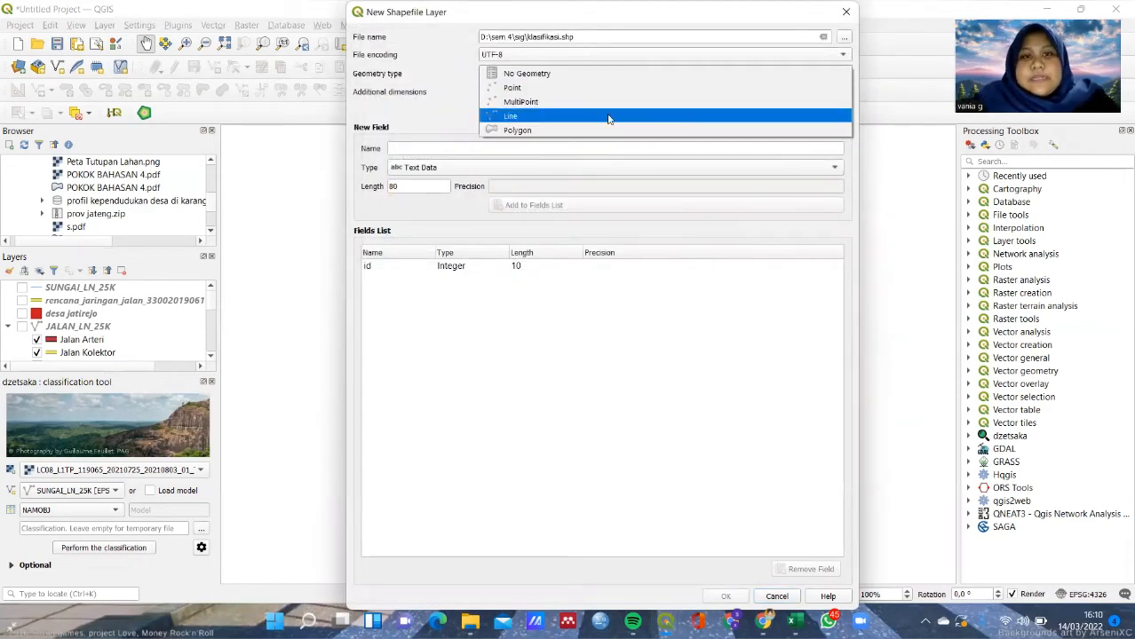
click(573, 135)
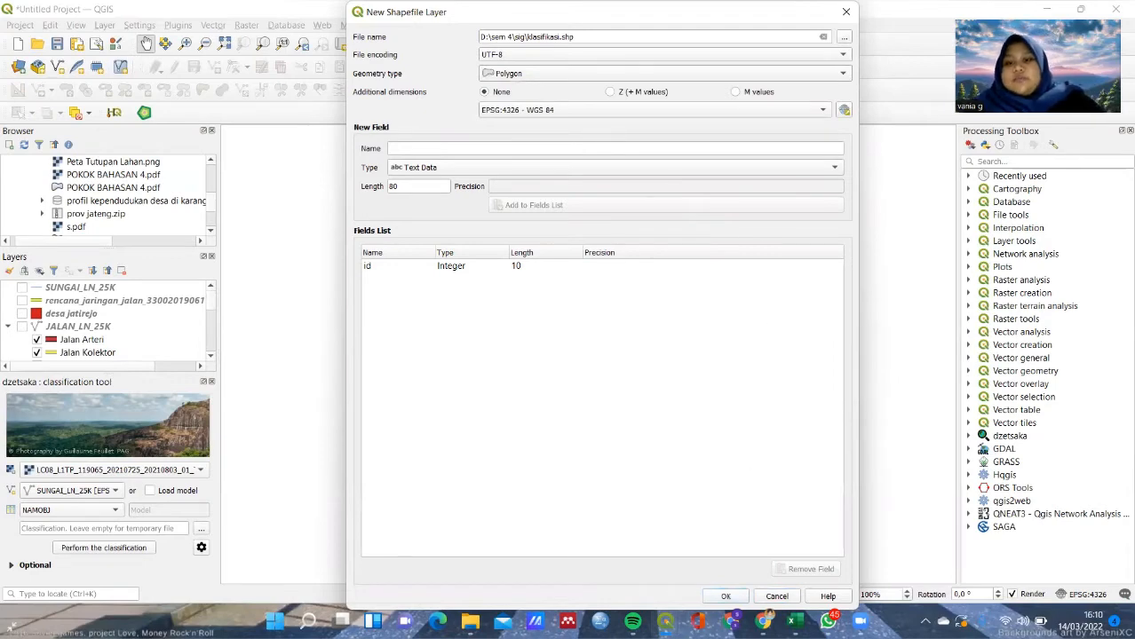
click(726, 597)
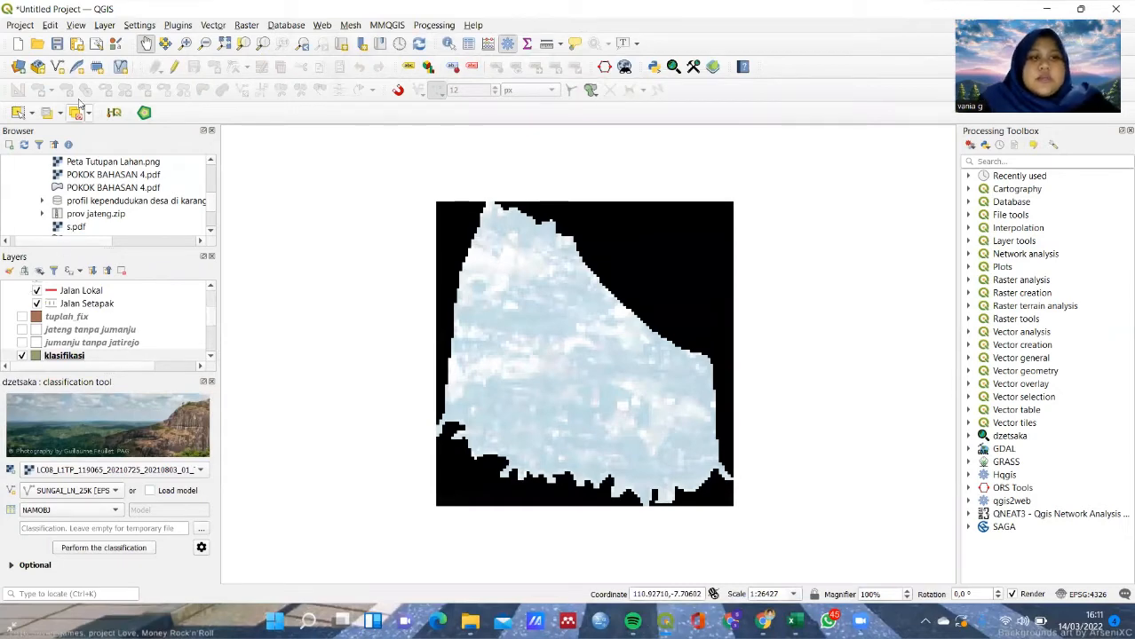
Step: Start editing the klasifikasi layer and draw a triangular sample polygon over the bright area in the northwest of the clipped image
click(176, 69)
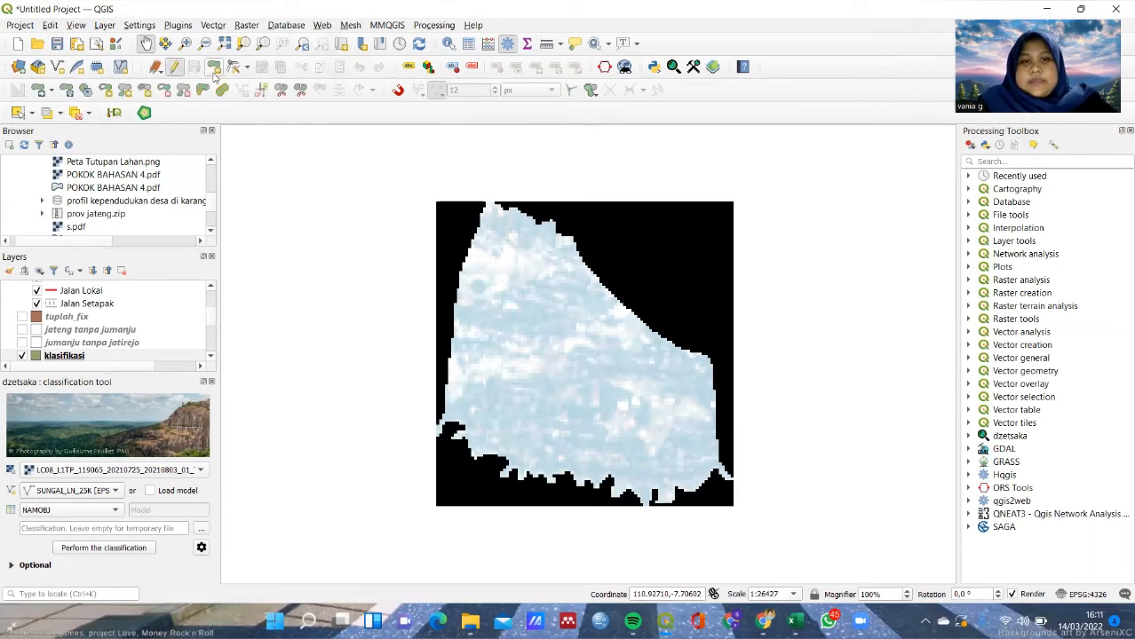
click(214, 69)
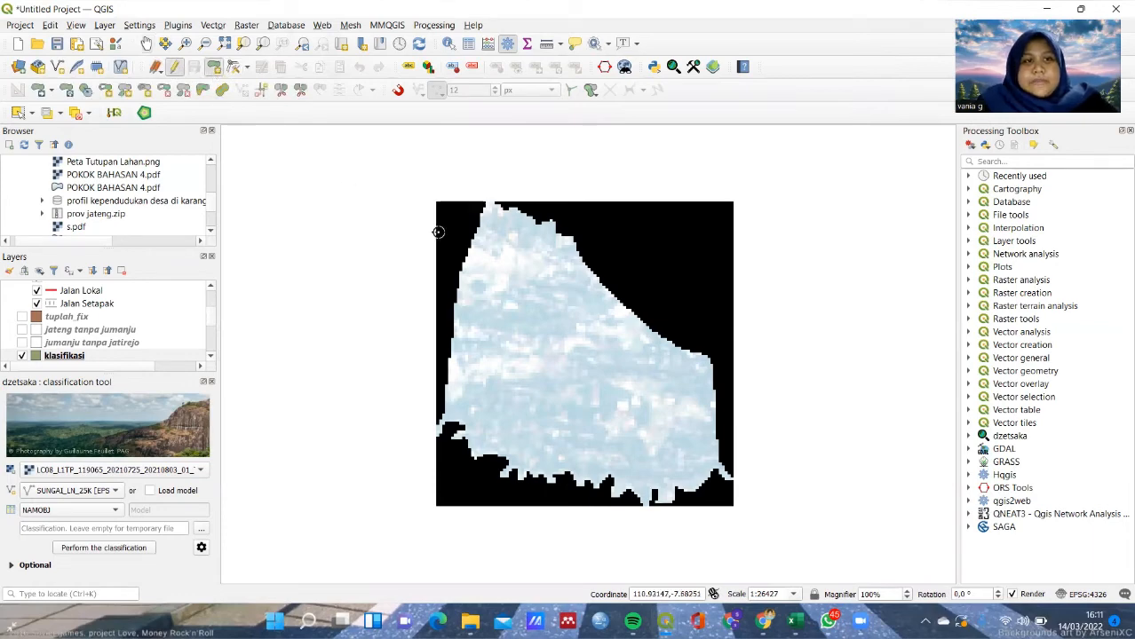
click(495, 267)
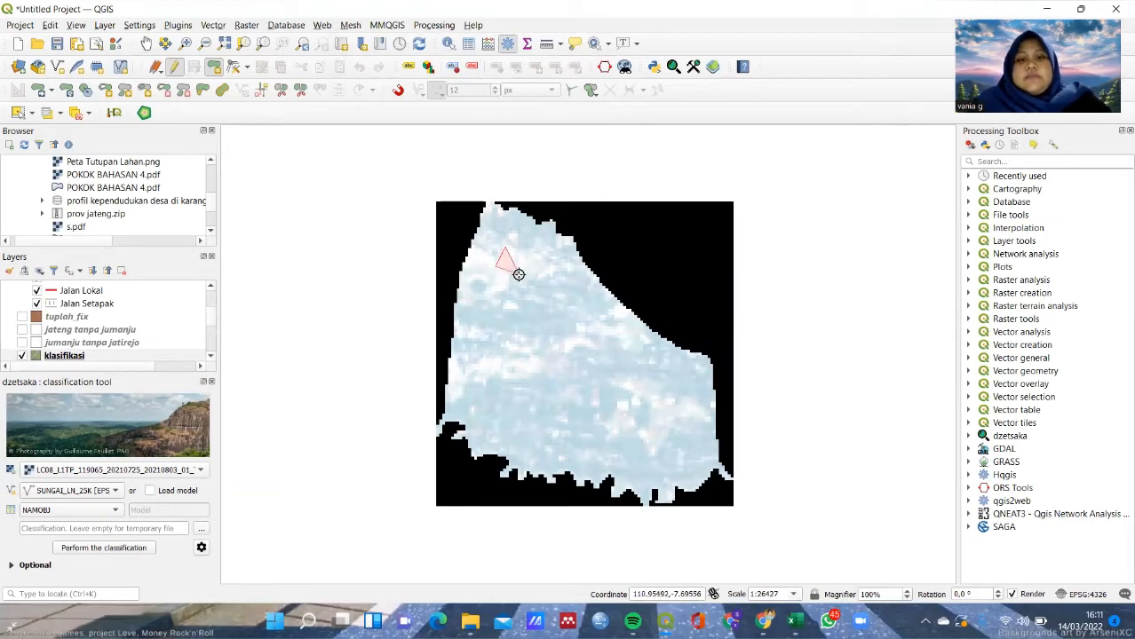
right_click(519, 274)
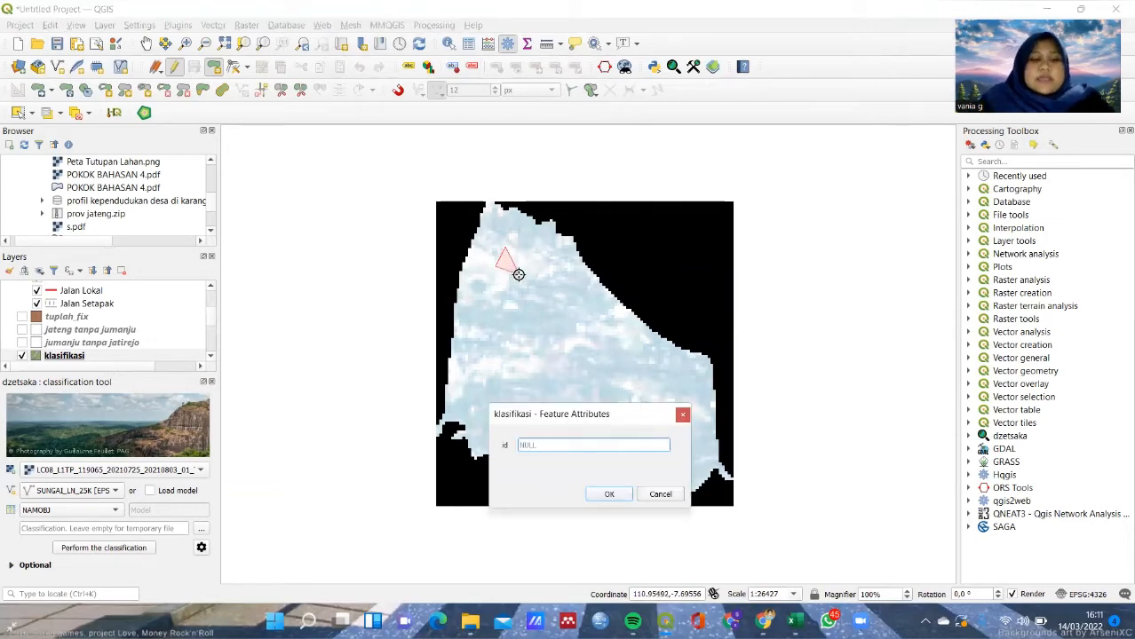
key(Return)
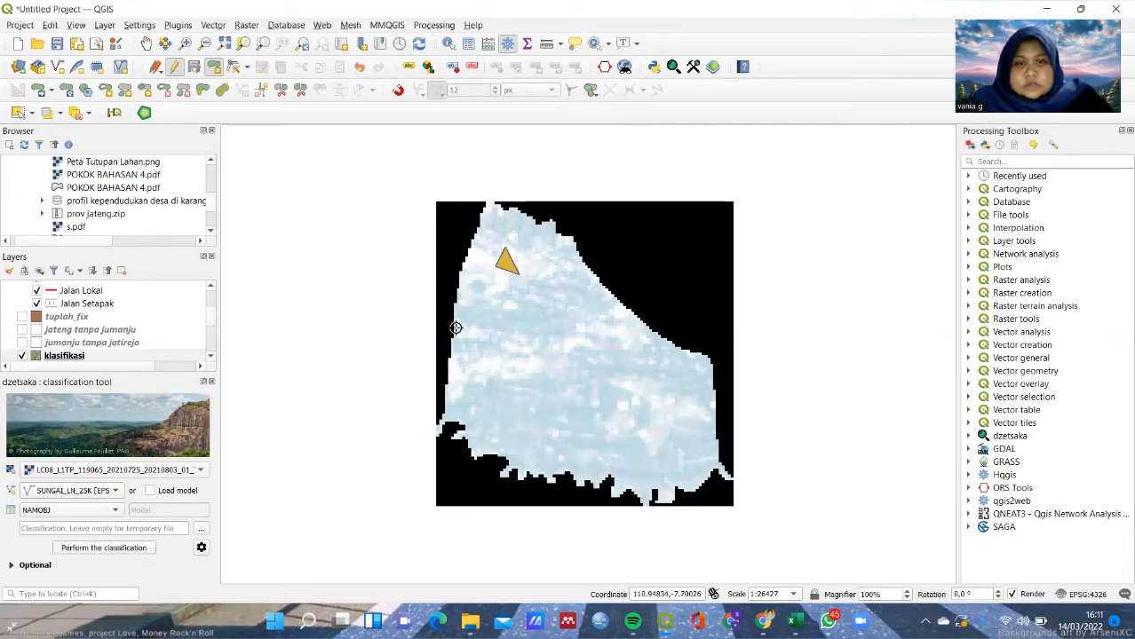
Step: Draw a second triangular sample polygon just south of the first one and give it id 2
click(481, 311)
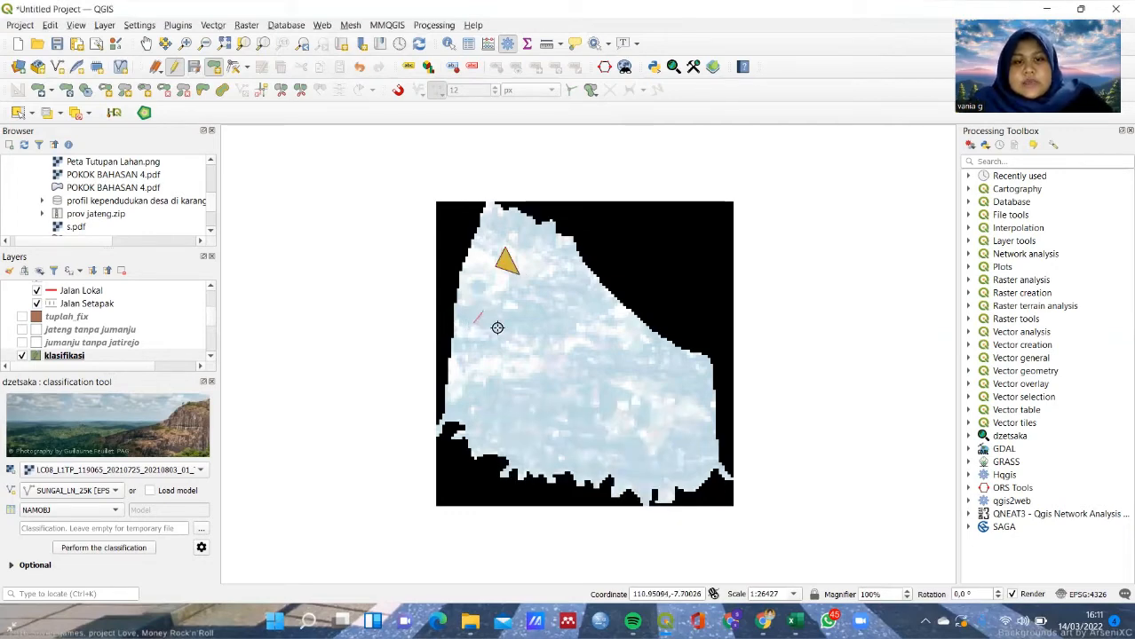
click(506, 324)
right_click(506, 324)
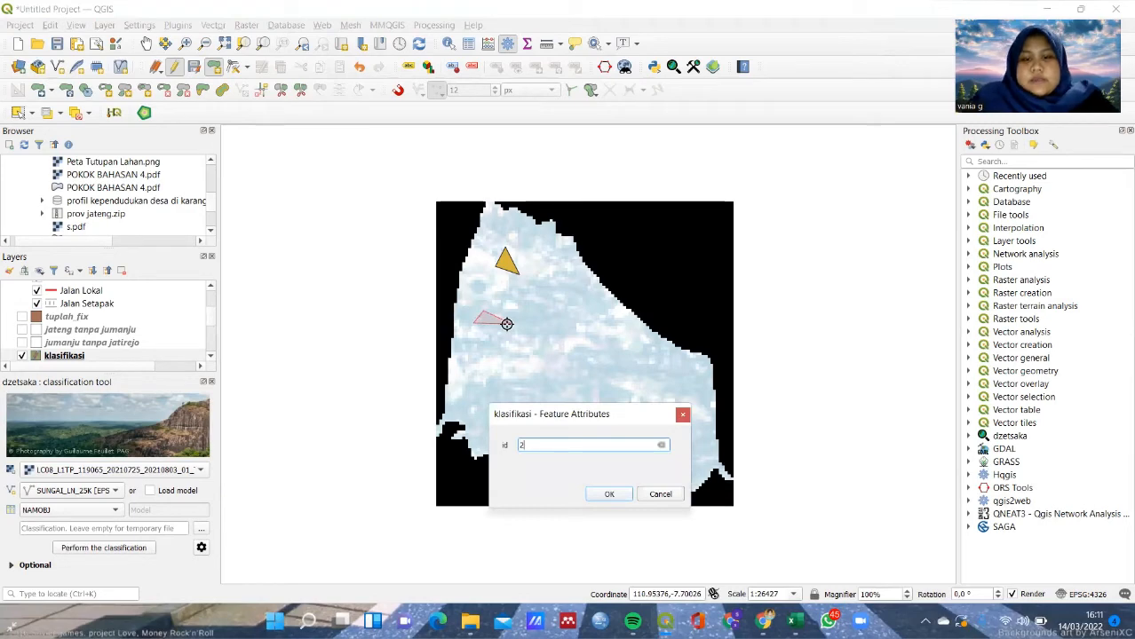
key(Return)
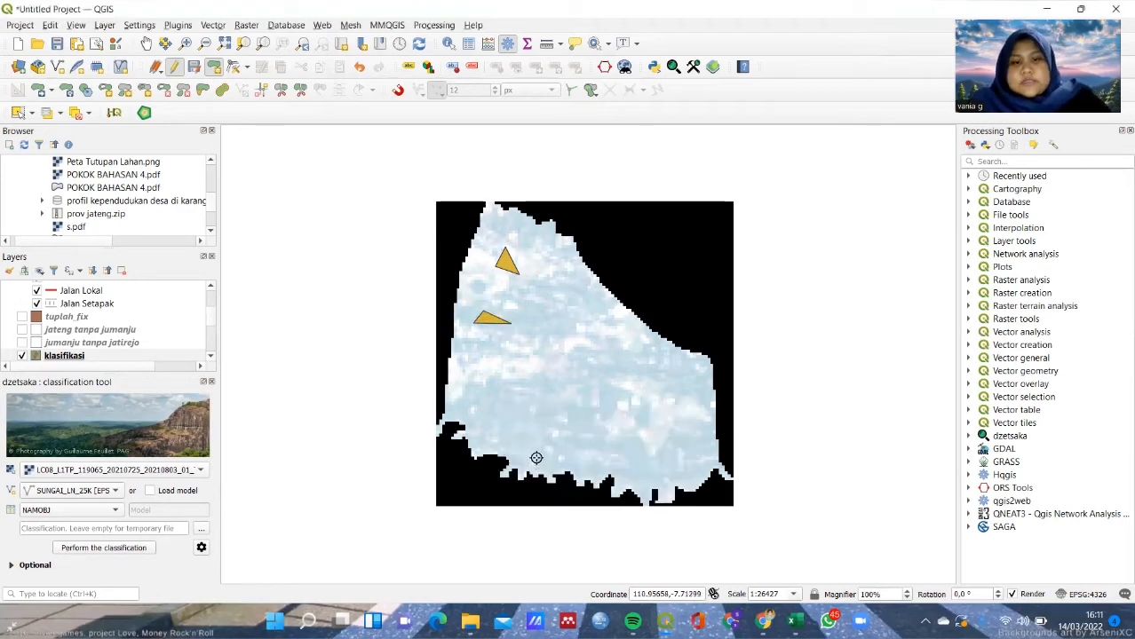
Step: Draw a triangular sample polygon near the southern edge of the village and give it id 4
click(530, 467)
click(534, 457)
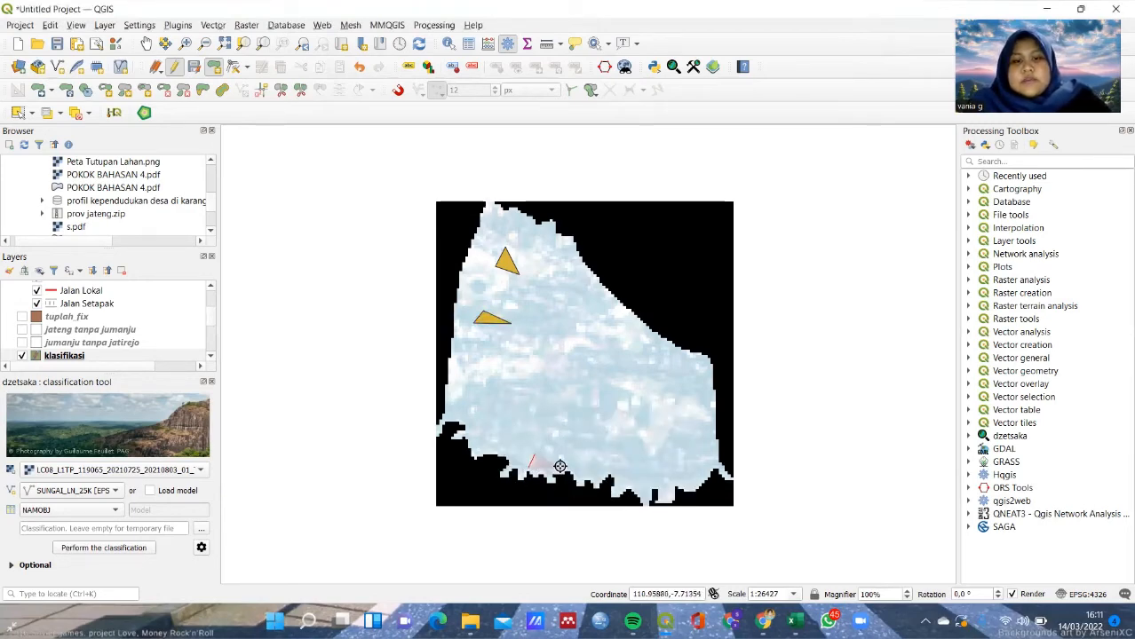
click(559, 466)
right_click(557, 468)
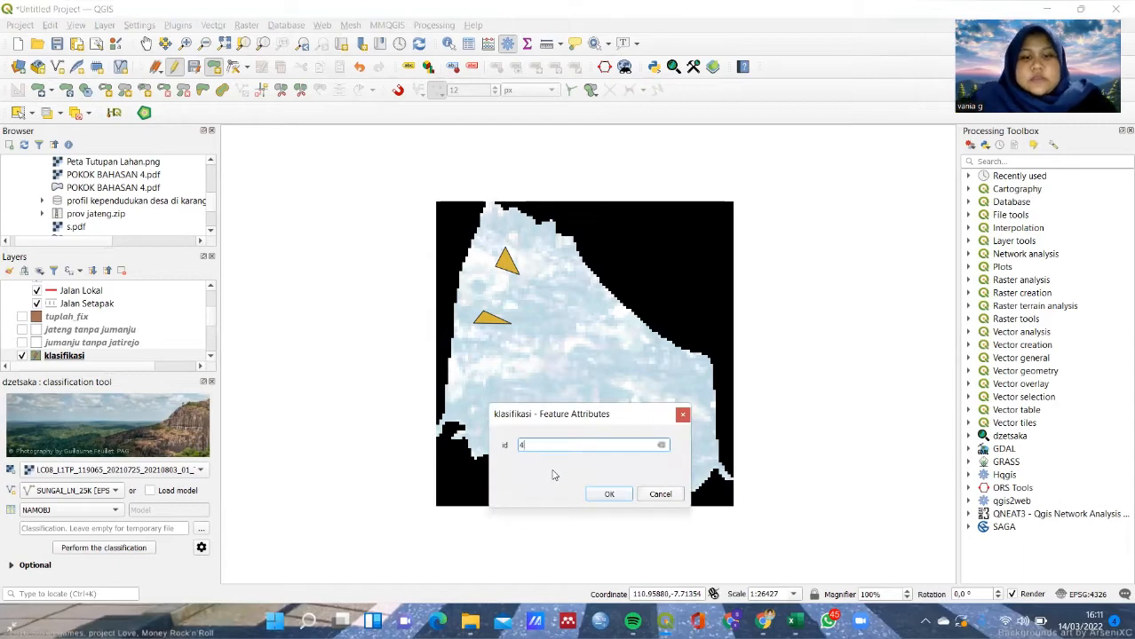
key(Return)
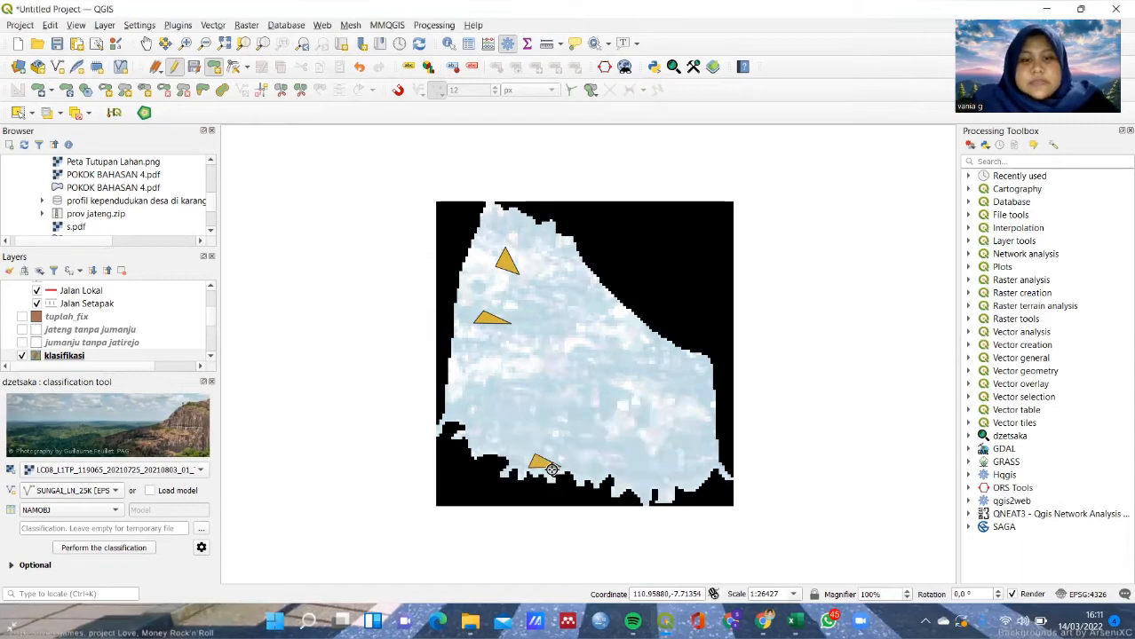
Step: Add a small triangular sample polygon between the two northwestern triangles
click(473, 287)
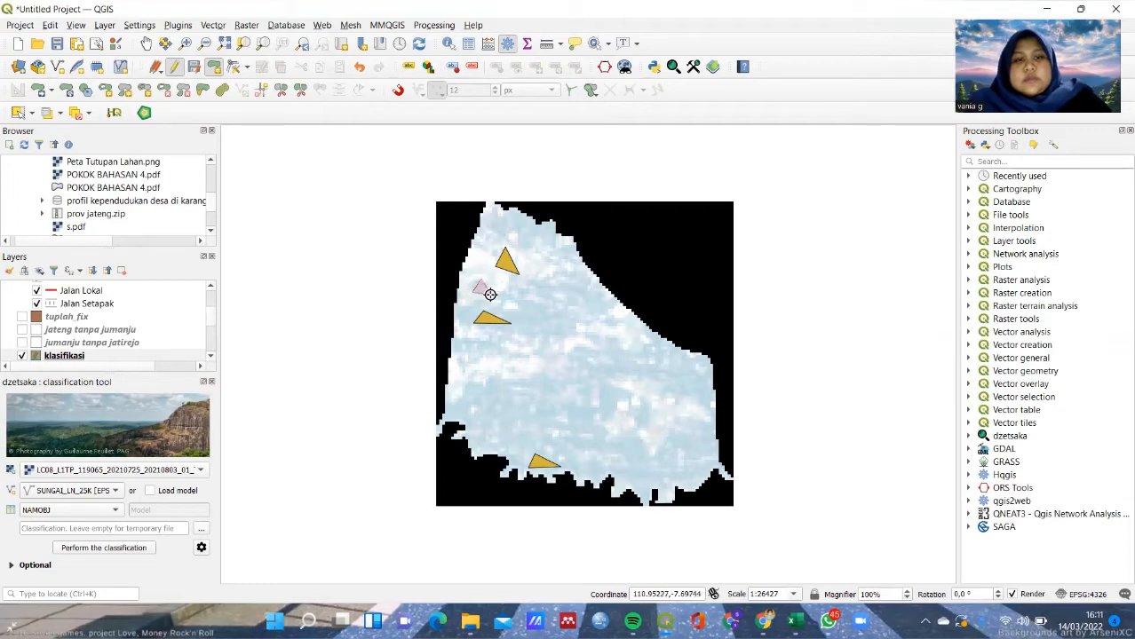
right_click(490, 295)
key(Return)
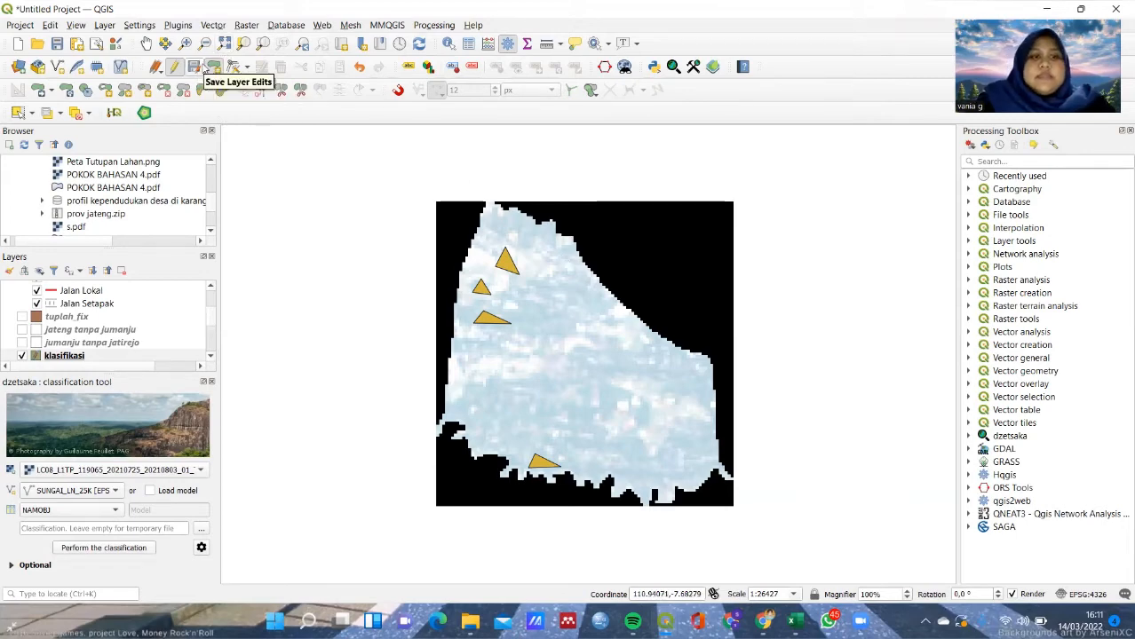
Step: Save the klasifikasi layer edits and end its editing session
click(200, 70)
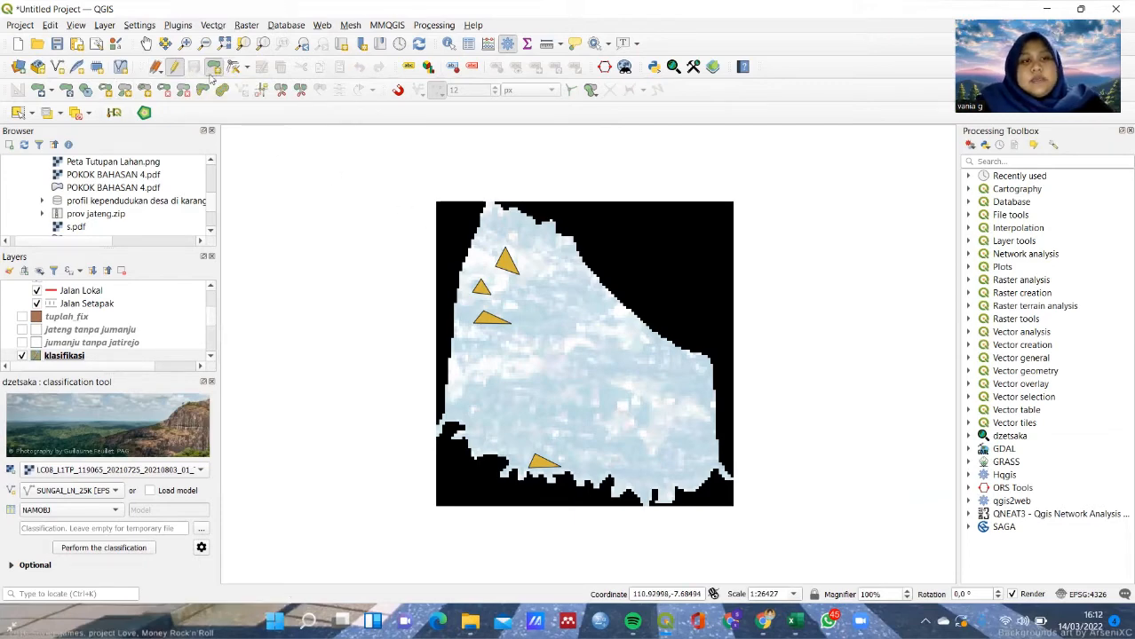
click(175, 68)
drag(571, 270, 559, 241)
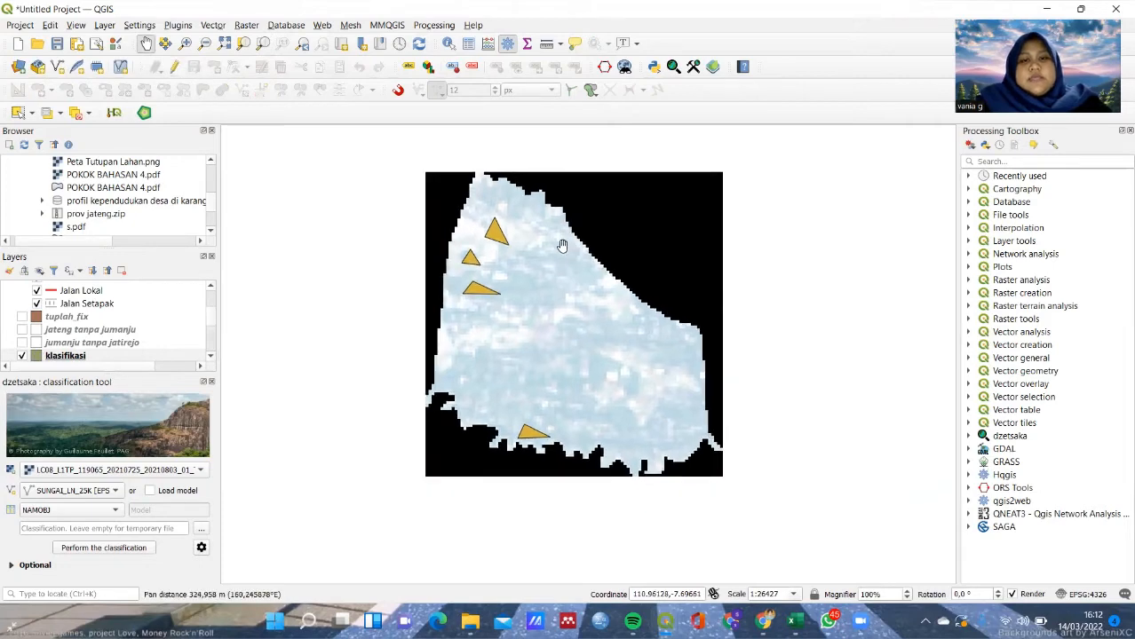
Step: Show the tuplah_fix sample layer on the map and hide the klasifikasi layer
click(21, 317)
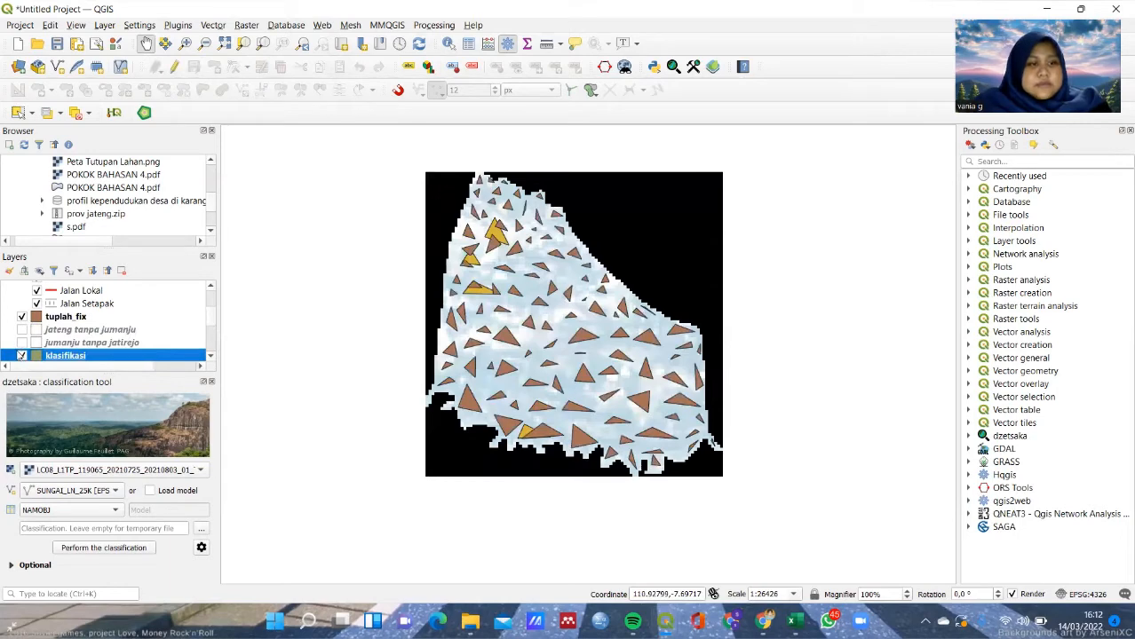
click(21, 355)
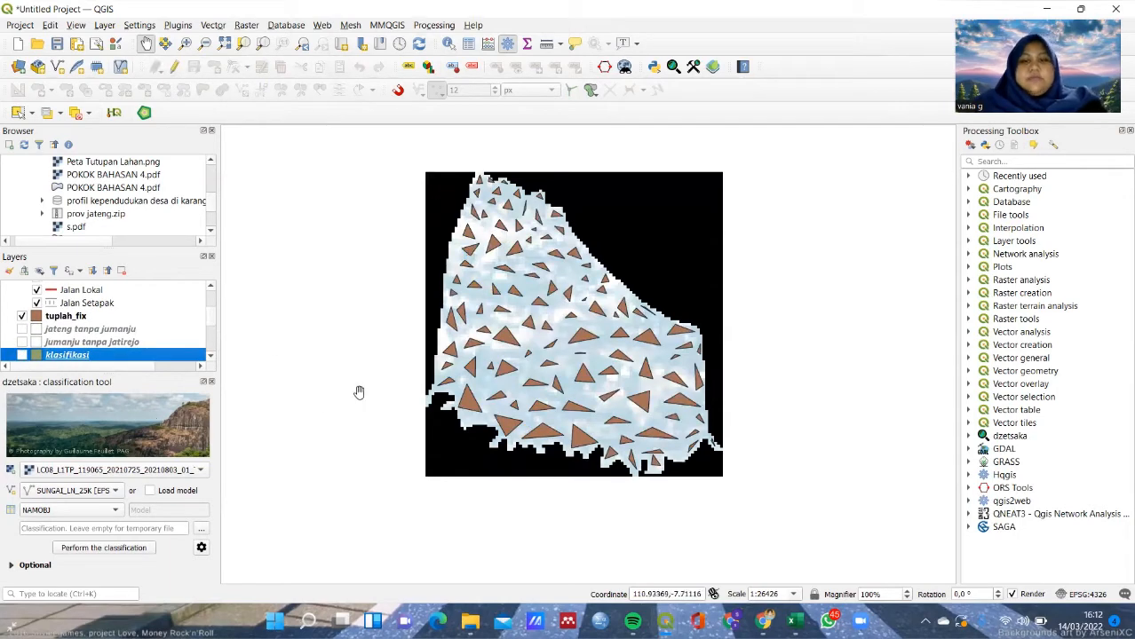
drag(587, 297, 605, 309)
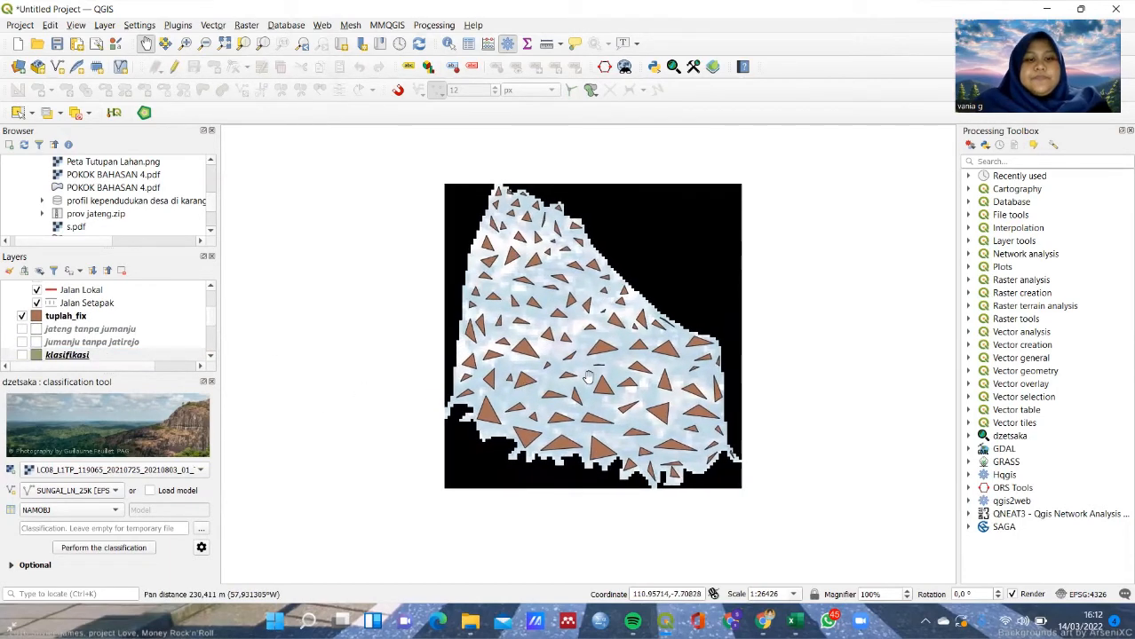
Step: Run the dzetsaka classification of Clipped (mask) with tuplah_fix as training layer, id as class field and the Gaussian Mixture Model classifier
click(55, 495)
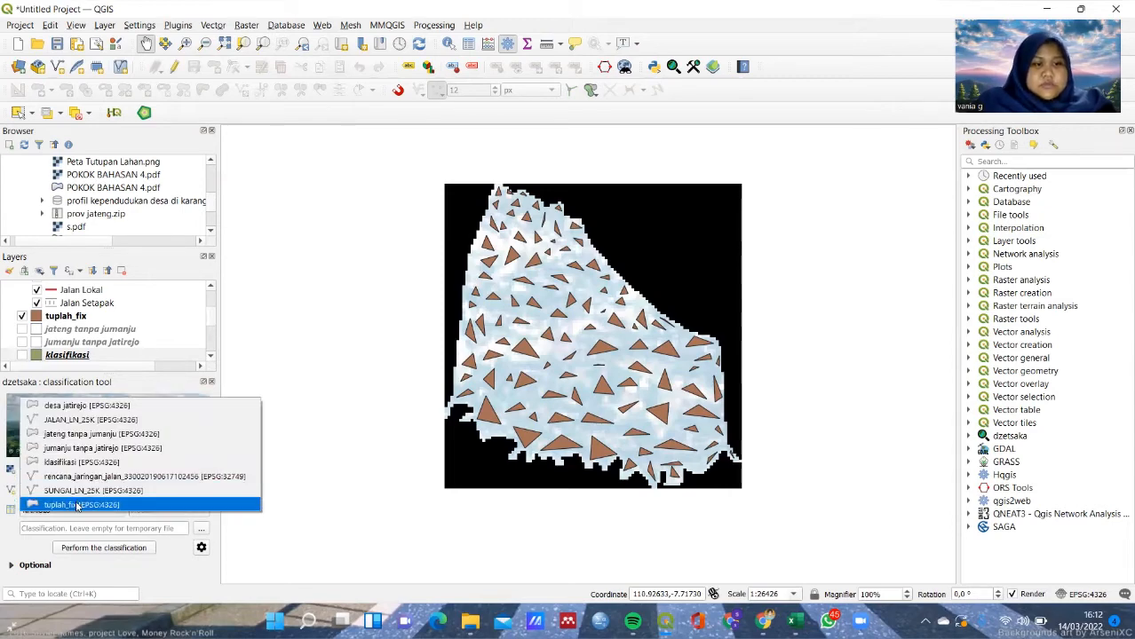
click(78, 506)
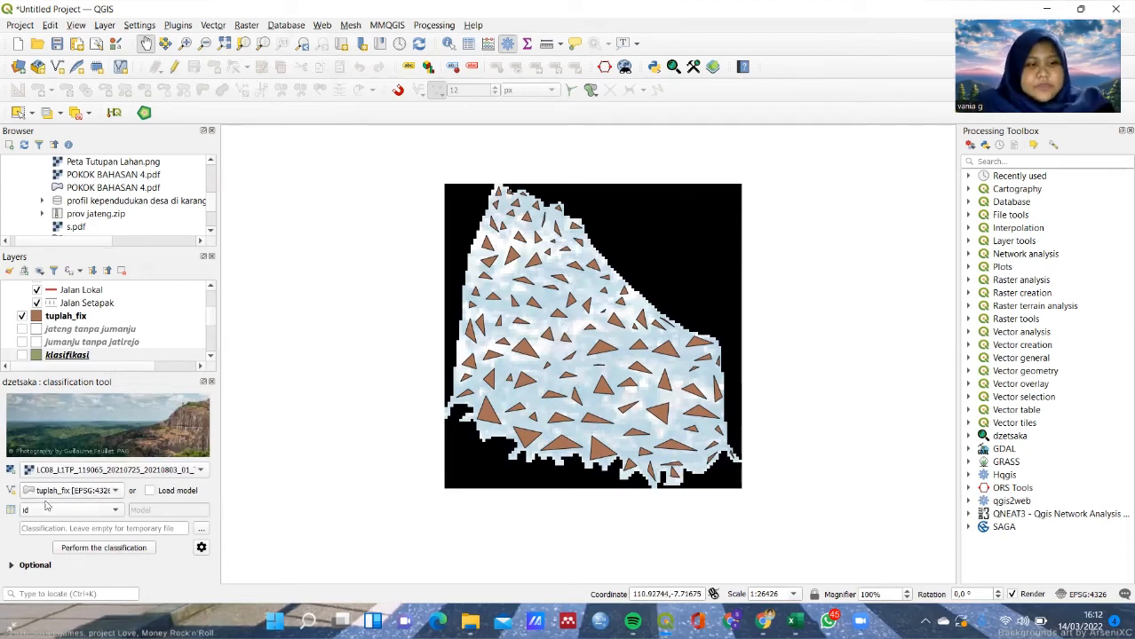
click(202, 548)
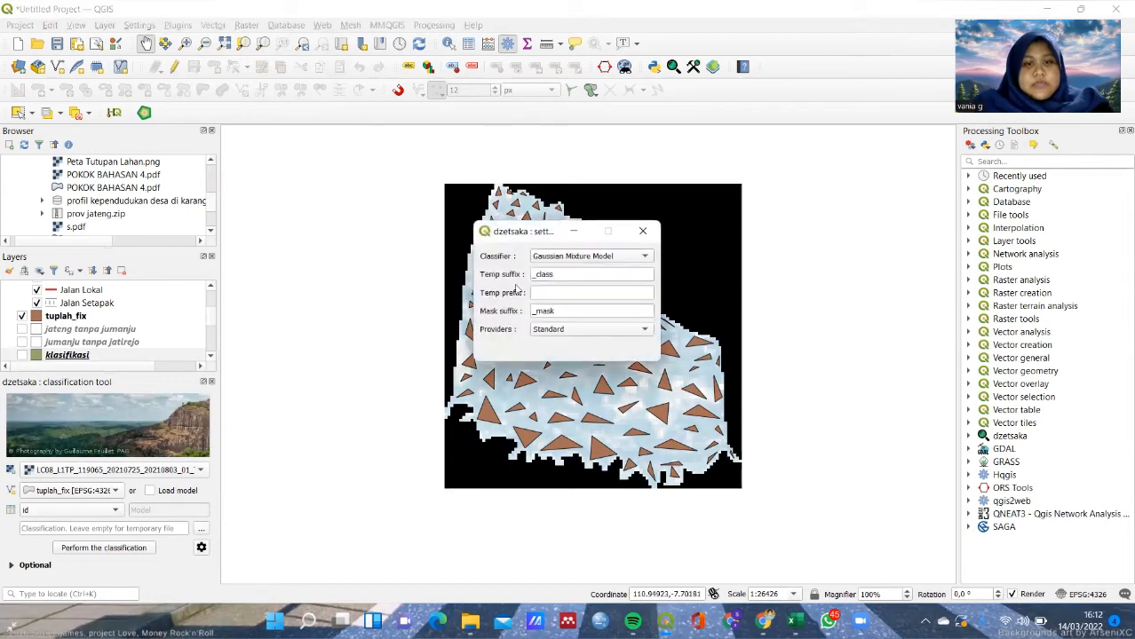
click(643, 231)
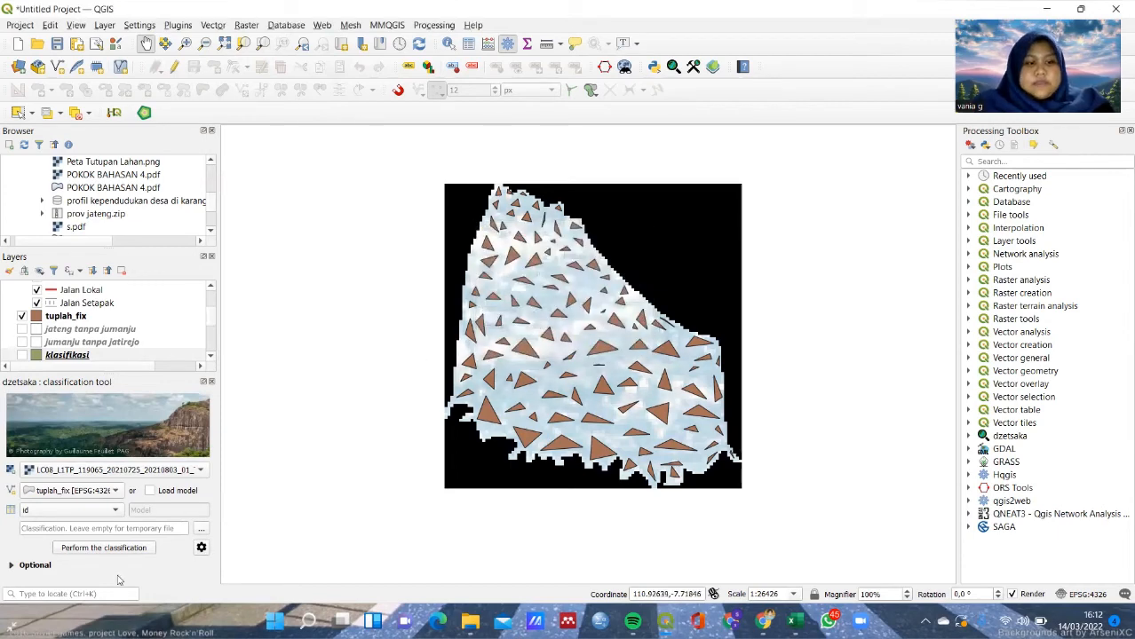
click(84, 548)
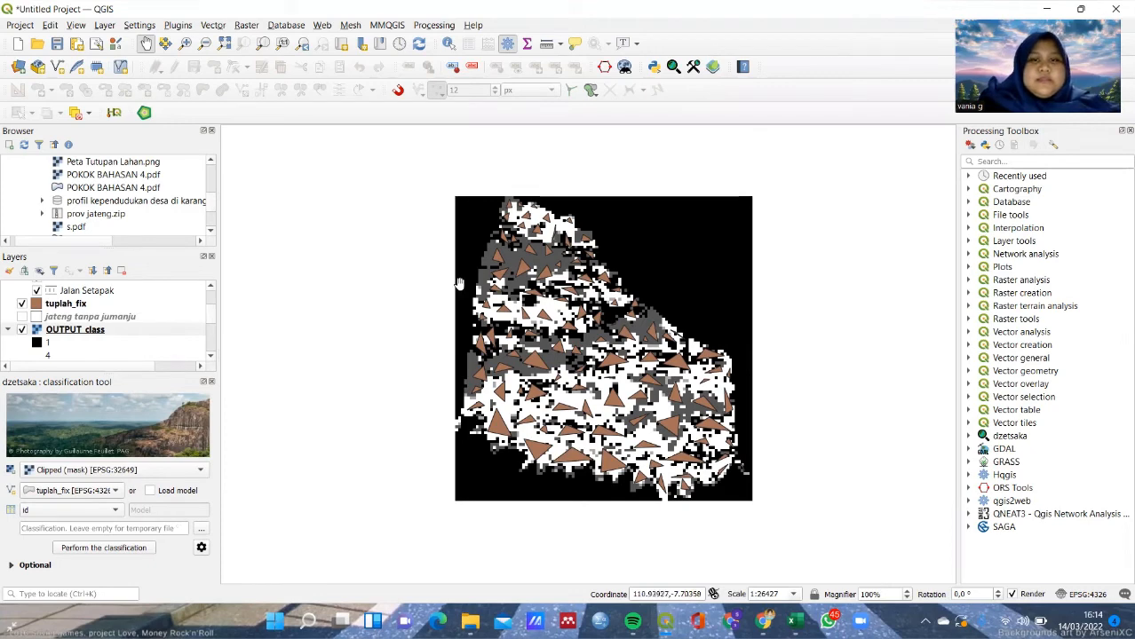
Step: Close the dzetsaka dock and hide the lower duplicate OUTPUT_class layer and tuplah_fix
click(212, 384)
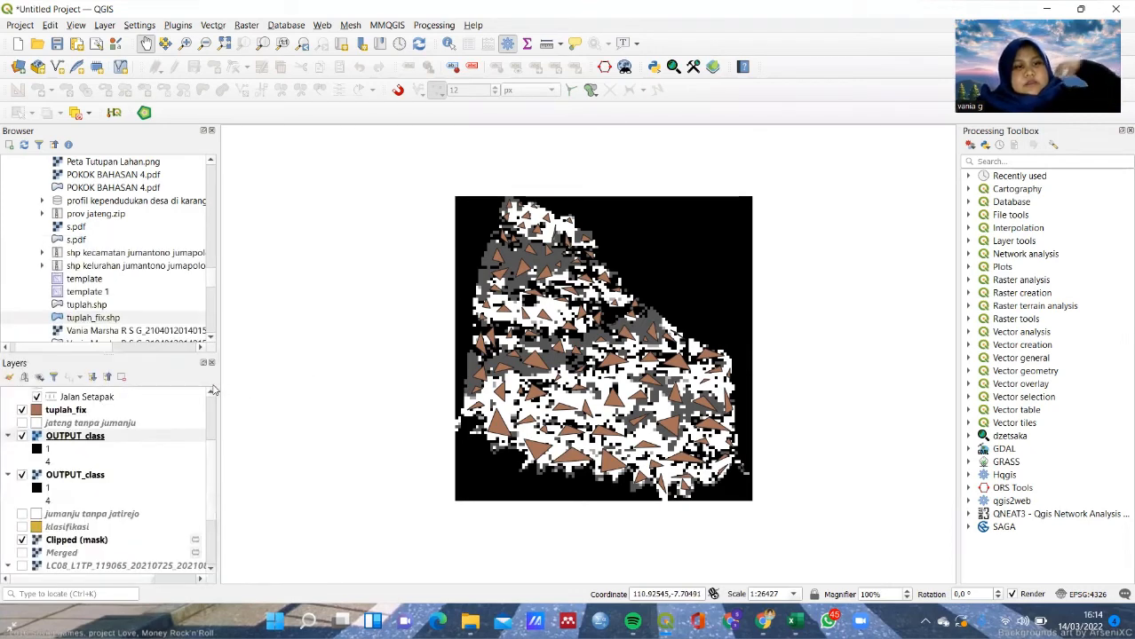
click(24, 476)
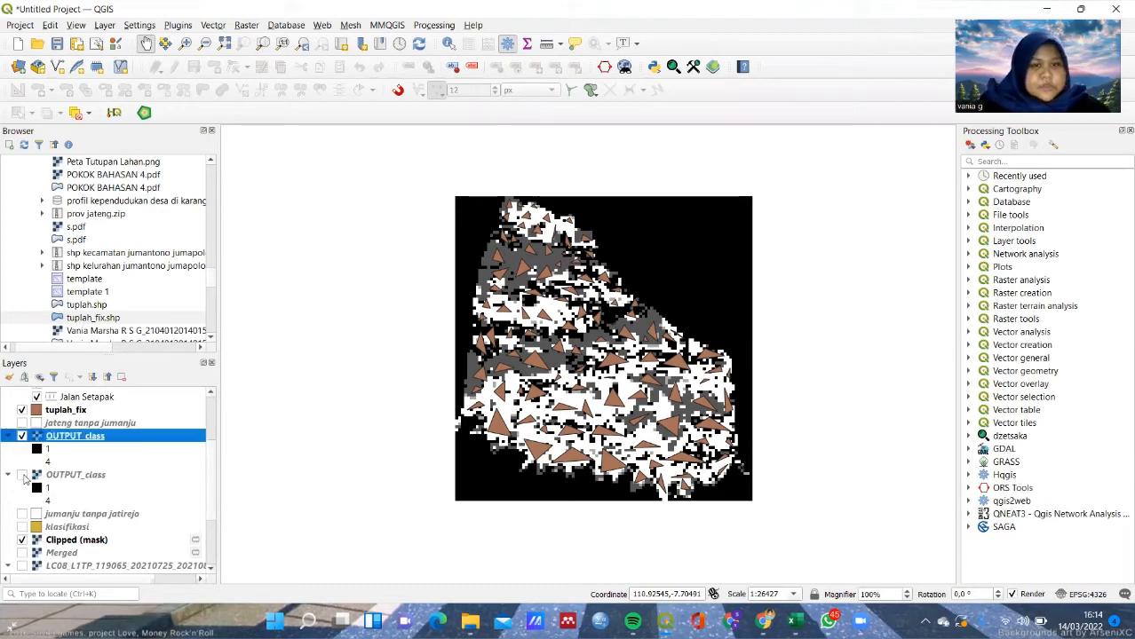
click(23, 410)
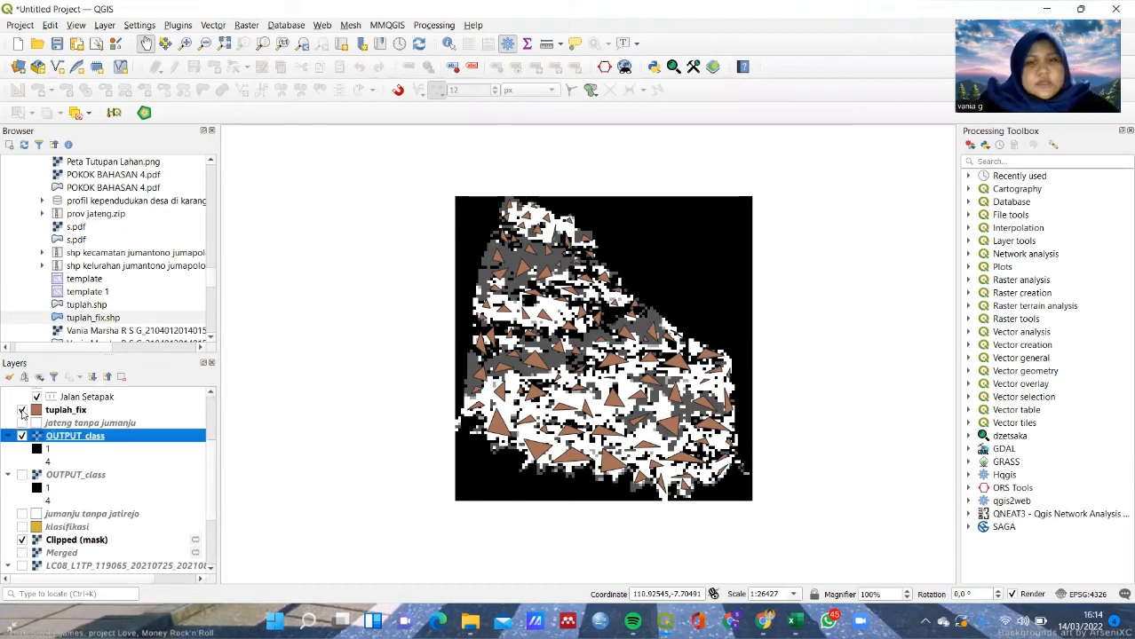
mouse_move(527, 363)
mouse_down()
mouse_move(497, 347)
mouse_move(536, 368)
mouse_move(545, 354)
mouse_up()
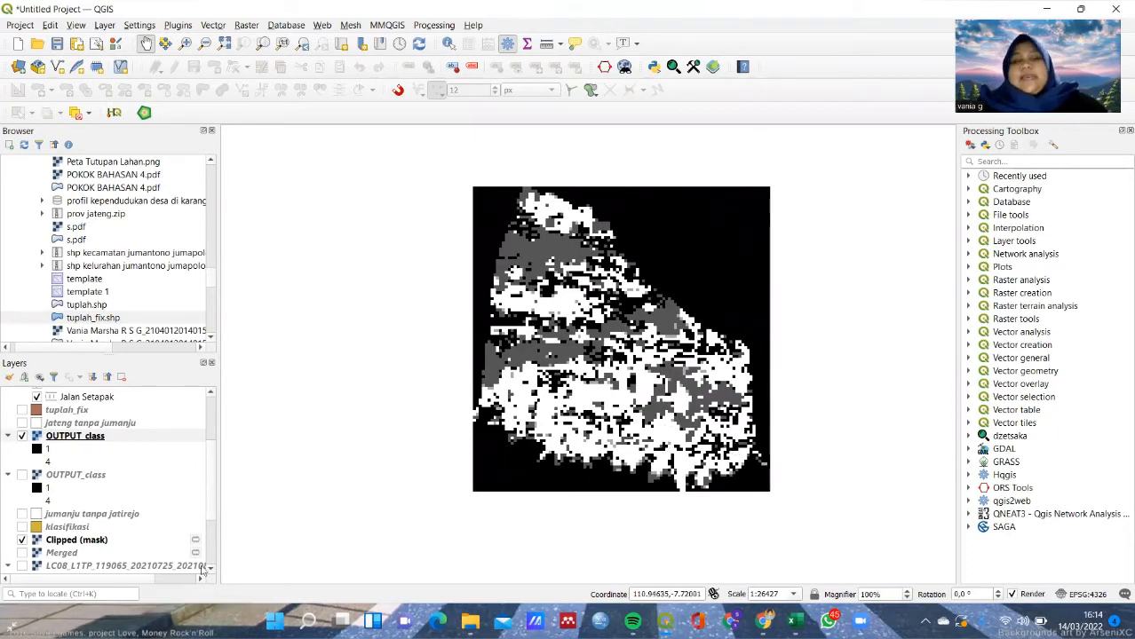
Step: Open the symbology of the visible OUTPUT_class layer and set its render type to Singleband pseudocolor
right_click(77, 436)
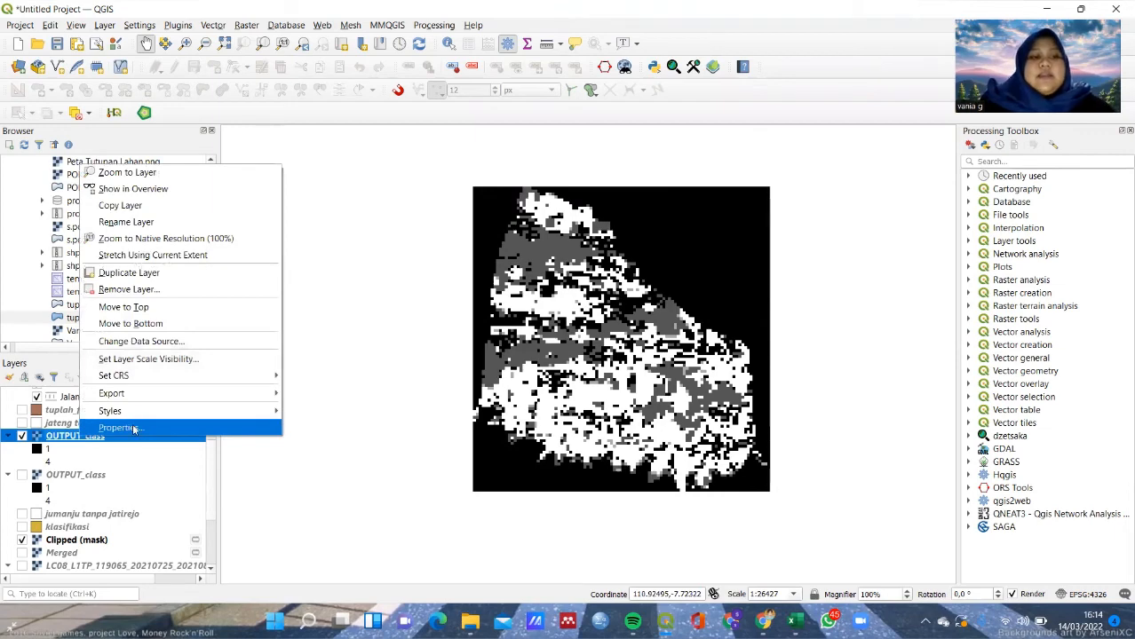
click(131, 429)
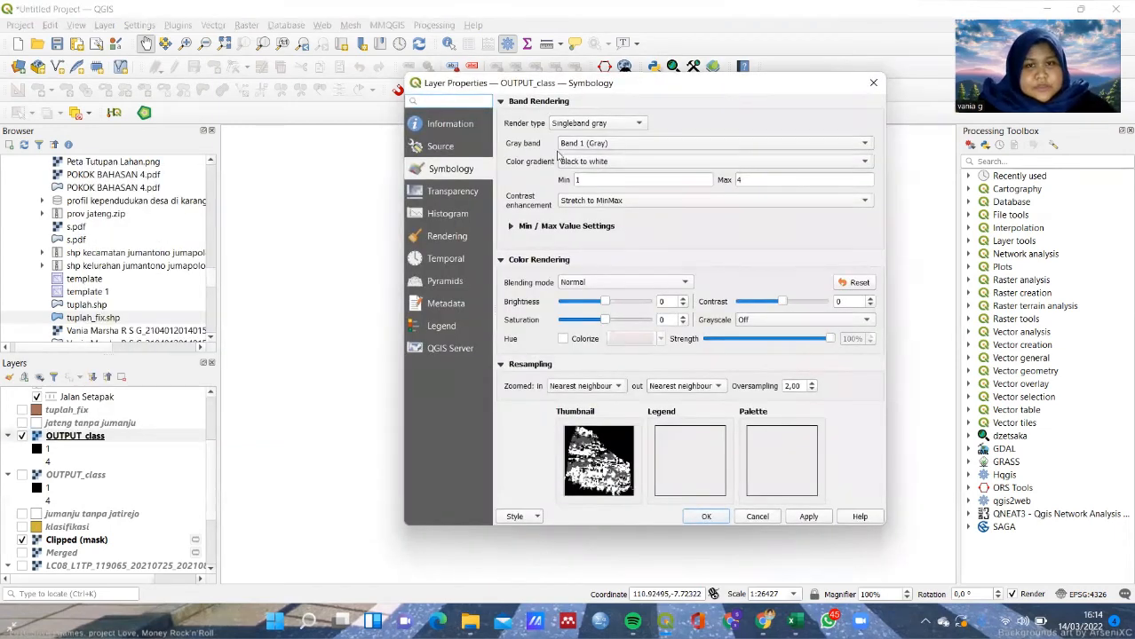
click(604, 128)
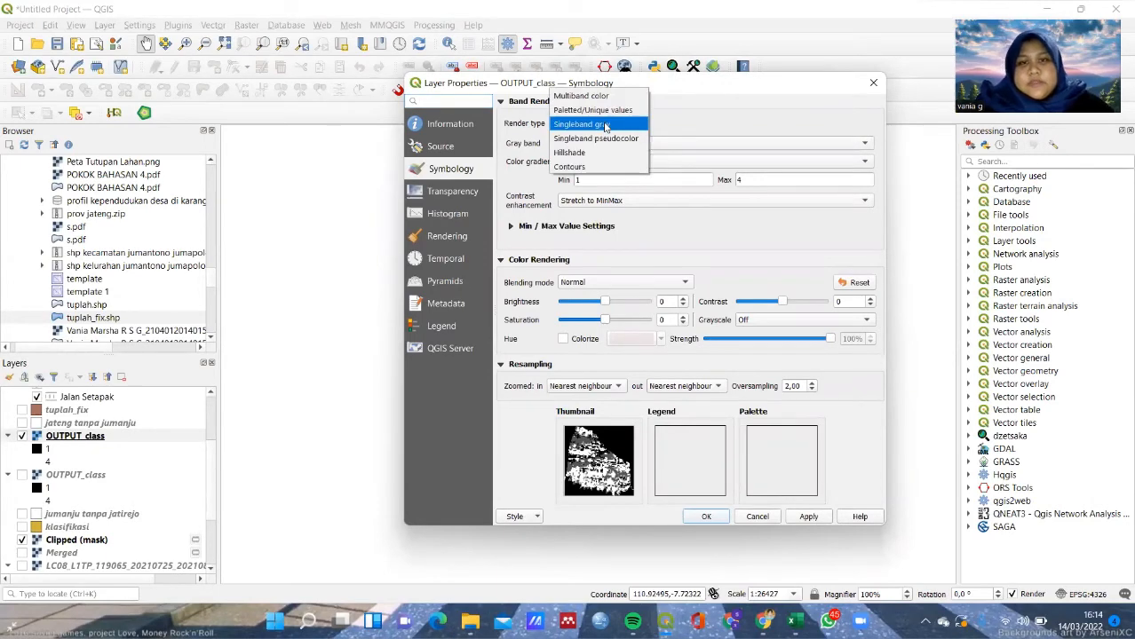
click(614, 139)
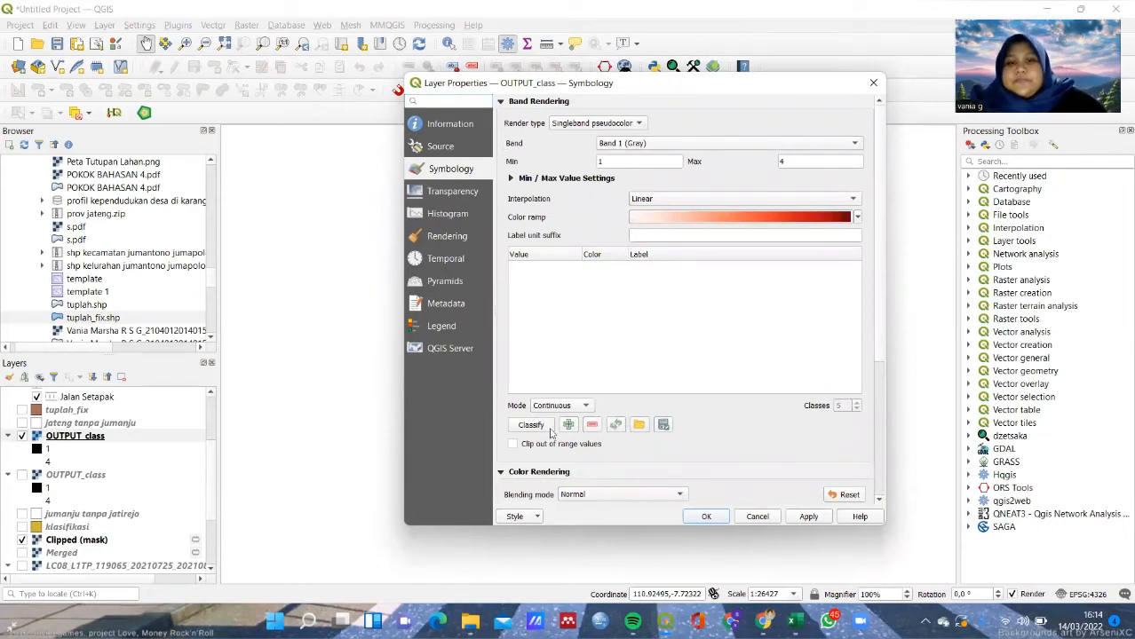
Step: Classify the OUTPUT_class color ramp by Equal Interval with 4 classes
click(558, 407)
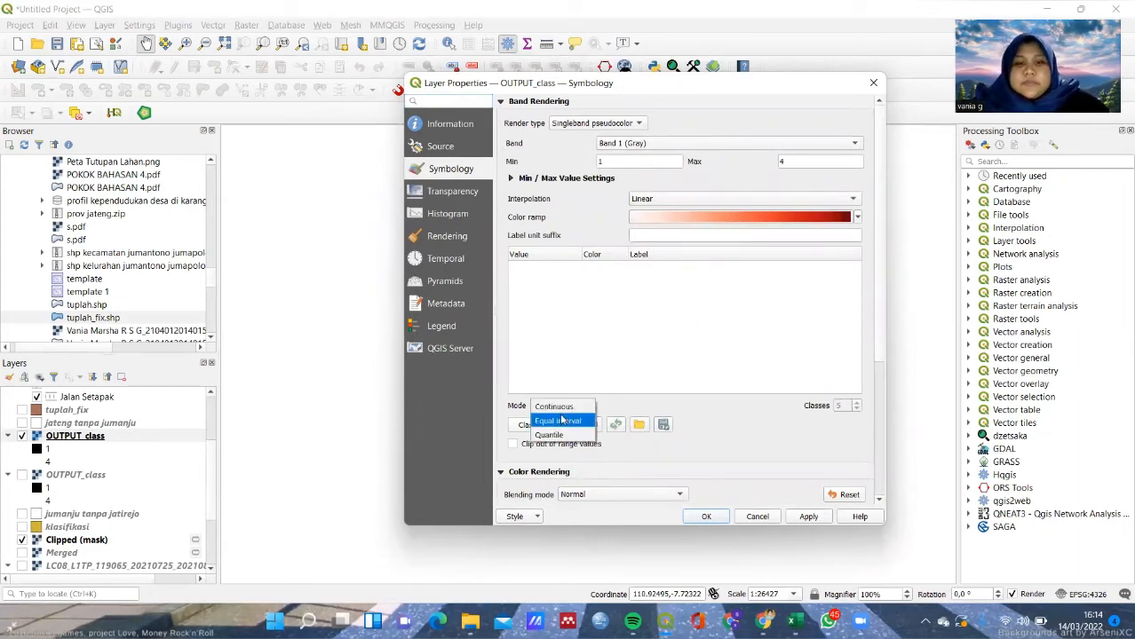
click(561, 422)
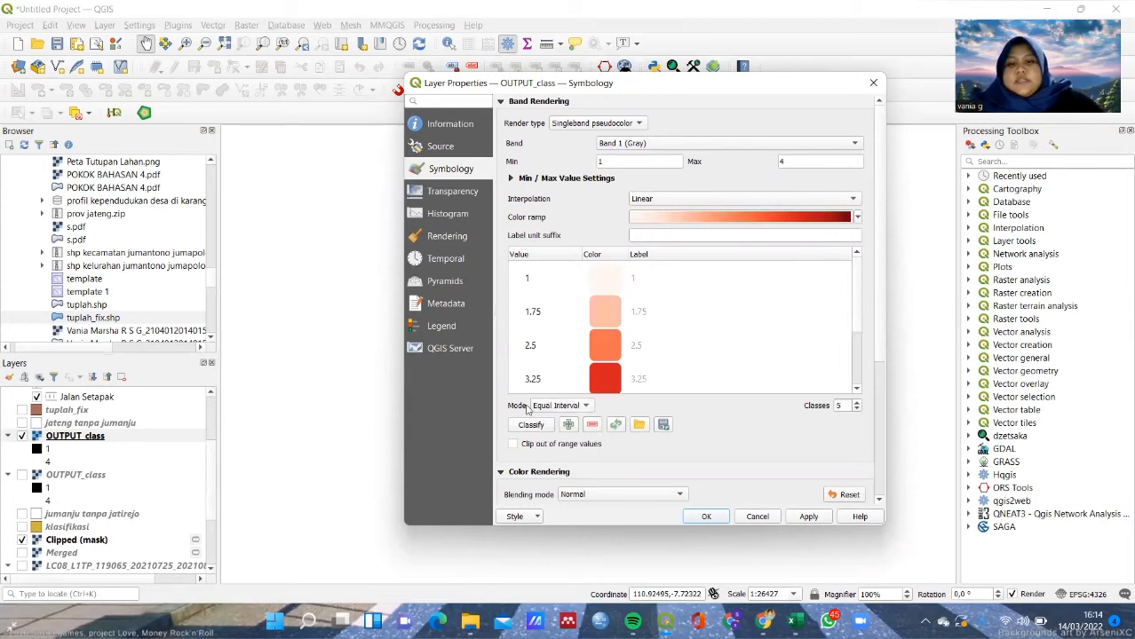
click(856, 410)
right_click(858, 410)
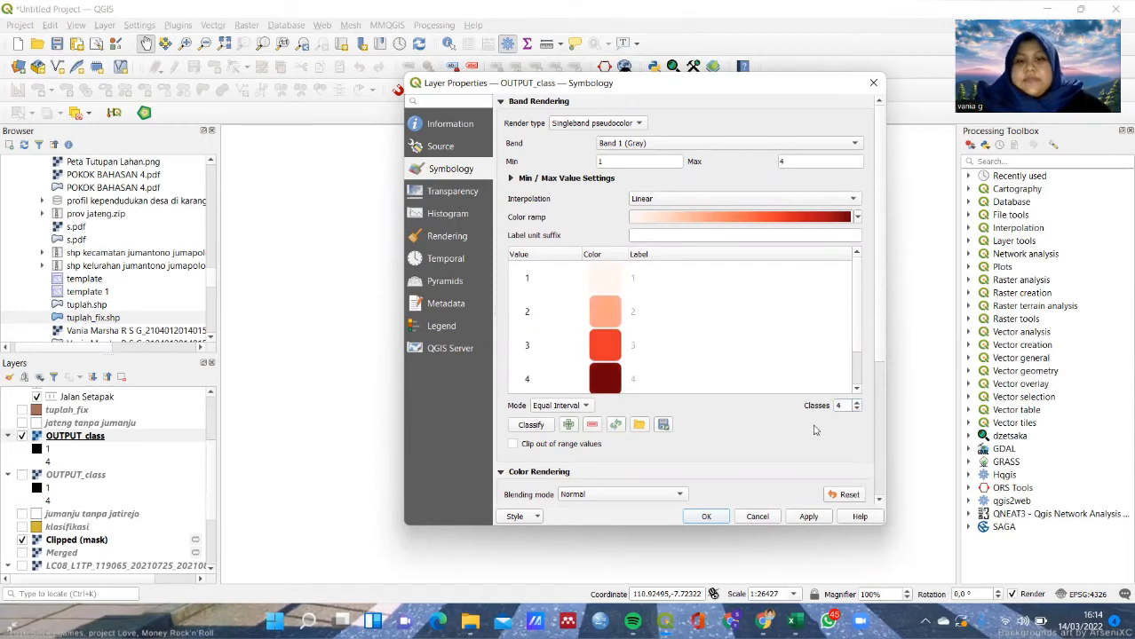
click(817, 431)
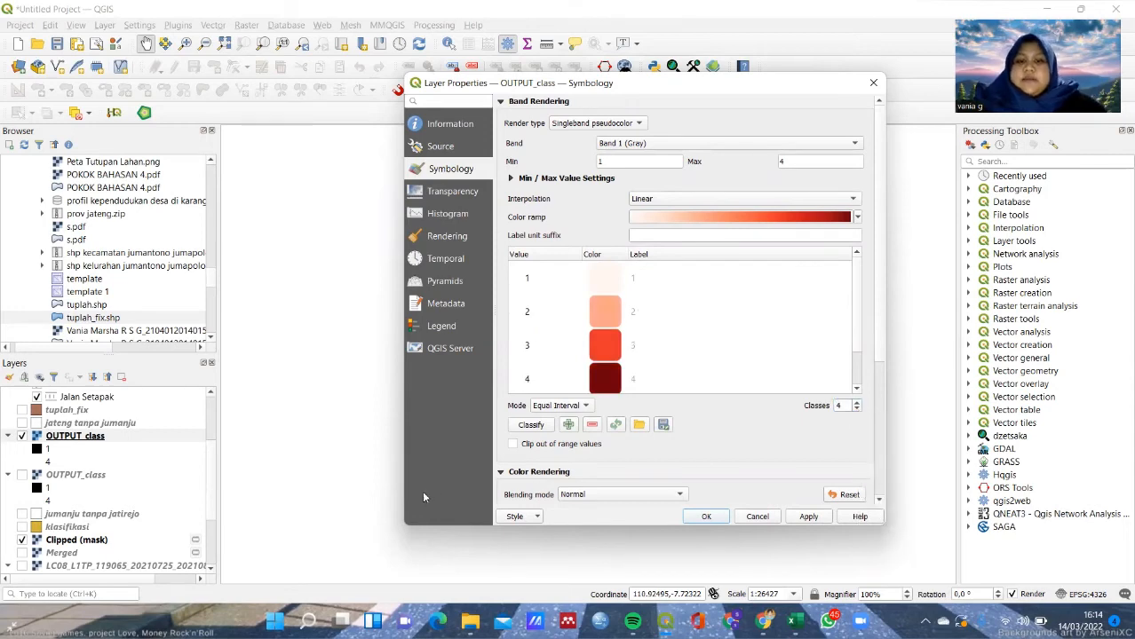
Step: Label the OUTPUT_class values 1 to 4 as Permukiman, Sawah, Perkebunan and Tegalan/Ladang
click(632, 282)
double_click(634, 281)
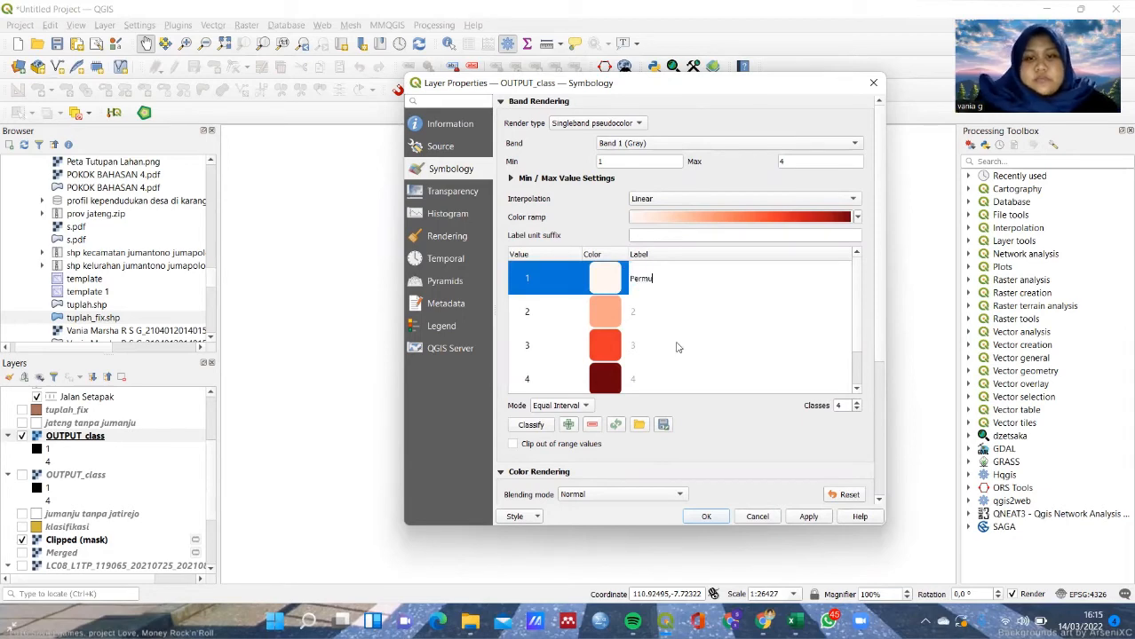
click(658, 310)
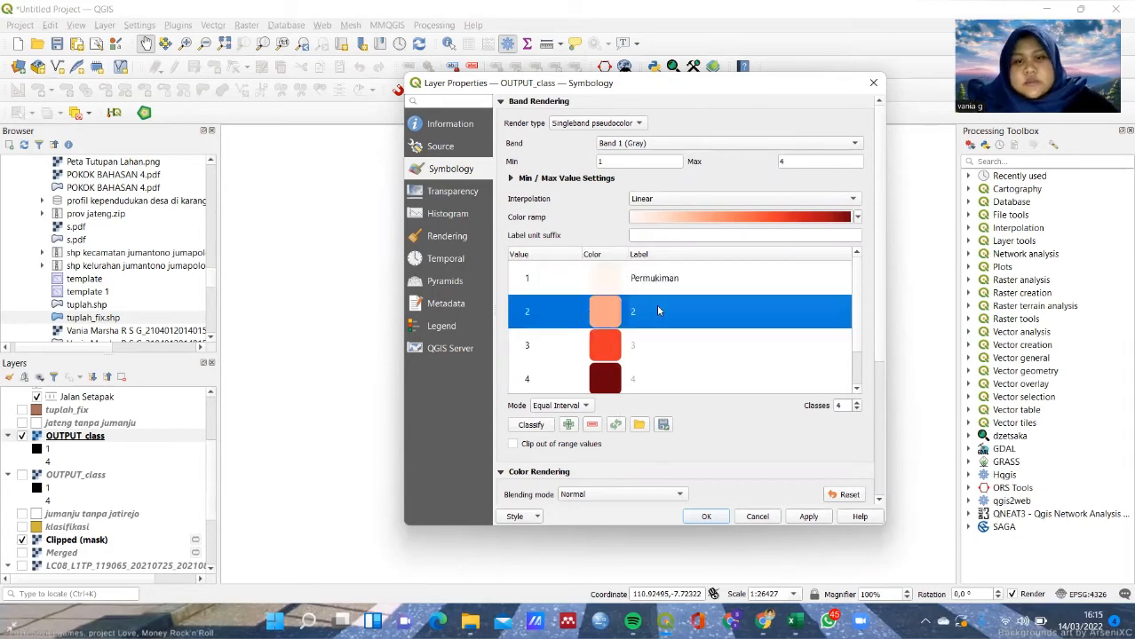
double_click(650, 318)
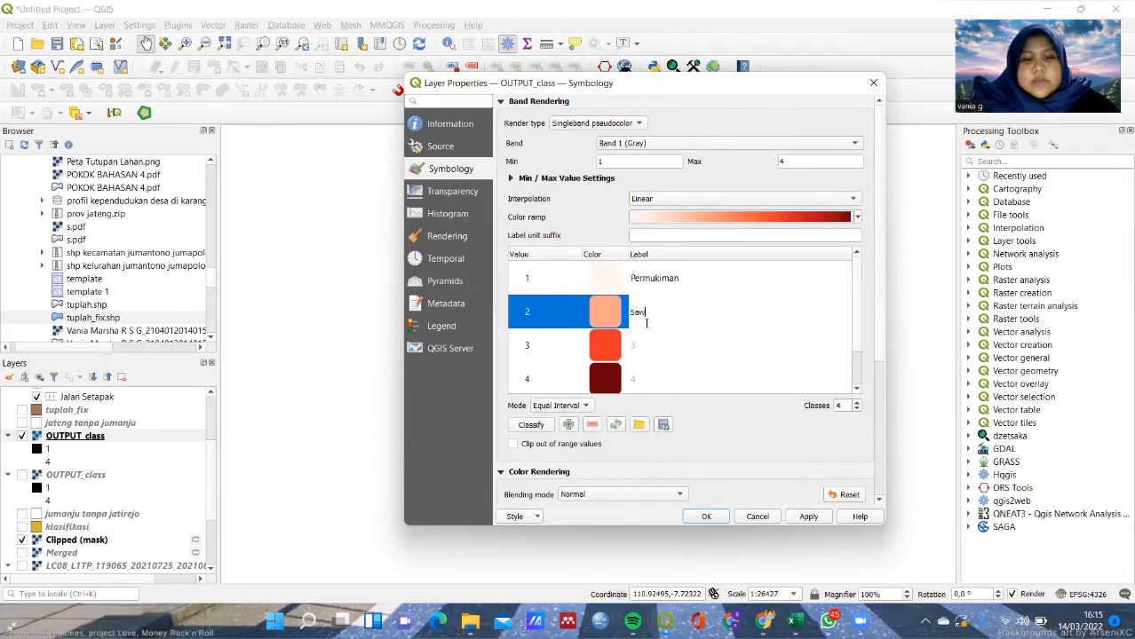
click(642, 345)
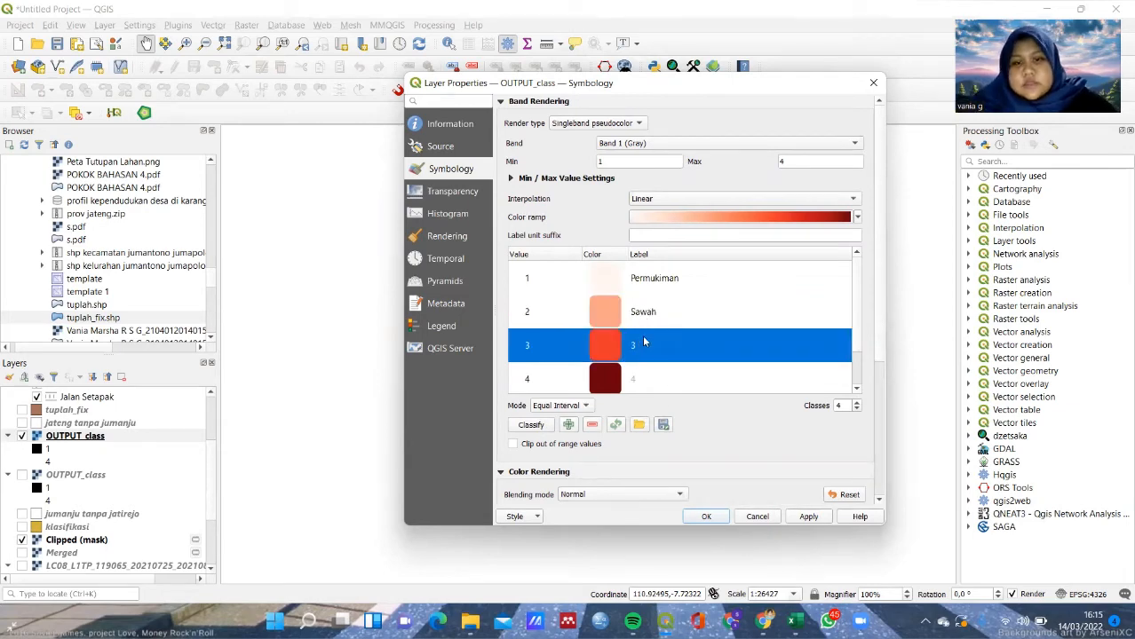
double_click(642, 343)
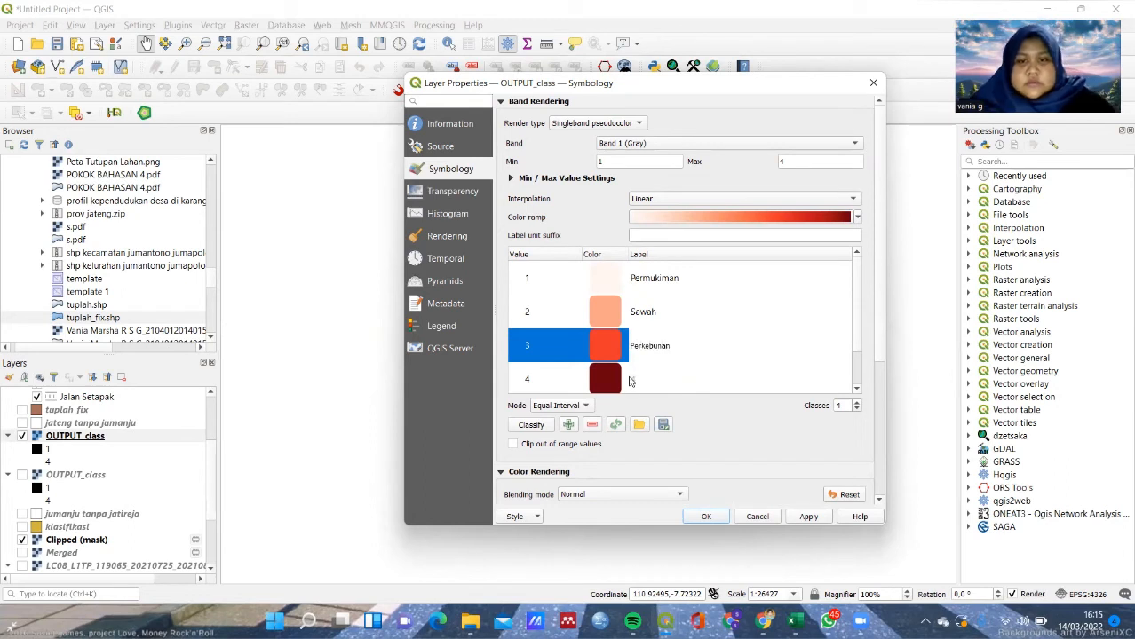
double_click(635, 378)
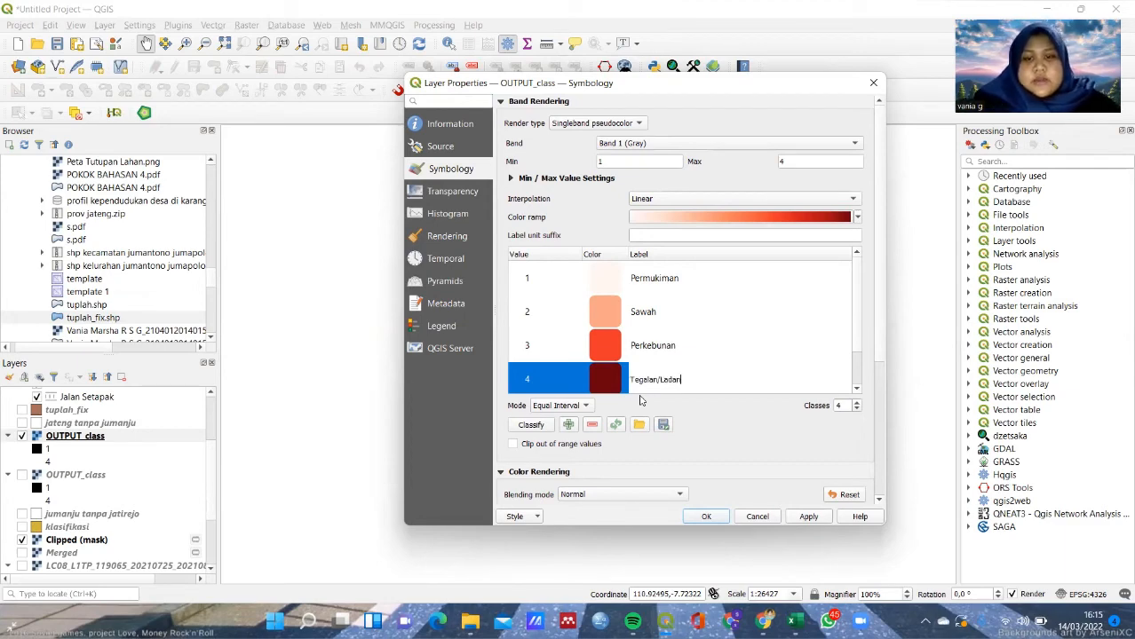
Step: Color the Permukiman class yellow (about #fffa51) and the Sawah class bright green (about #4af828)
double_click(598, 287)
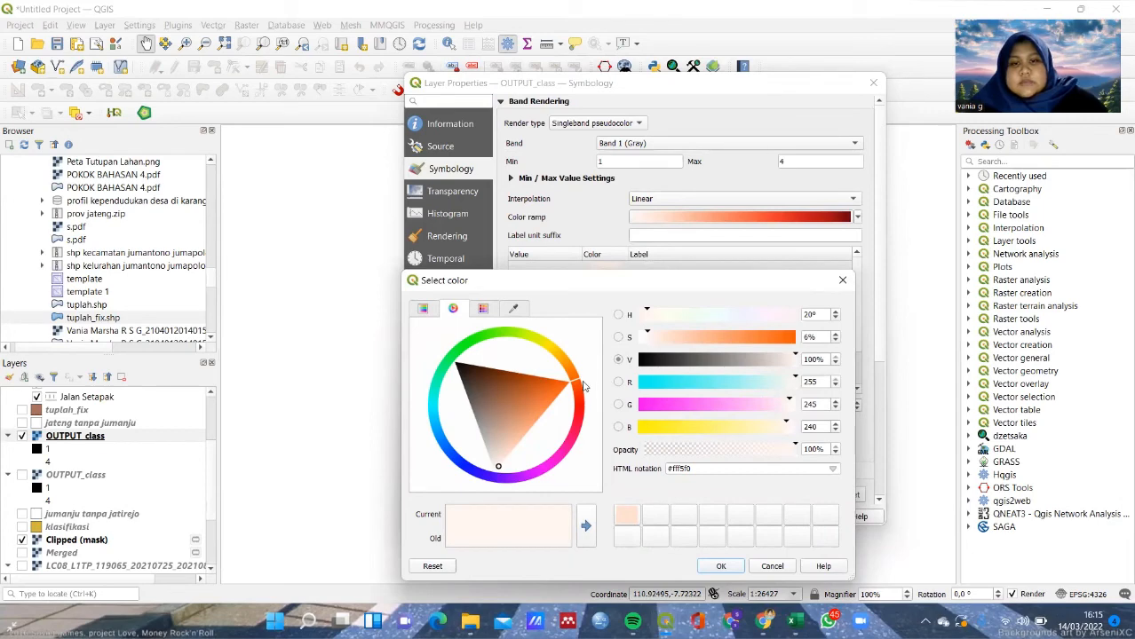
drag(575, 382, 549, 389)
click(533, 377)
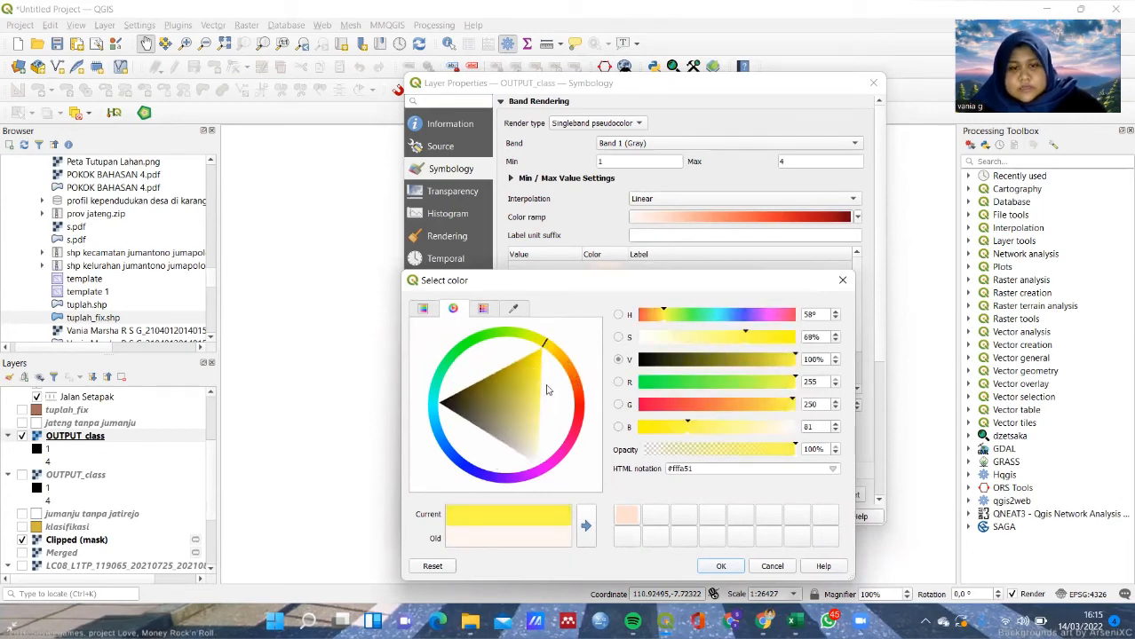
click(721, 567)
double_click(595, 320)
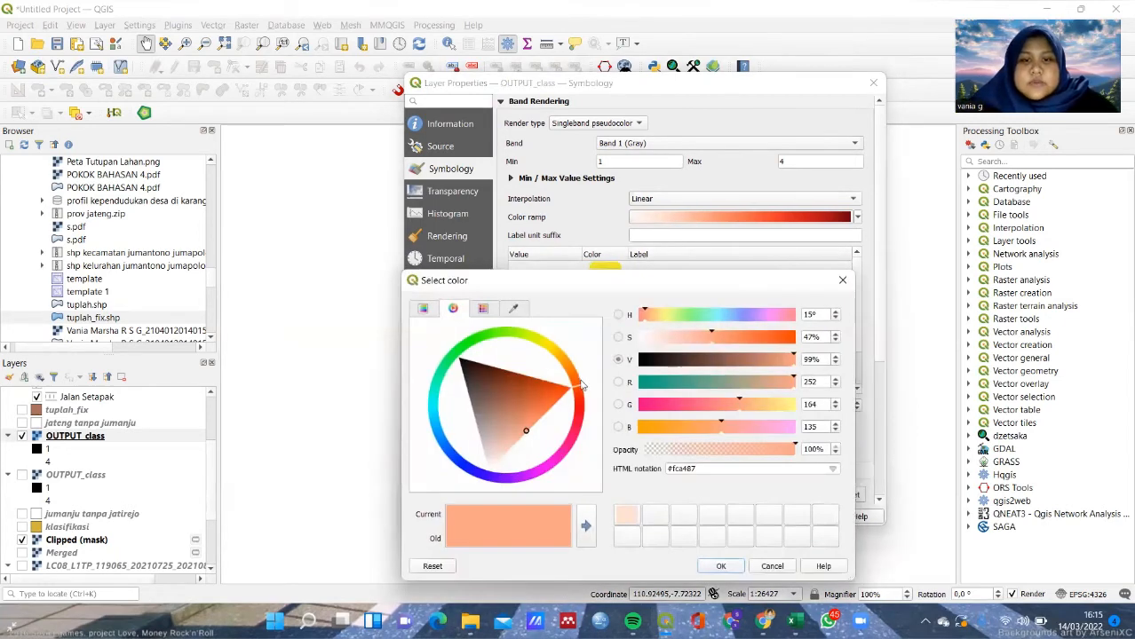
drag(533, 338, 481, 340)
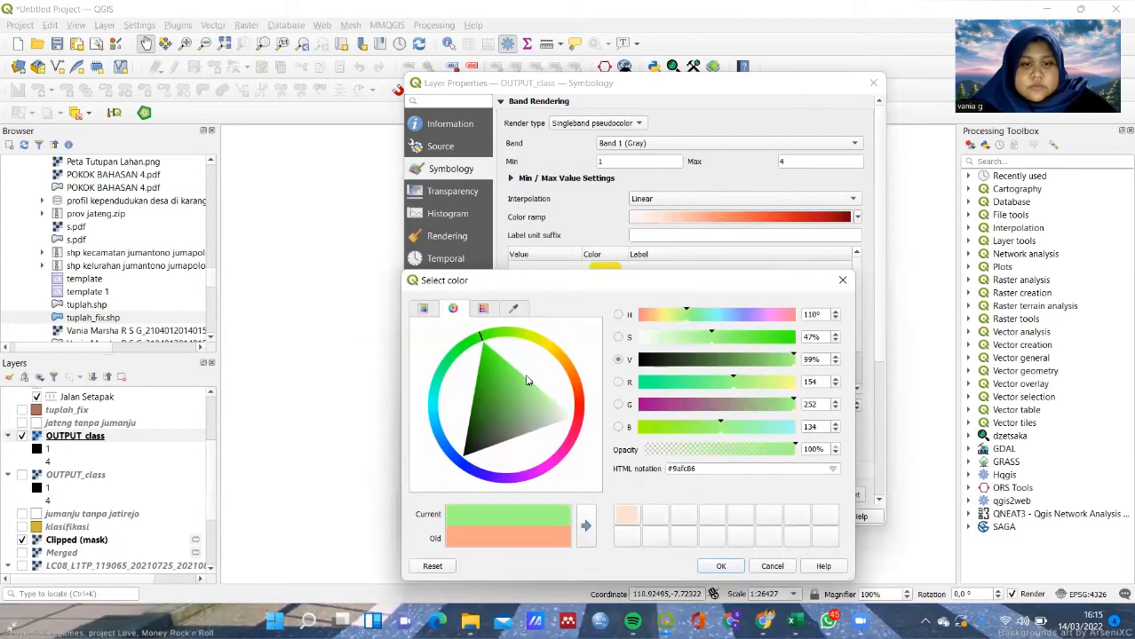
drag(526, 381, 497, 359)
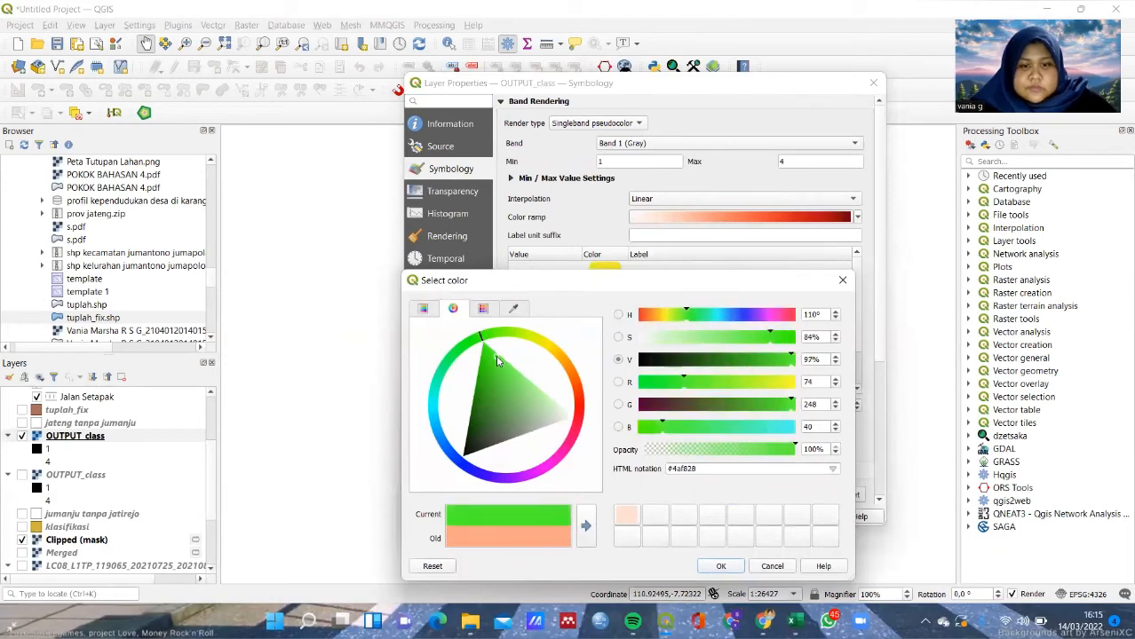
click(721, 567)
Step: Color the Perkebunan class light green (about #b6ff67) and Tegalan/Ladang dark olive green, and apply the symbology to the raster
double_click(604, 340)
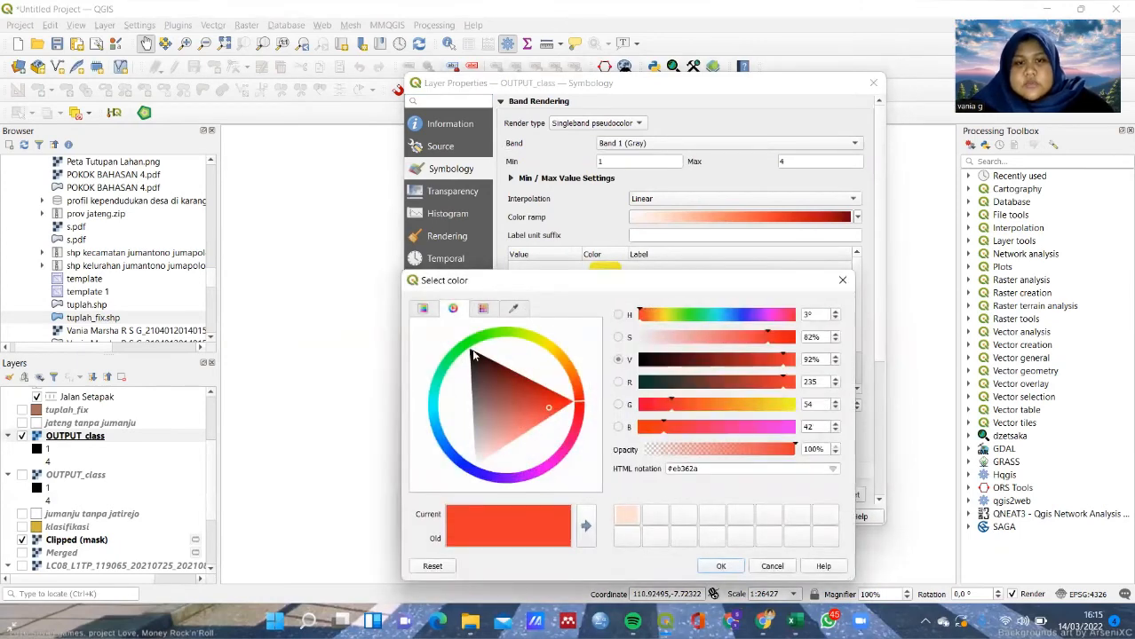
click(473, 355)
drag(497, 335, 530, 382)
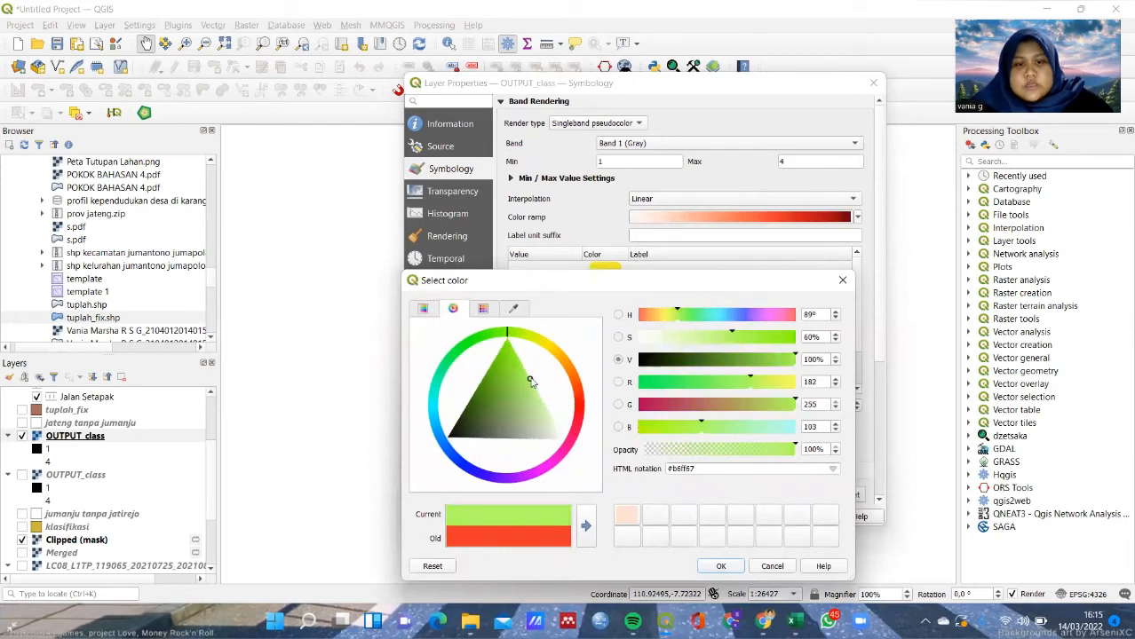
click(721, 568)
double_click(604, 376)
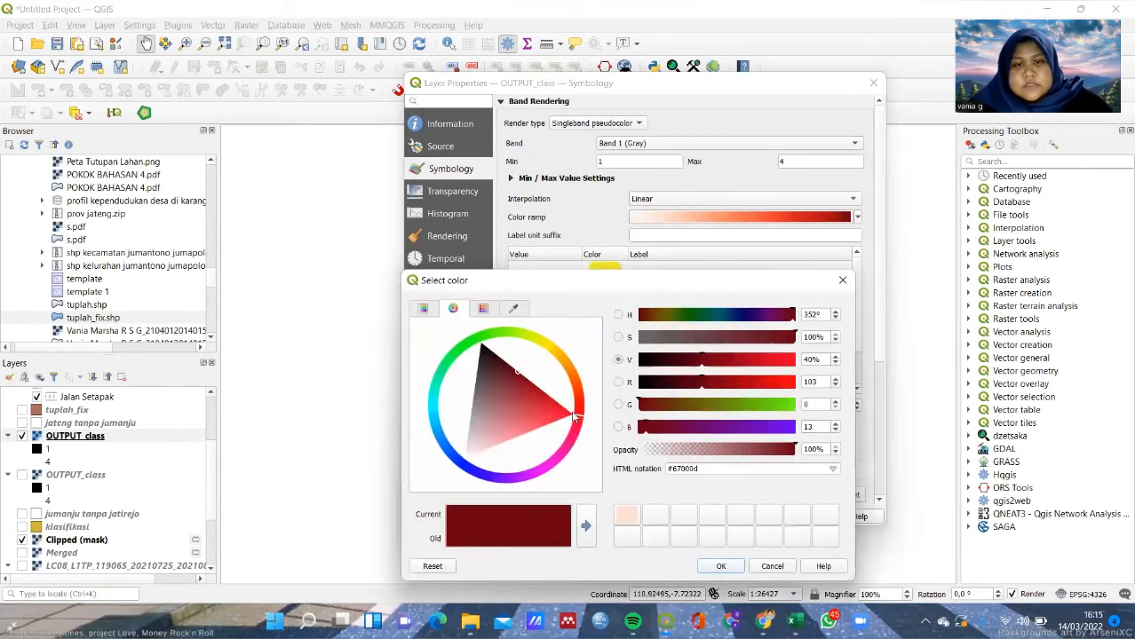
mouse_move(573, 417)
mouse_down()
mouse_move(562, 365)
mouse_move(493, 343)
mouse_move(476, 388)
mouse_move(488, 402)
mouse_move(476, 401)
mouse_up()
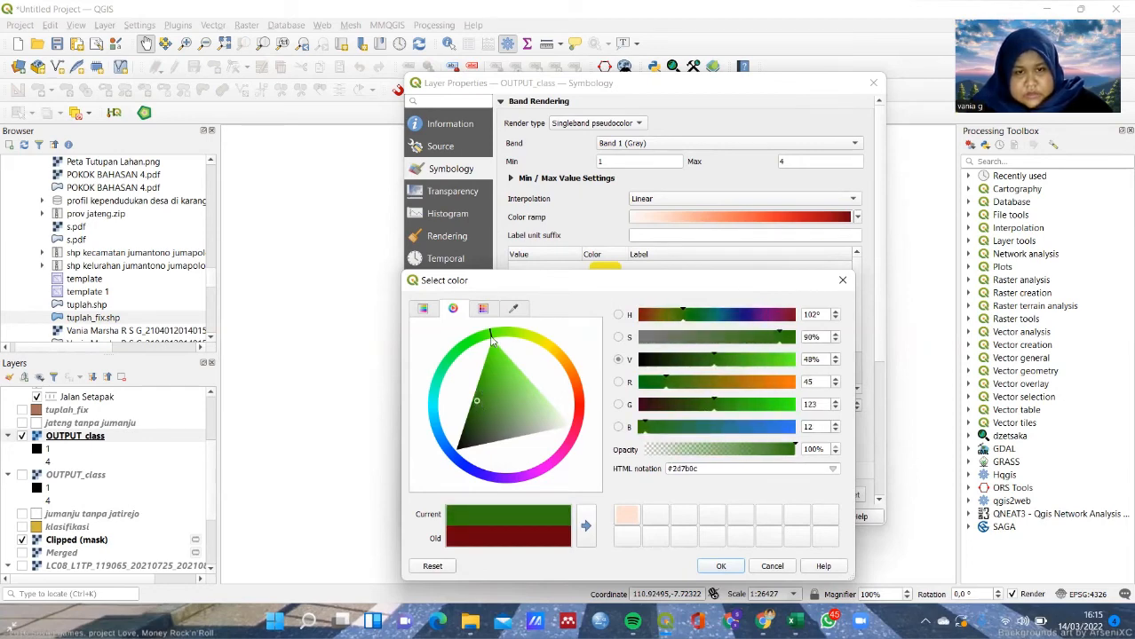
drag(491, 340, 510, 343)
click(722, 565)
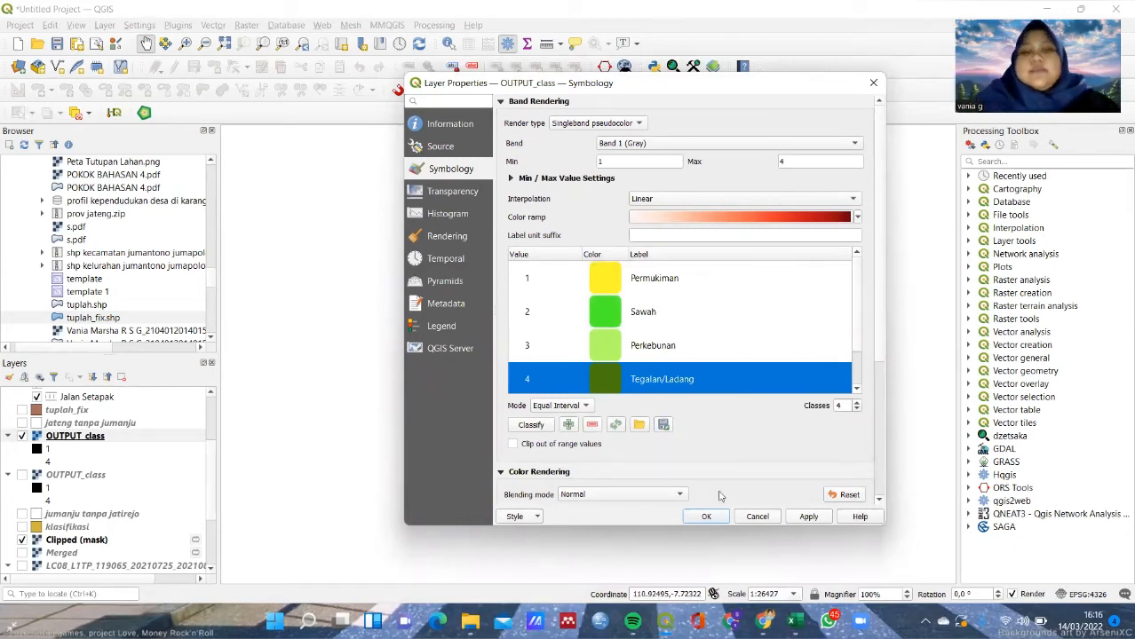
click(804, 518)
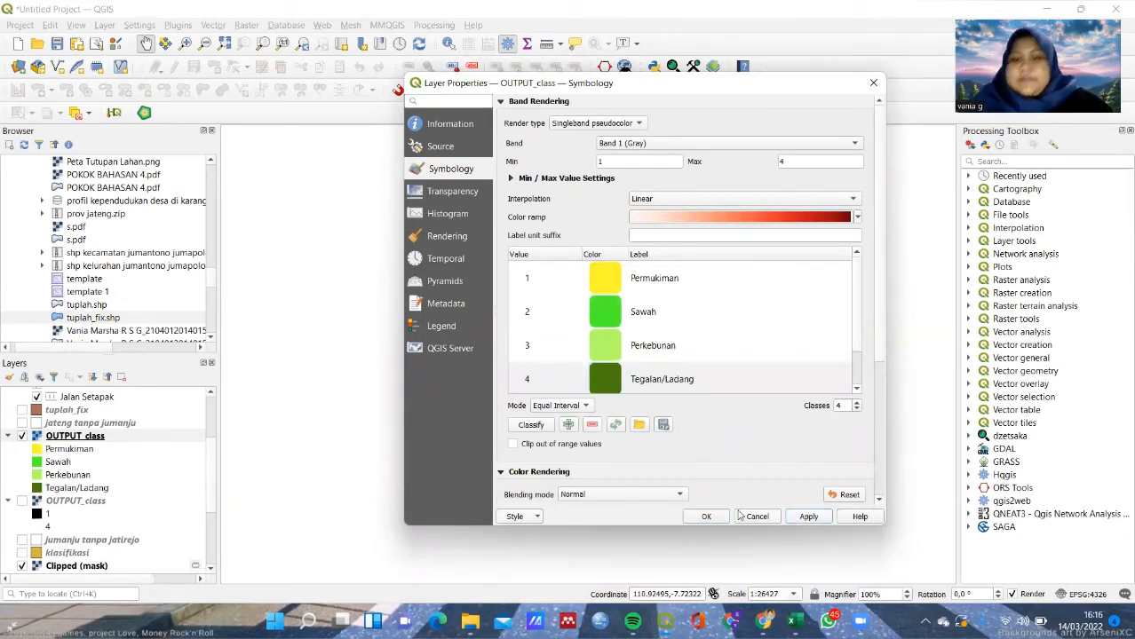
click(710, 519)
Step: Show the jumanju tanpa jatirejo layer, move it above OUTPUT_class, and show jateng tanpa jumanju to mask the area outside the village
drag(685, 337, 658, 363)
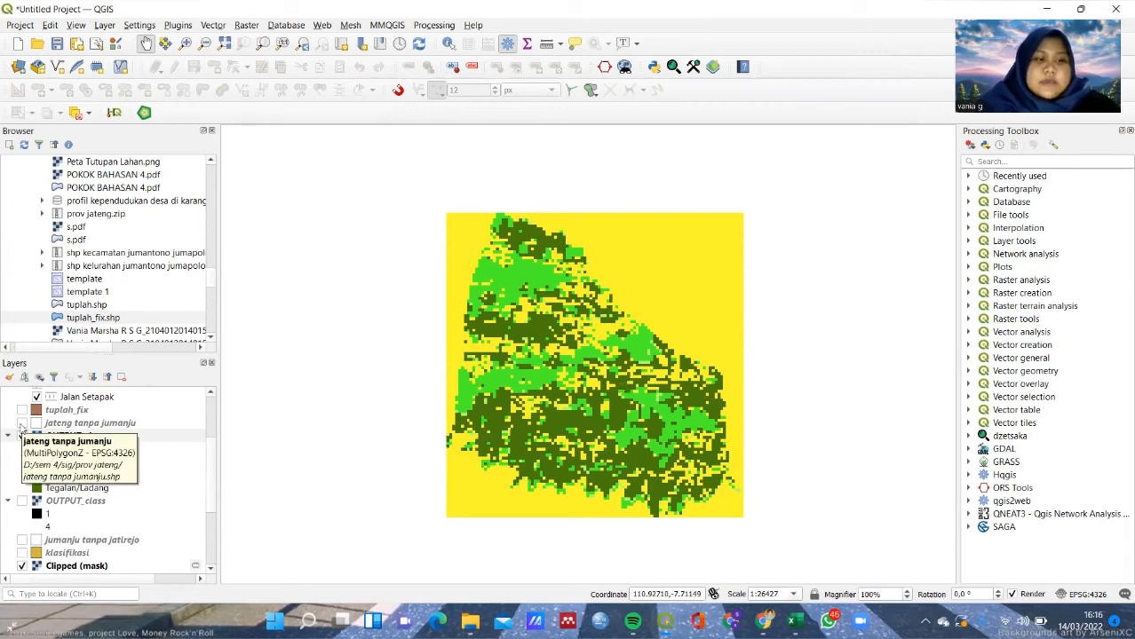
click(22, 540)
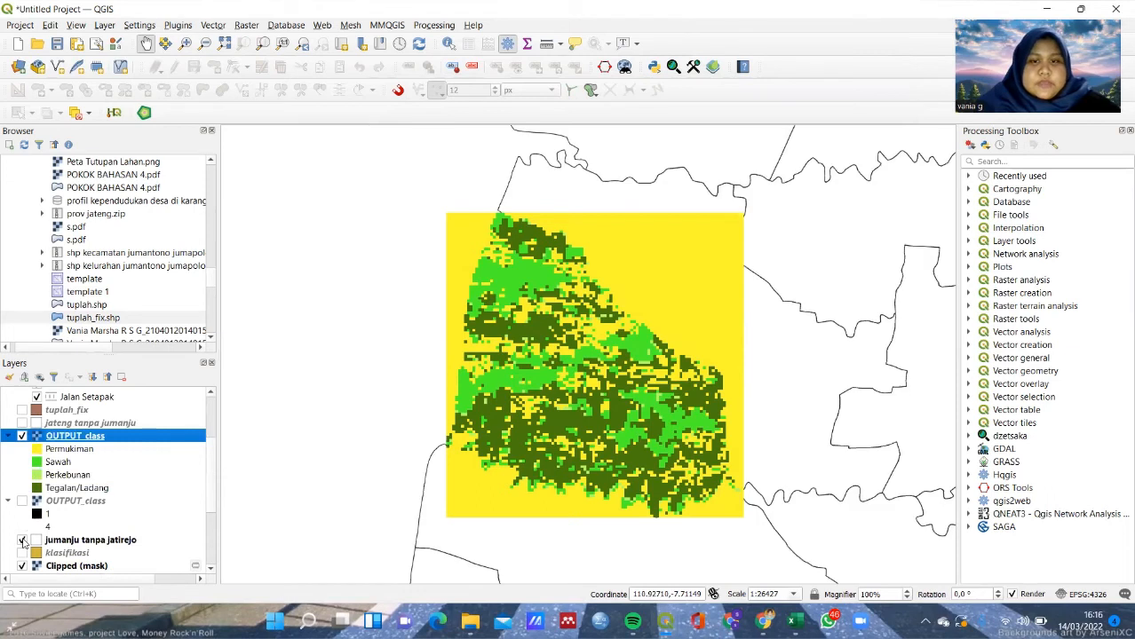
drag(41, 548, 51, 437)
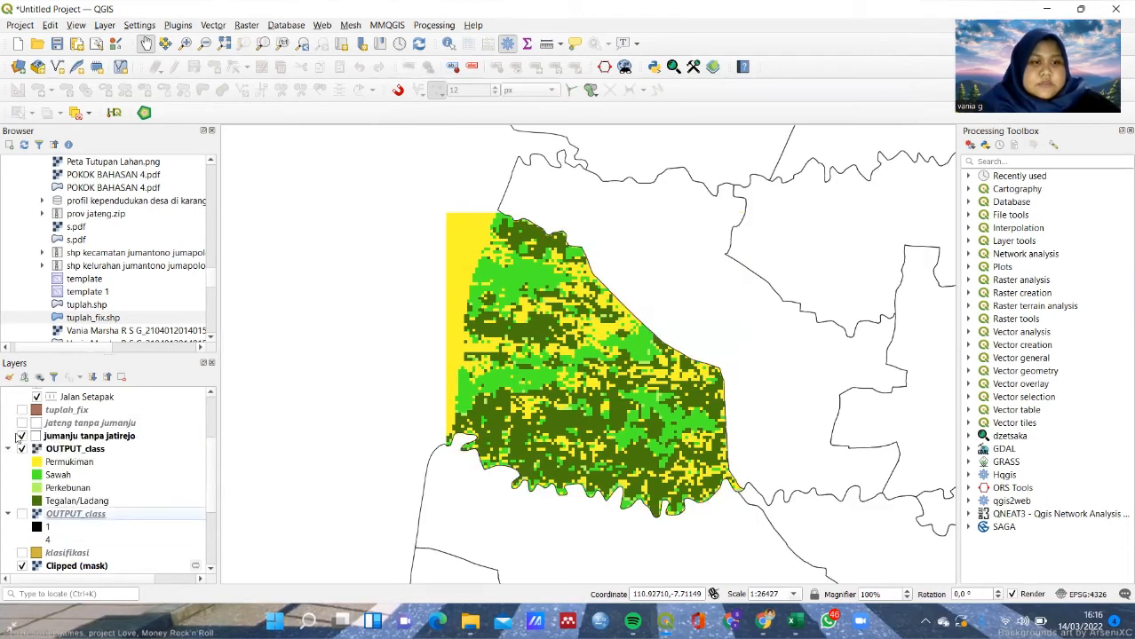
click(21, 424)
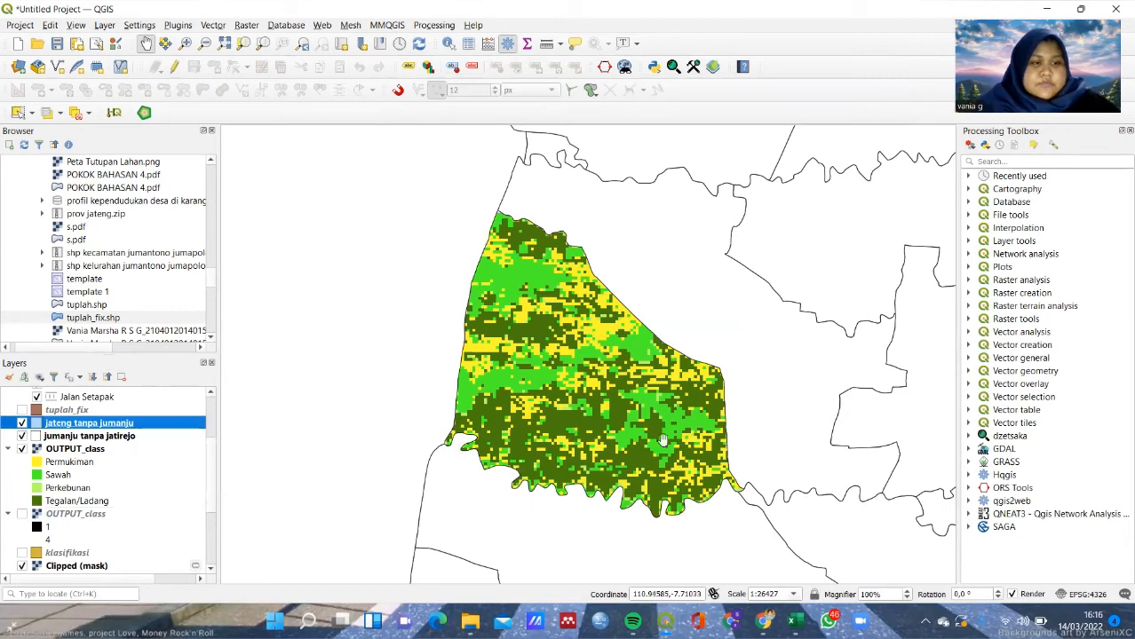
Step: Show the JALAN_LN_25K, rencana_jaringan_jalan and SUNGAI_LN_25K layers over the classified raster
scroll(106, 488, up, 3)
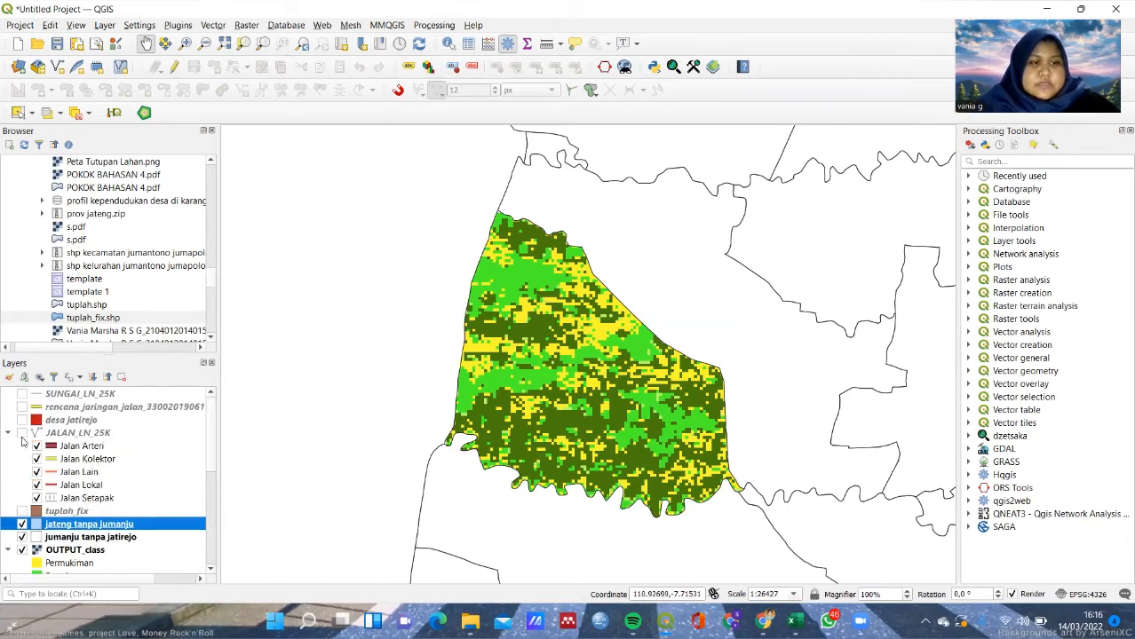
click(22, 434)
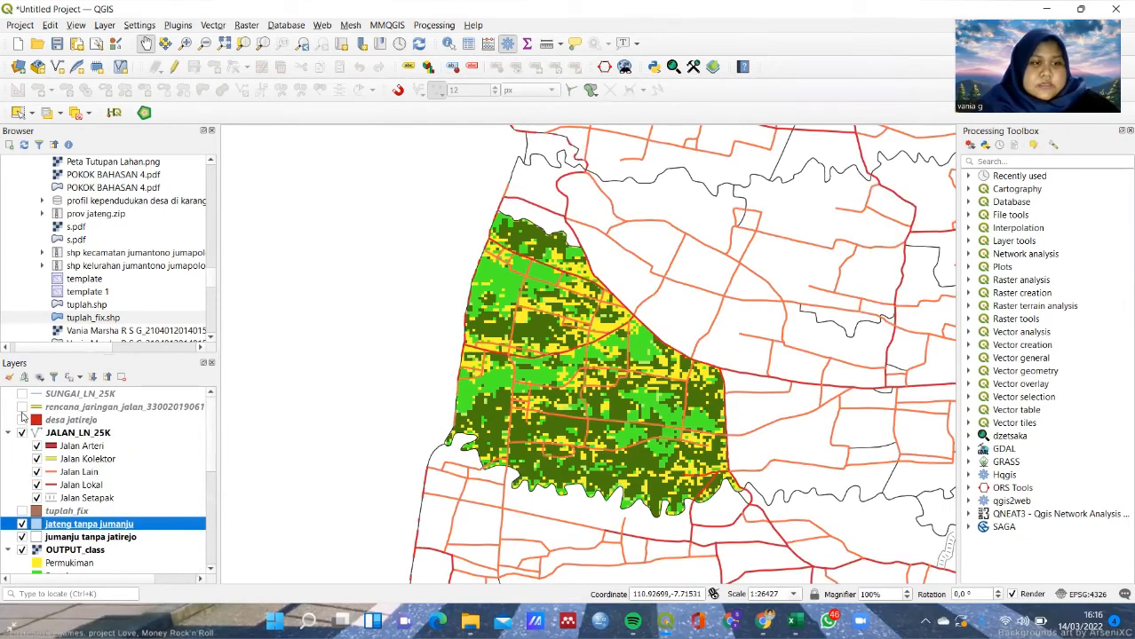
click(22, 407)
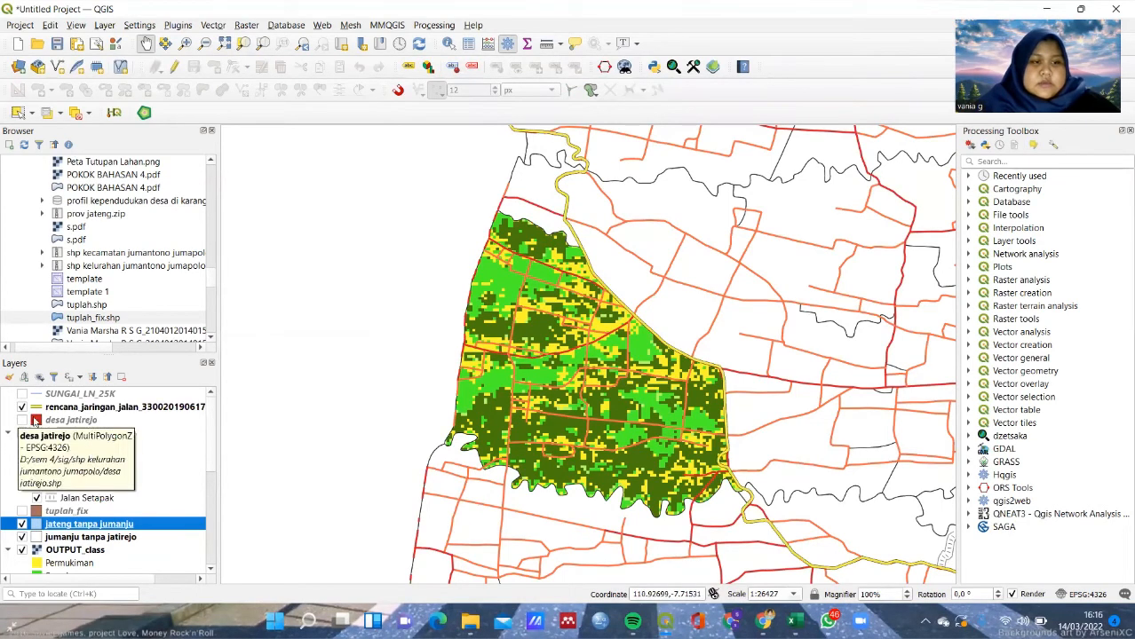
click(22, 395)
mouse_move(751, 289)
mouse_down()
mouse_move(692, 286)
mouse_move(765, 345)
mouse_move(738, 303)
mouse_up()
drag(687, 273, 694, 268)
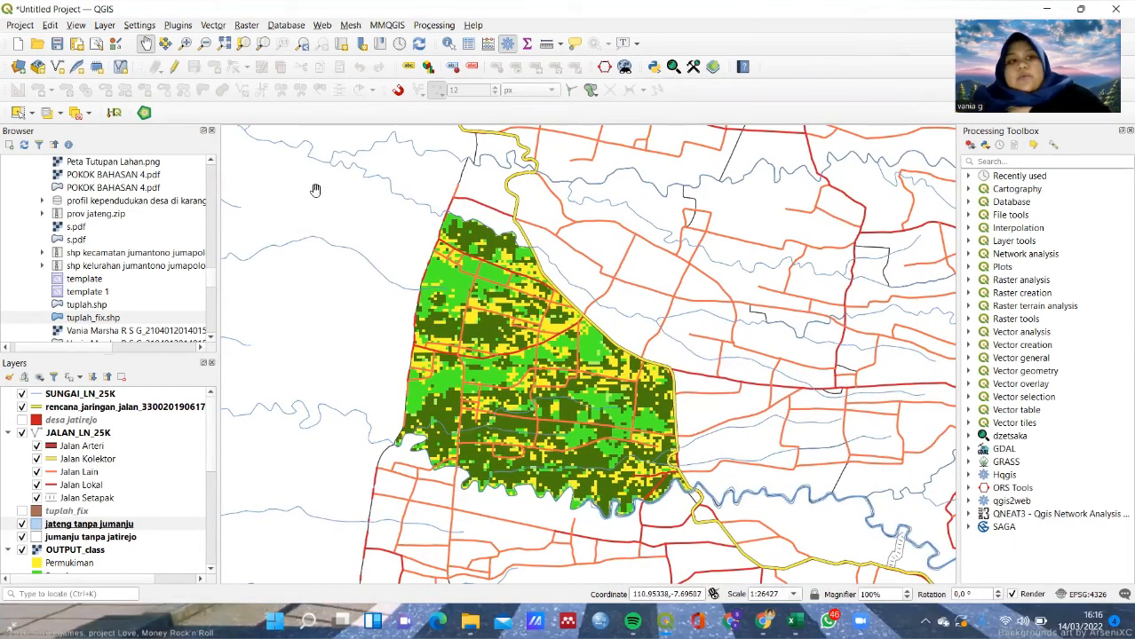
Step: Create a new print layout titled Peta Tutupan Lahan
click(29, 27)
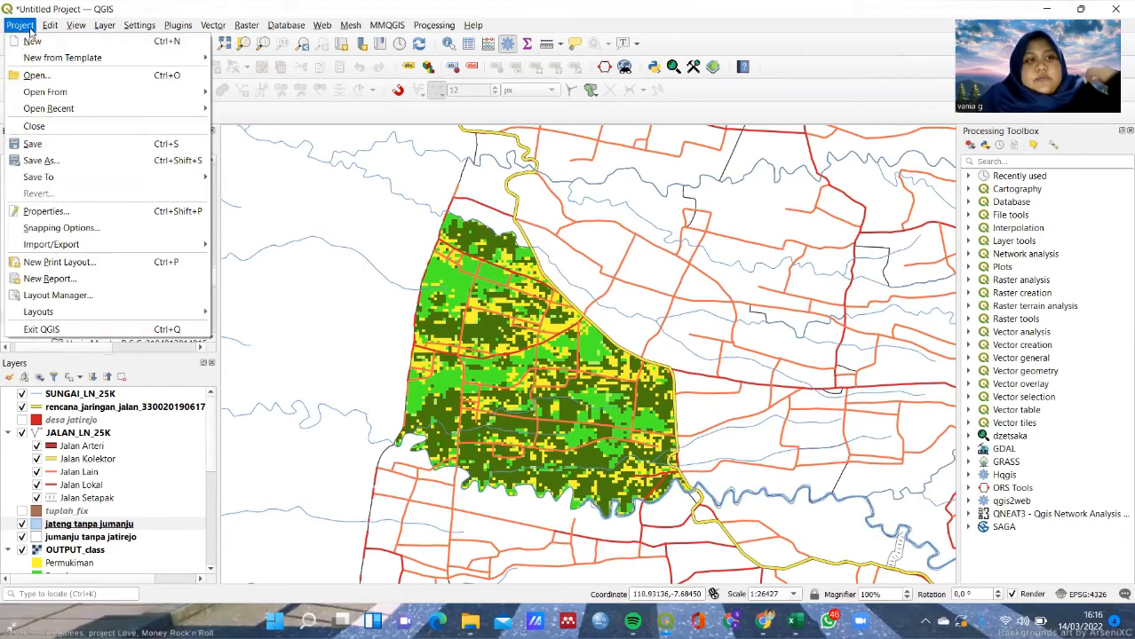
click(100, 268)
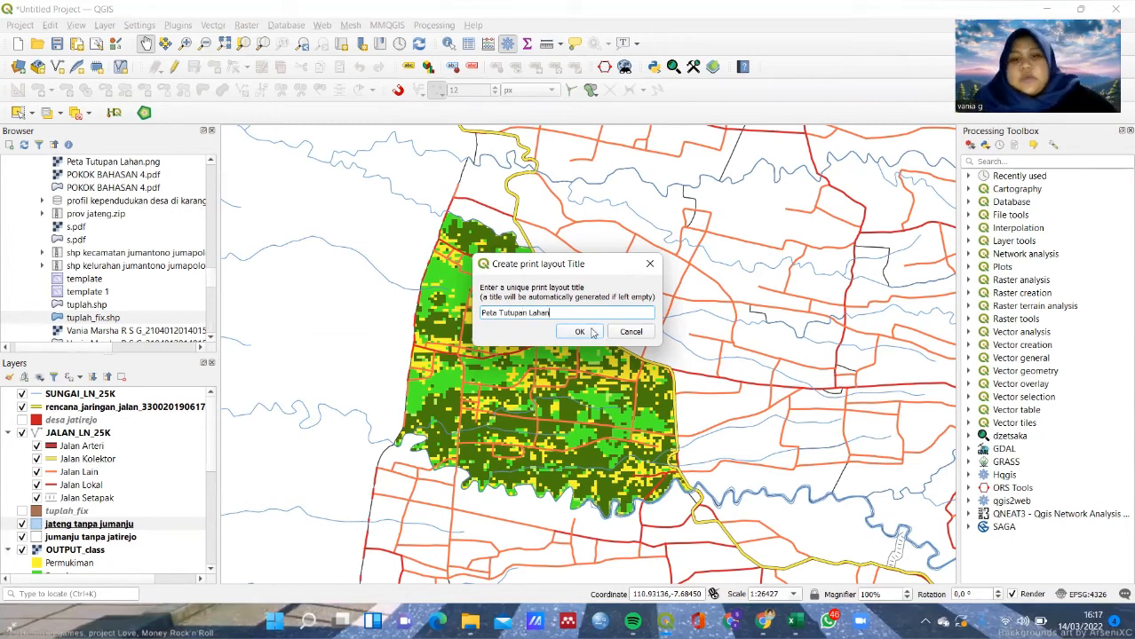
click(580, 331)
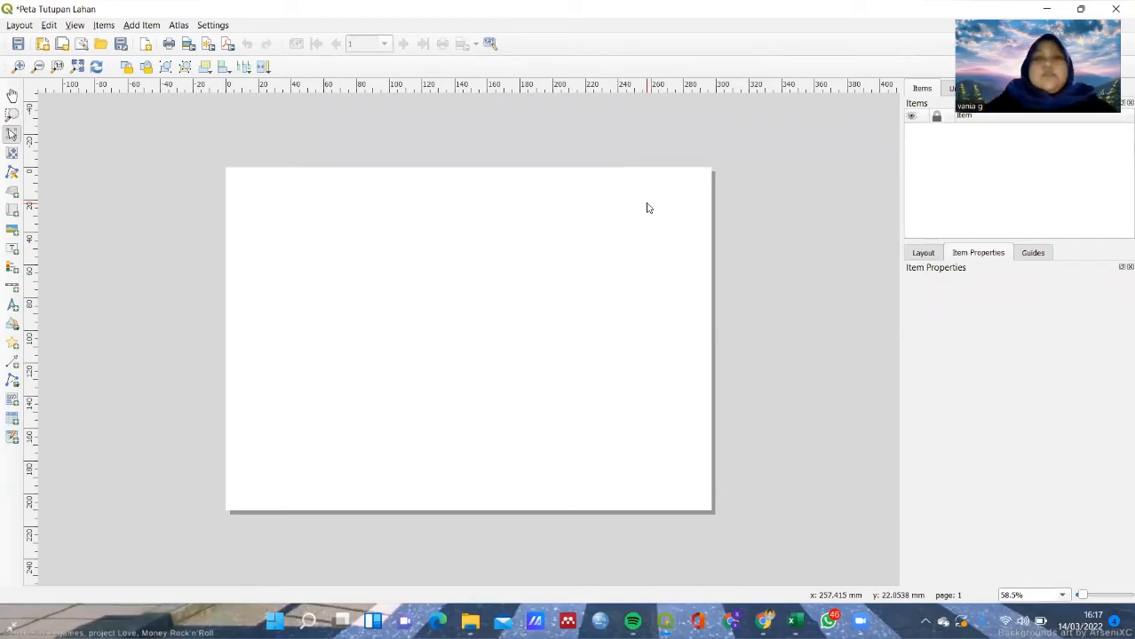
Step: Load the saved Jatirejo land cover map template into the empty layout
click(100, 44)
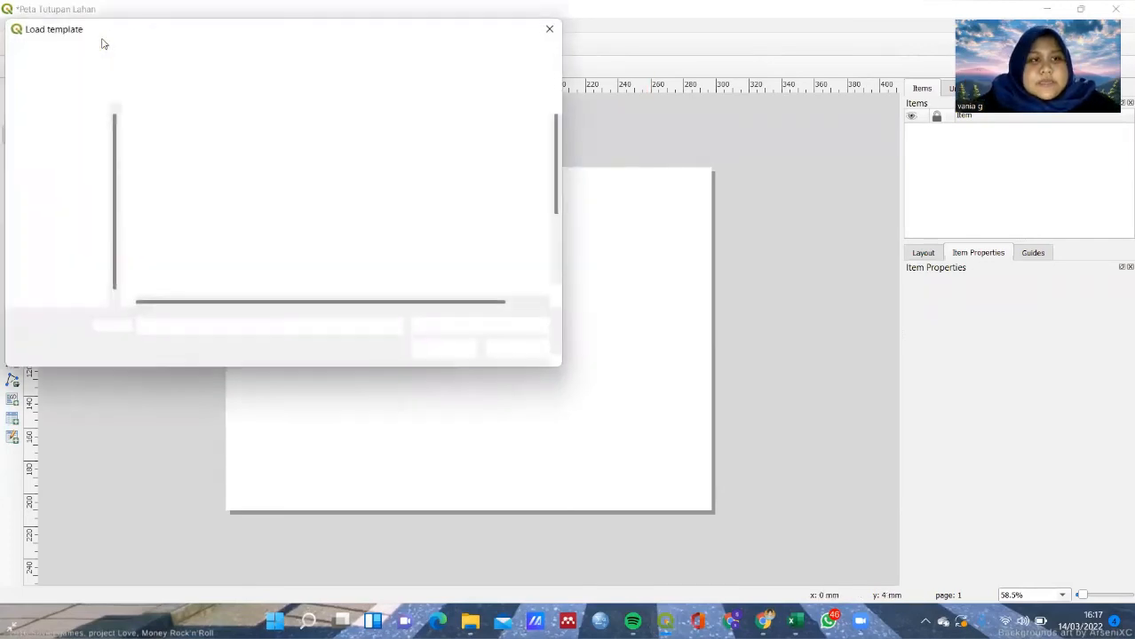
scroll(208, 216, down, 2)
drag(208, 261, 446, 388)
click(461, 352)
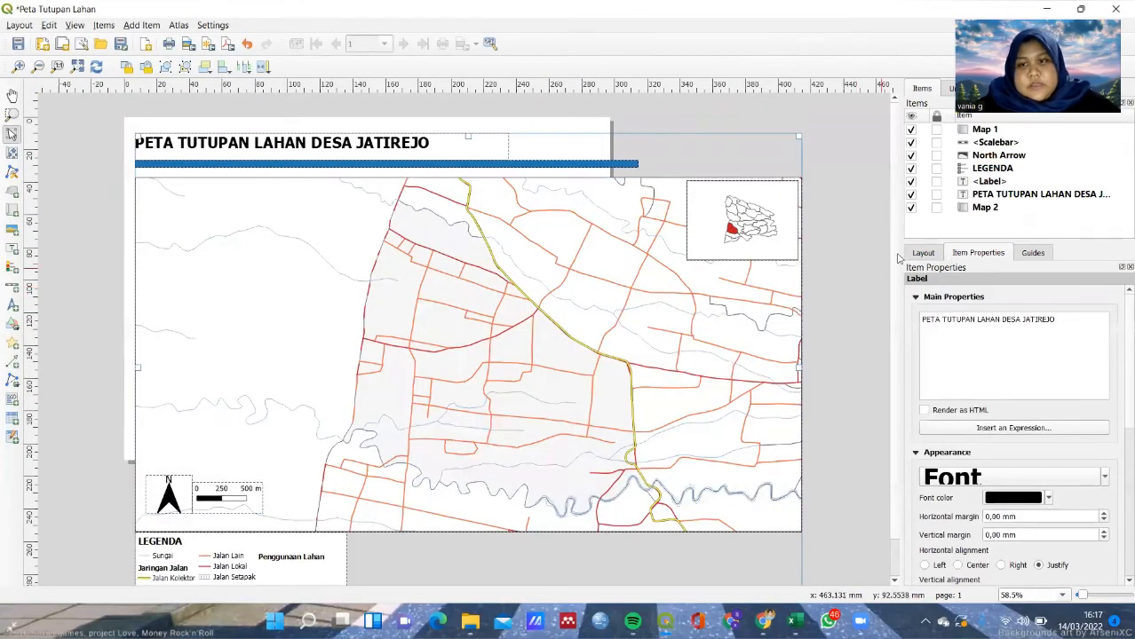
Step: Set the layout page size to A3 in landscape orientation
right_click(590, 124)
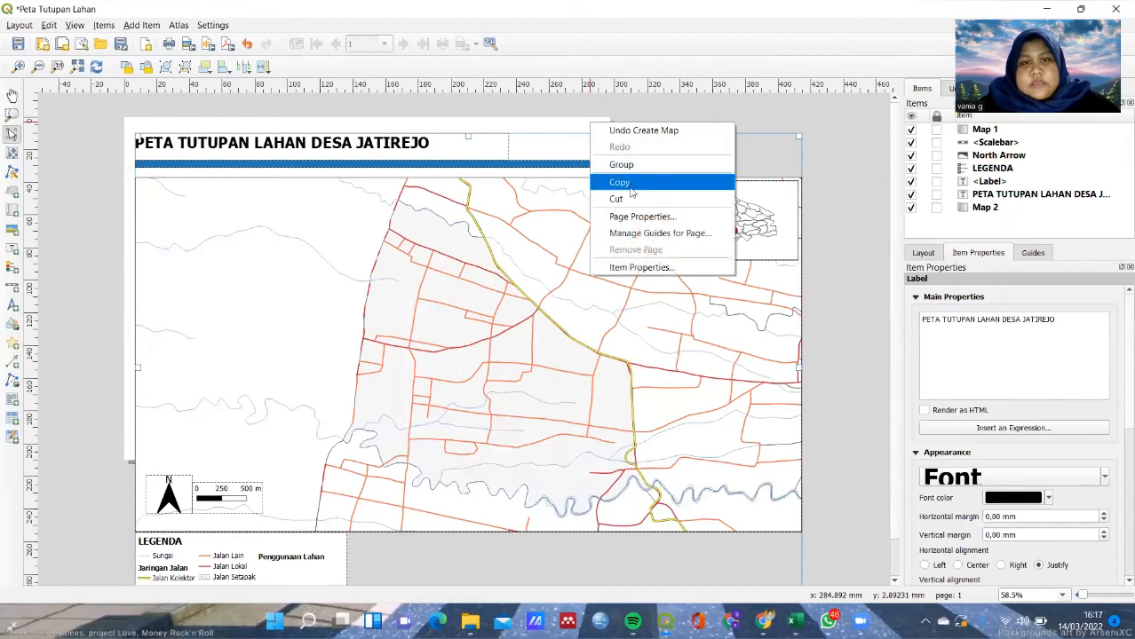
click(623, 232)
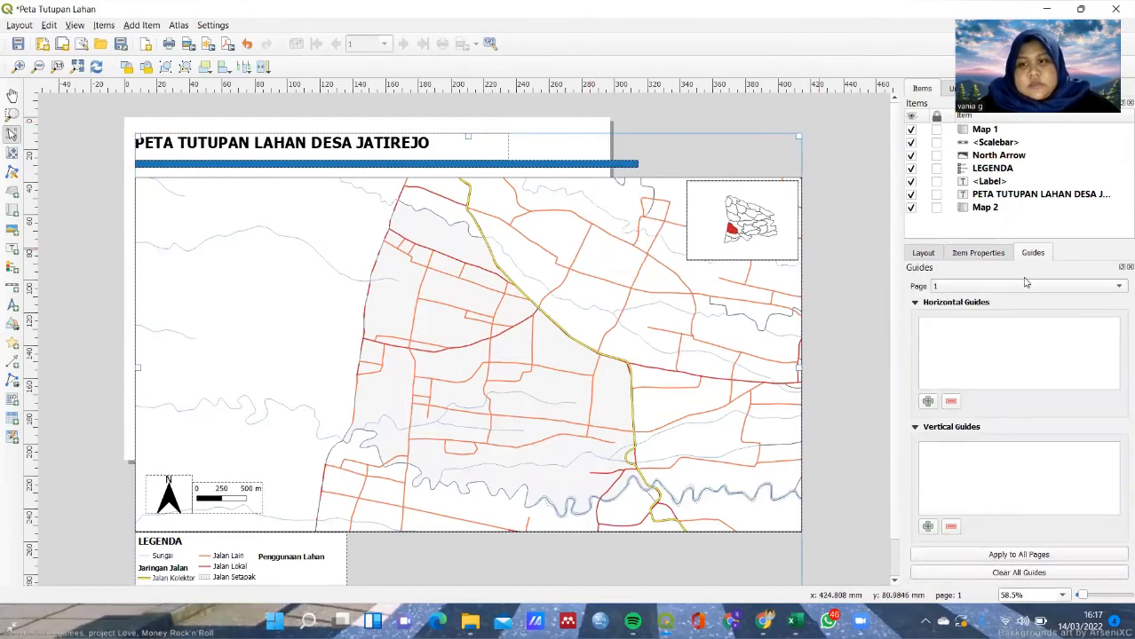
right_click(593, 131)
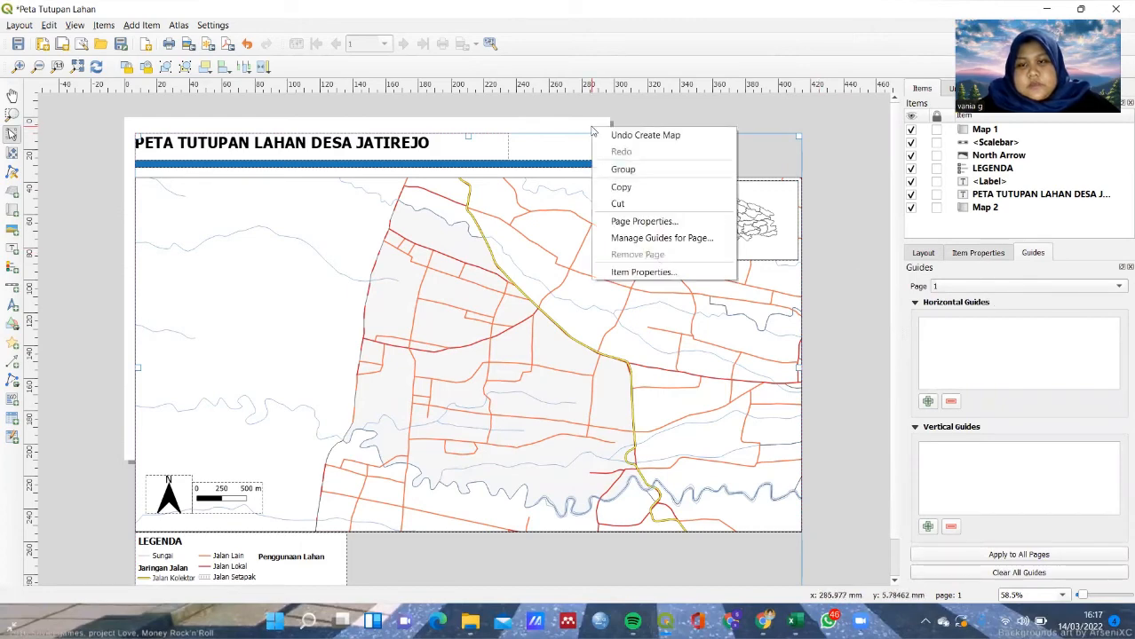
click(658, 222)
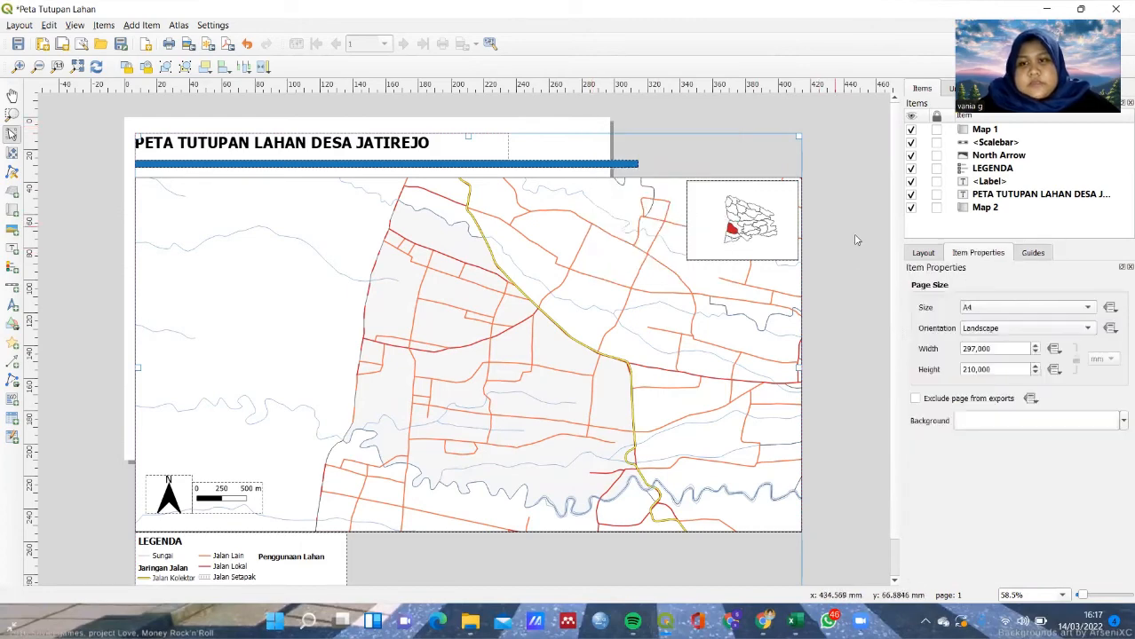
click(979, 309)
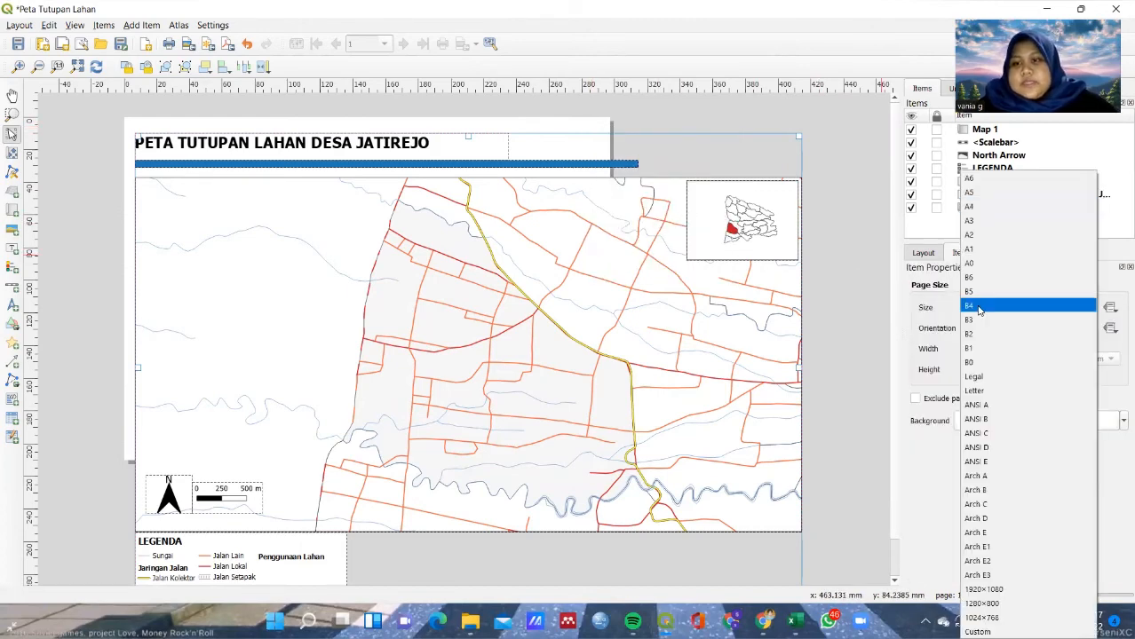
click(990, 226)
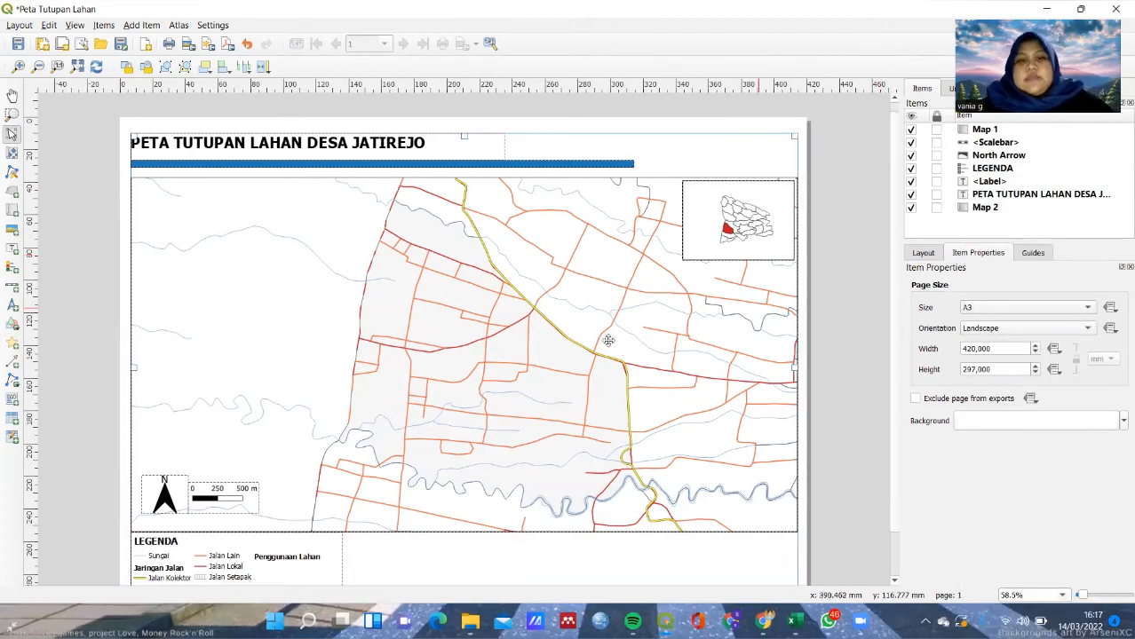
Step: Unlock the layers of the main map to load the current project layers, and lock them again
click(526, 340)
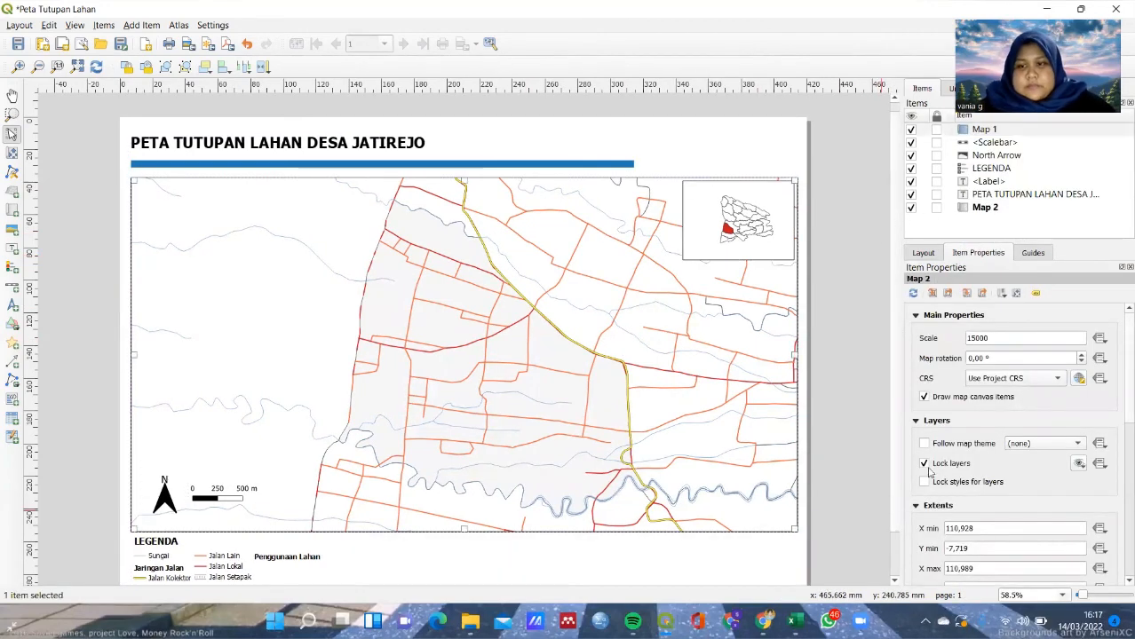
click(925, 463)
scroll(889, 448, down, 2)
scroll(889, 449, up, 3)
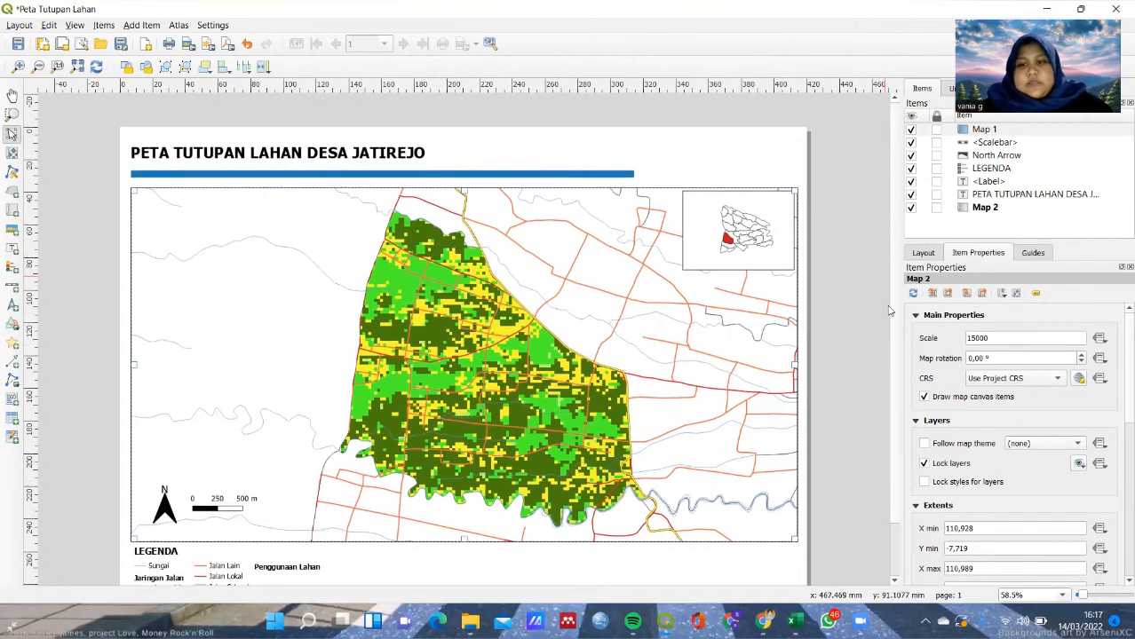
scroll(893, 304, down, 1)
Step: Update the legend with all project layers and relabel its river layer entry as Sungai
click(672, 533)
scroll(1053, 412, down, 5)
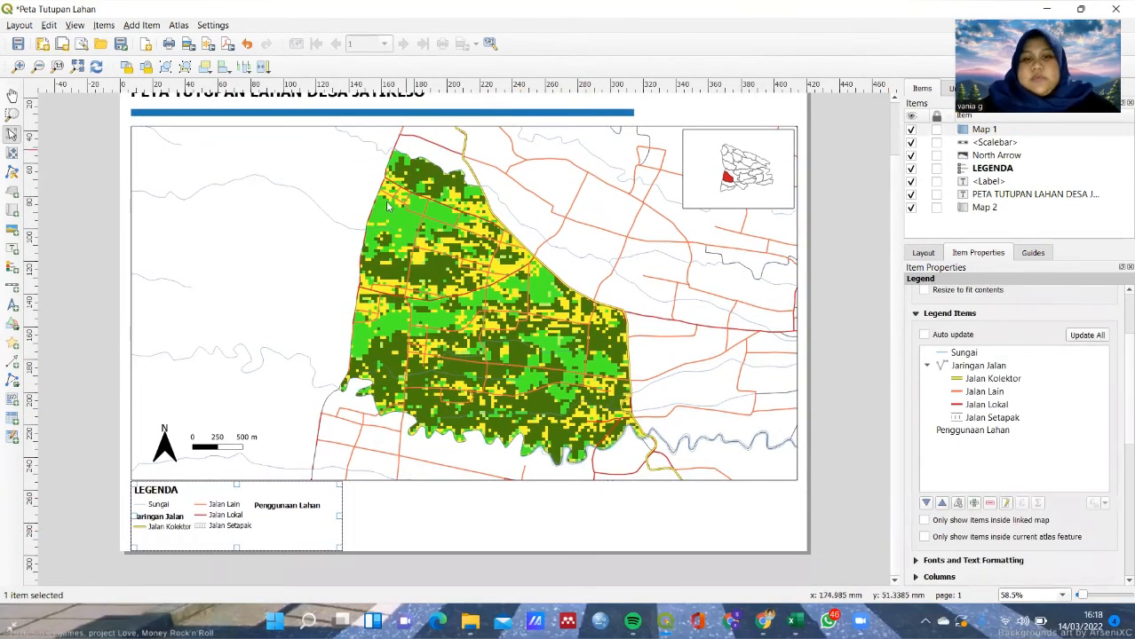
double_click(992, 354)
drag(993, 321, 809, 335)
text(Sungai)
click(916, 278)
Step: Remove the rencana_jaringan_jalan and desa jatirejo entries from the legend and relabel JALAN_LN_25K as Jaringan Jalan
double_click(983, 366)
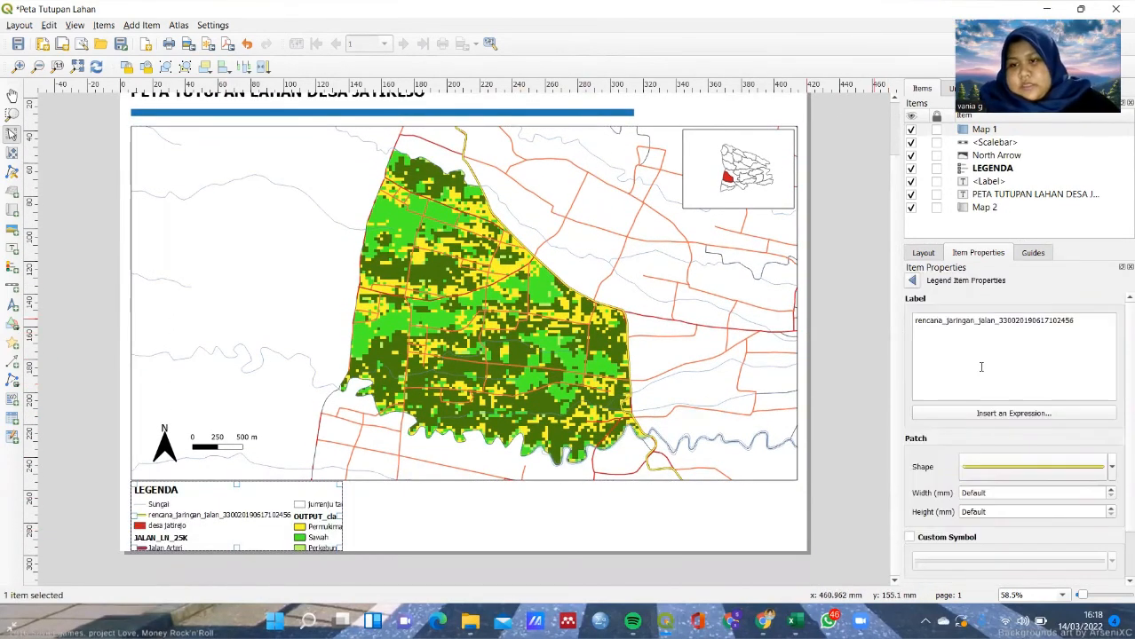
click(915, 279)
click(990, 503)
click(975, 365)
click(990, 504)
double_click(981, 365)
drag(969, 321, 884, 322)
text(Jaringan Jalan)
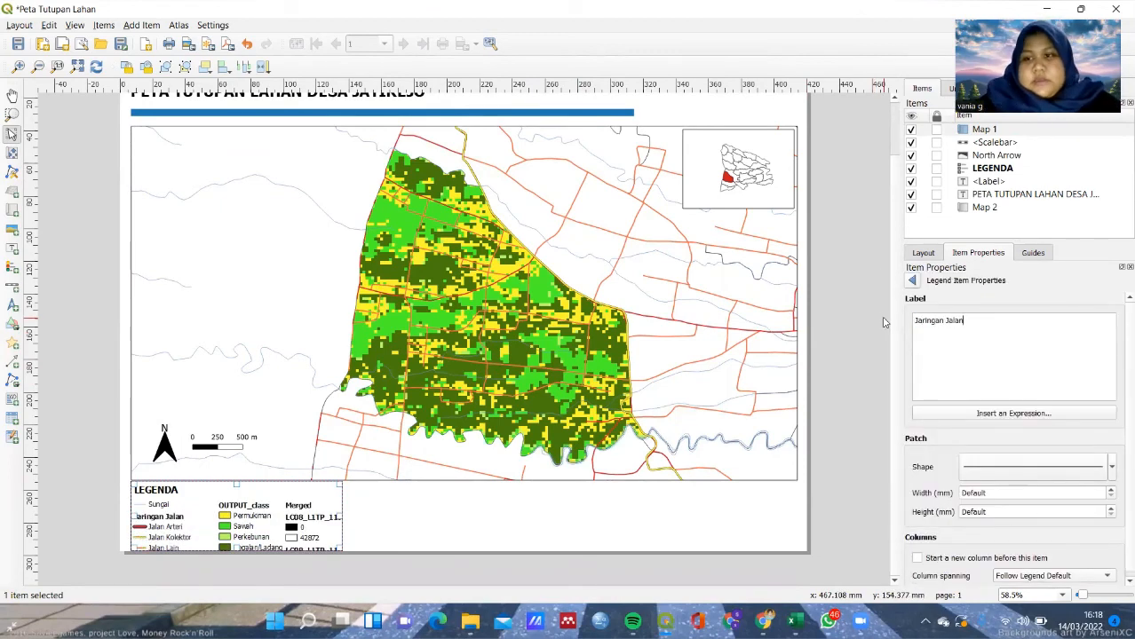
click(913, 280)
Step: Remove Jalan Arteri, Jalan Setapak, tuplah_fix, jateng tanpa jumanju and jumanju tanpa jatirejo from the legend
click(989, 381)
click(990, 504)
click(991, 418)
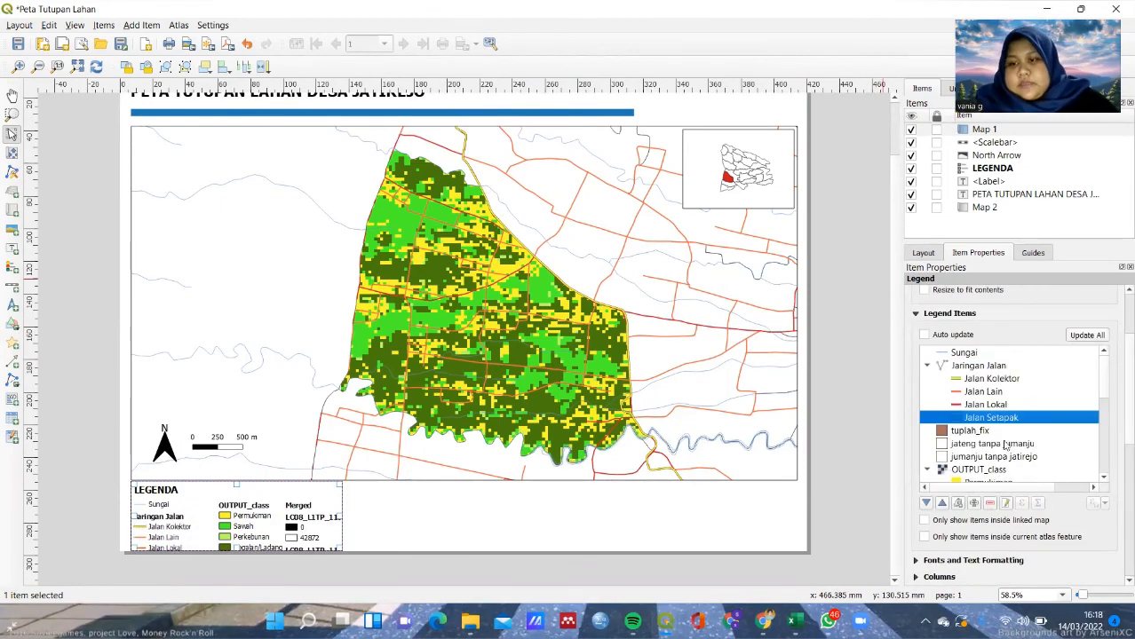
click(992, 502)
click(980, 419)
click(990, 503)
click(982, 418)
click(991, 503)
click(990, 503)
Step: Relabel the OUTPUT_class legend entry as Penggunaan Lahan
double_click(981, 418)
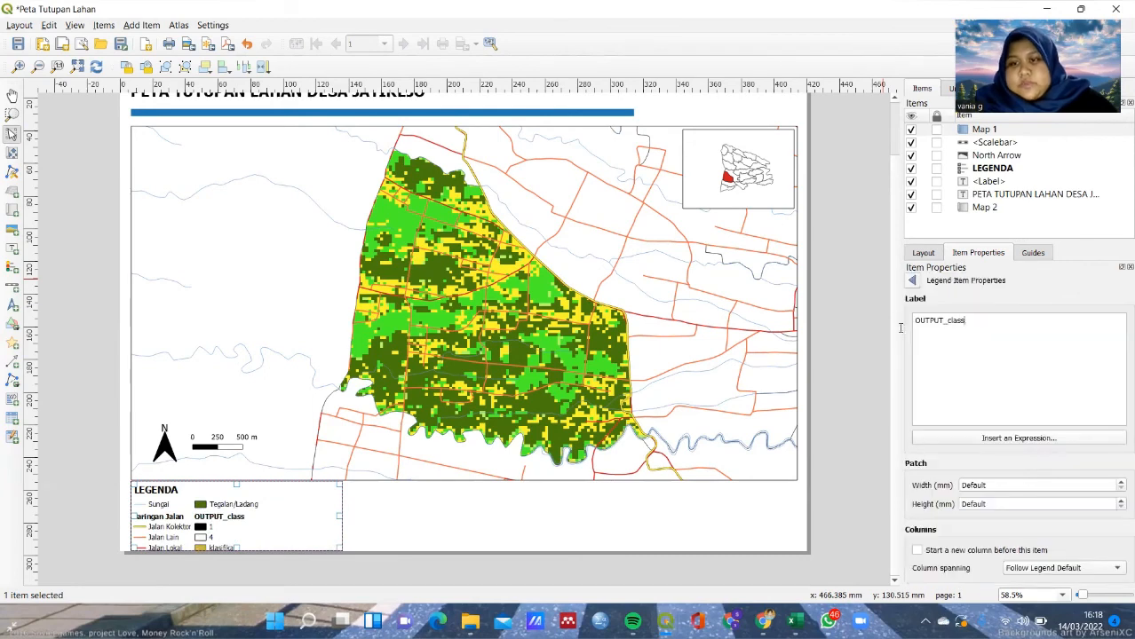
drag(967, 321, 898, 323)
text(Penggunaan Lahan)
click(912, 281)
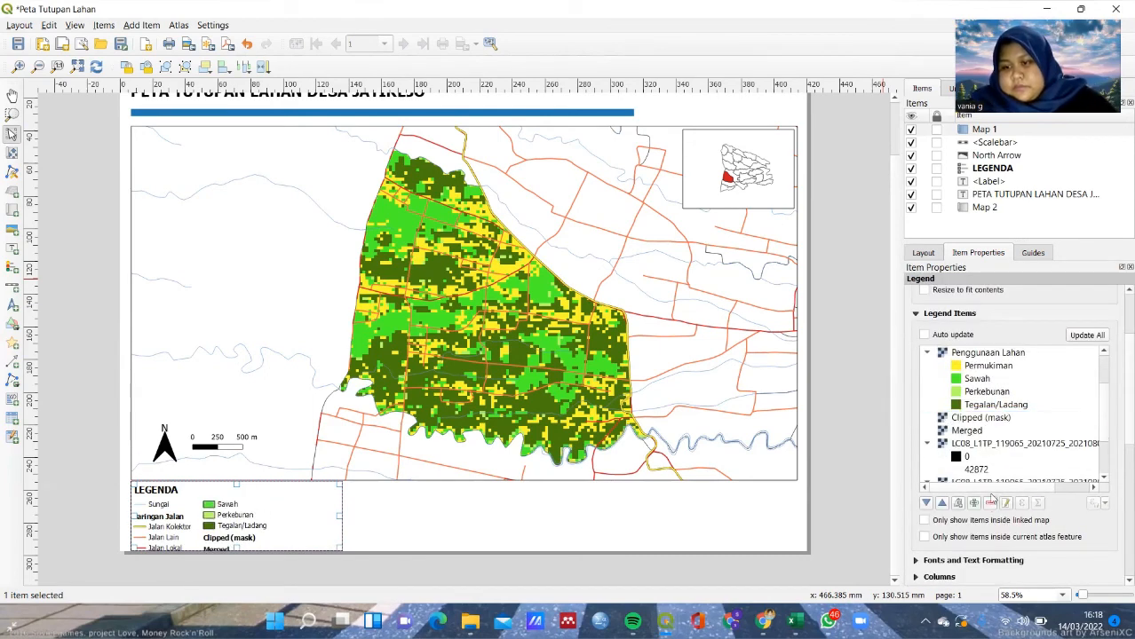
Step: Remove Clipped (mask), Merged and the remaining entries below Penggunaan Lahan from the legend
click(969, 418)
click(990, 504)
click(990, 504)
click(990, 504)
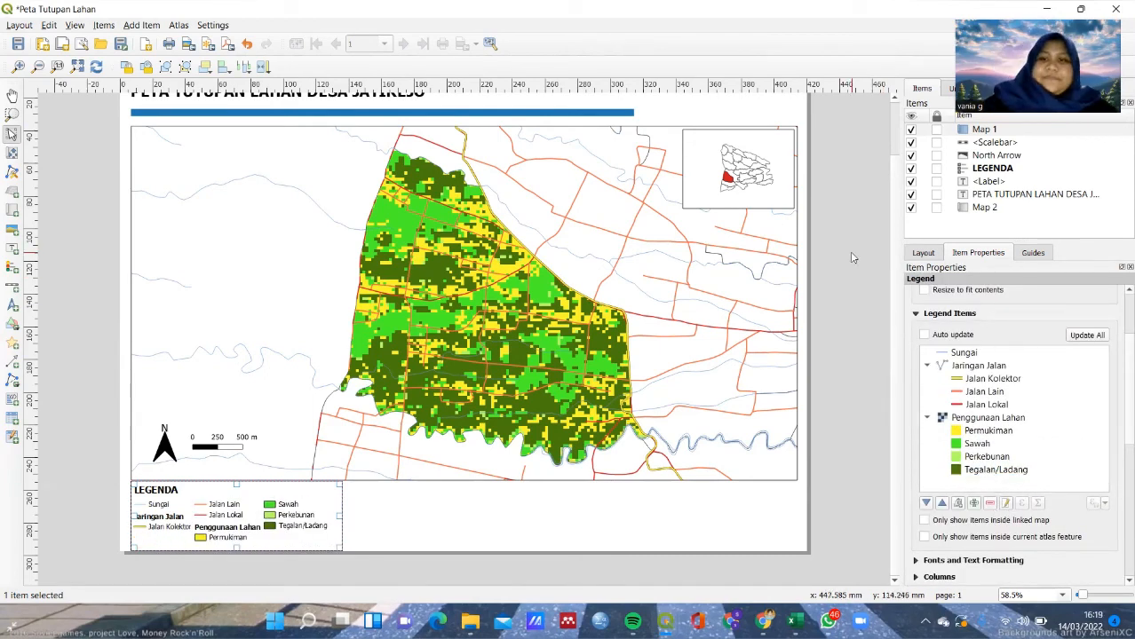
click(862, 264)
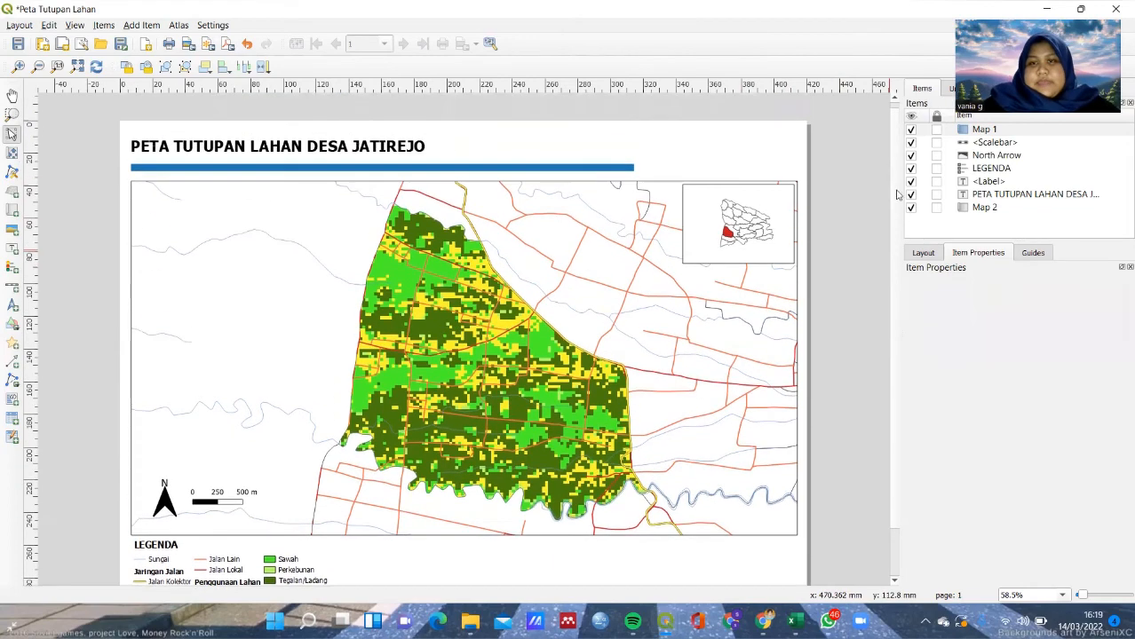
scroll(832, 182, up, 1)
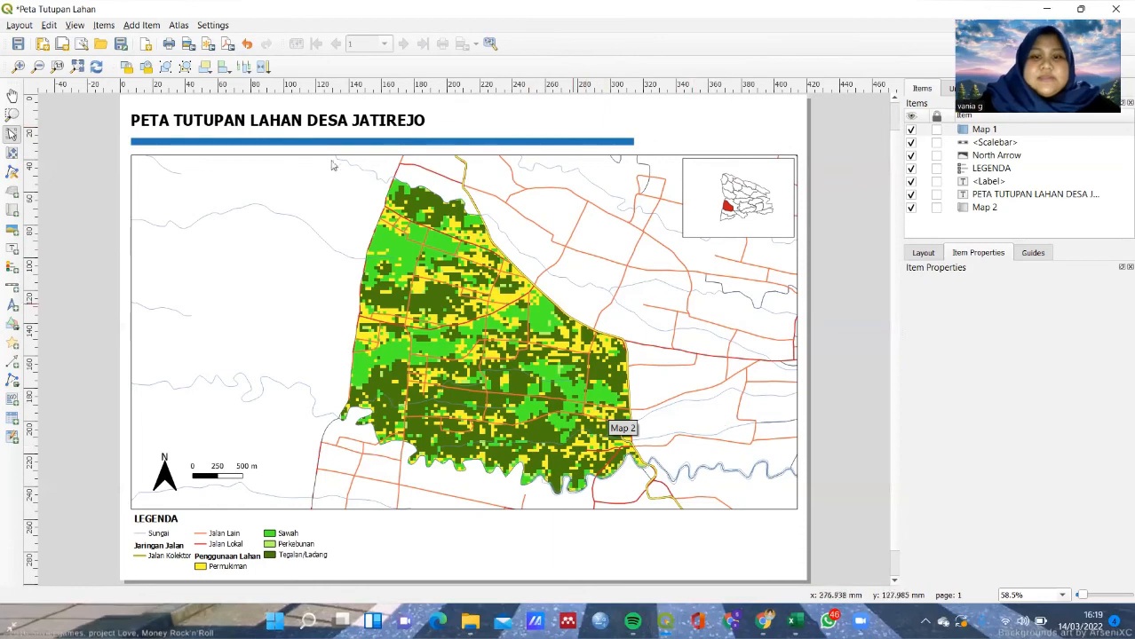
Step: Export the layout as a PNG image named Peta Tutupan Lahan 1 at 300 dpi
click(20, 26)
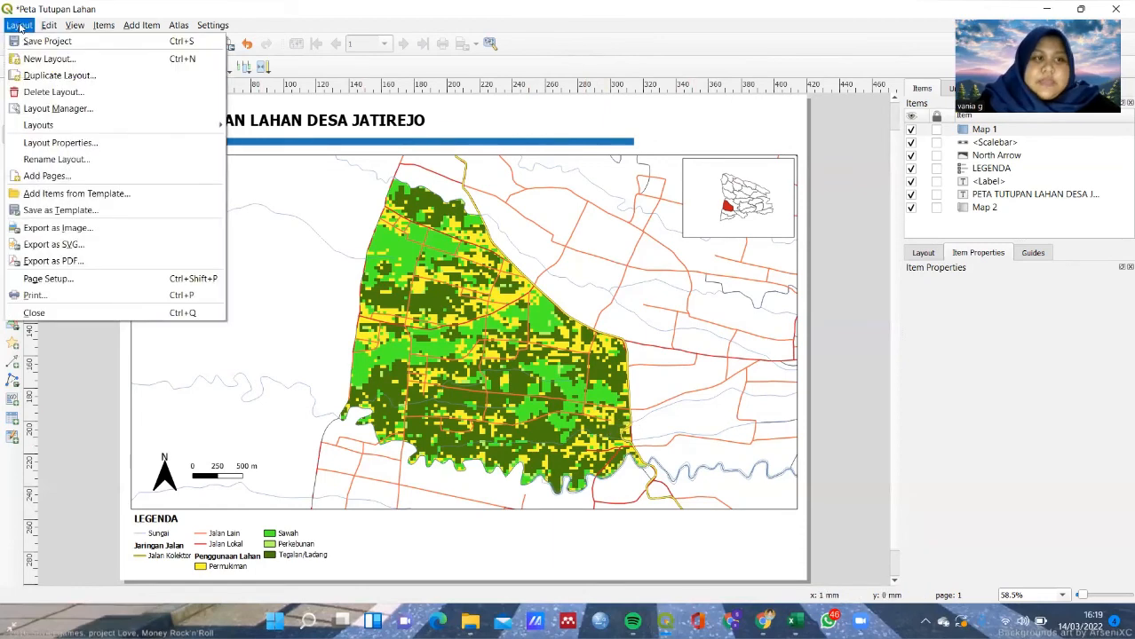
click(92, 233)
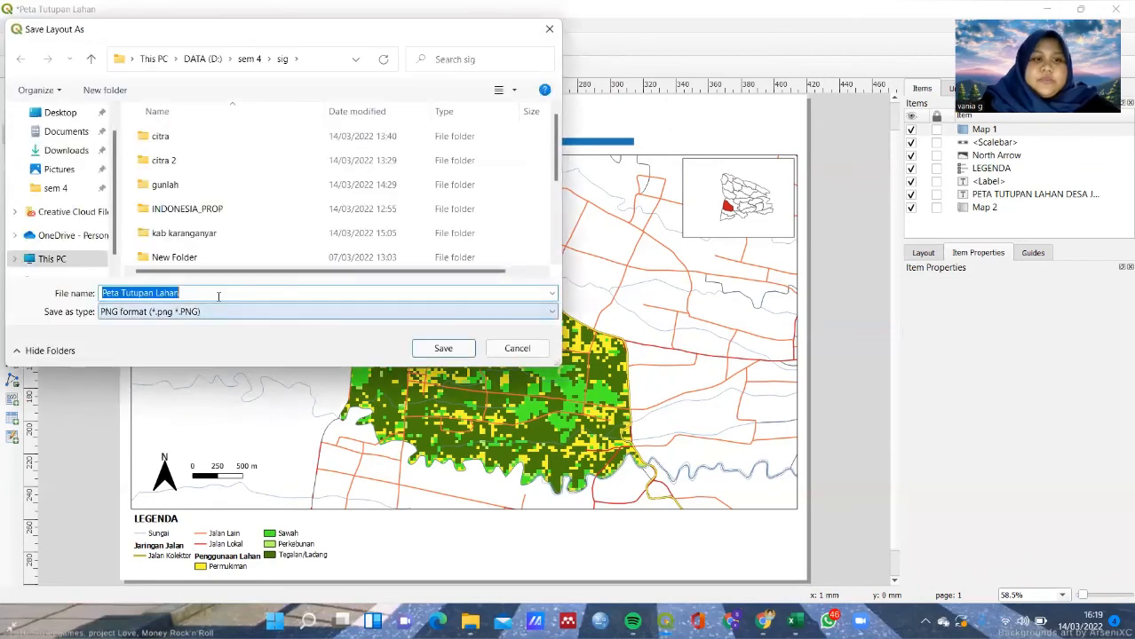
click(309, 296)
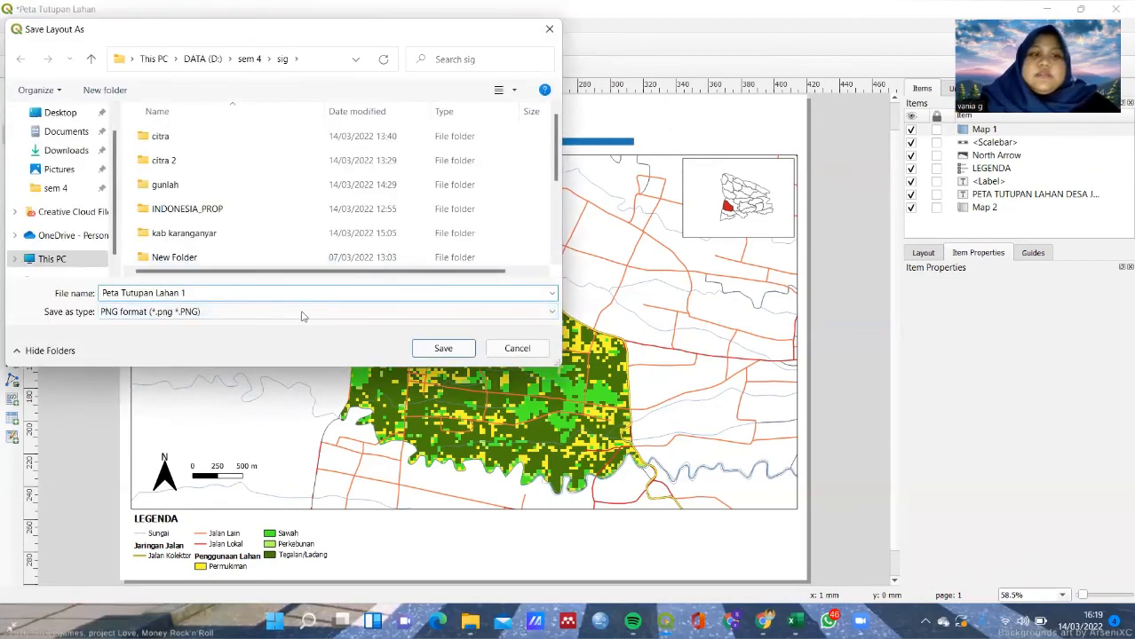
click(421, 350)
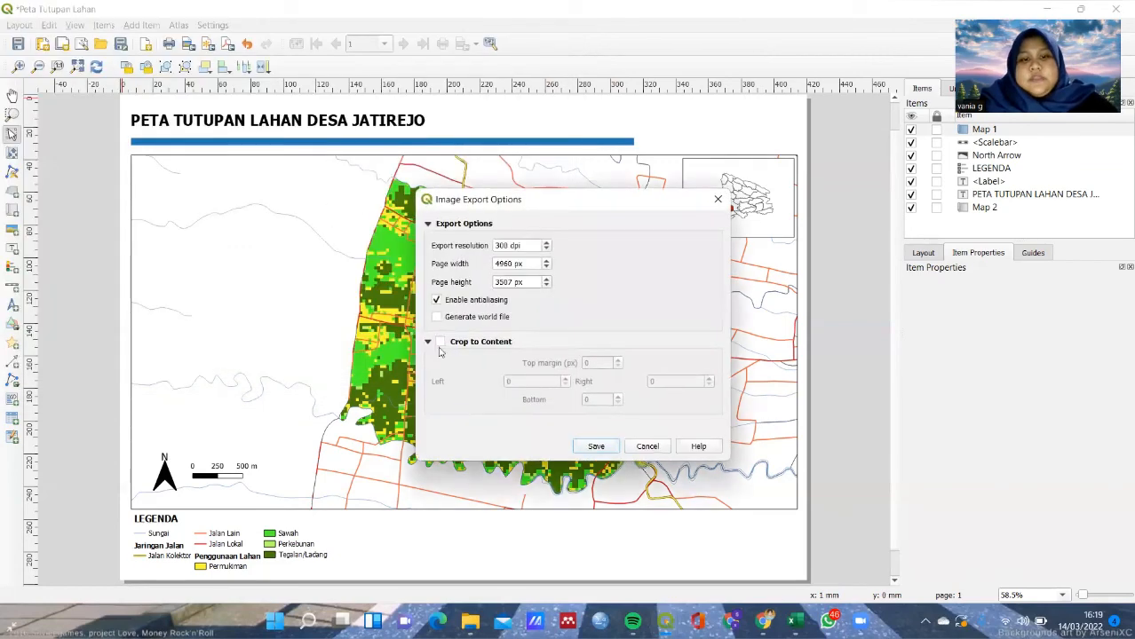
click(611, 448)
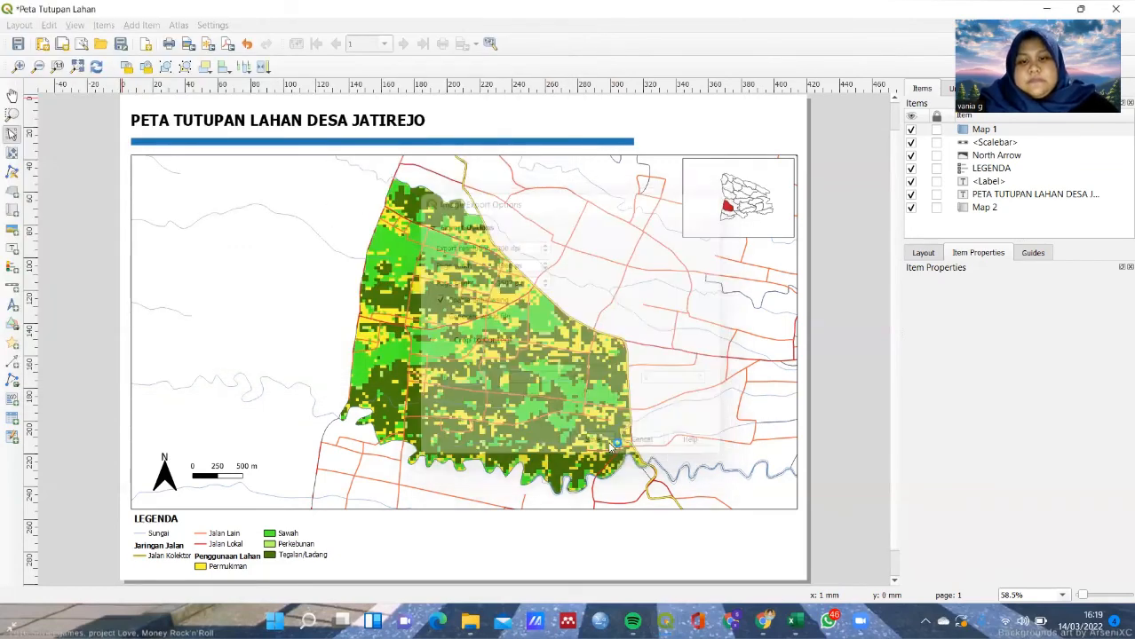